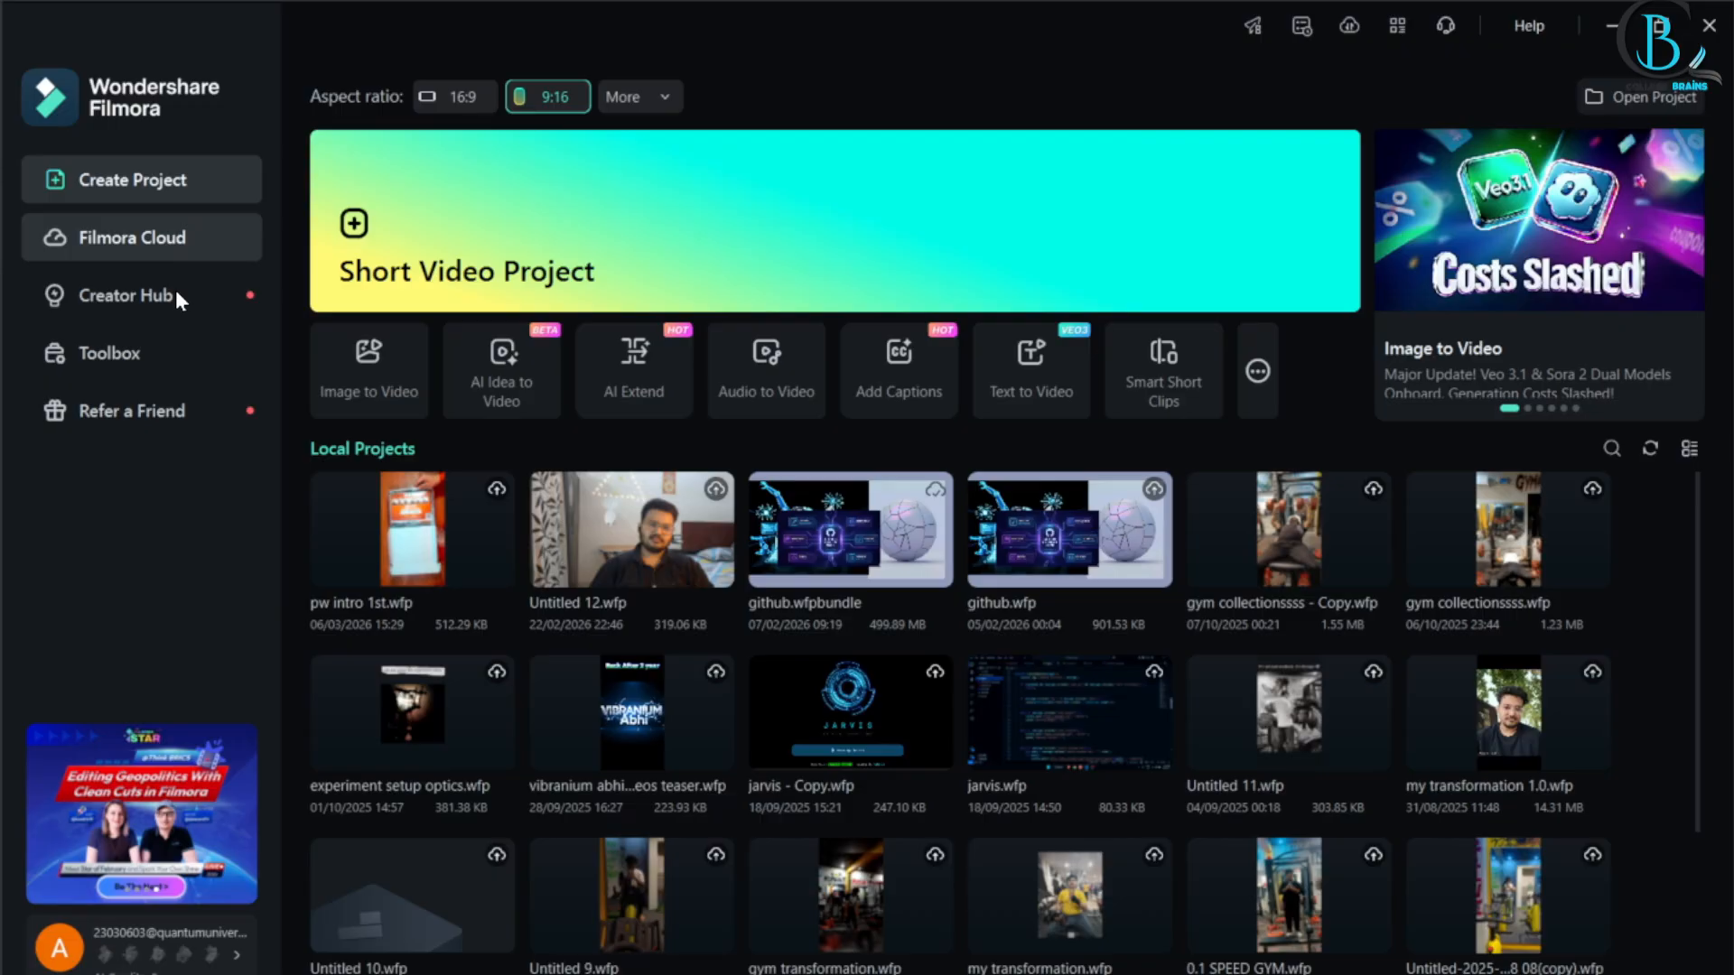
- Create a new project with the 16:9 aspect ratio
click(166, 233)
click(165, 181)
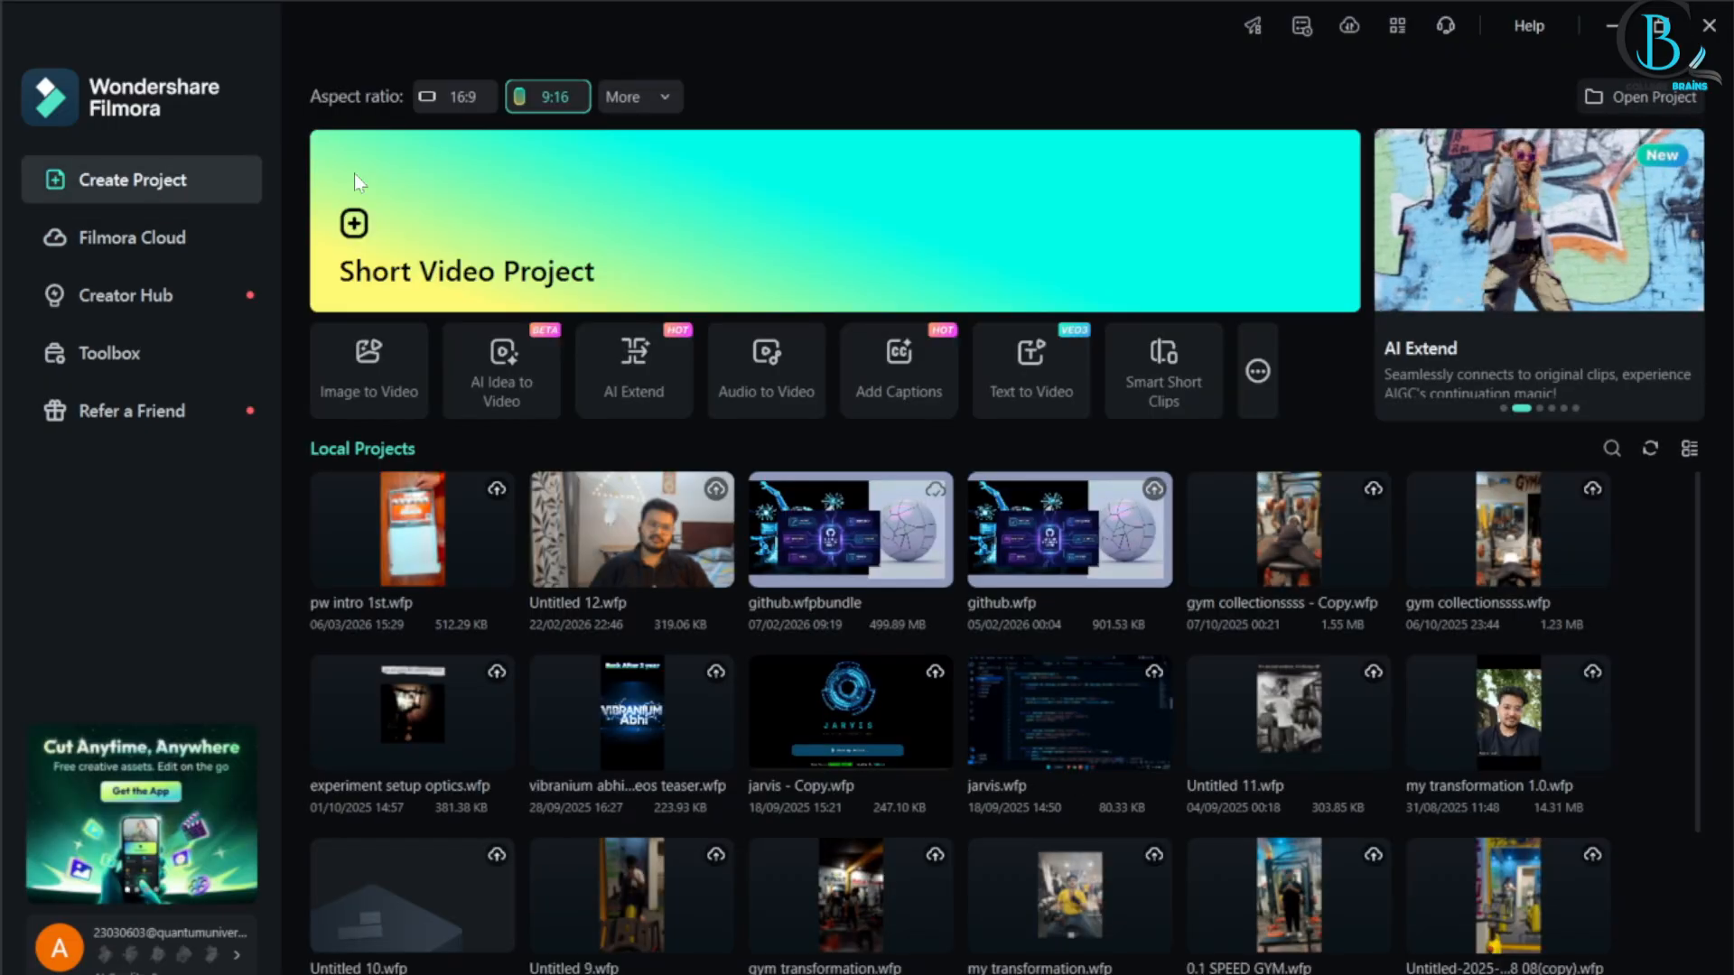
click(662, 94)
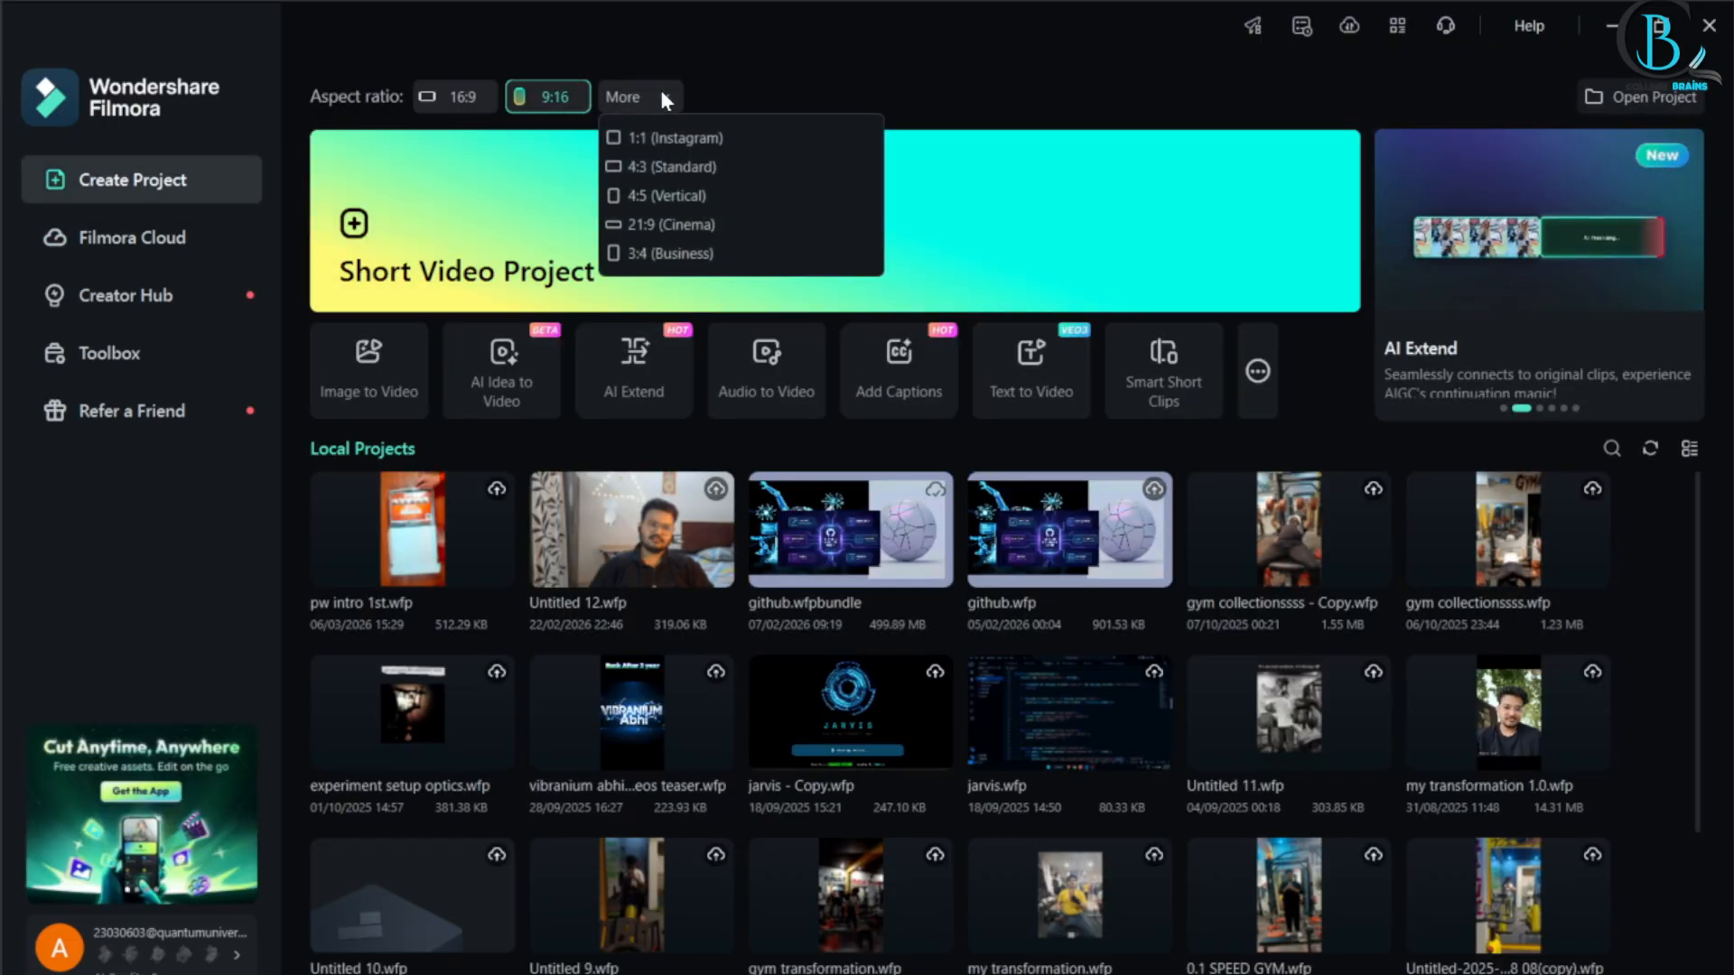
click(424, 84)
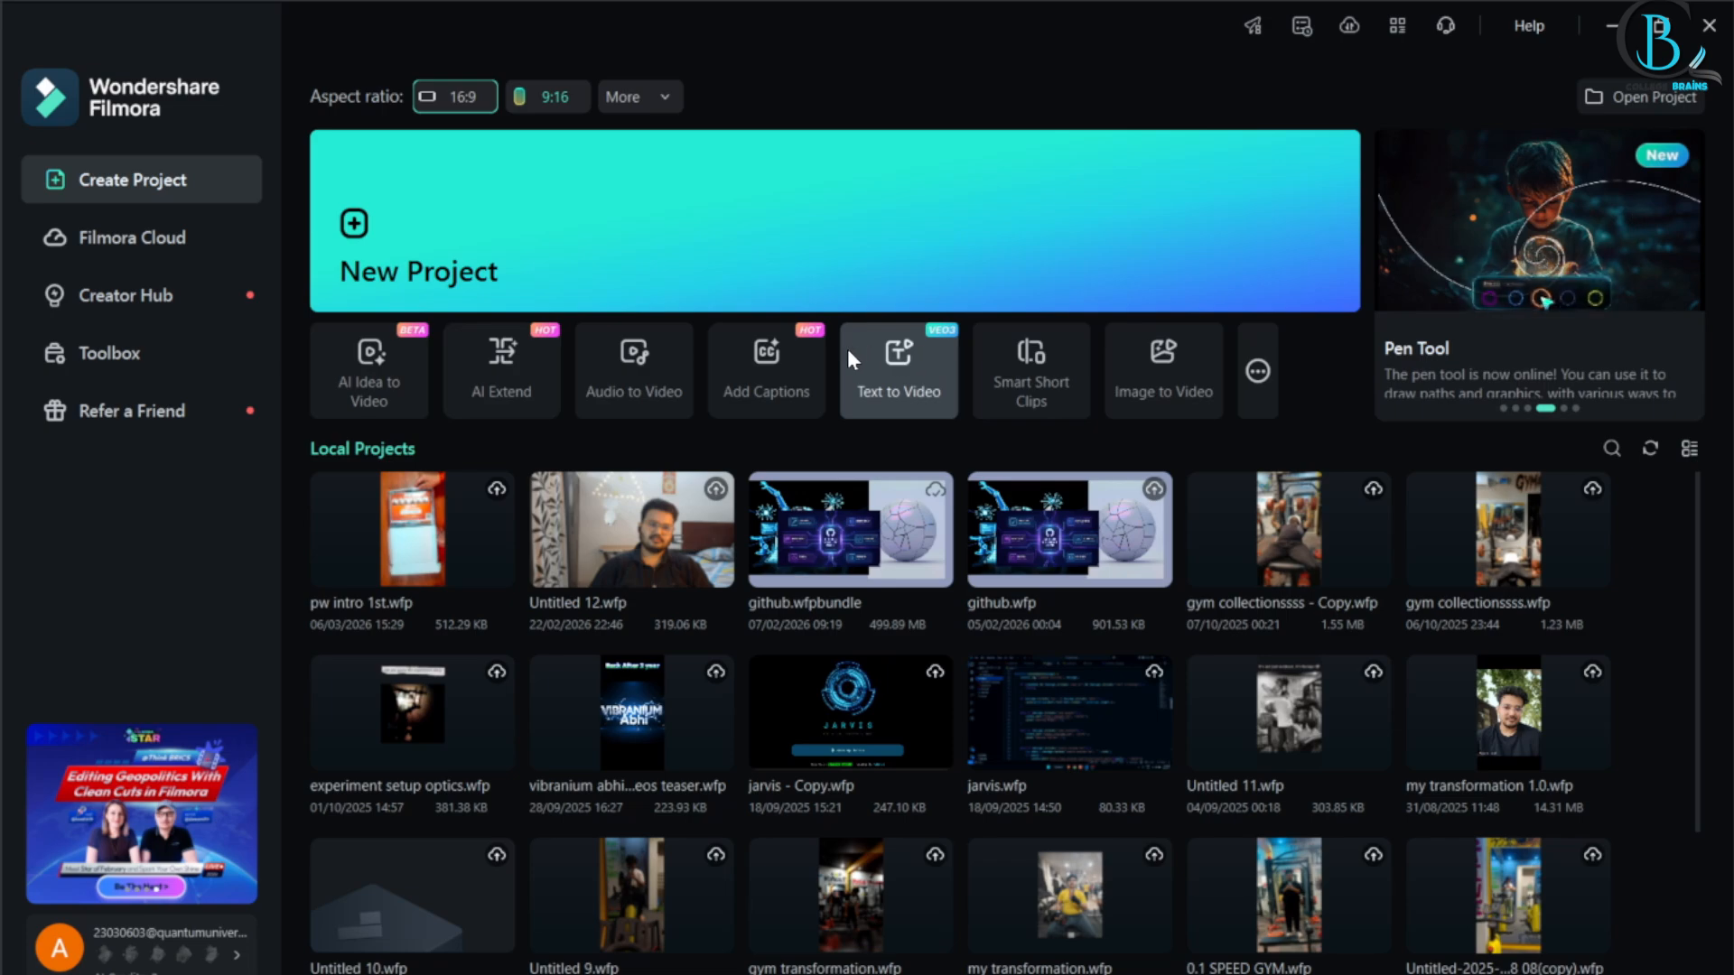
mouse_move(848, 352)
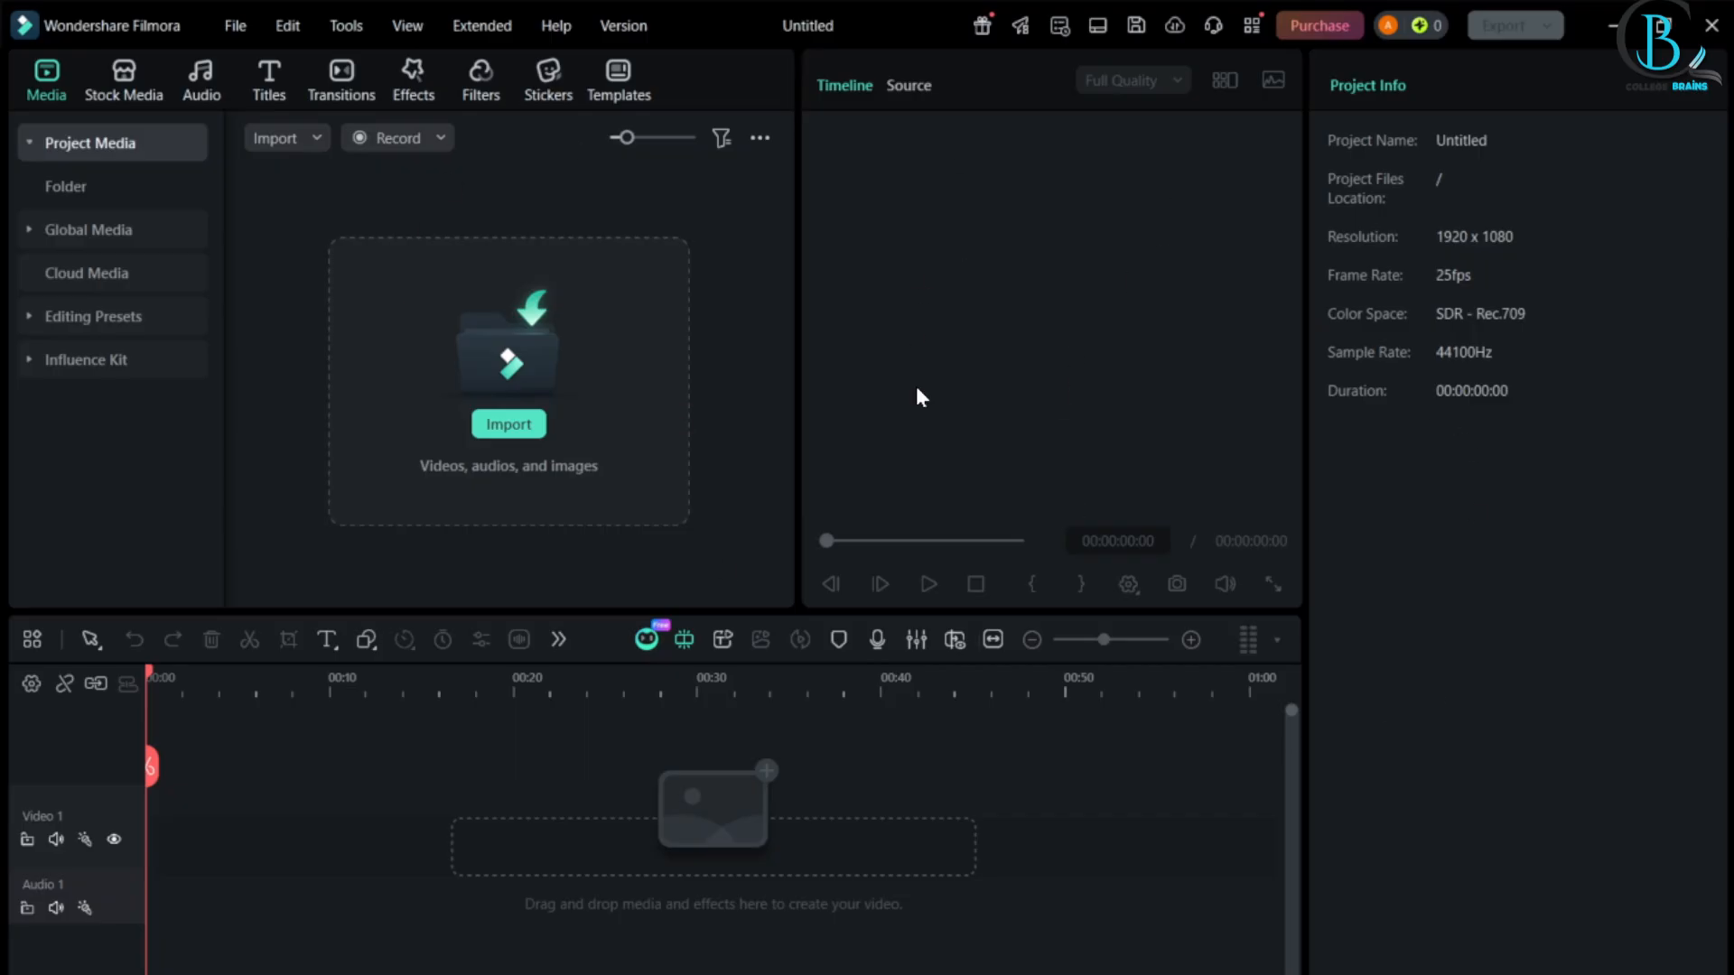
click(1105, 27)
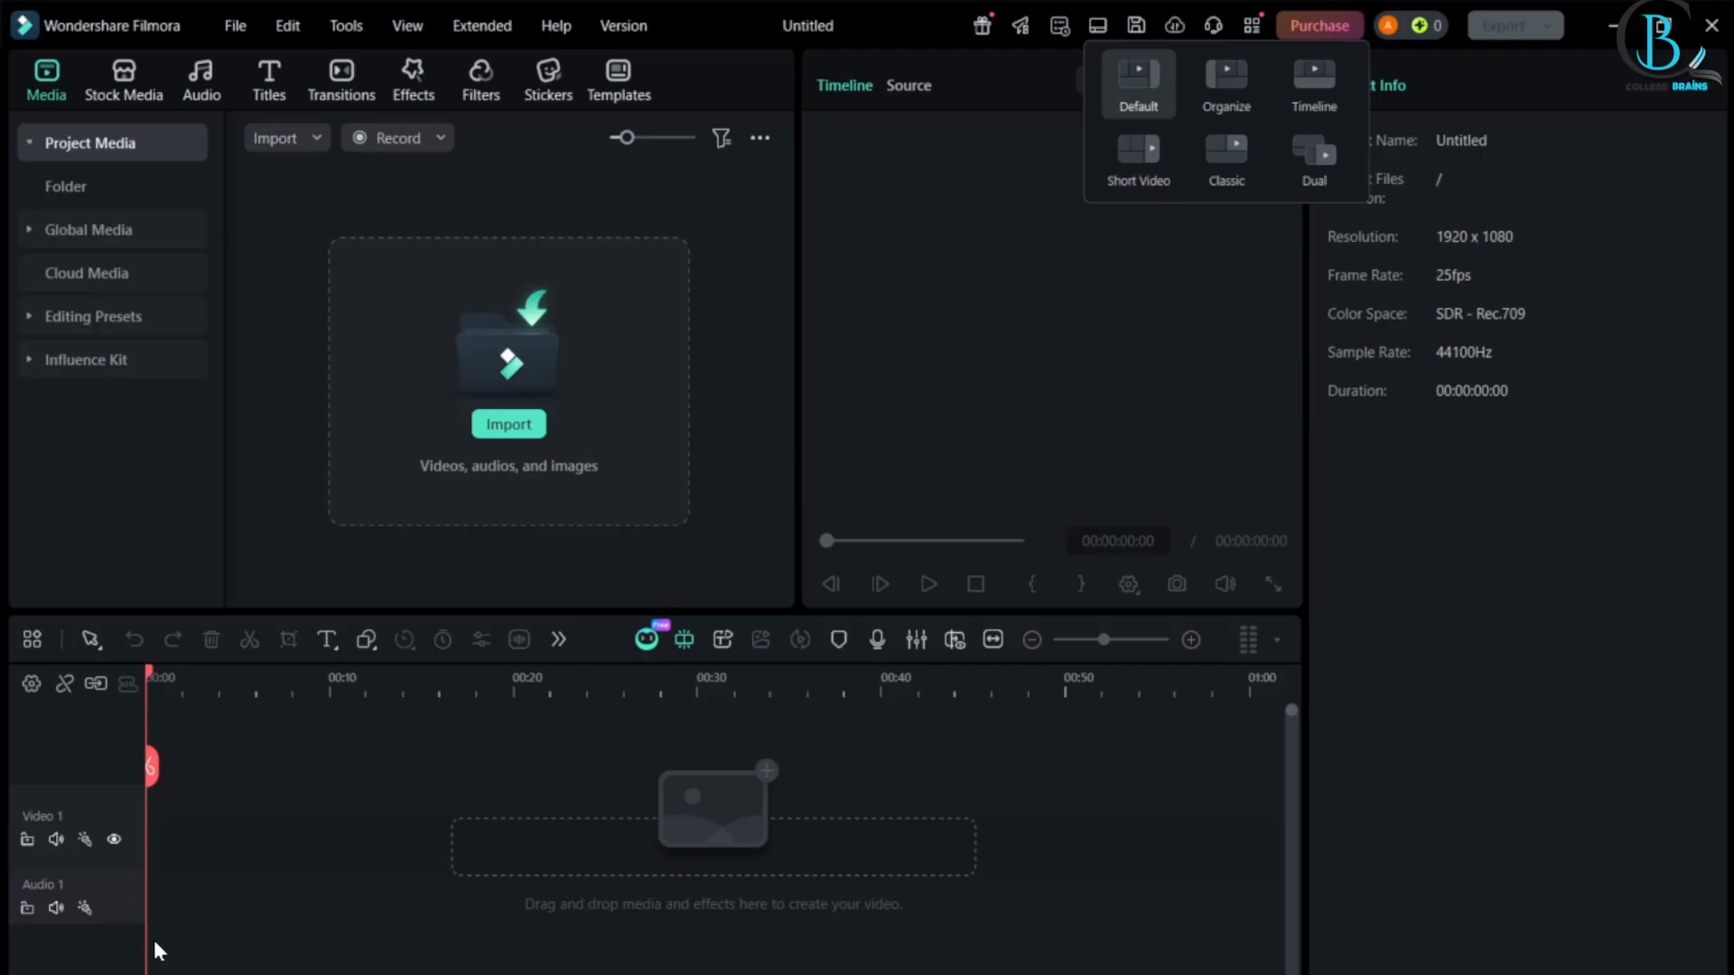
click(1031, 73)
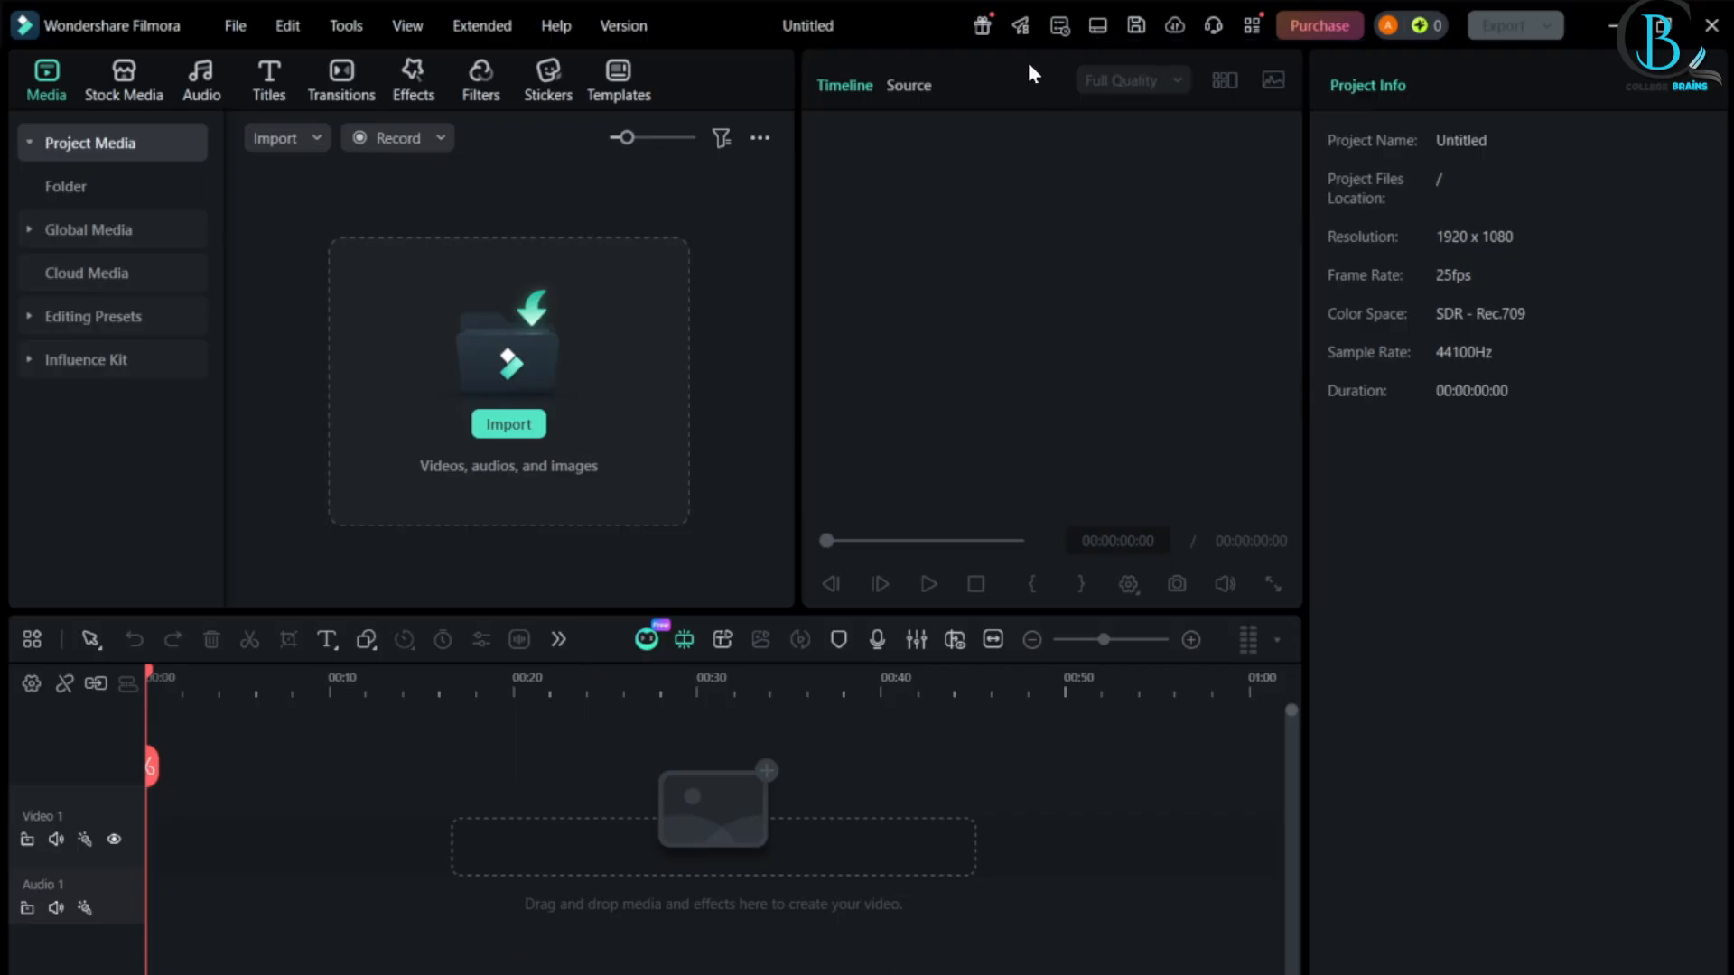
click(1098, 35)
mouse_move(987, 74)
mouse_down()
mouse_move(1075, 124)
mouse_move(1002, 377)
mouse_move(506, 441)
mouse_move(1117, 320)
mouse_move(1095, 371)
mouse_move(987, 75)
mouse_up()
- Import the clips 856030-hd_1920_1080_25fps.mp4 and xcvxcfn.mp4 from the RAW footage folder on drive D into the project media
click(521, 428)
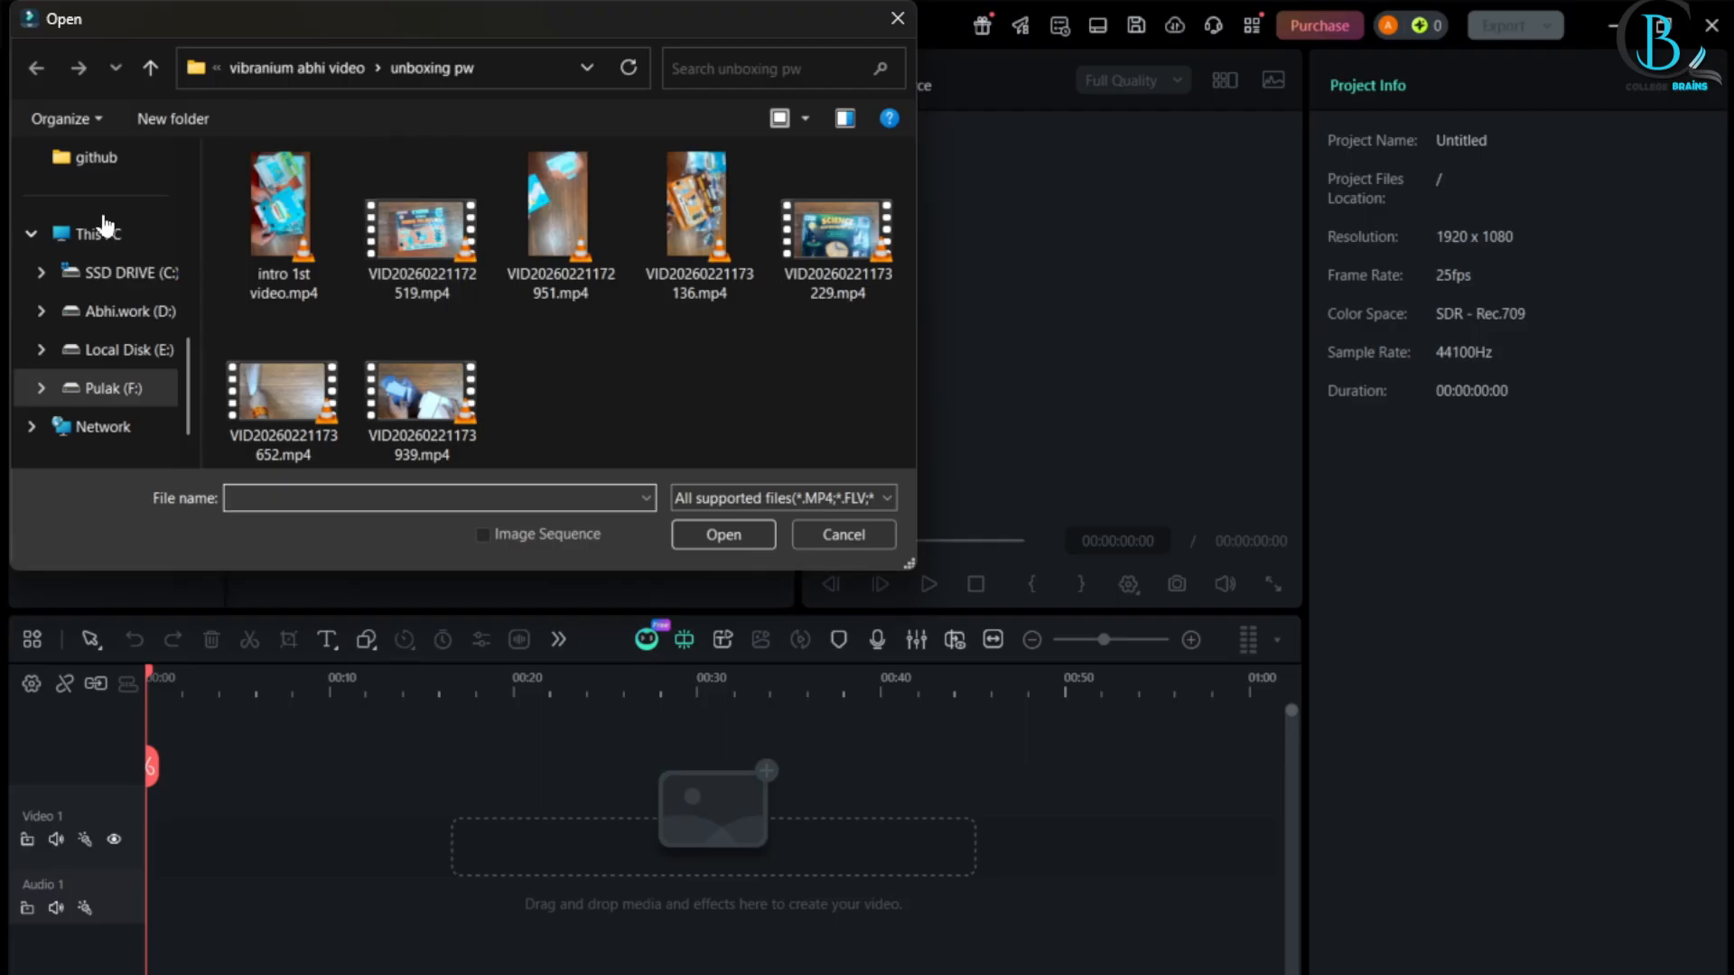
scroll(106, 224, up, 3)
scroll(116, 252, down, 5)
click(124, 272)
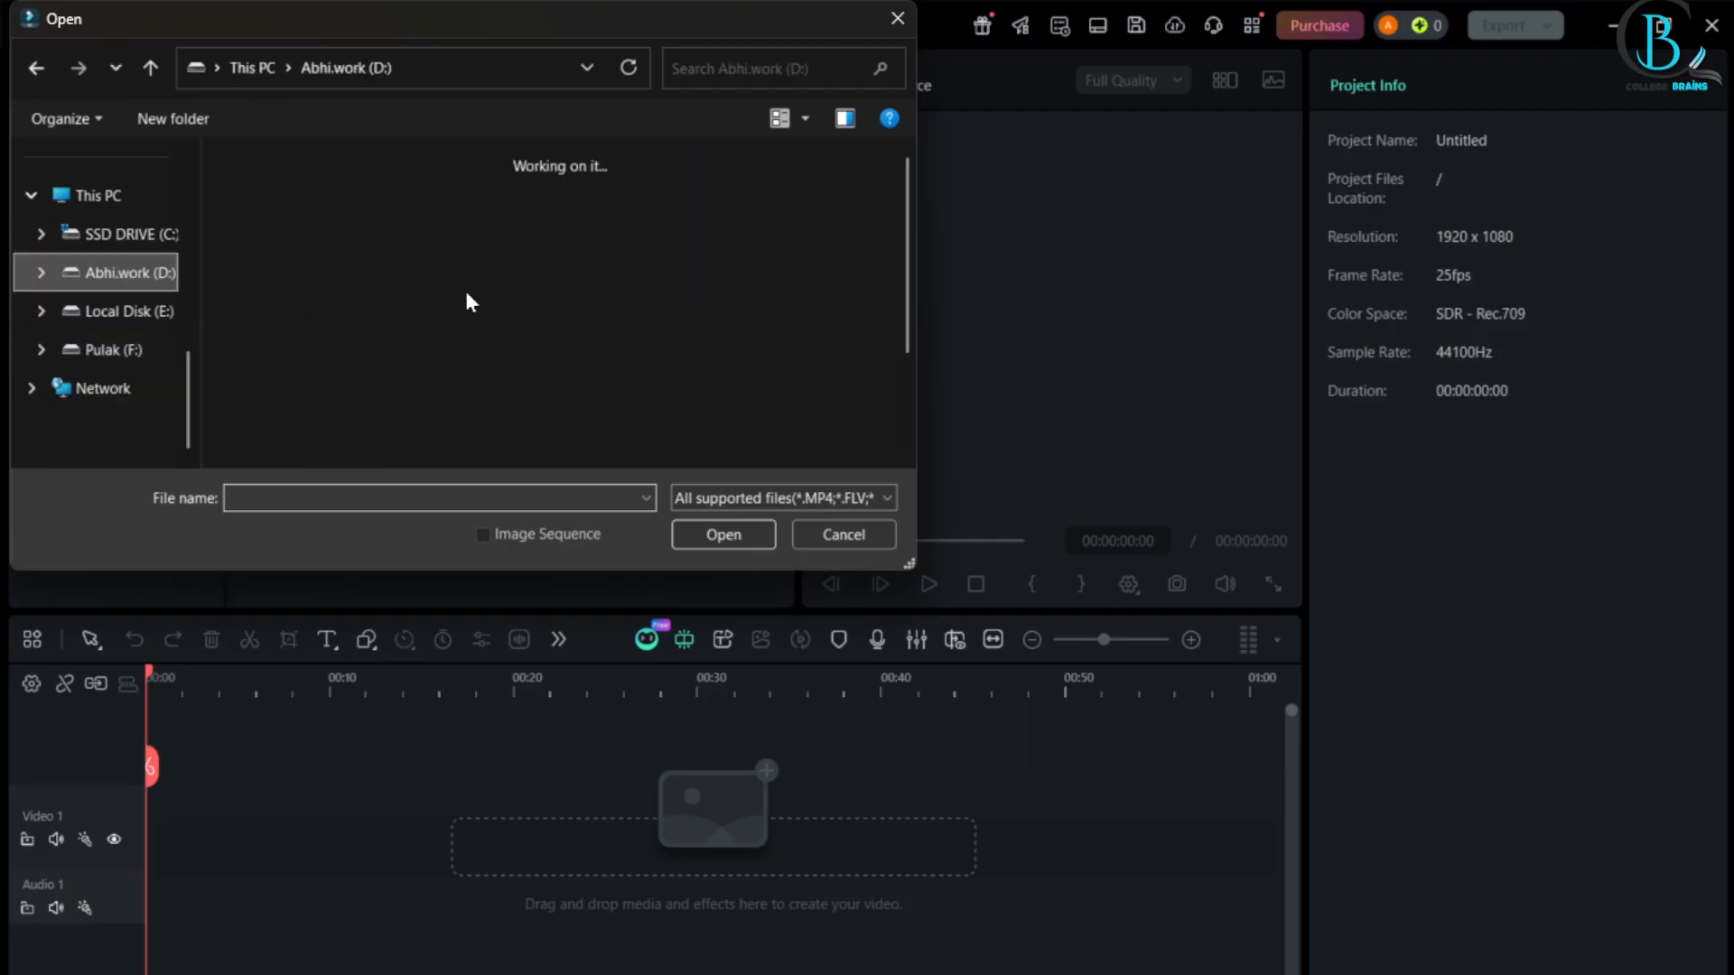
double_click(622, 432)
drag(521, 335, 244, 161)
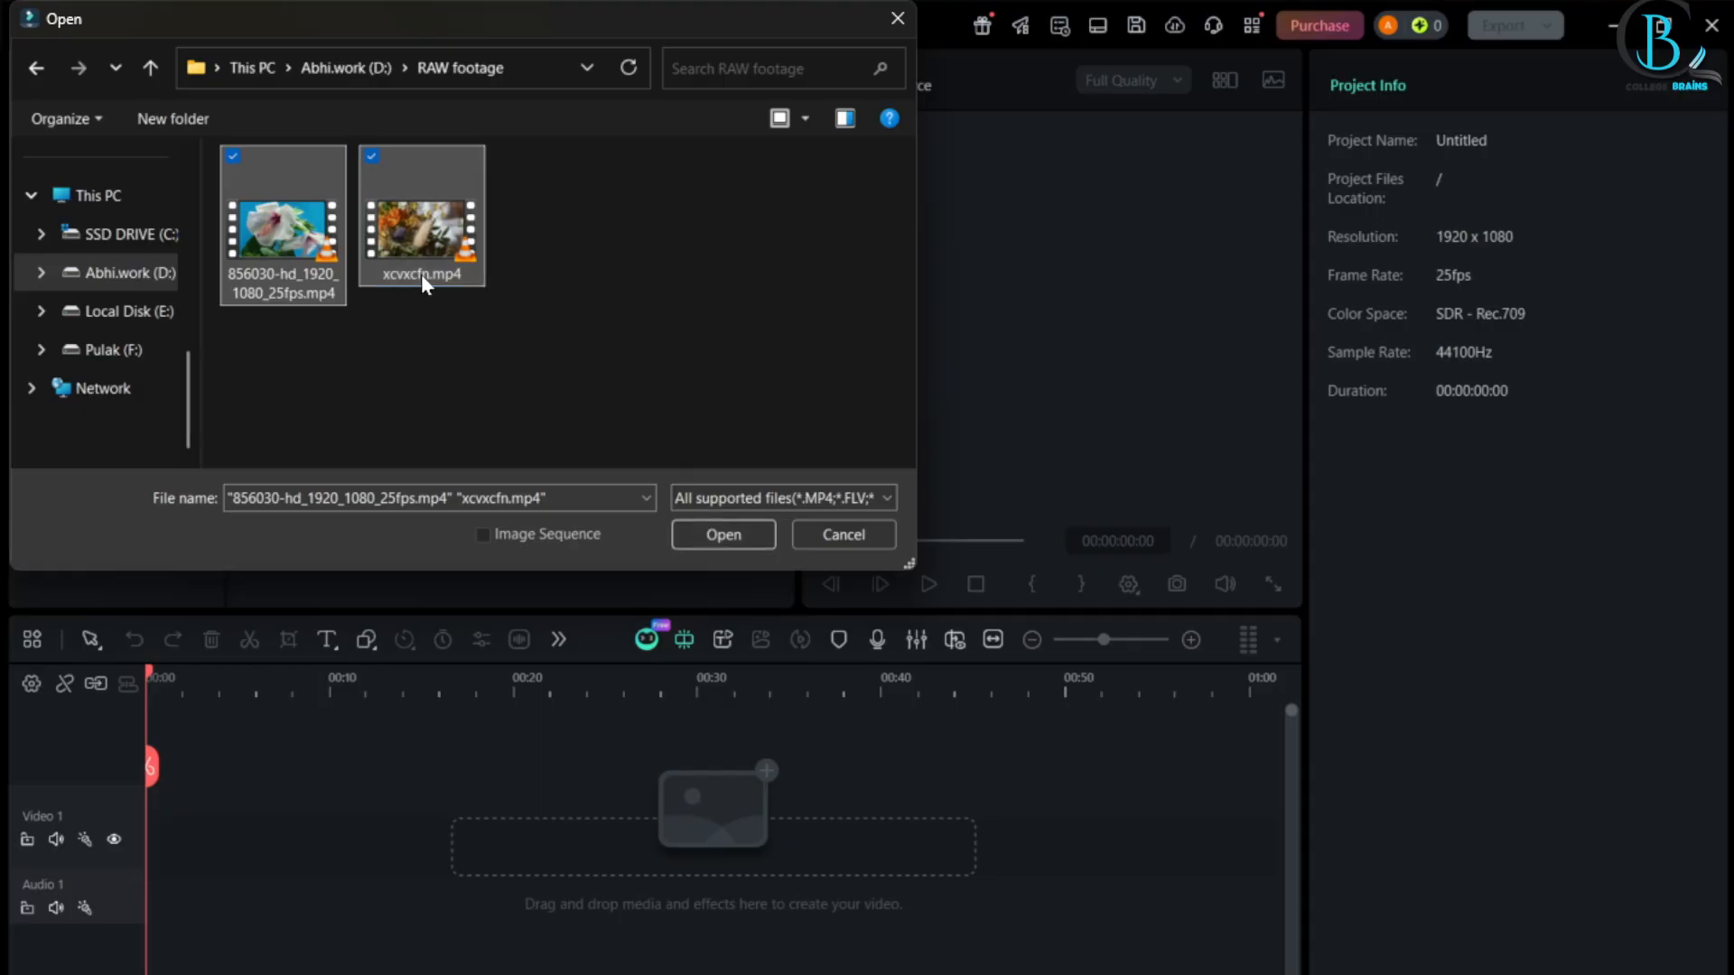
click(700, 533)
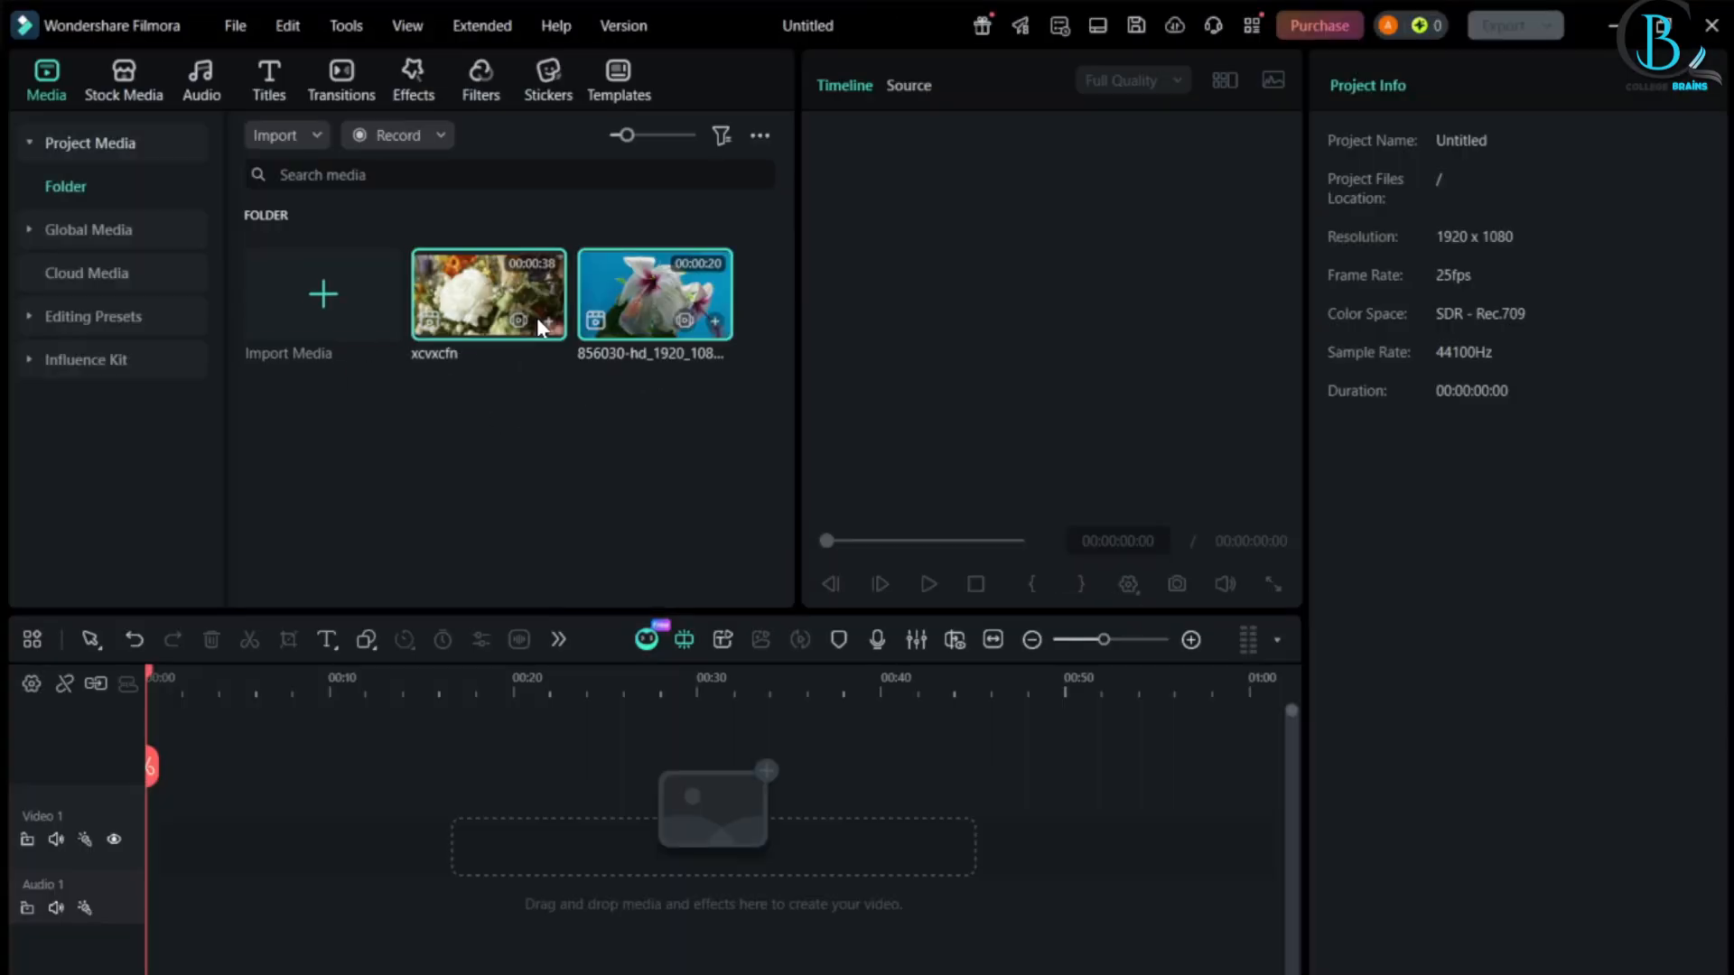
- Examine the Global Media library and its file import, cancel the import, and return to the project media
click(115, 231)
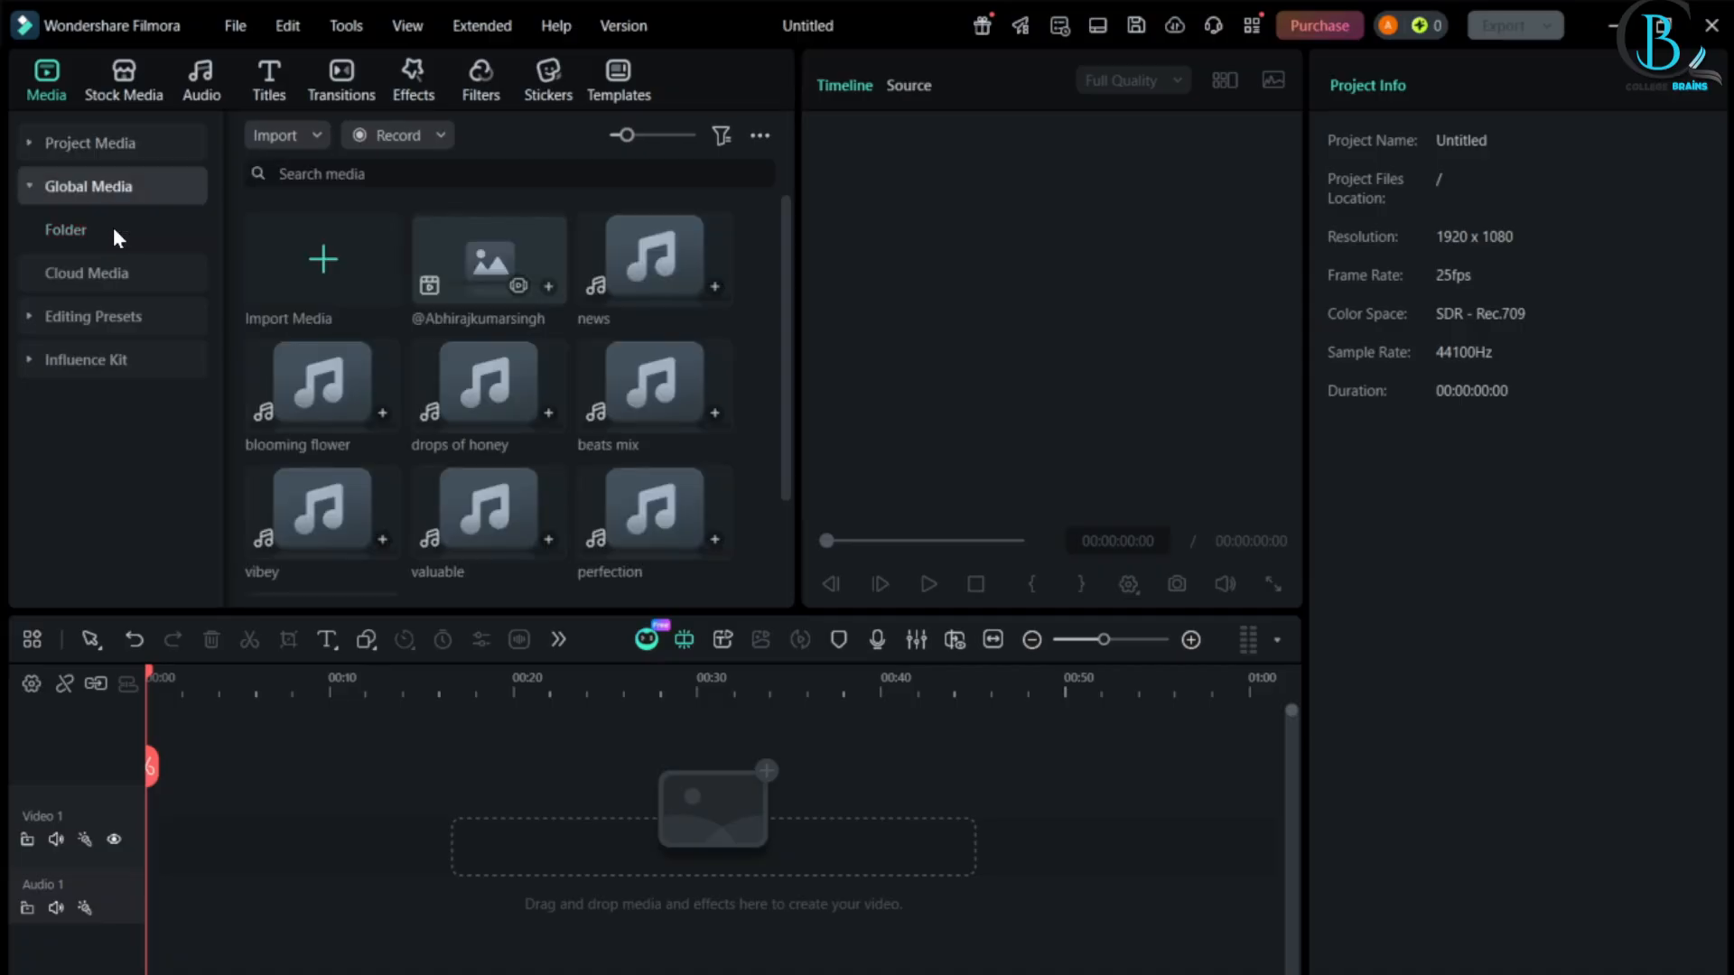
click(324, 260)
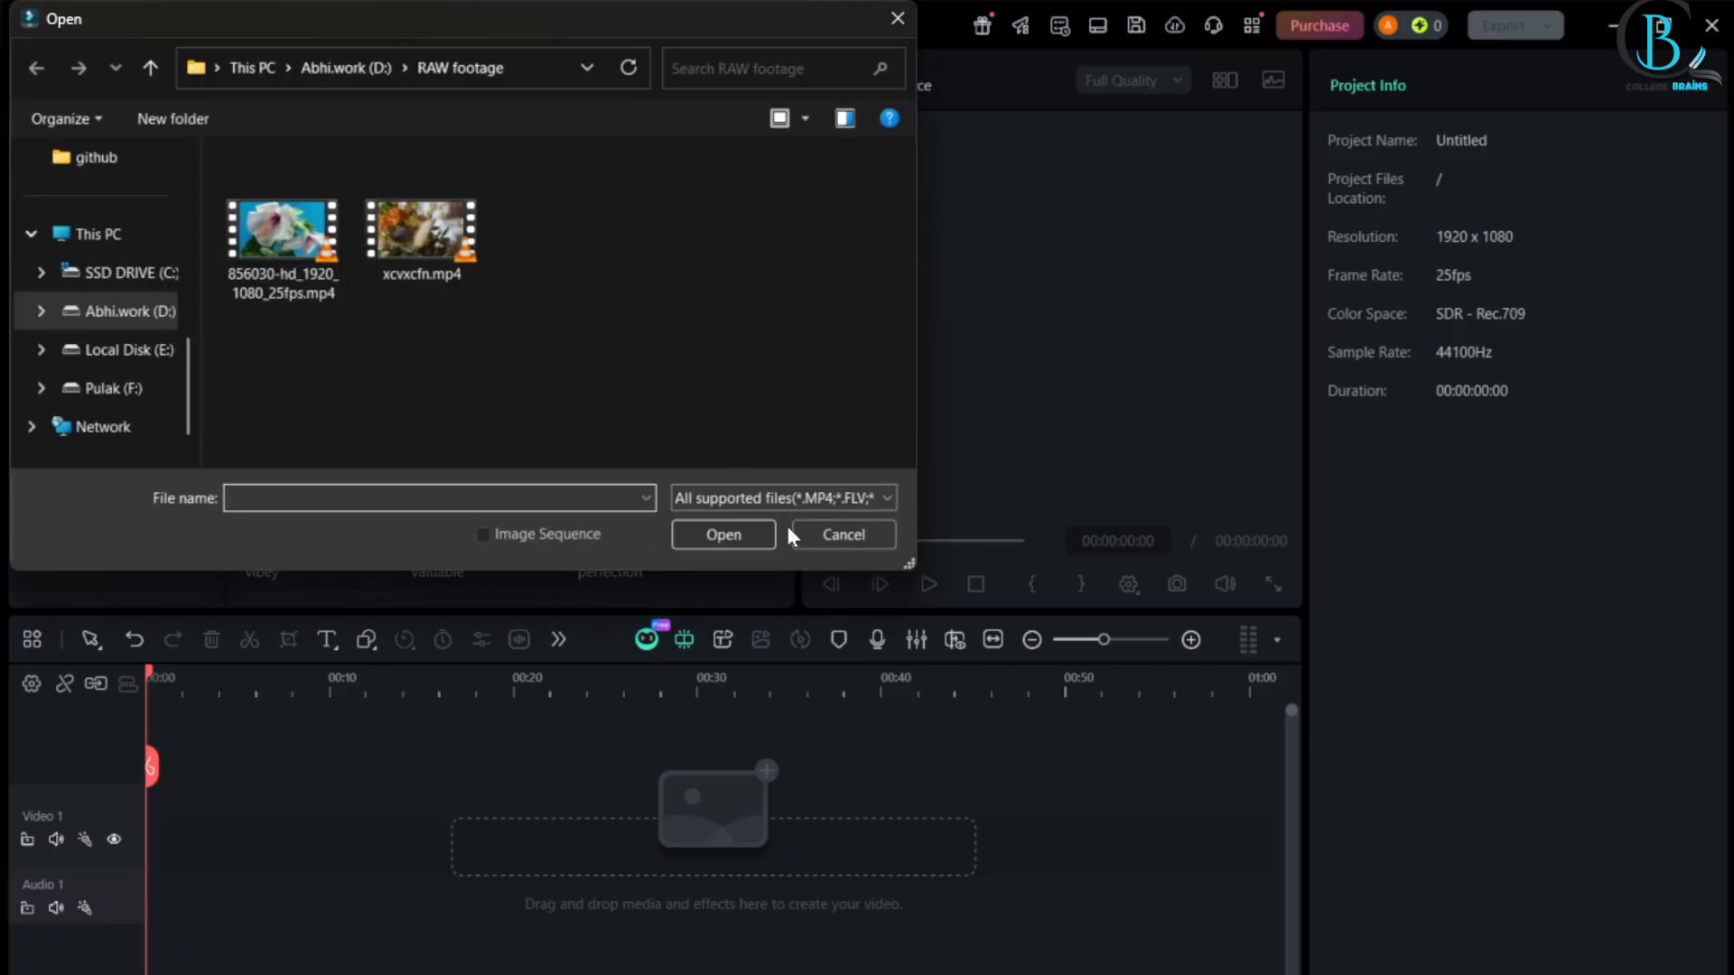
click(820, 539)
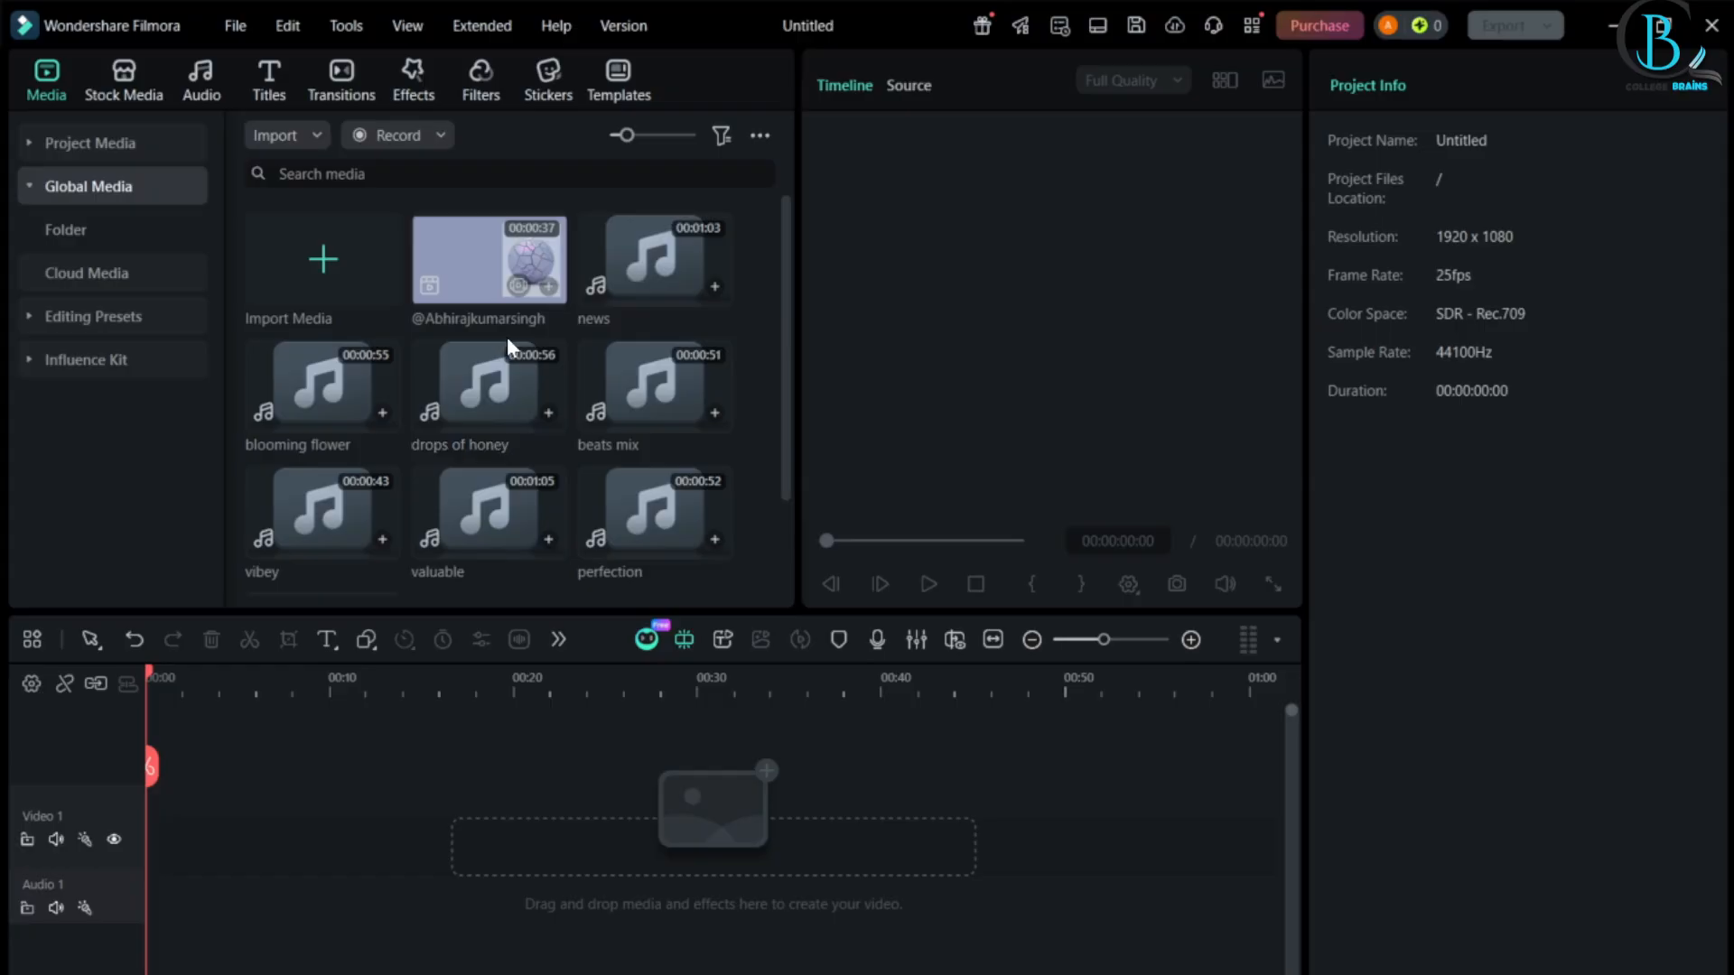
click(124, 143)
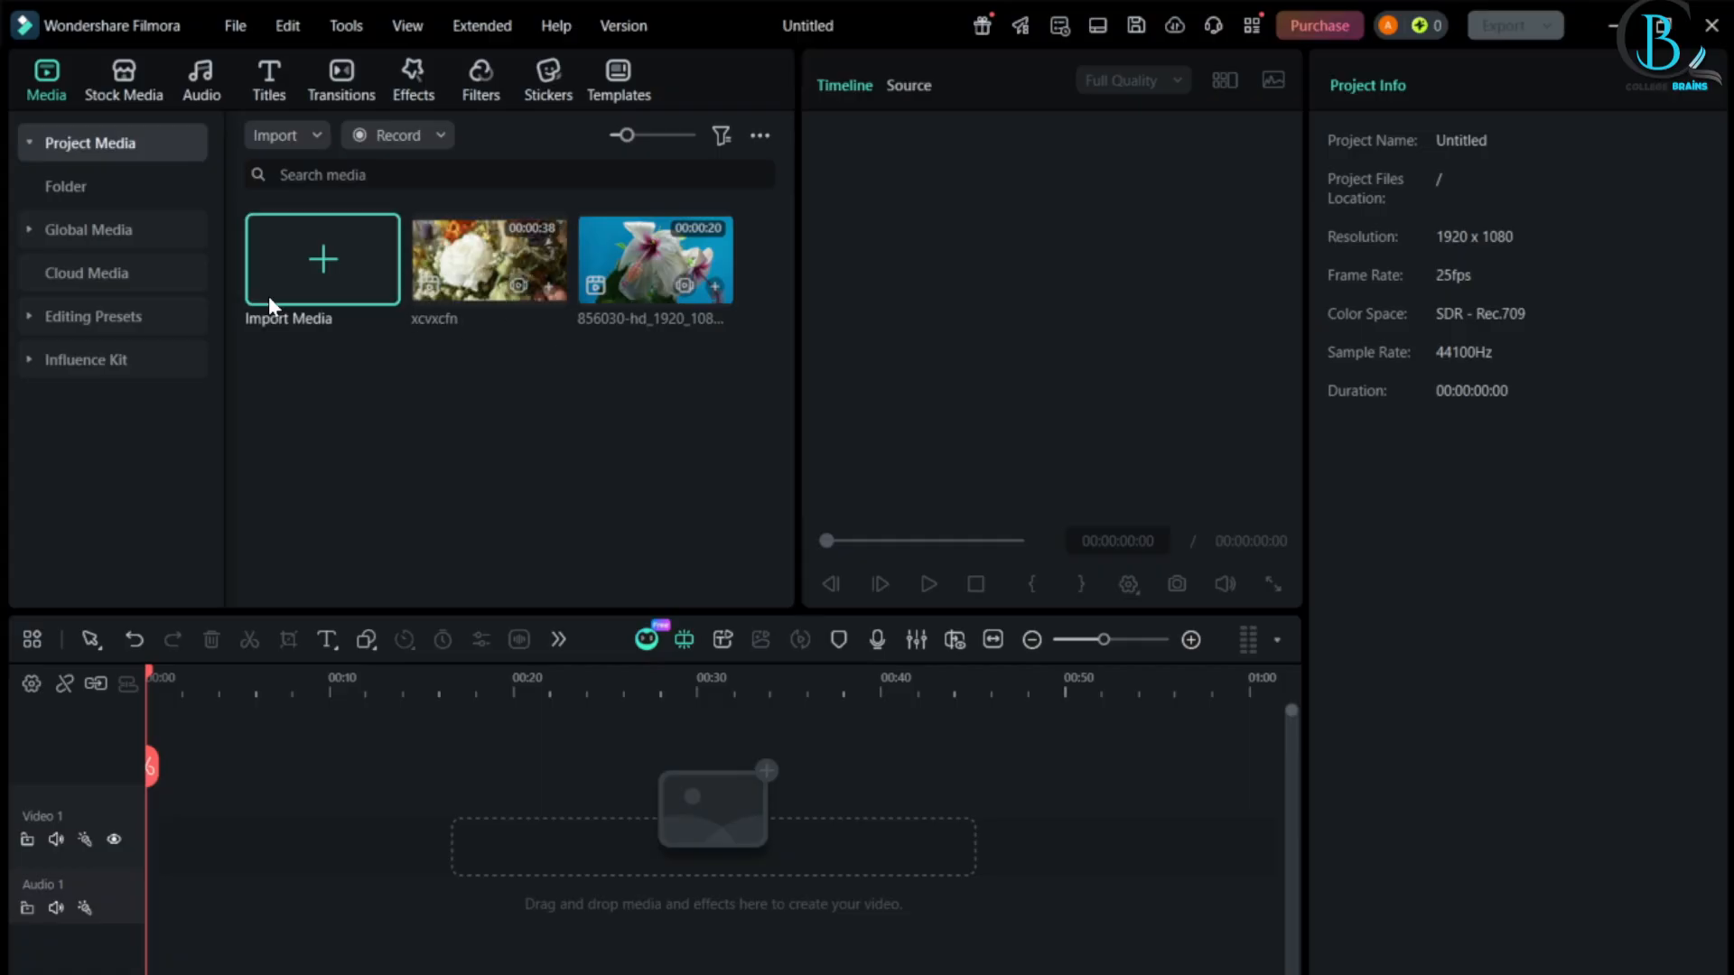
click(105, 240)
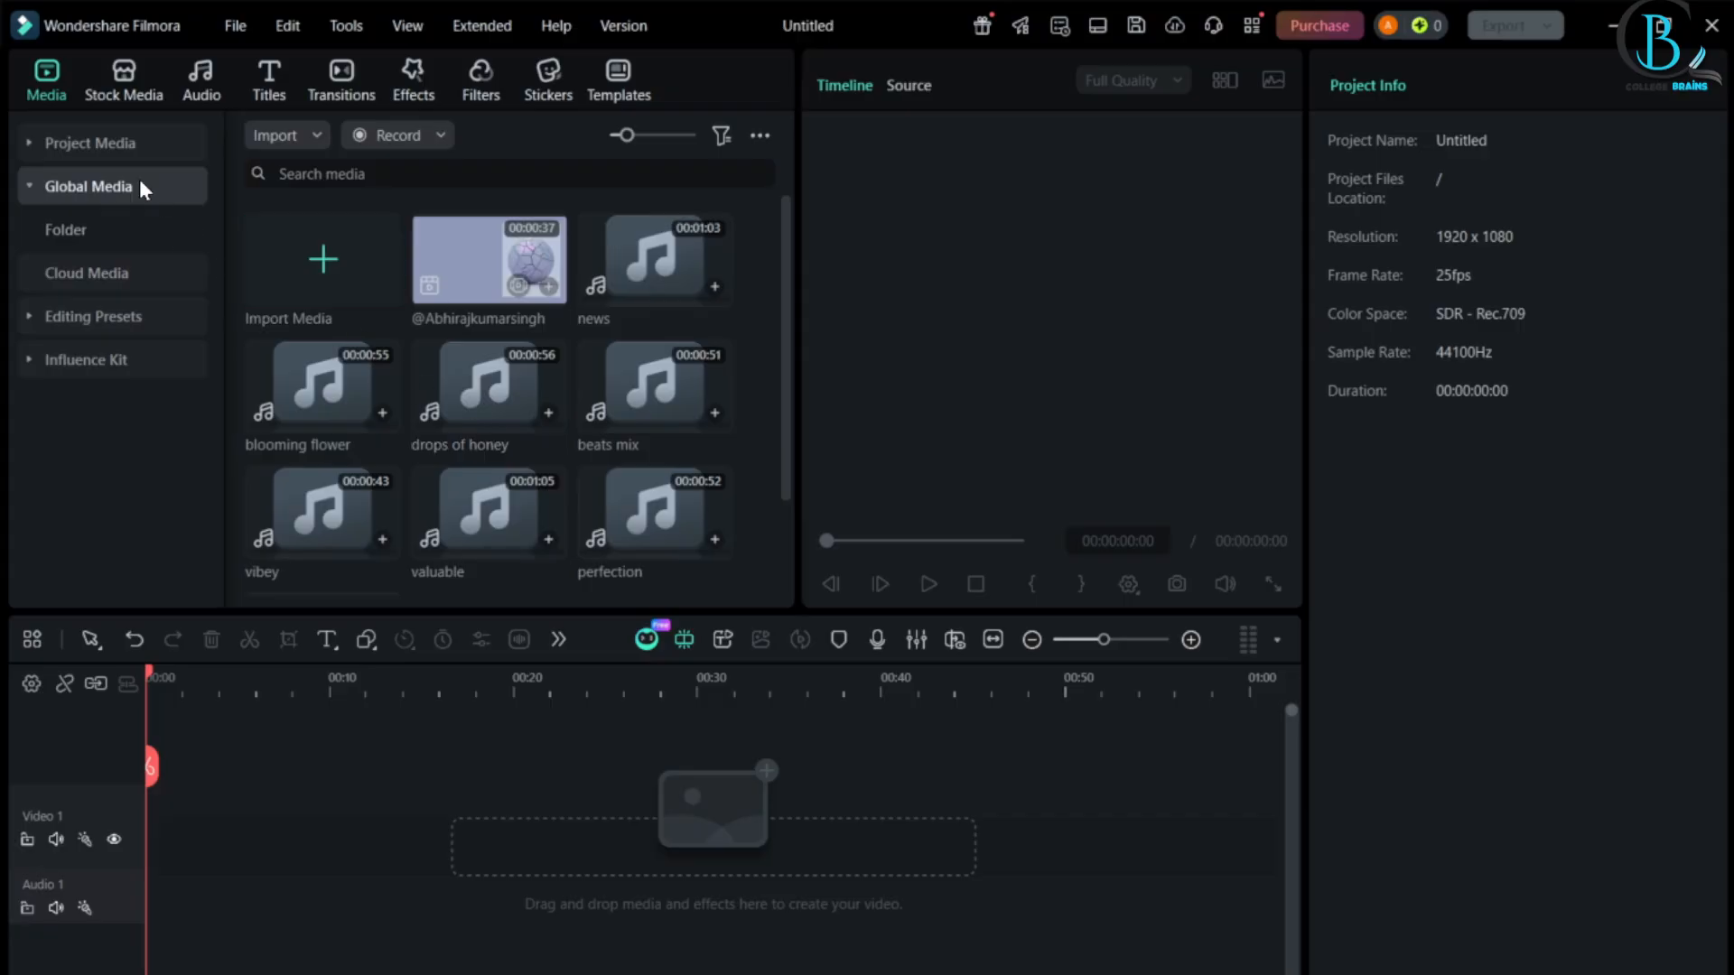
click(128, 143)
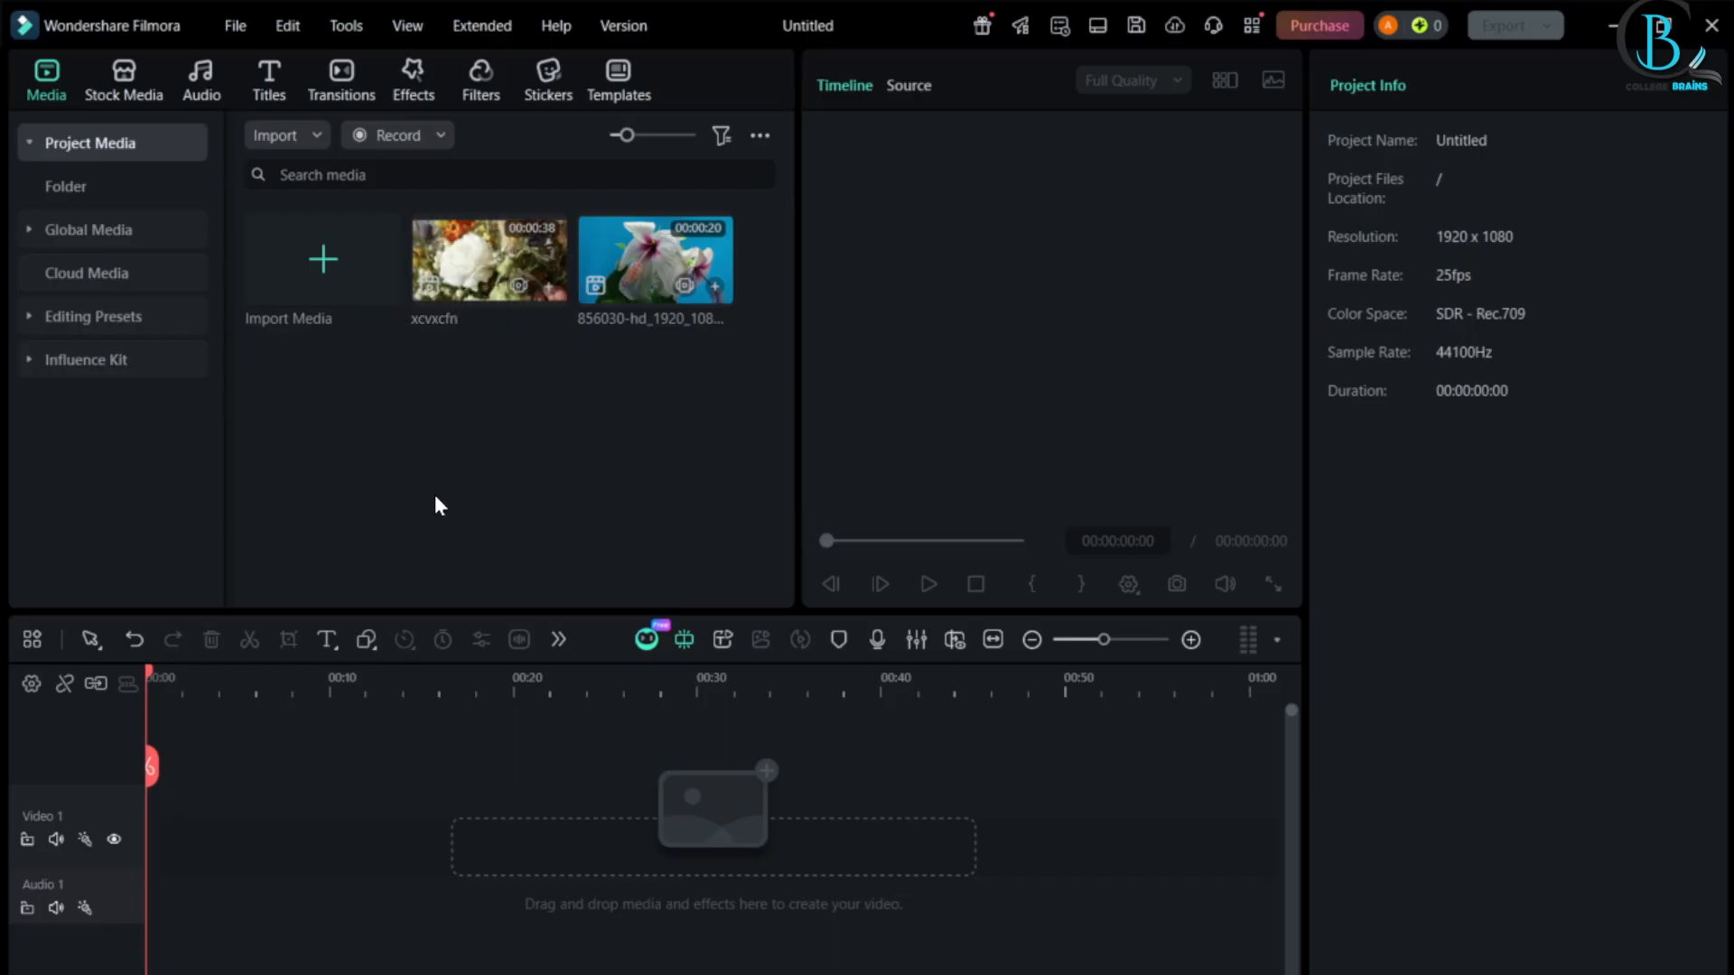
- Place the xcvxcfn clip at the start of the Video 1 track, keeping the project settings at 1920x1080 25fps
click(478, 242)
drag(490, 236, 164, 839)
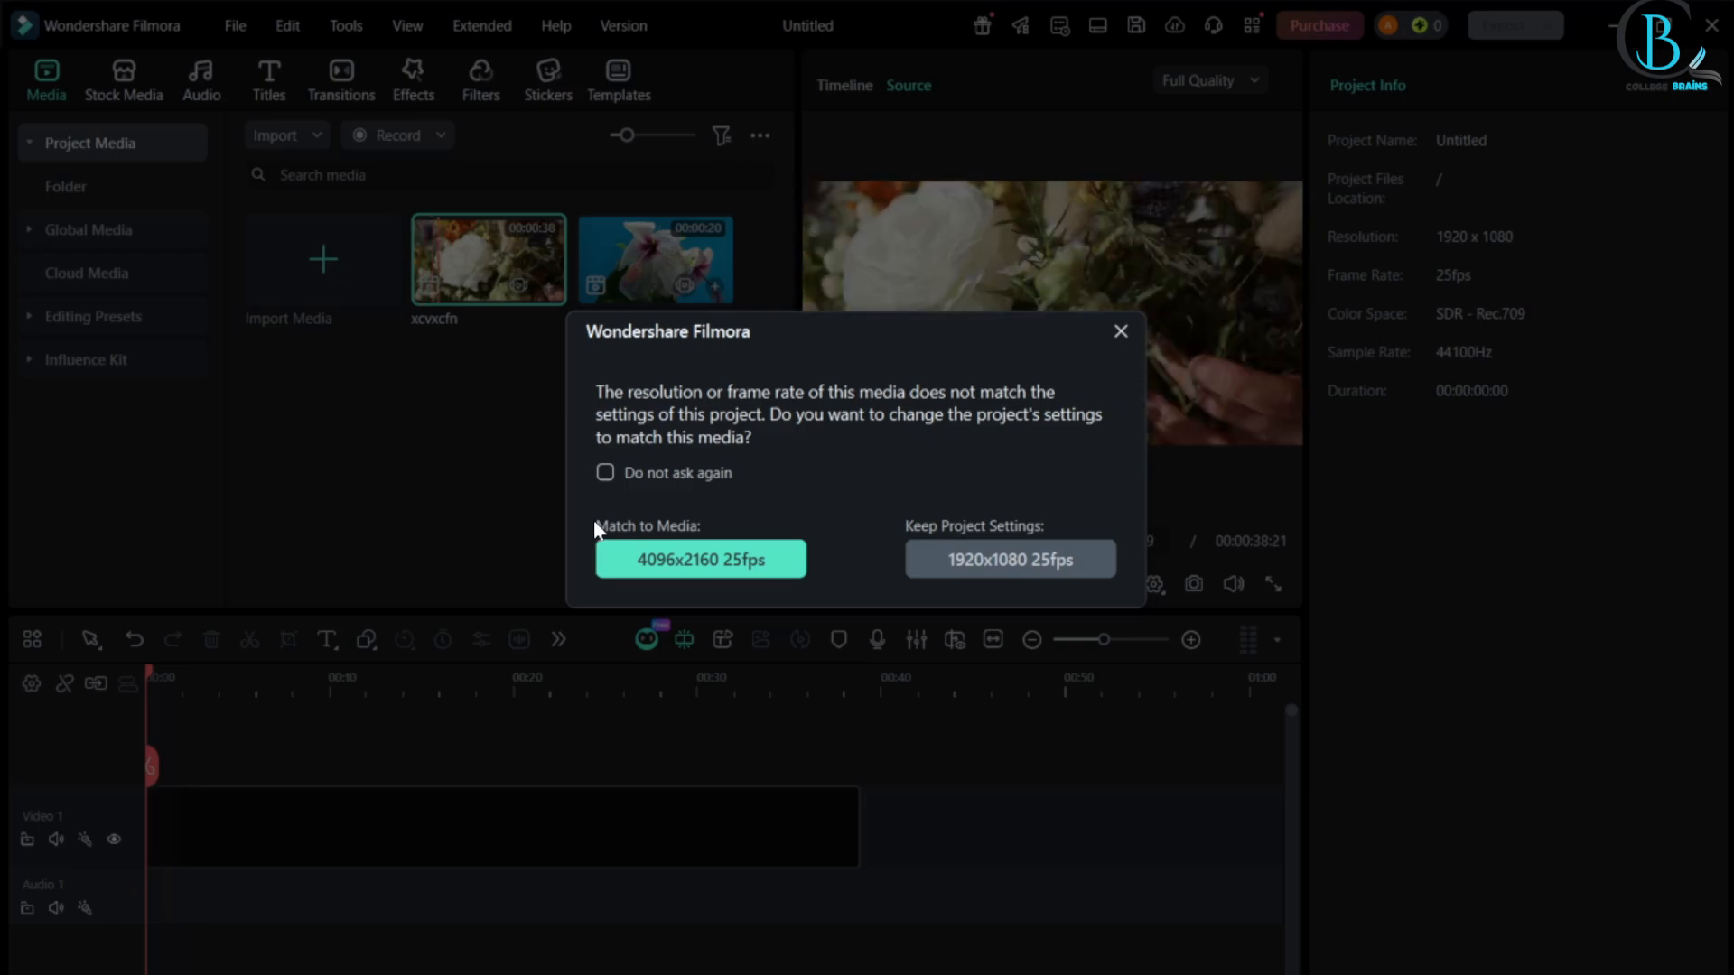
click(655, 473)
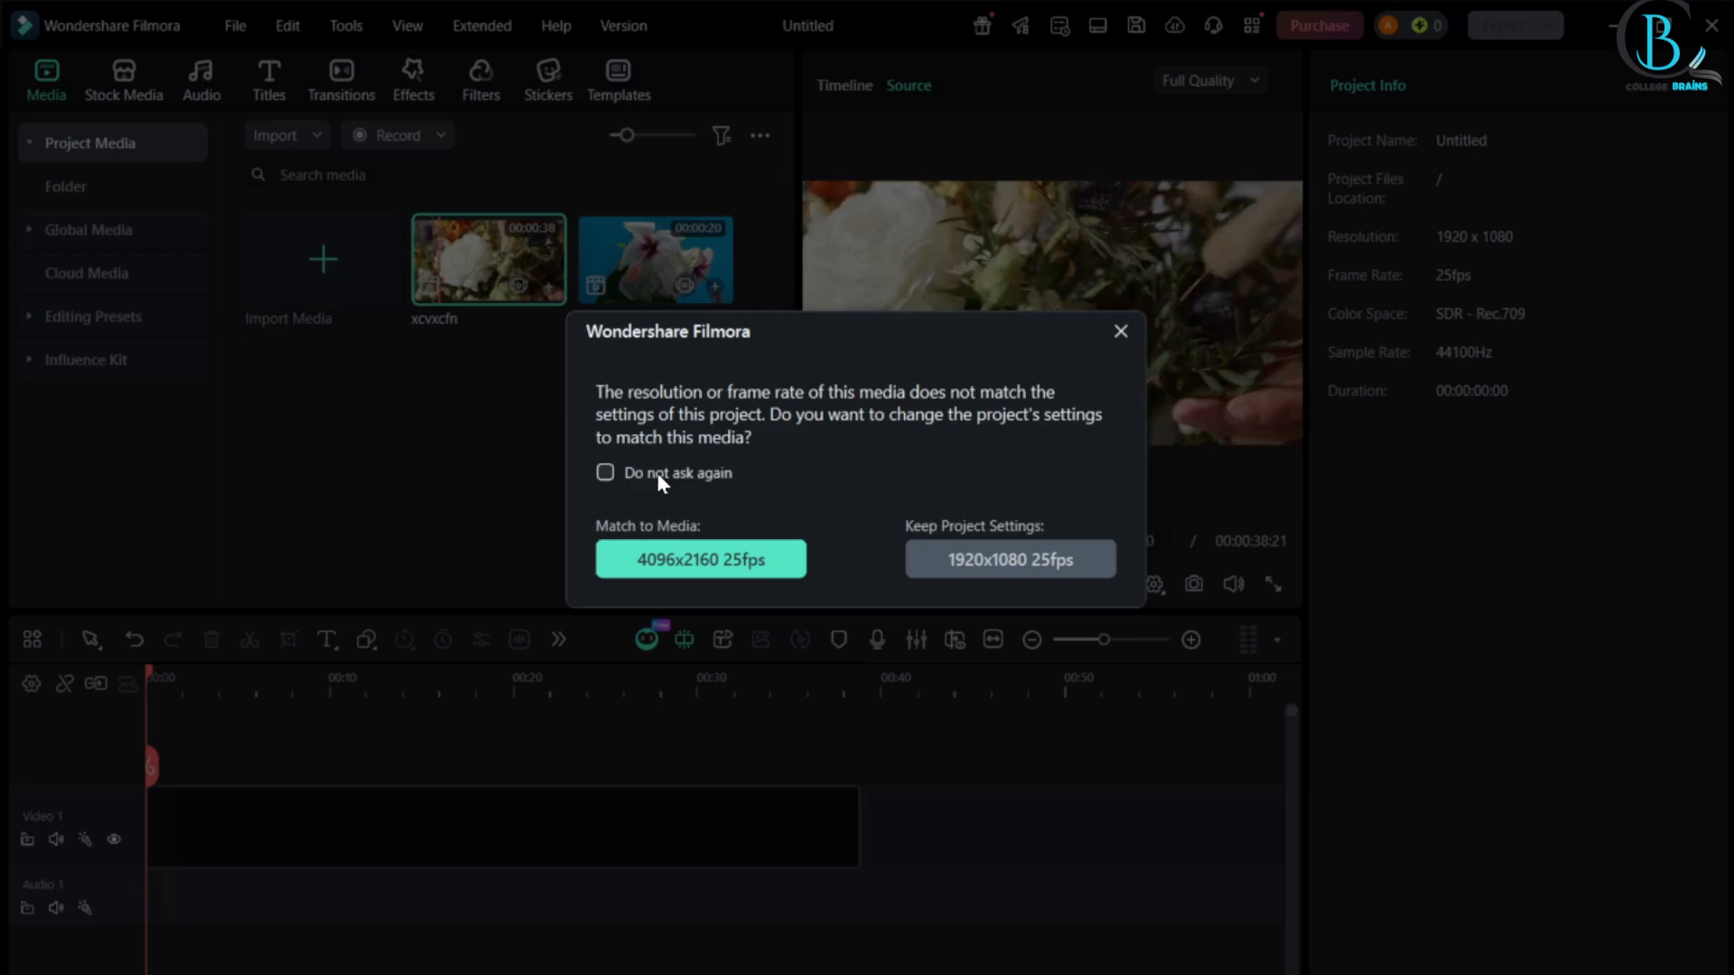
click(999, 559)
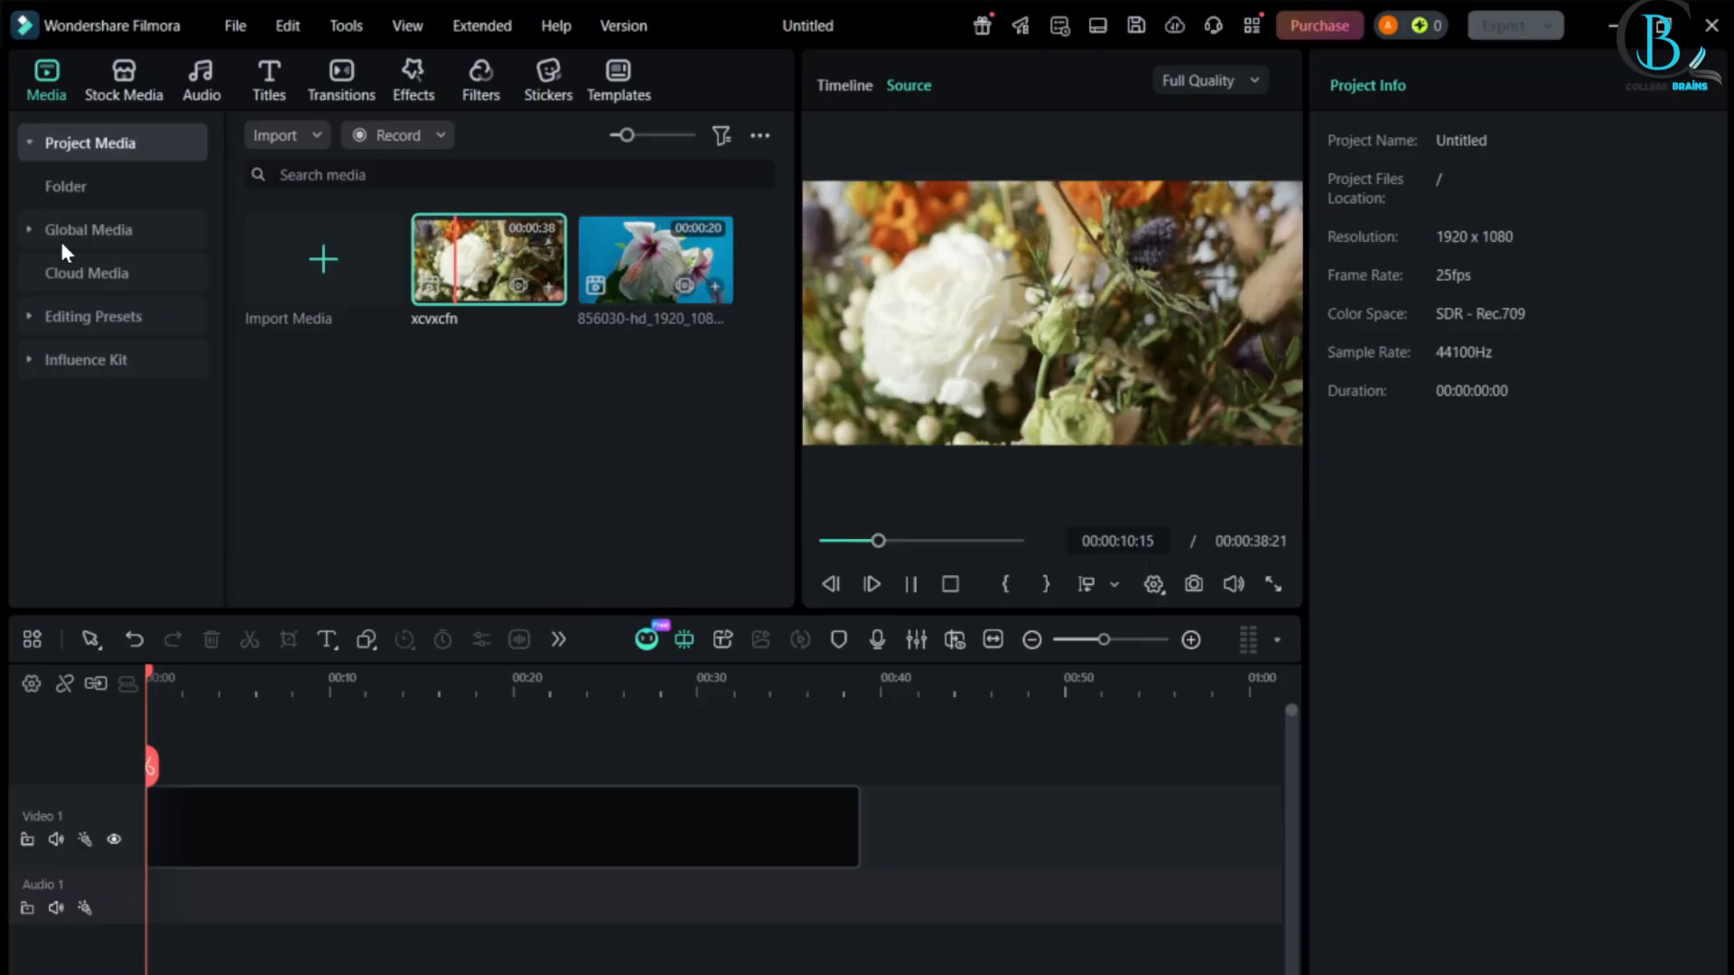
- Review the aspect ratio and resolution choices in the project settings, keeping 16:9 (Widescreen) and 1920x1080 (Full HD)
click(235, 27)
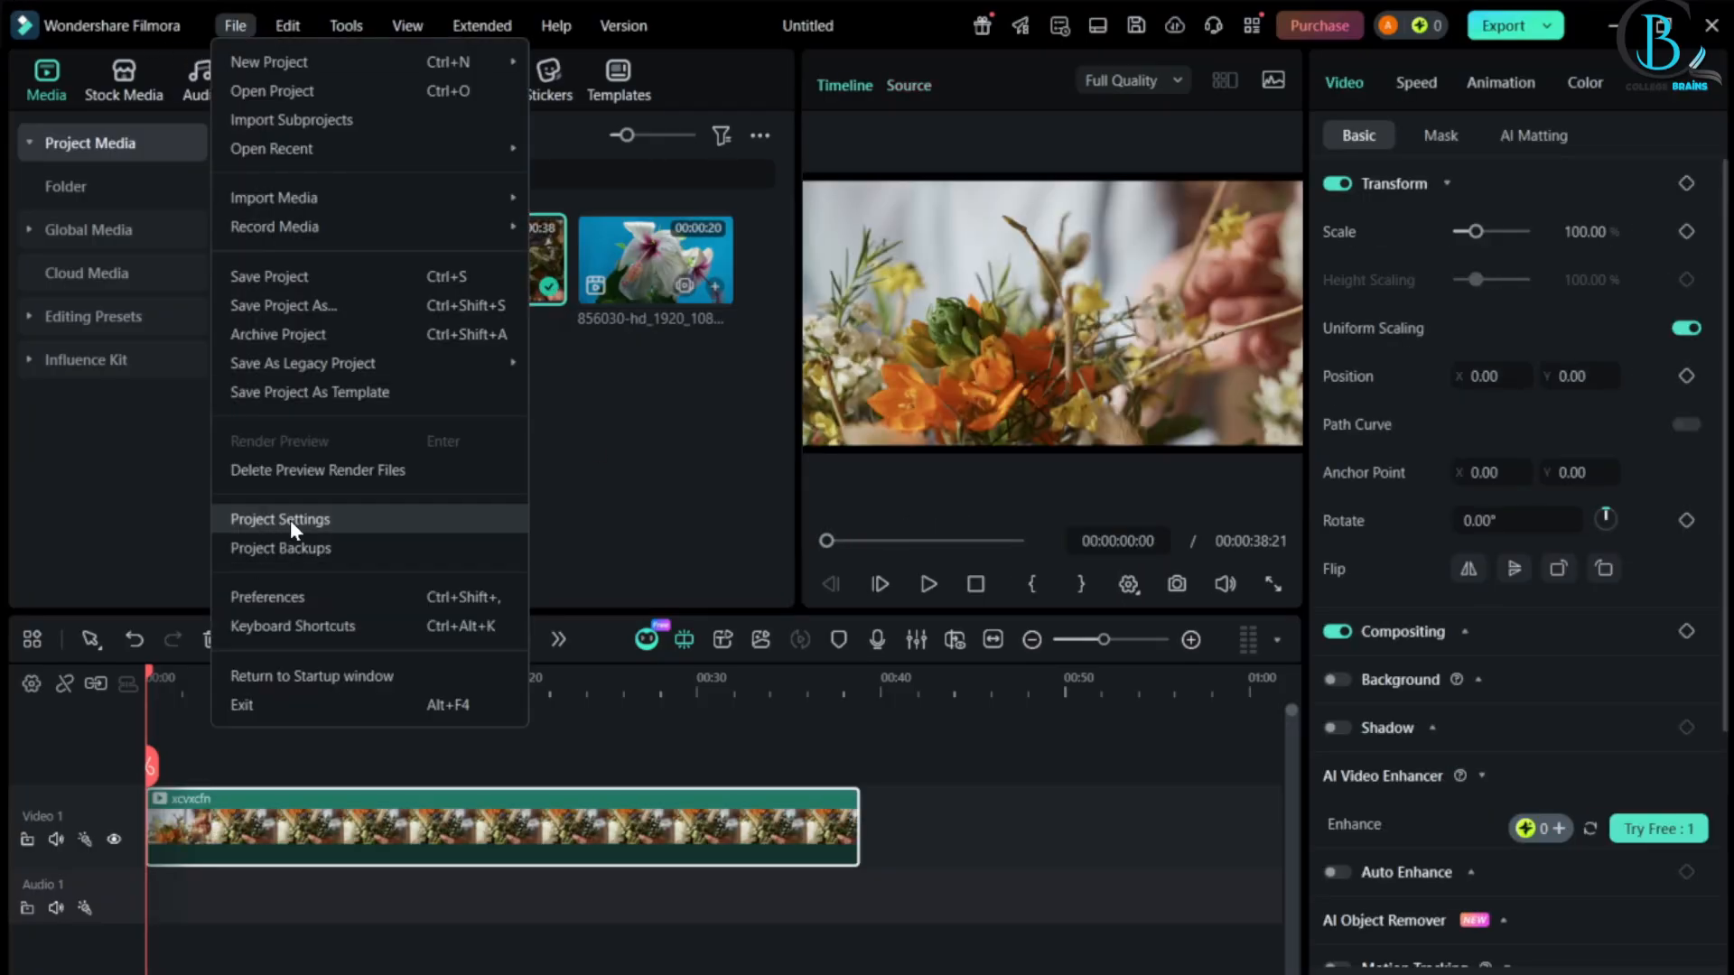
click(290, 519)
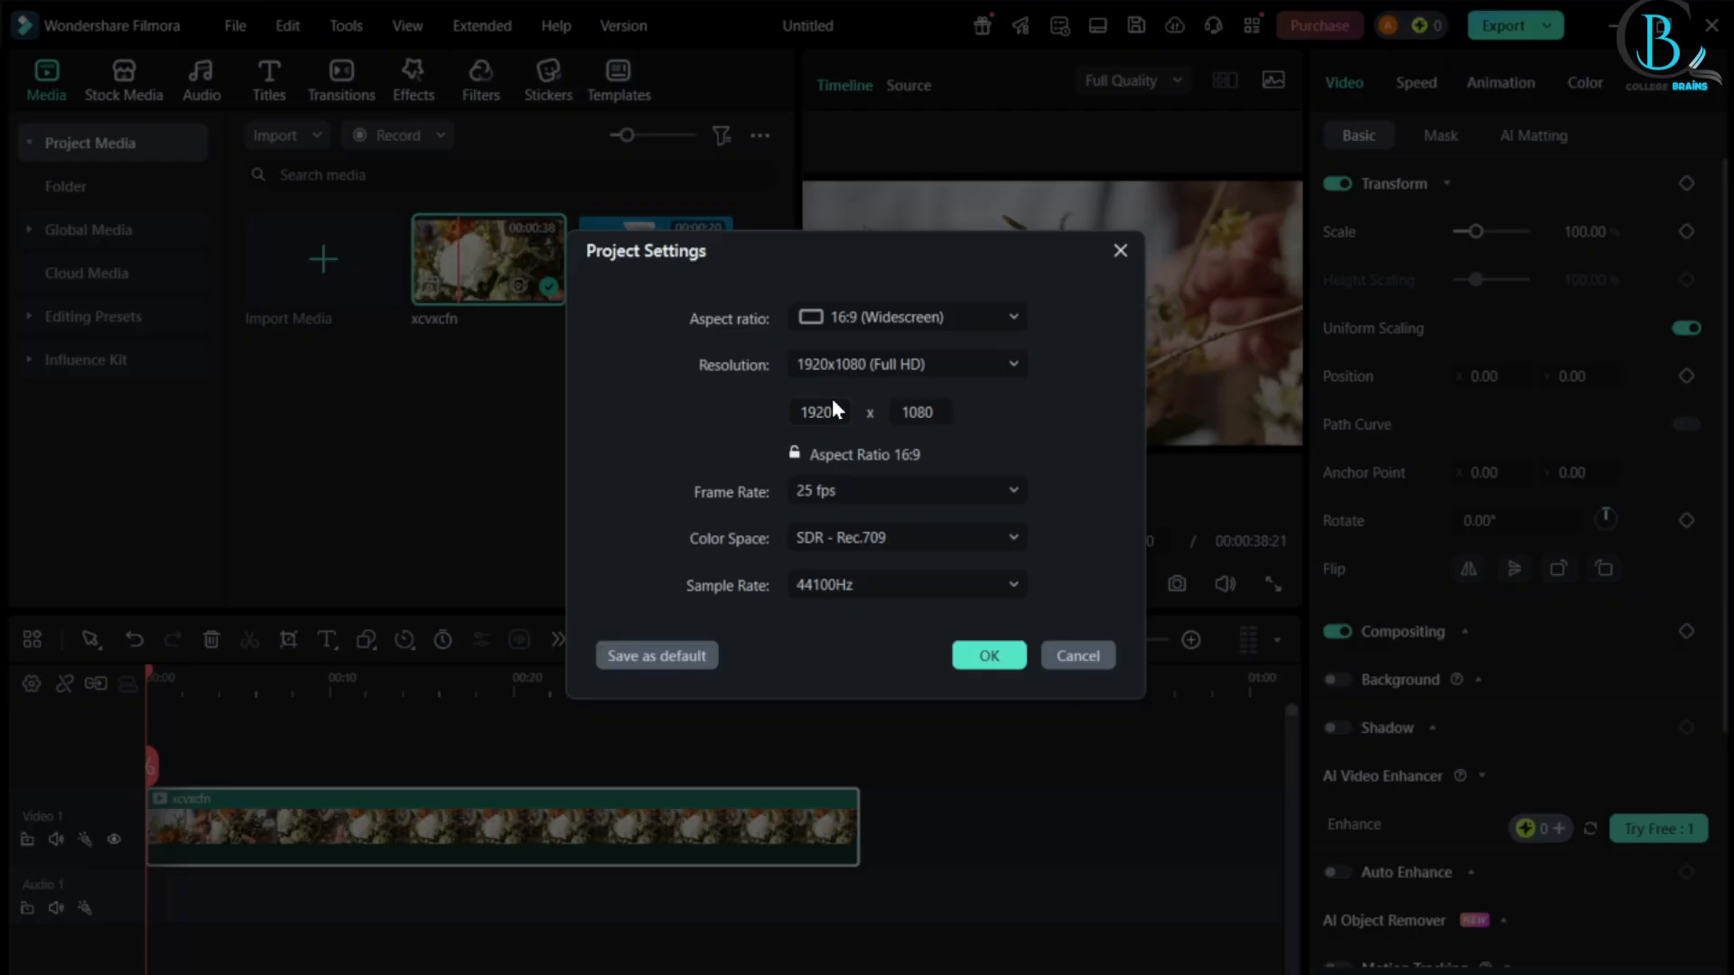
click(943, 332)
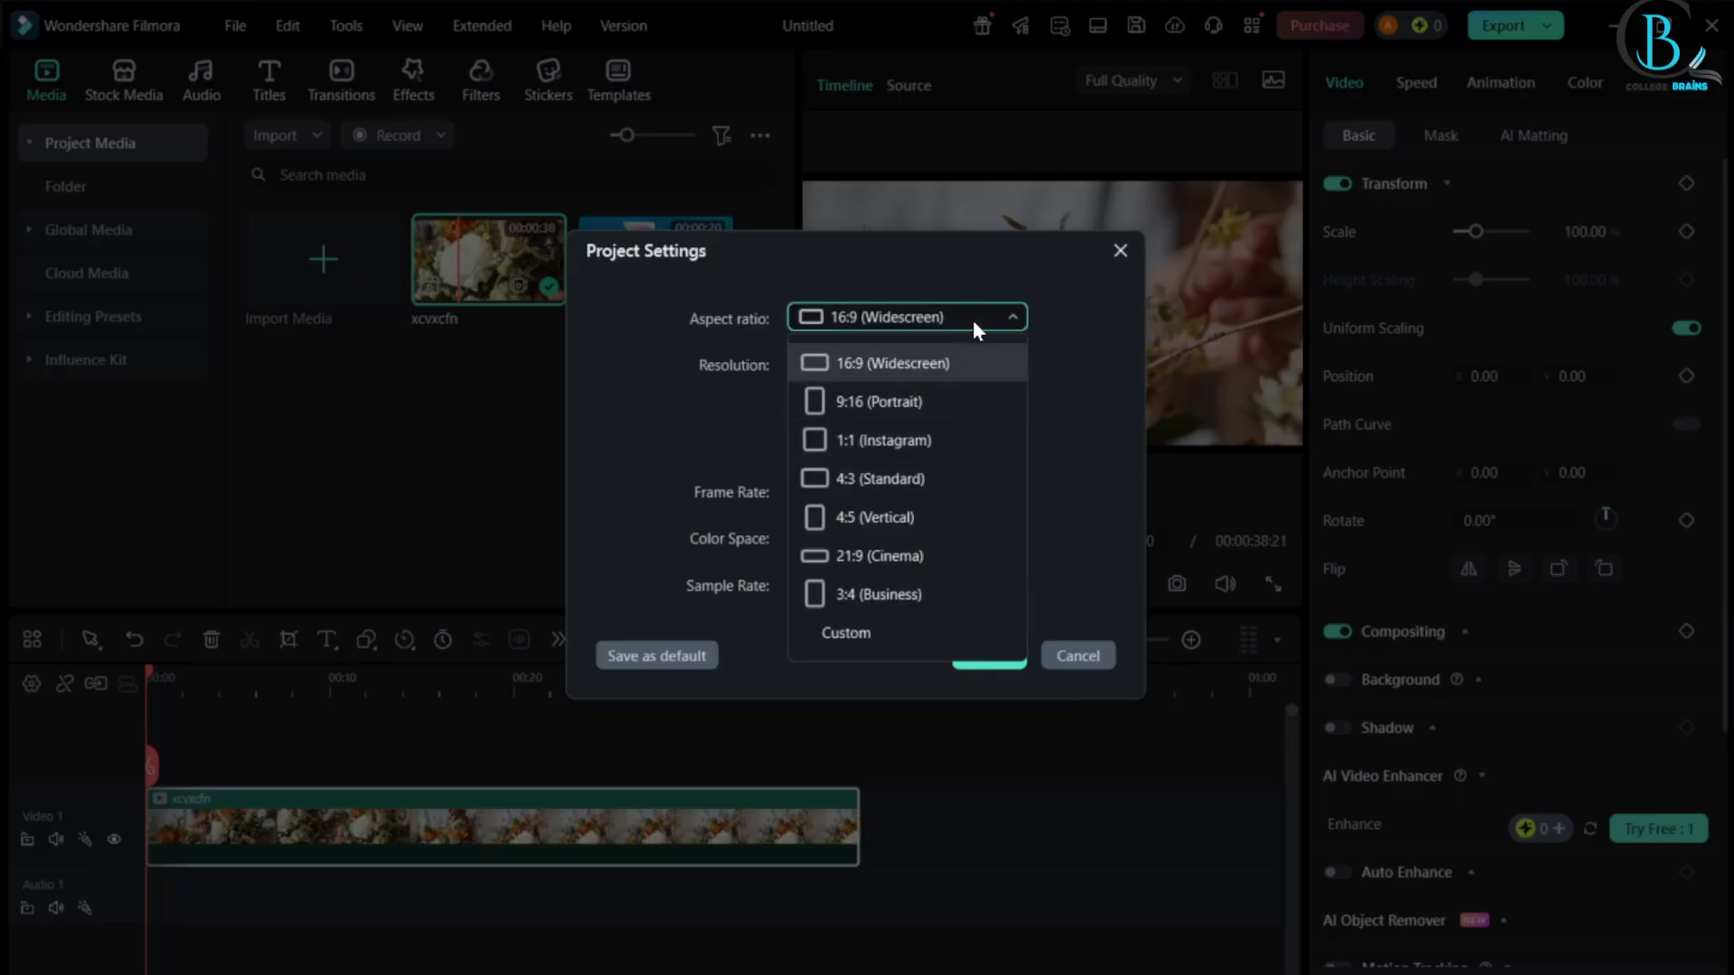
click(973, 324)
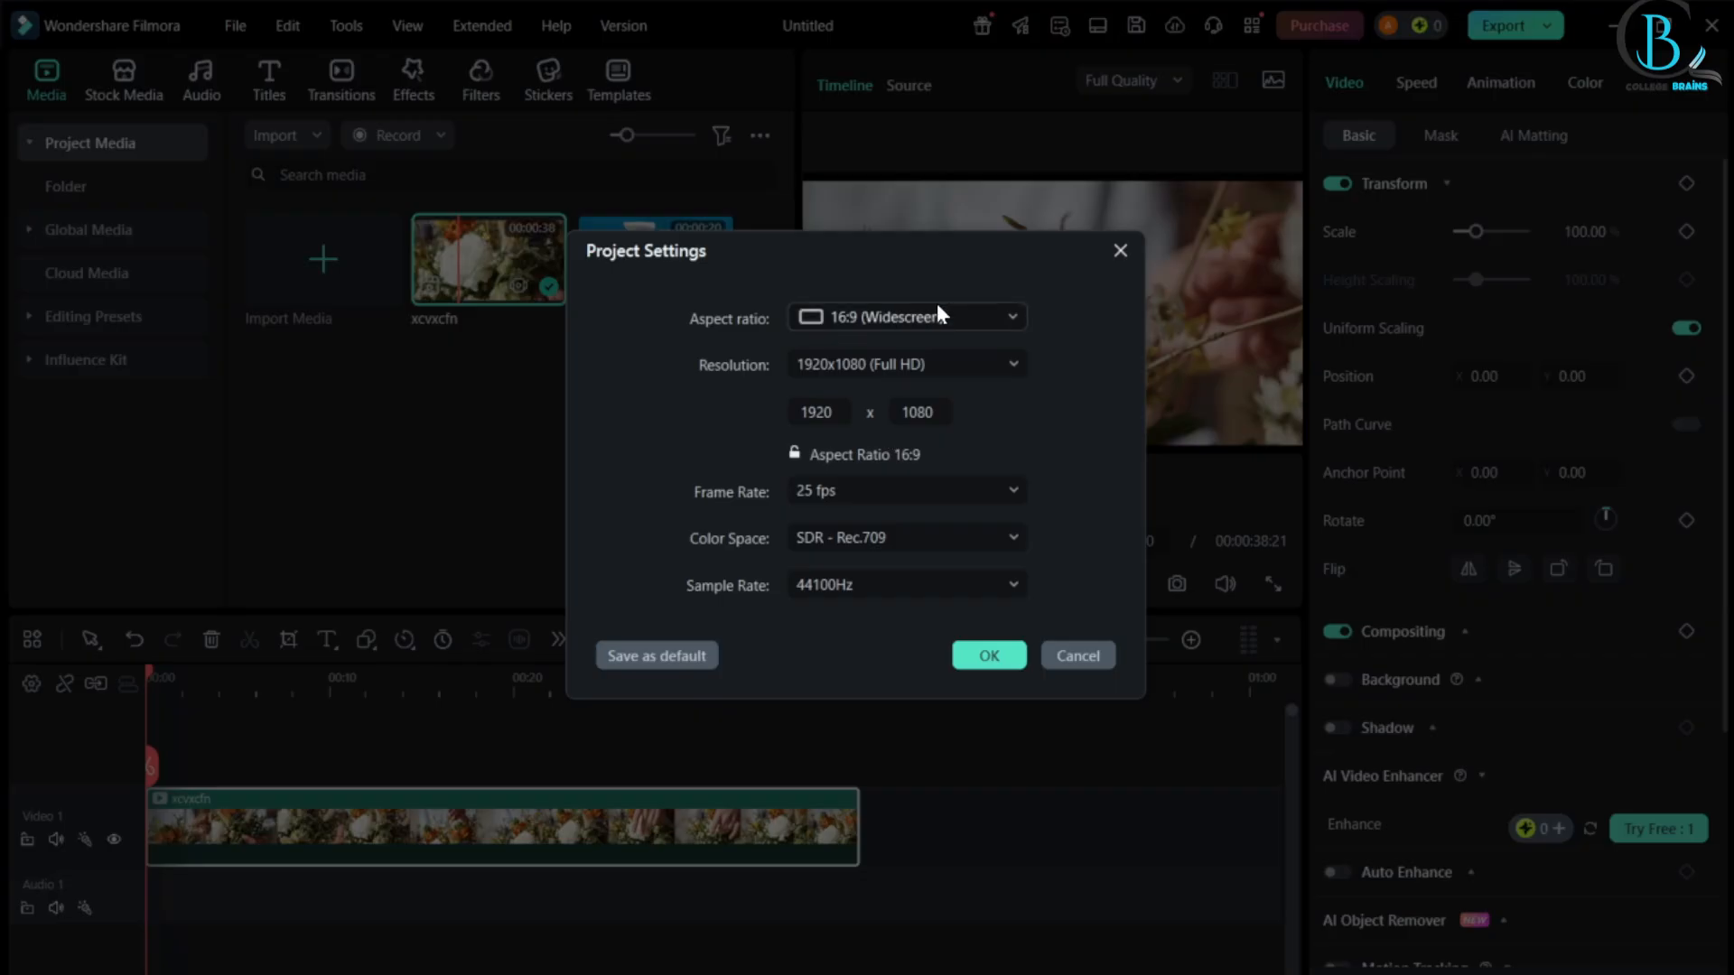
click(933, 354)
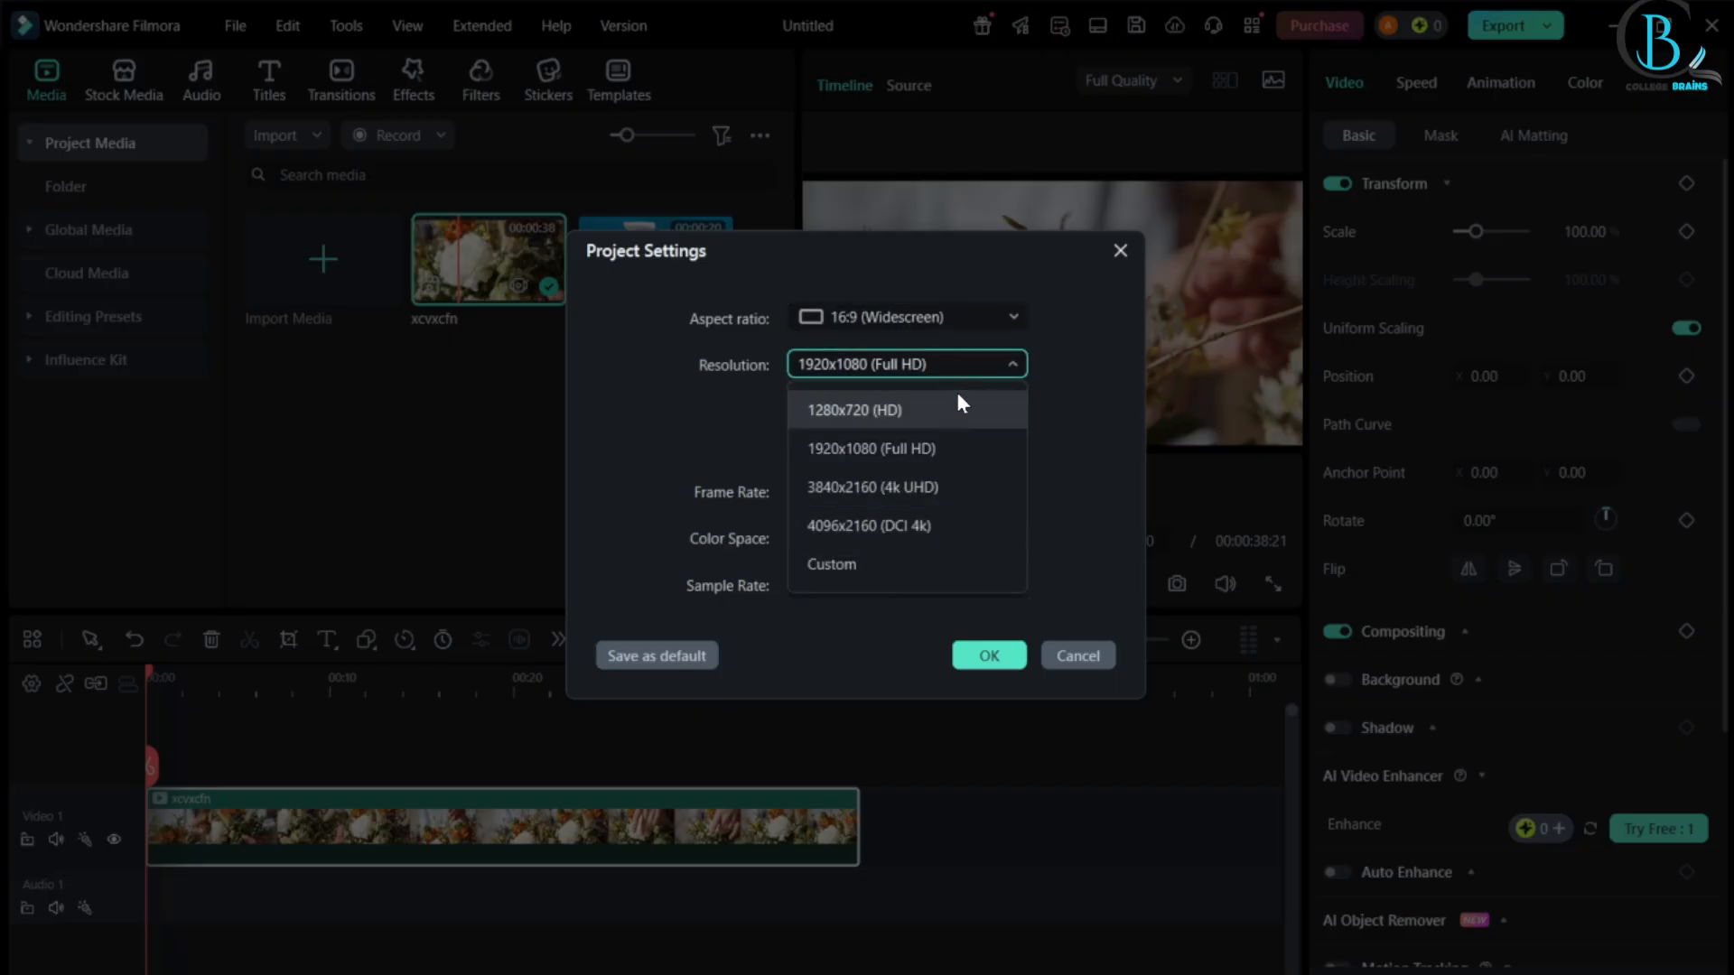
click(972, 370)
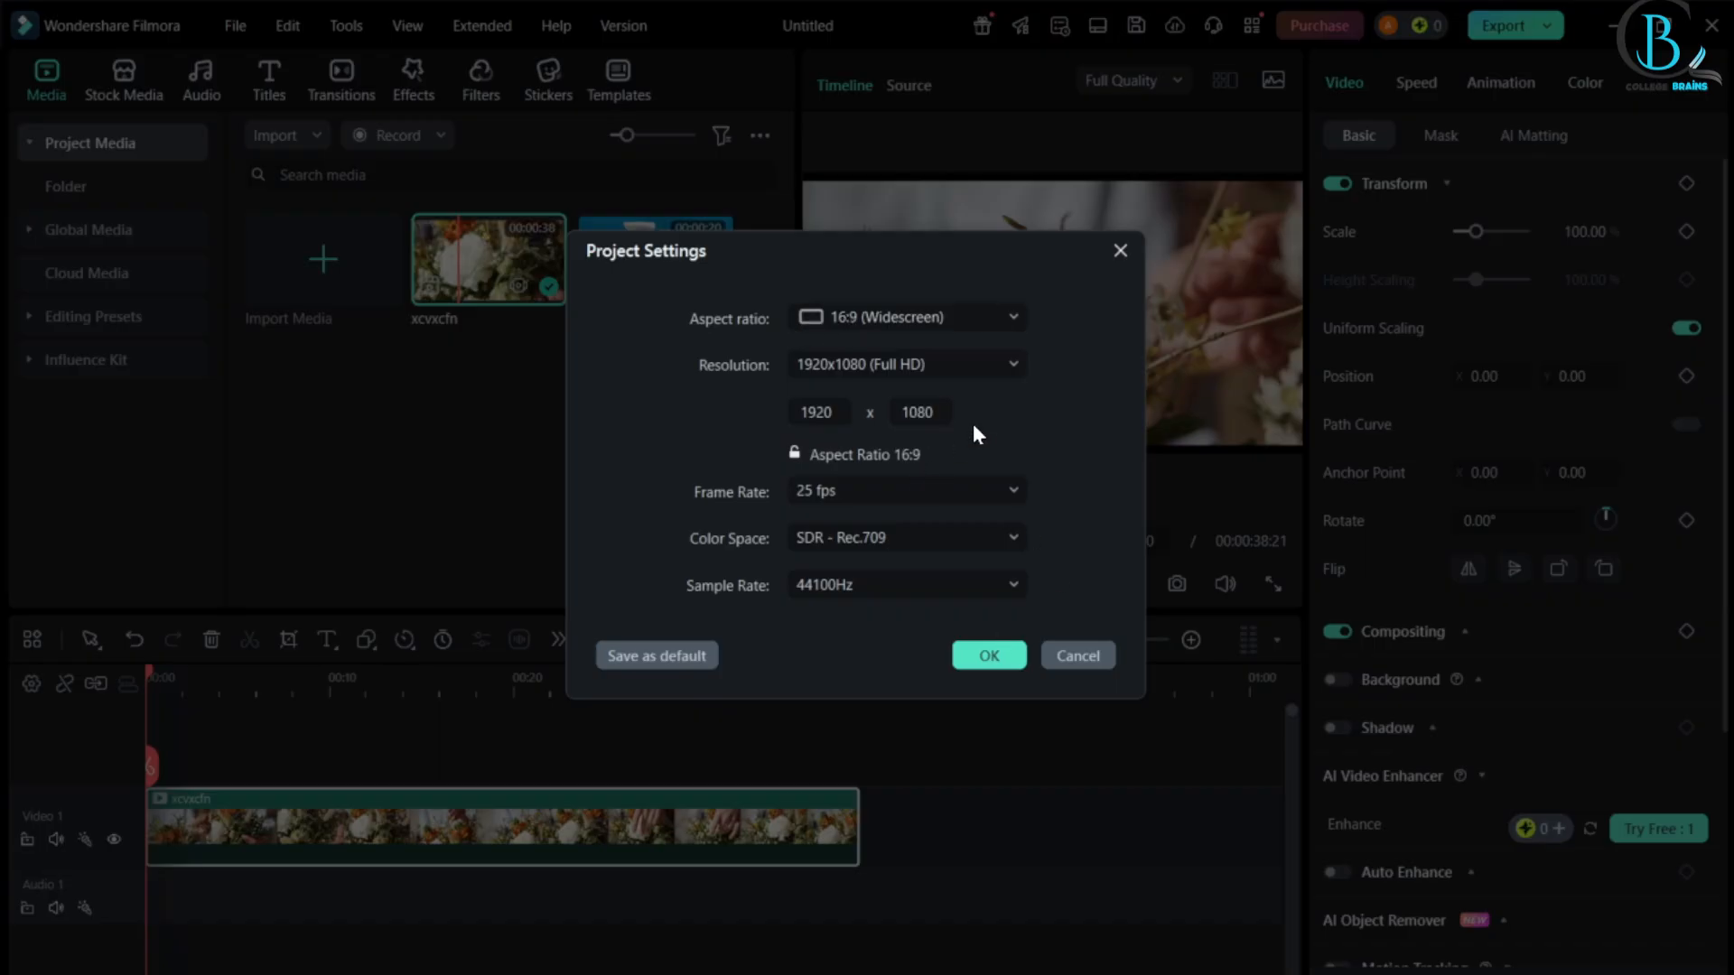
click(989, 656)
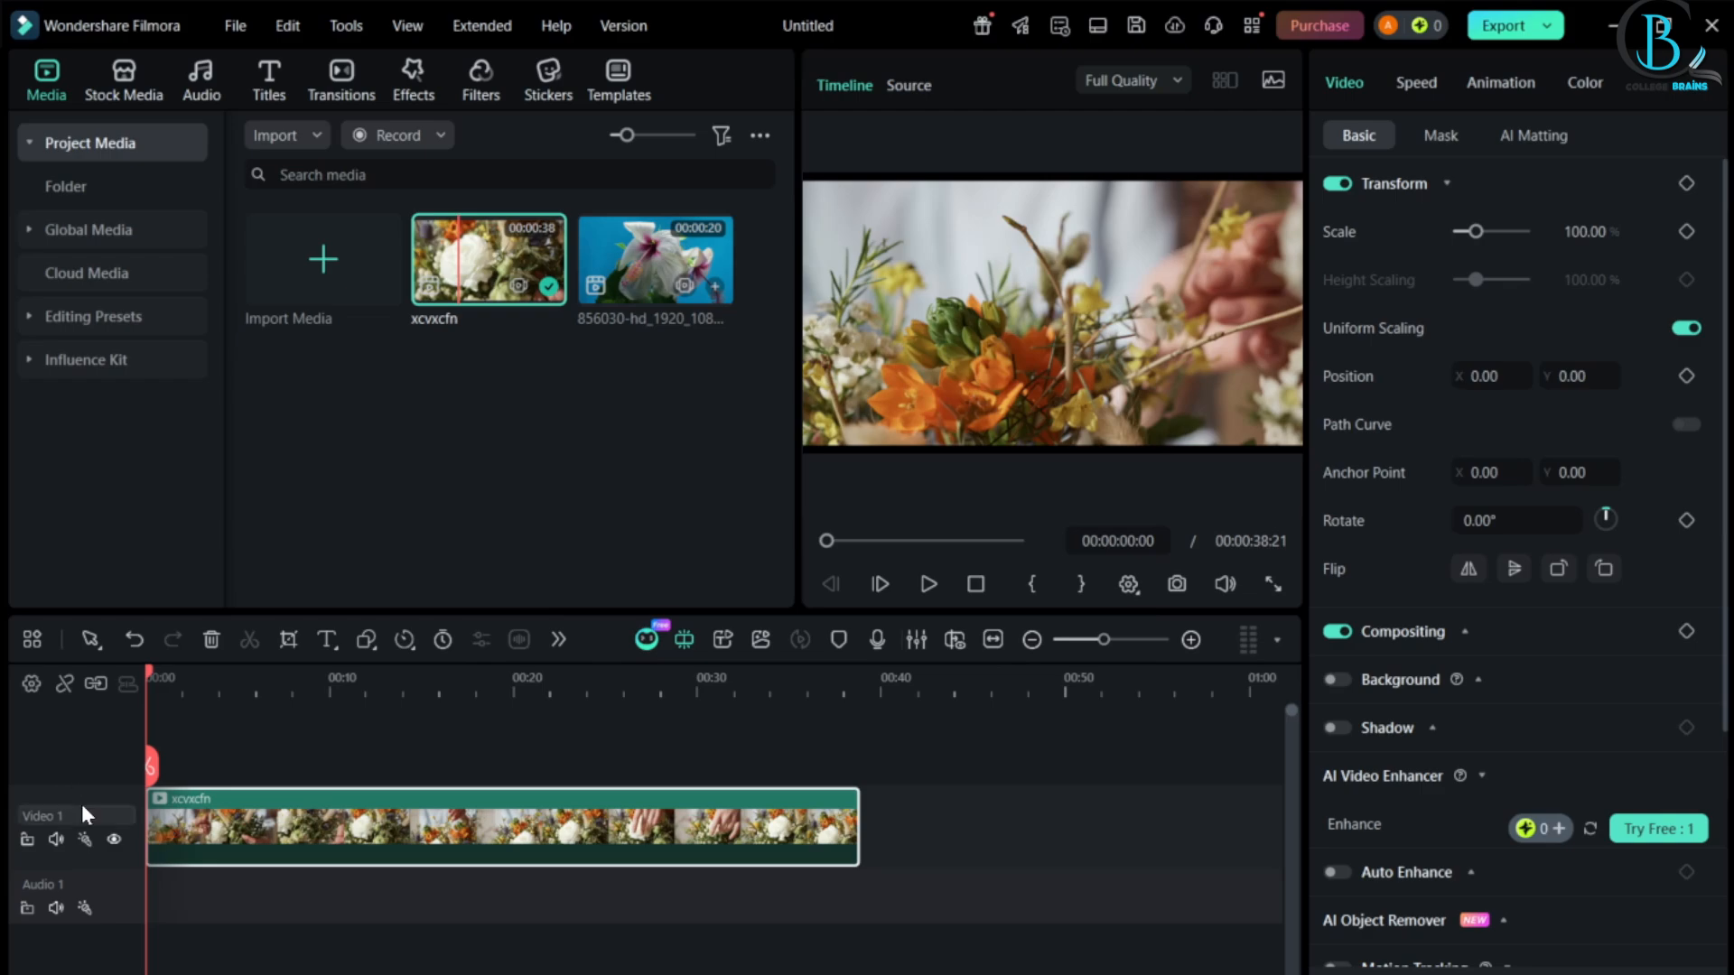
- Place the 856030-hd_1920_1080_25fps clip on Video 1 after the xcvxcfn clip, leaving a gap of about one second
click(943, 832)
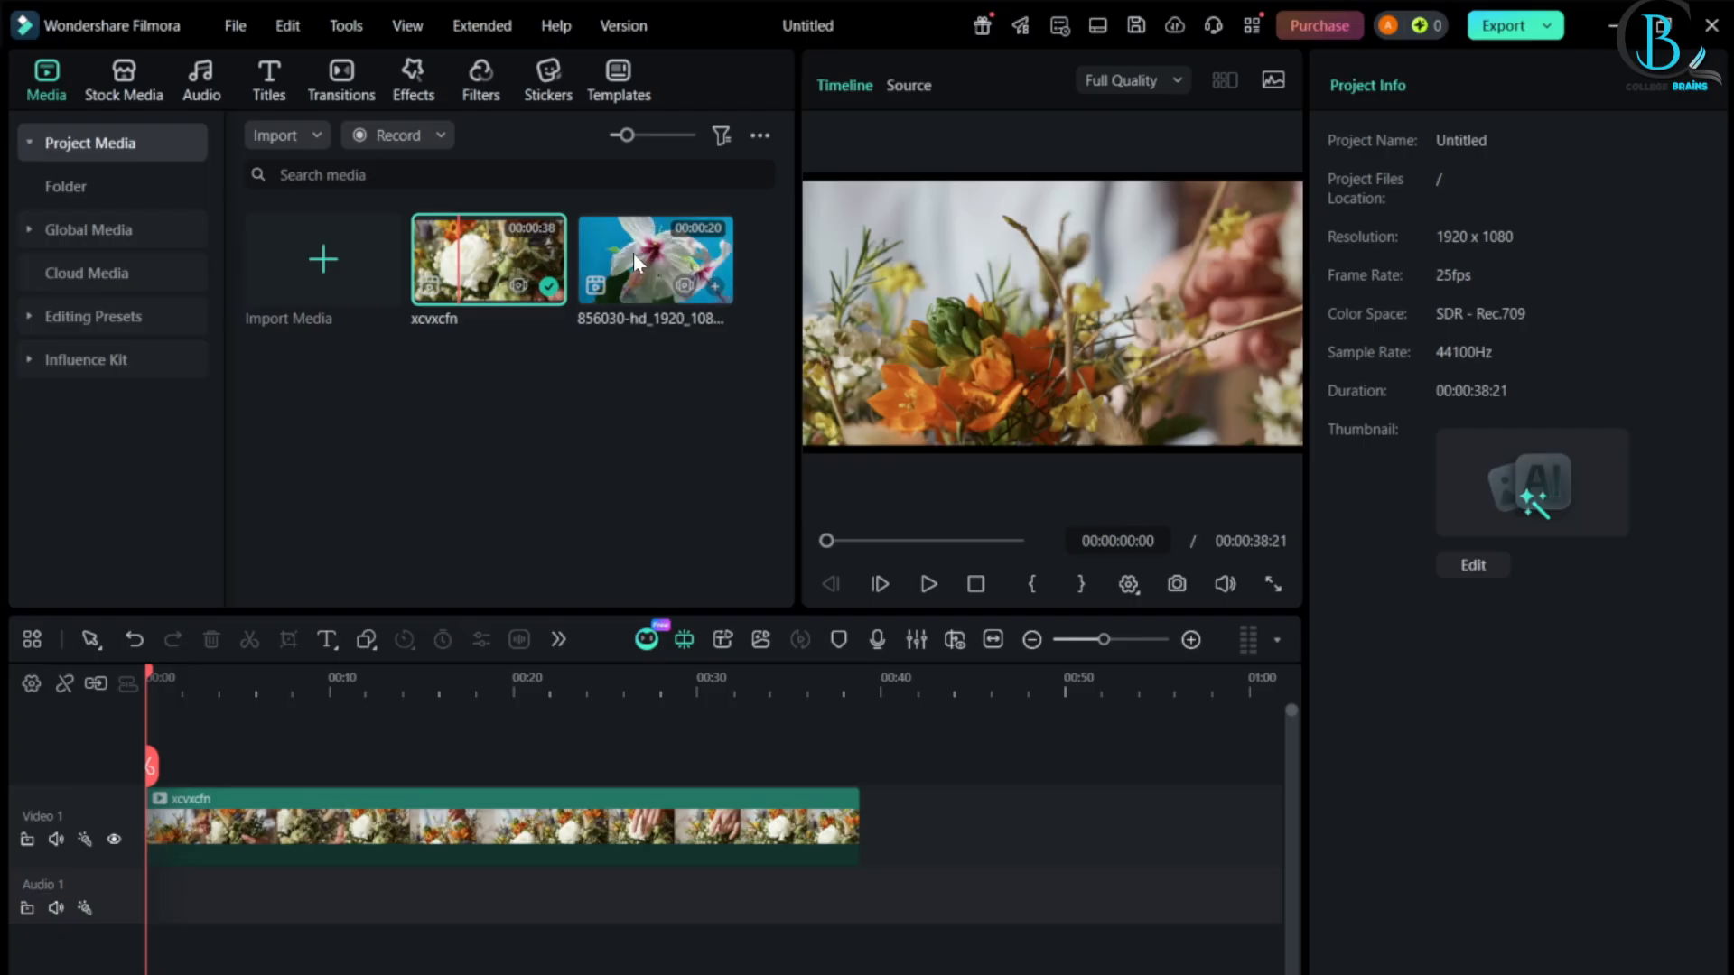
drag(632, 253, 894, 854)
click(890, 903)
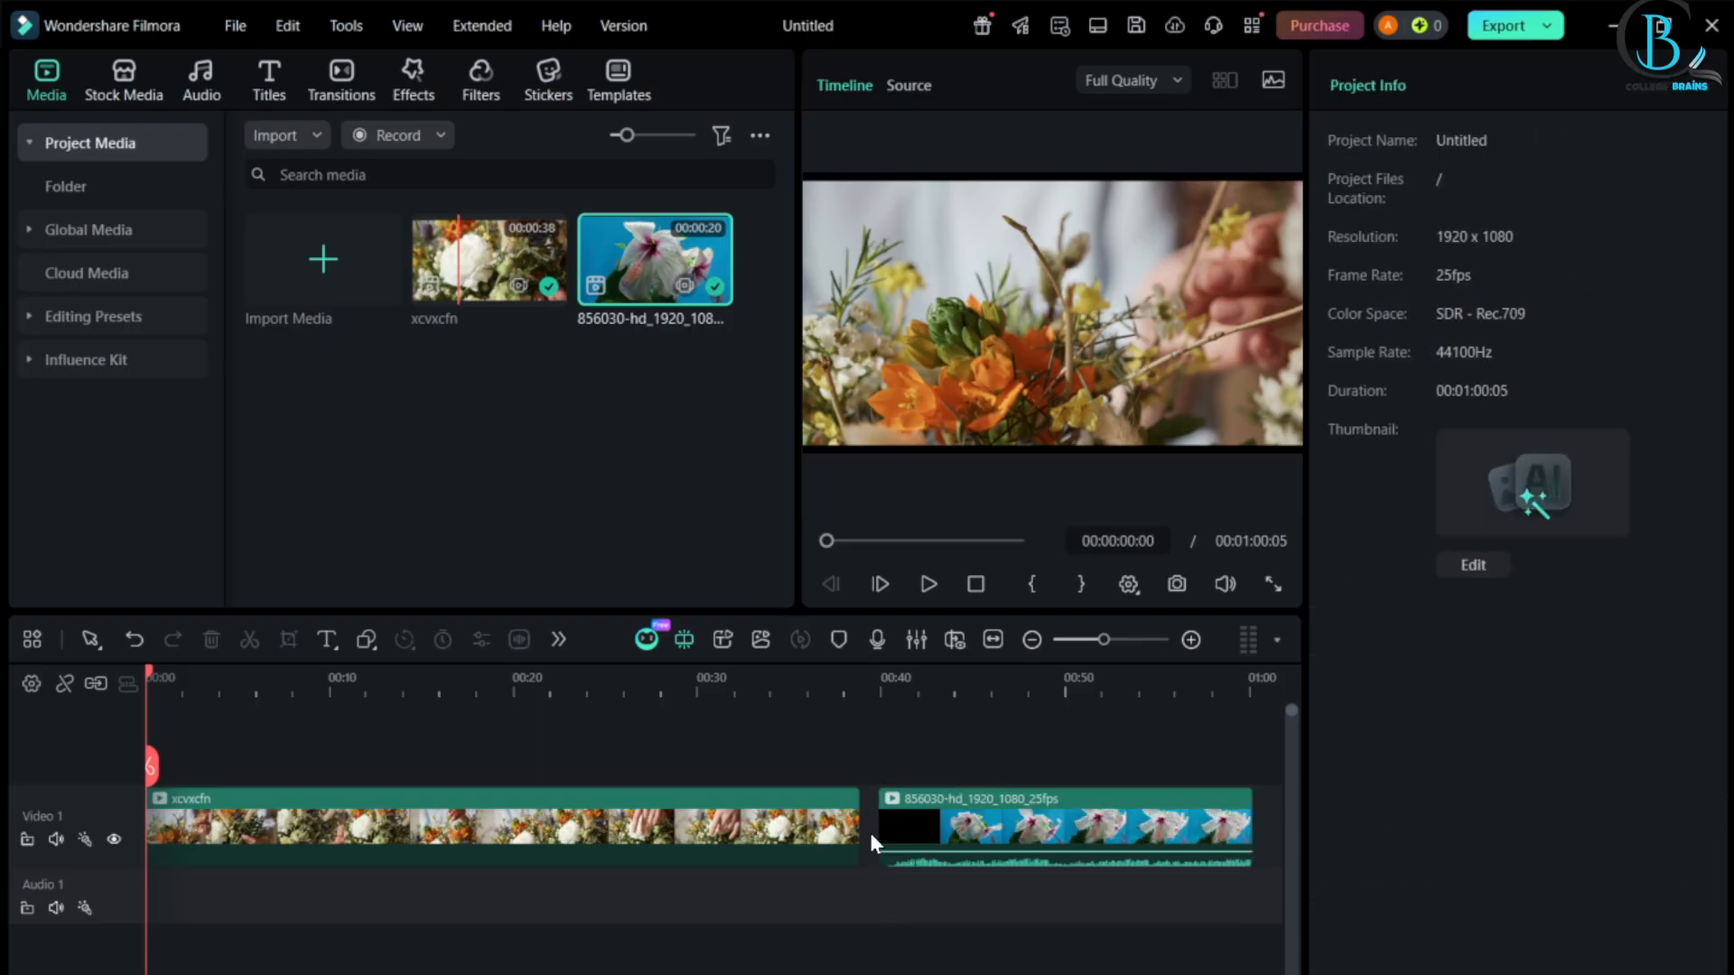
- Try removing the gap between the two clips on Video 1 and undo the removal
key(Delete)
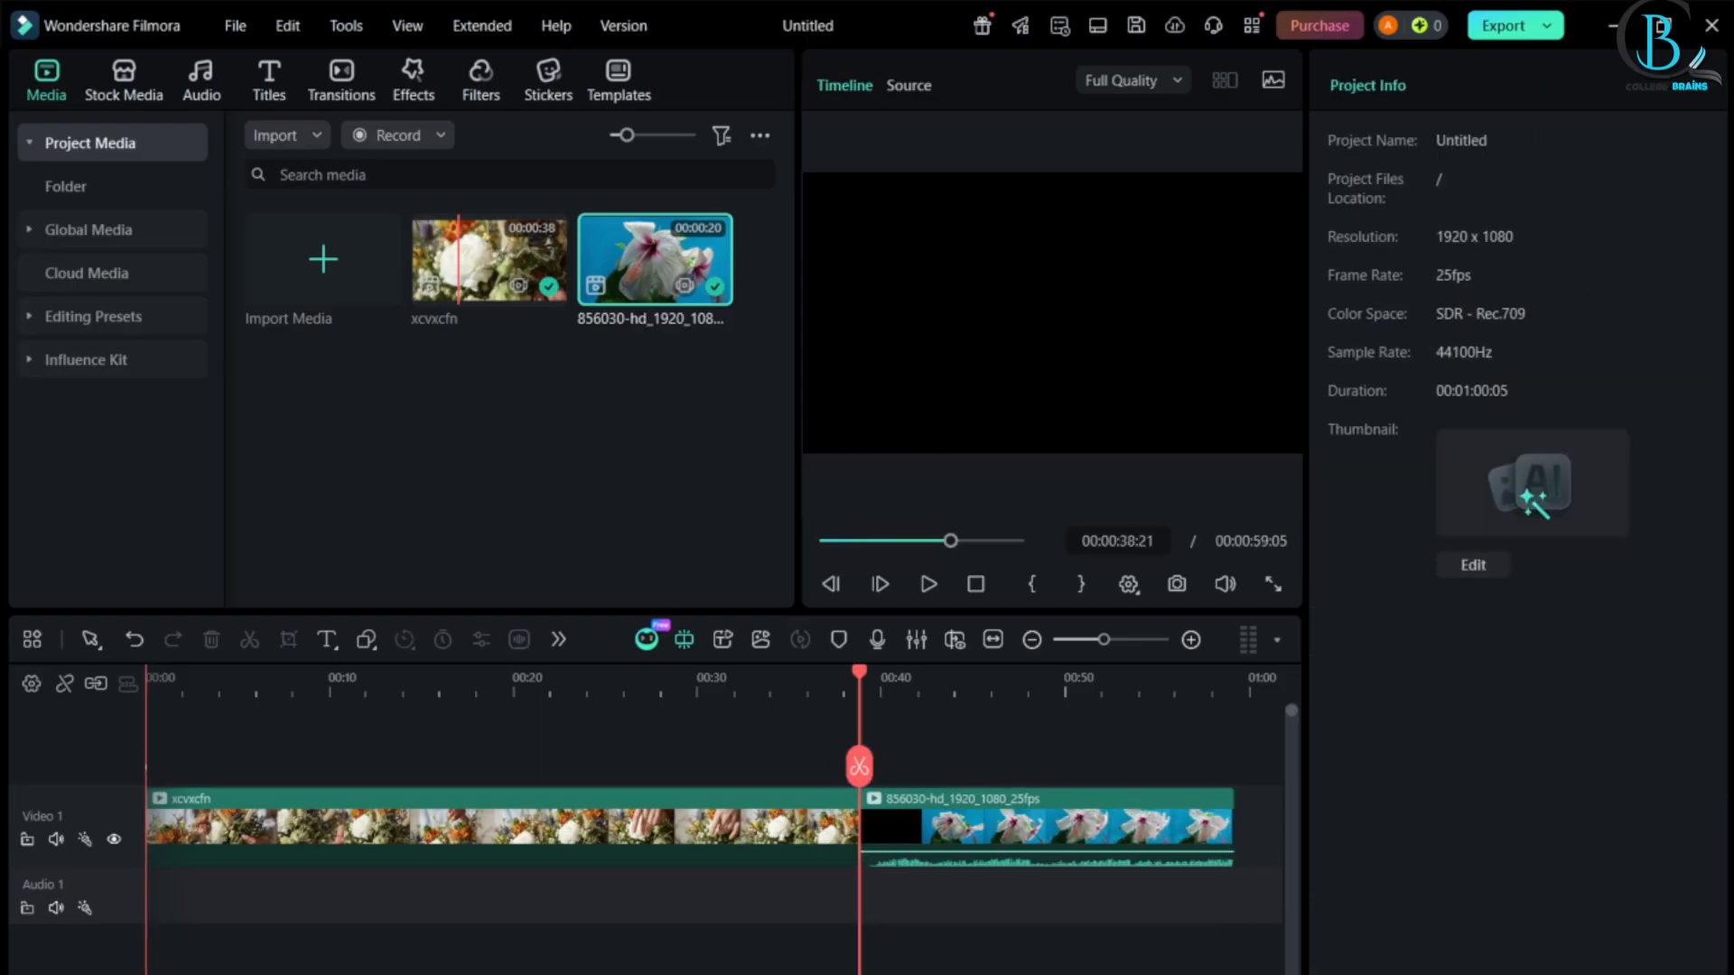
key(ctrl+z)
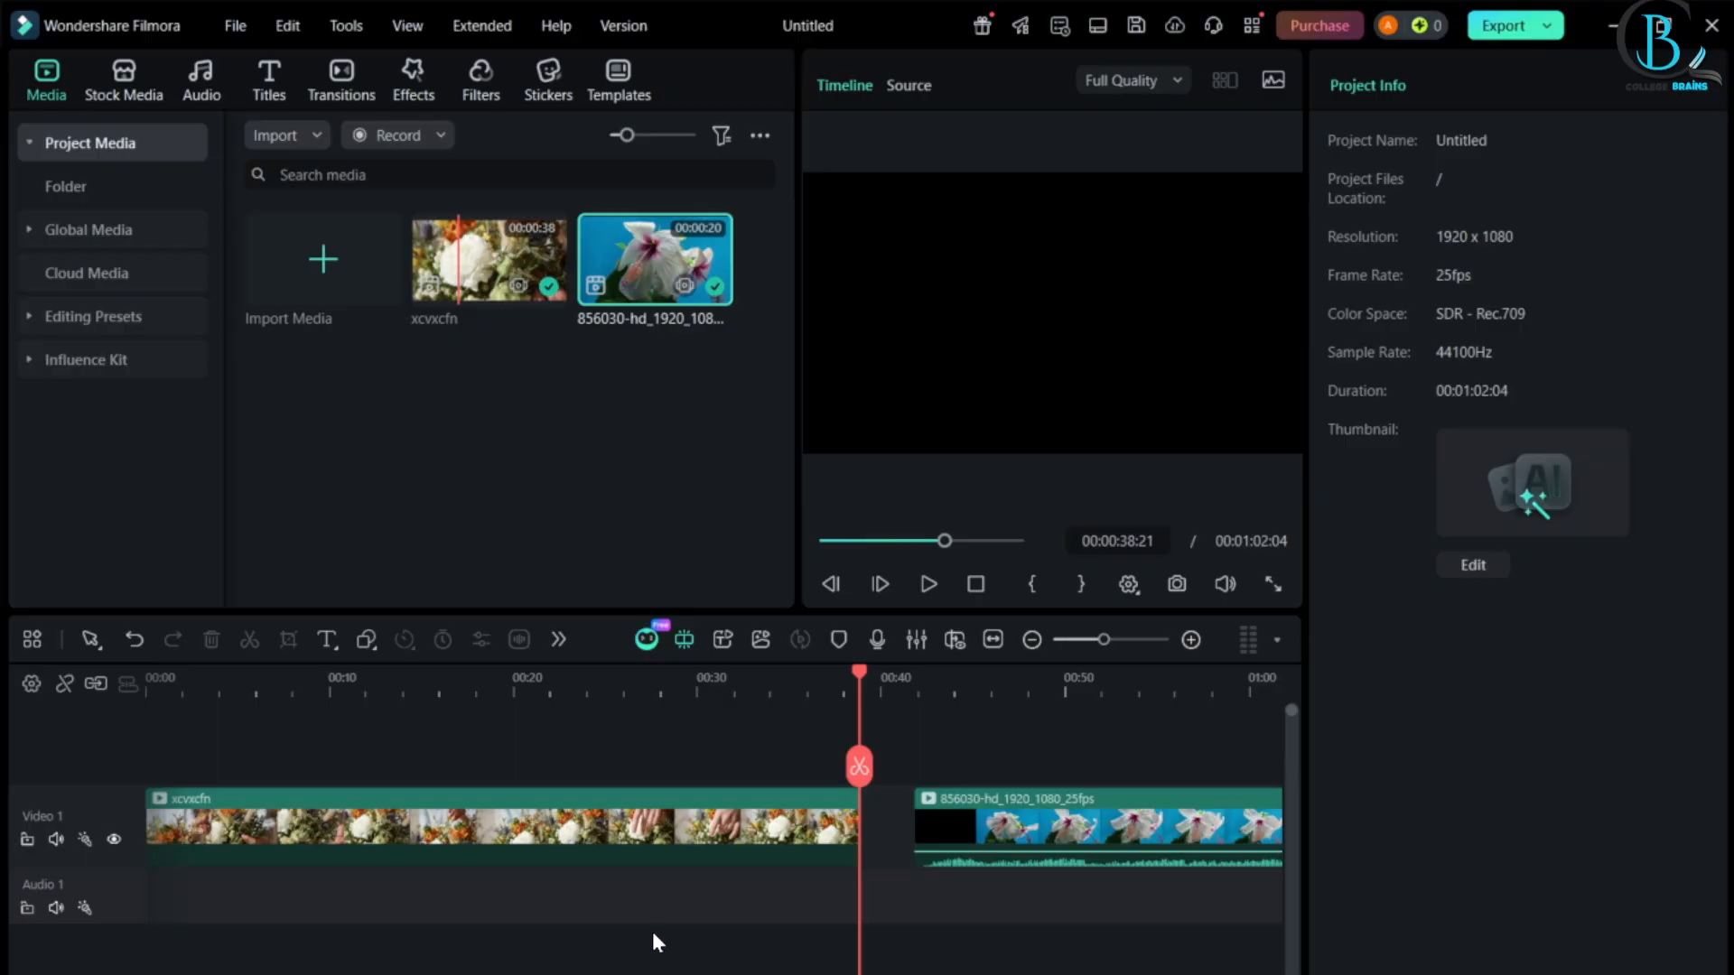
click(1038, 811)
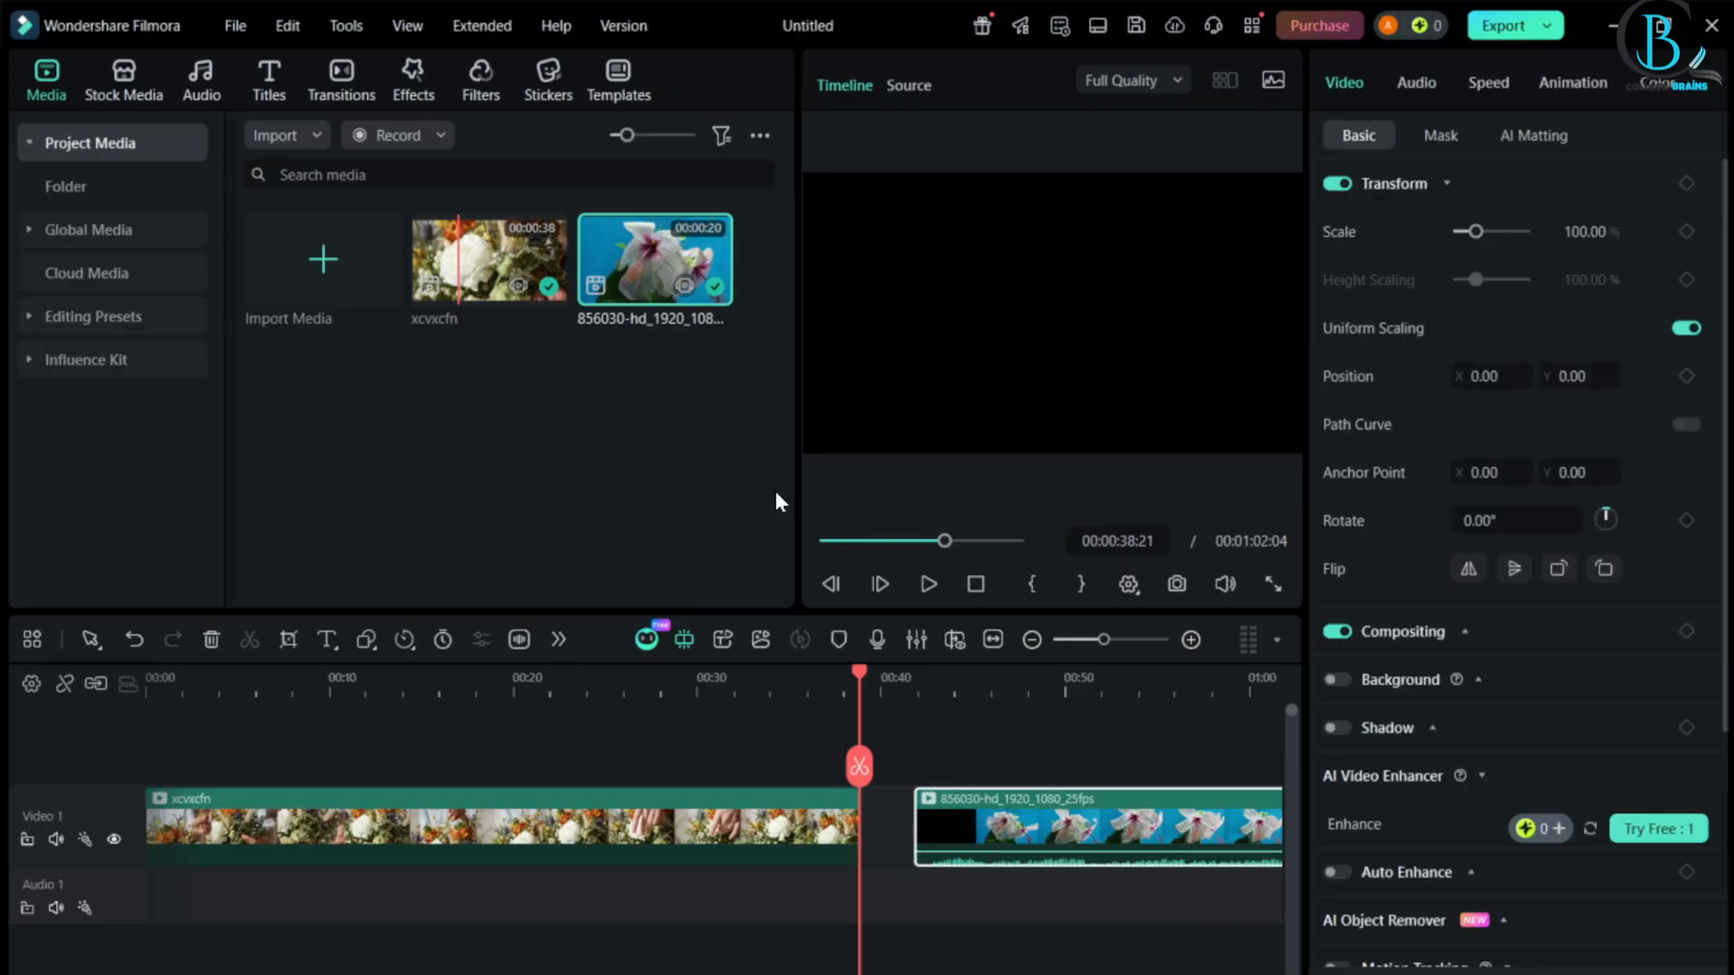
click(873, 823)
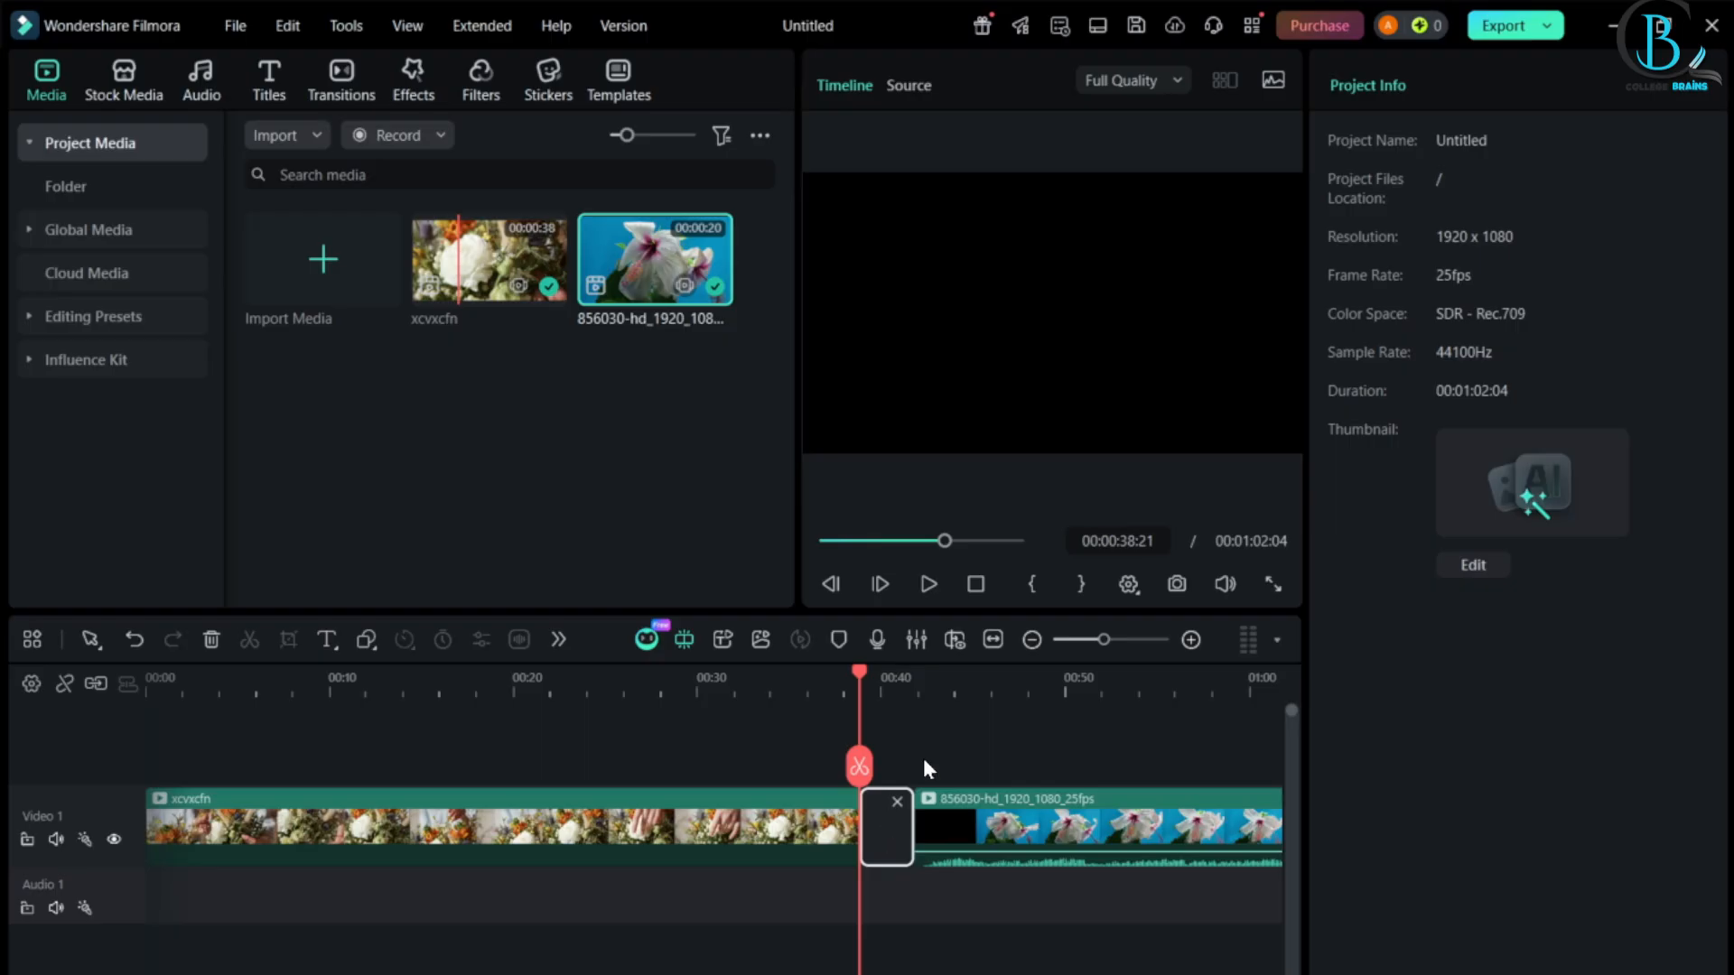
click(896, 801)
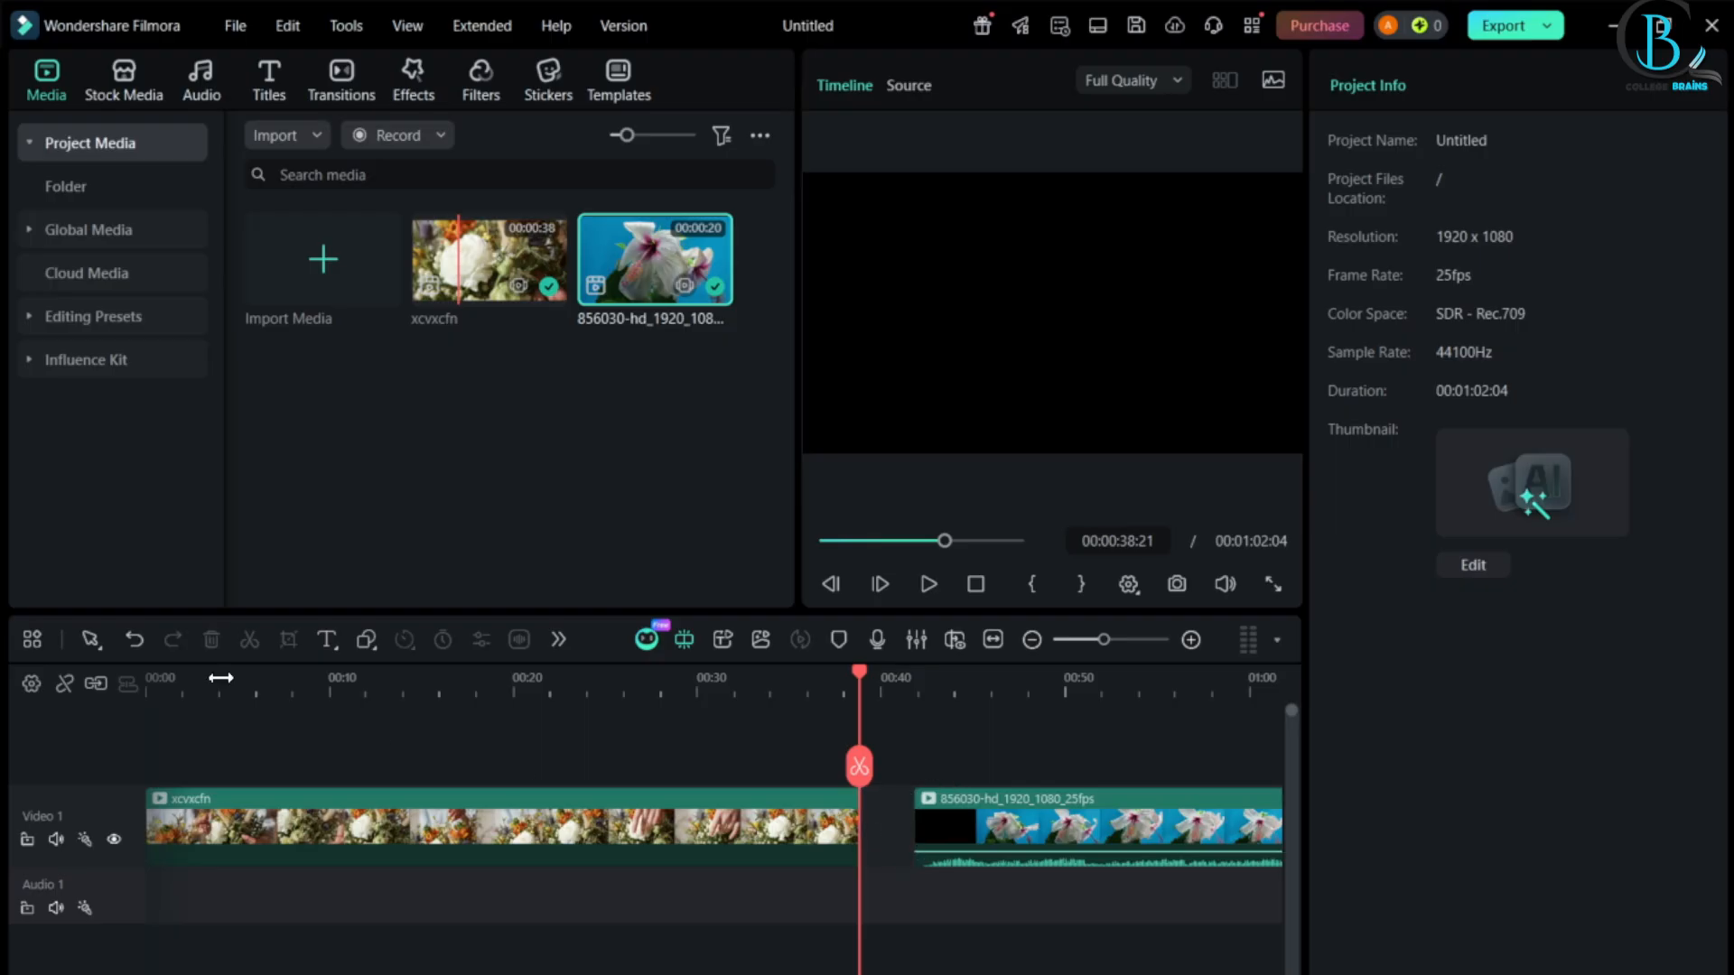
- Turn on automatic gap closing for the timeline and split the clips, xcvxcfn at about 24 seconds and the hibiscus clip at 00:00:52:09
click(96, 685)
drag(849, 777, 1108, 777)
click(597, 723)
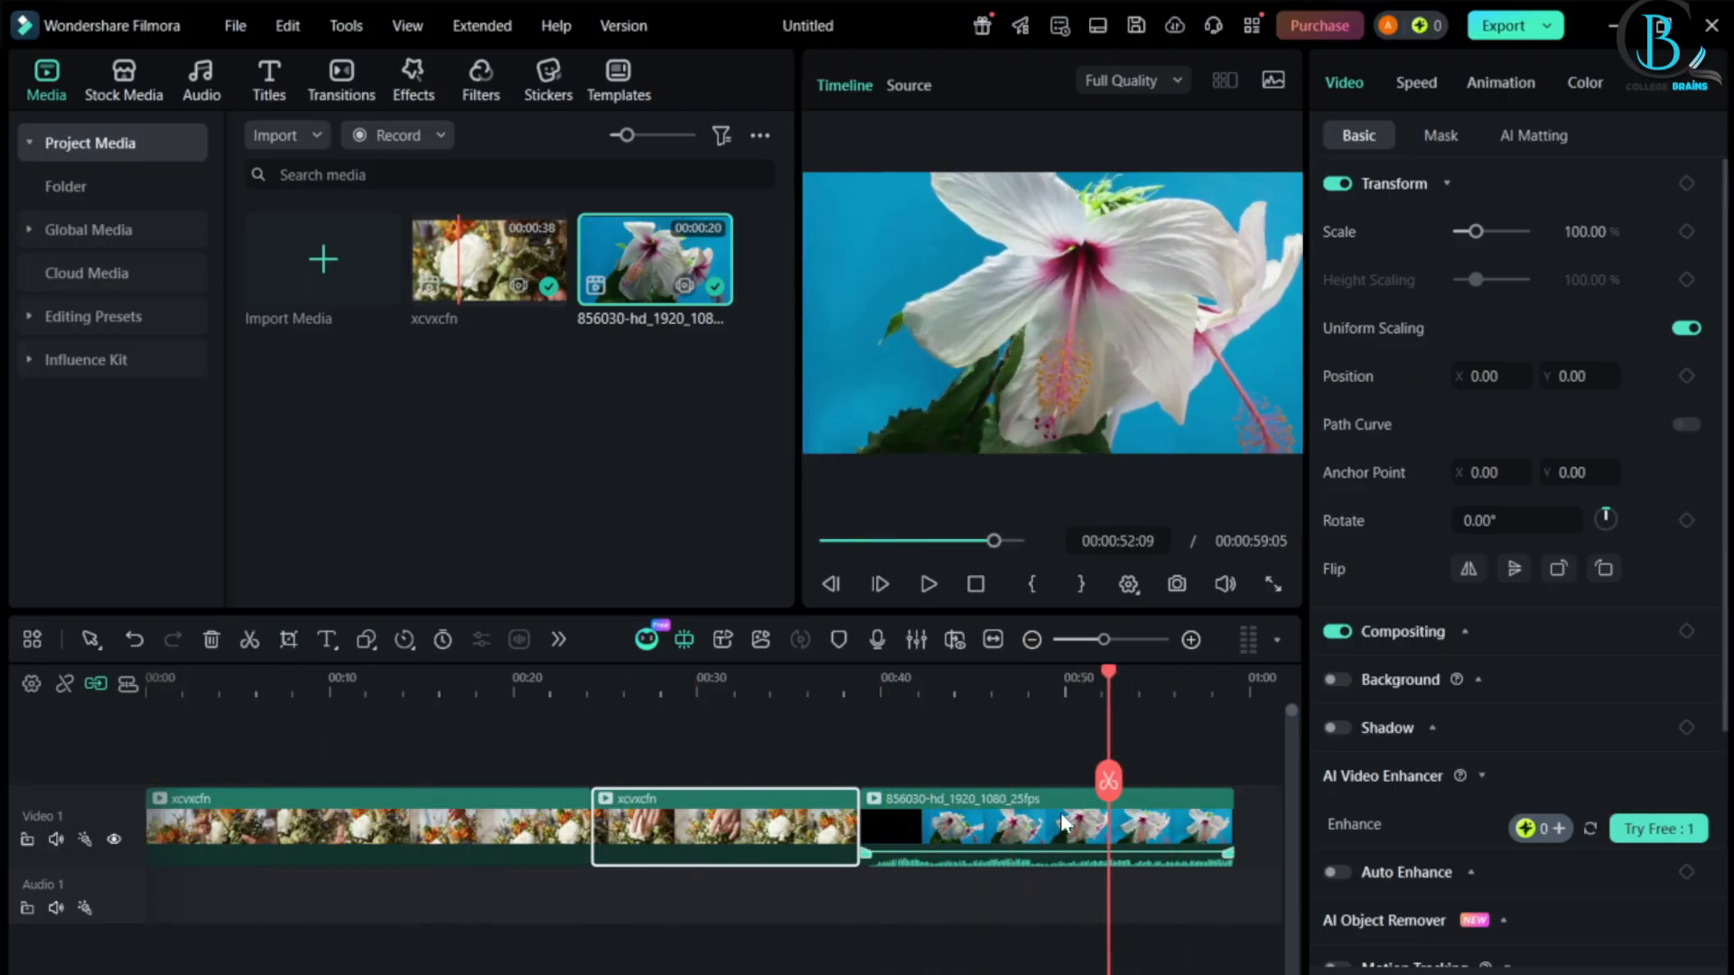
click(1107, 778)
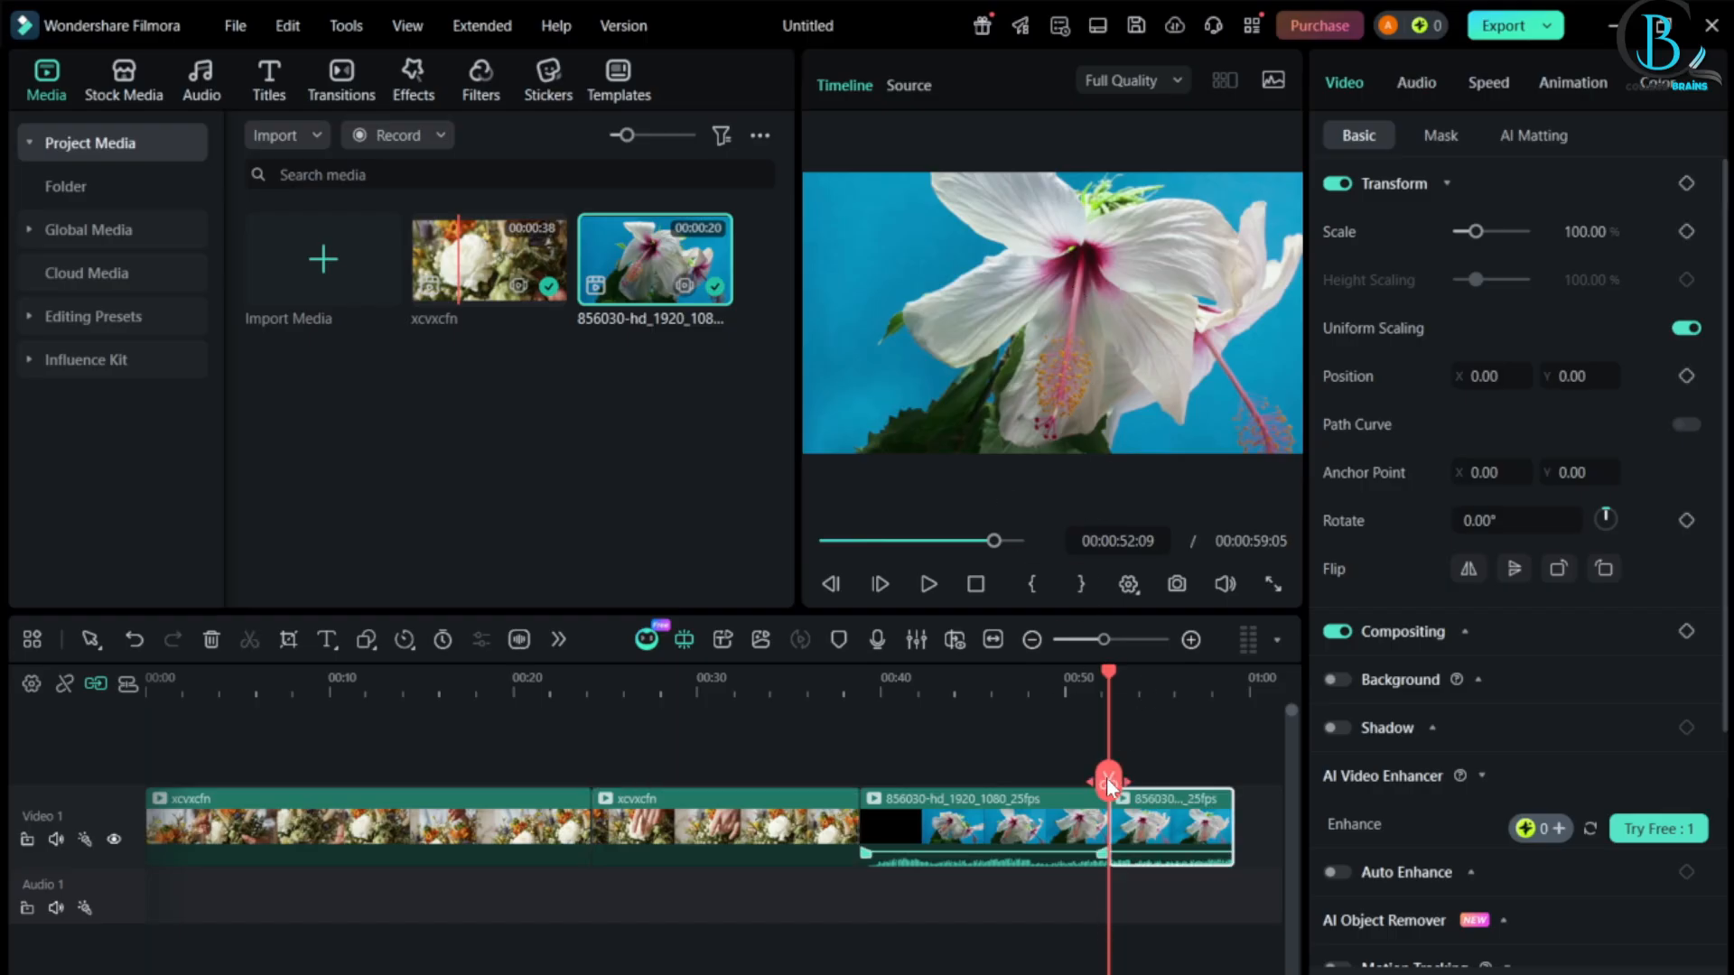
- Split the 856030-hd_1920_1080_25fps clip again at 00:00:48:05
drag(1108, 779, 1032, 779)
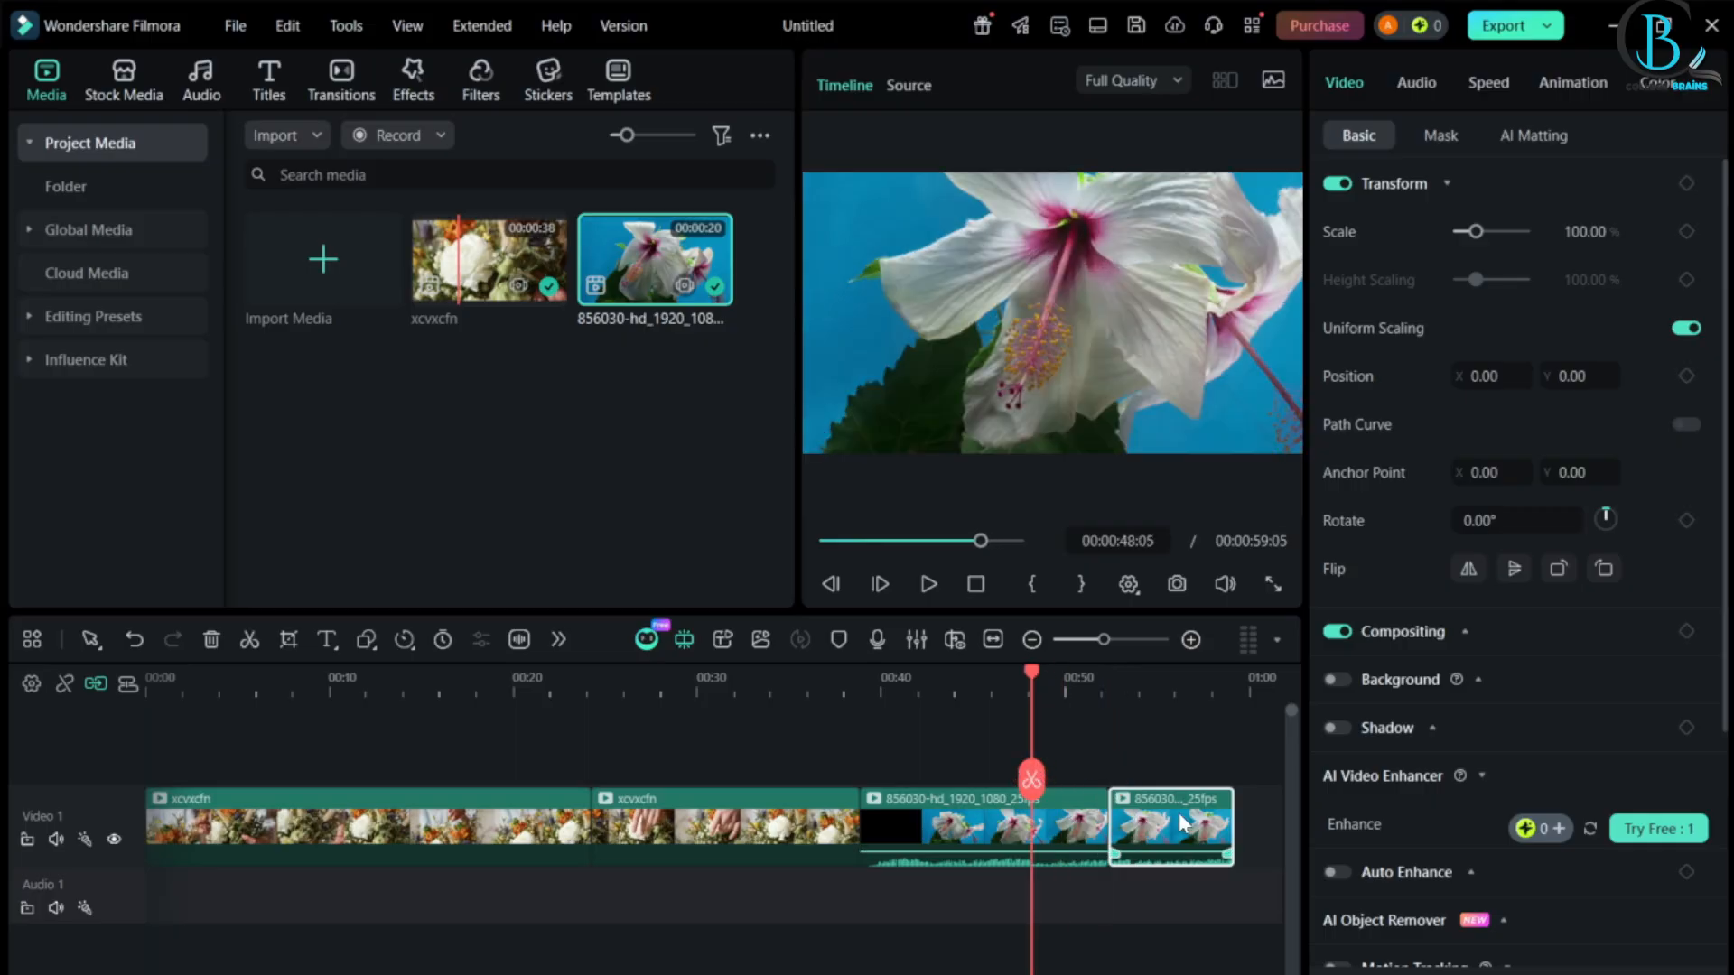
drag(1163, 819, 1220, 845)
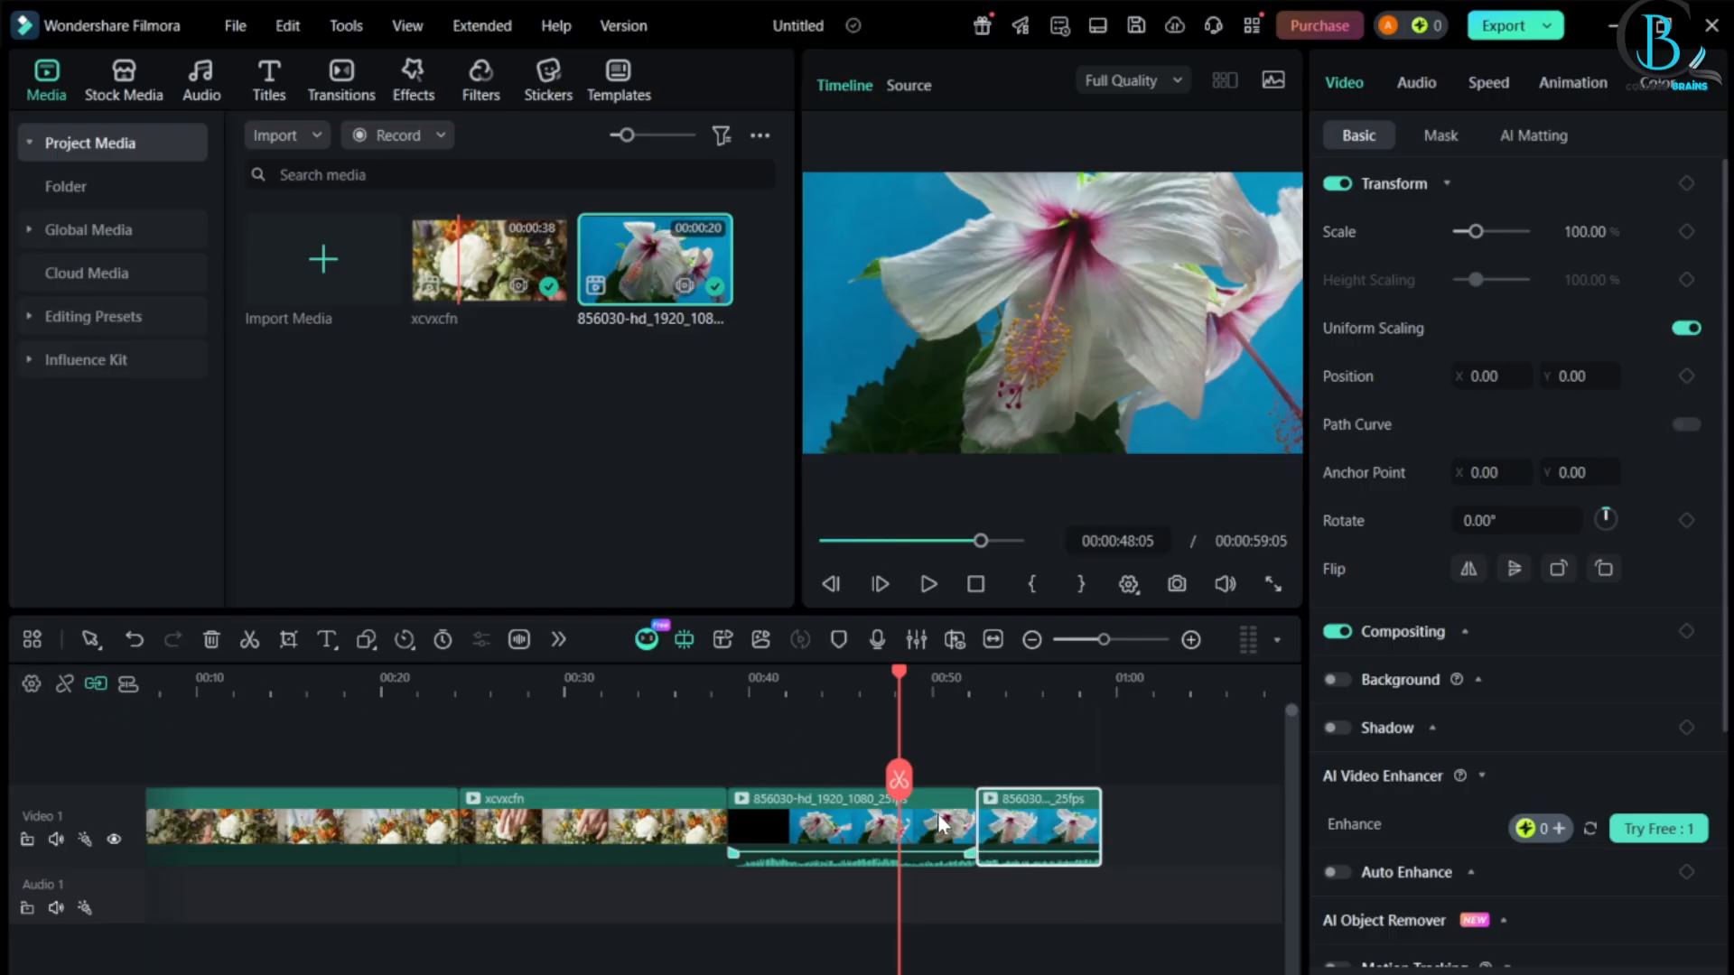
click(1135, 824)
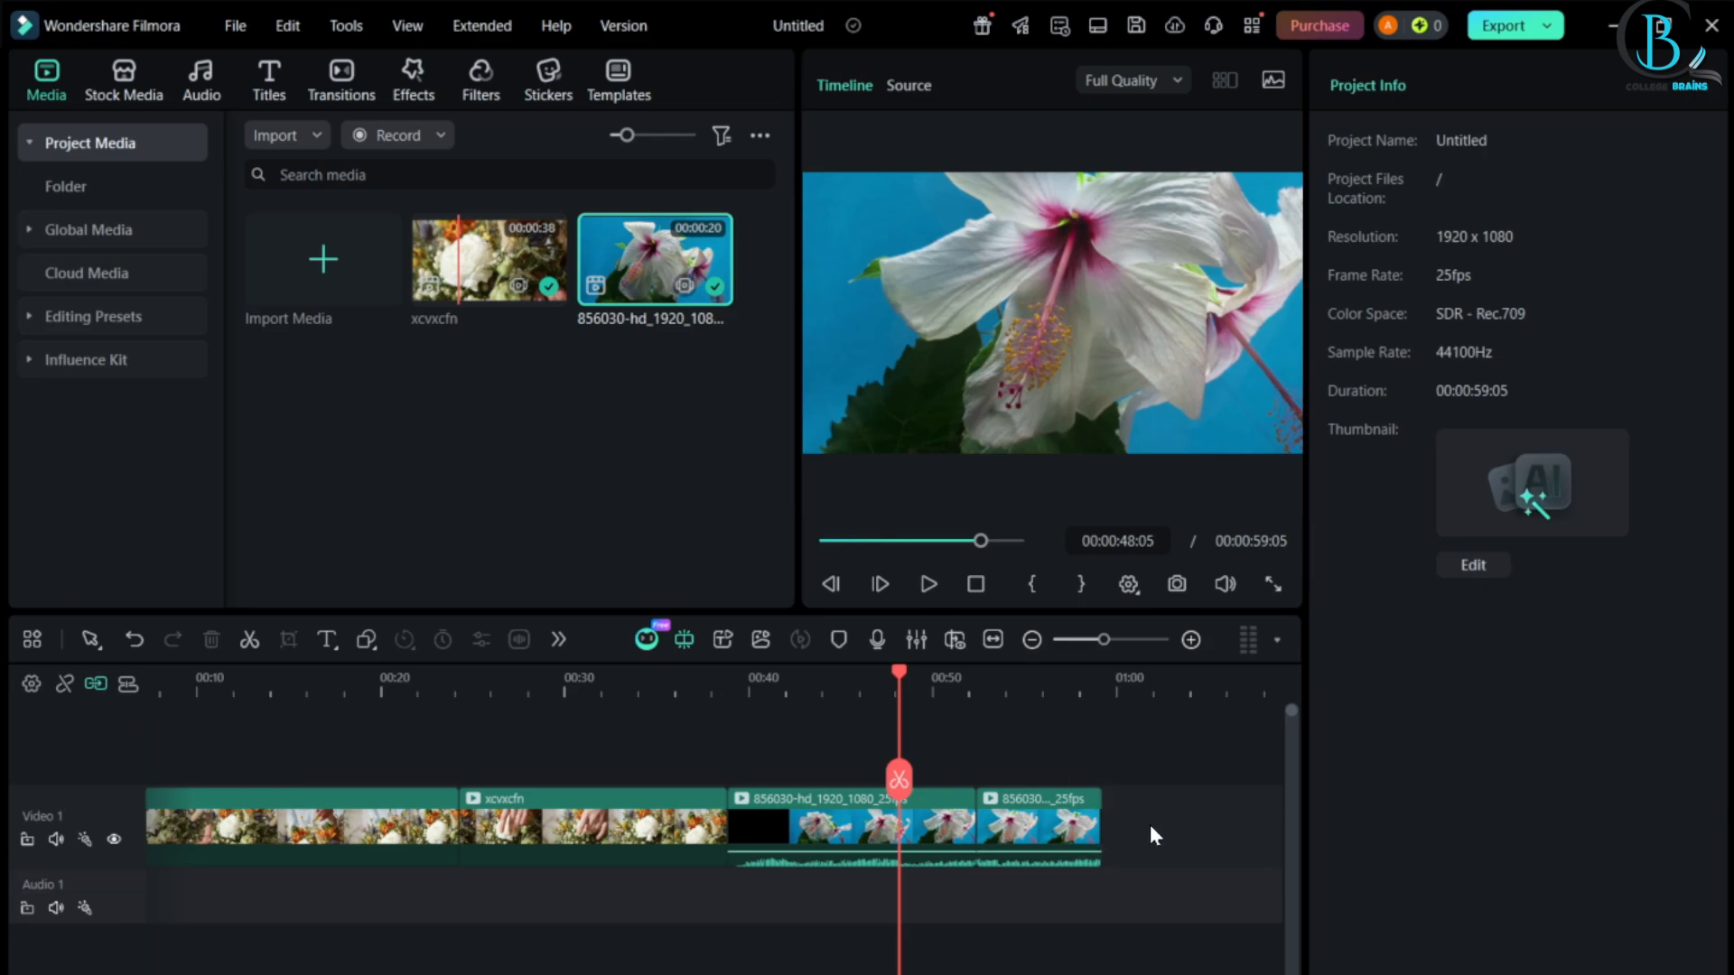
click(1031, 827)
click(1205, 838)
click(899, 778)
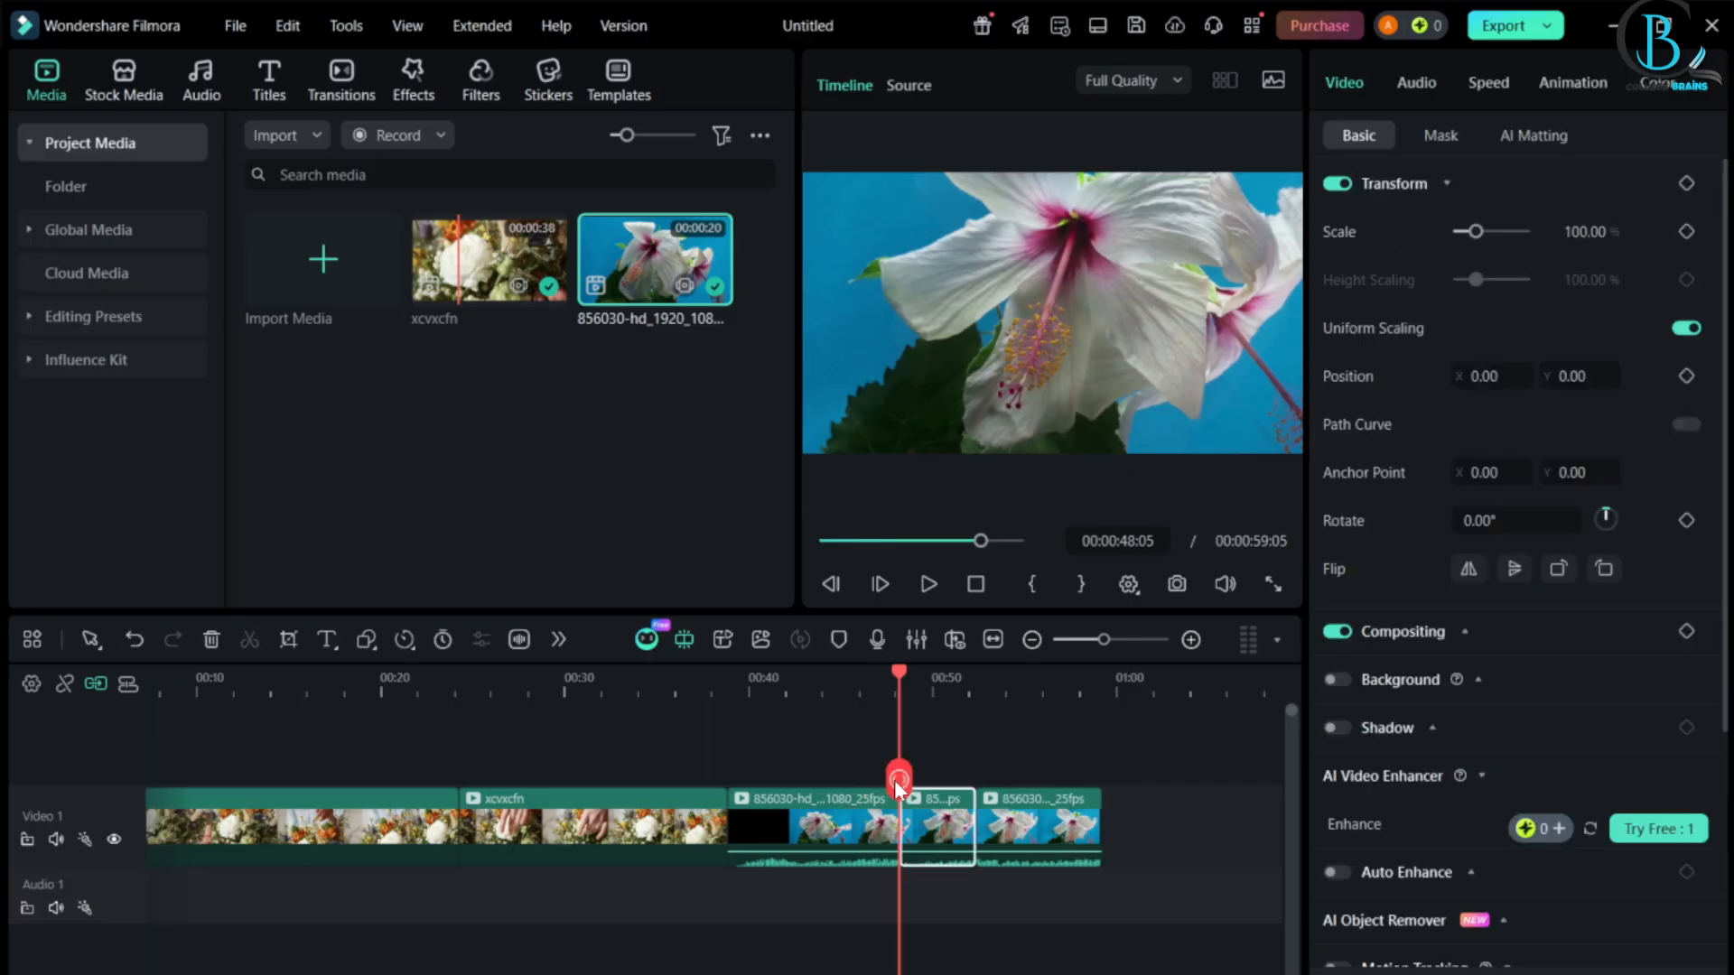
- Return the playhead to the start of the timeline and undo all the splits in both clips
drag(899, 768, 111, 680)
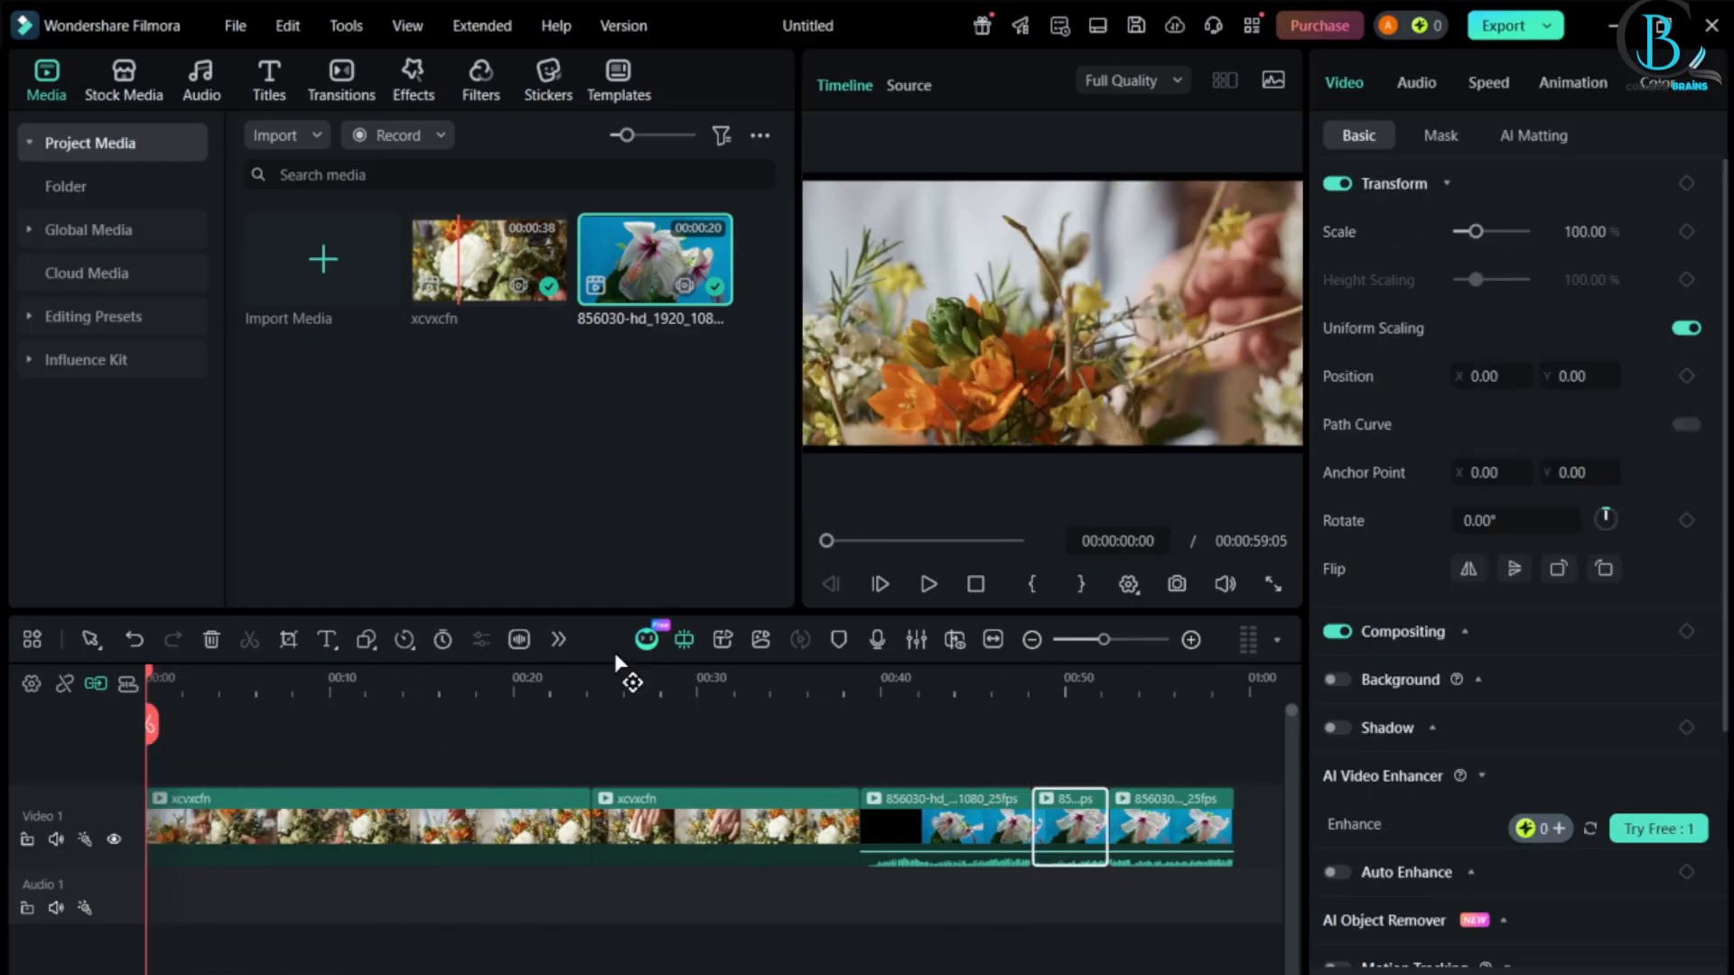
click(132, 651)
click(132, 651)
click(132, 651)
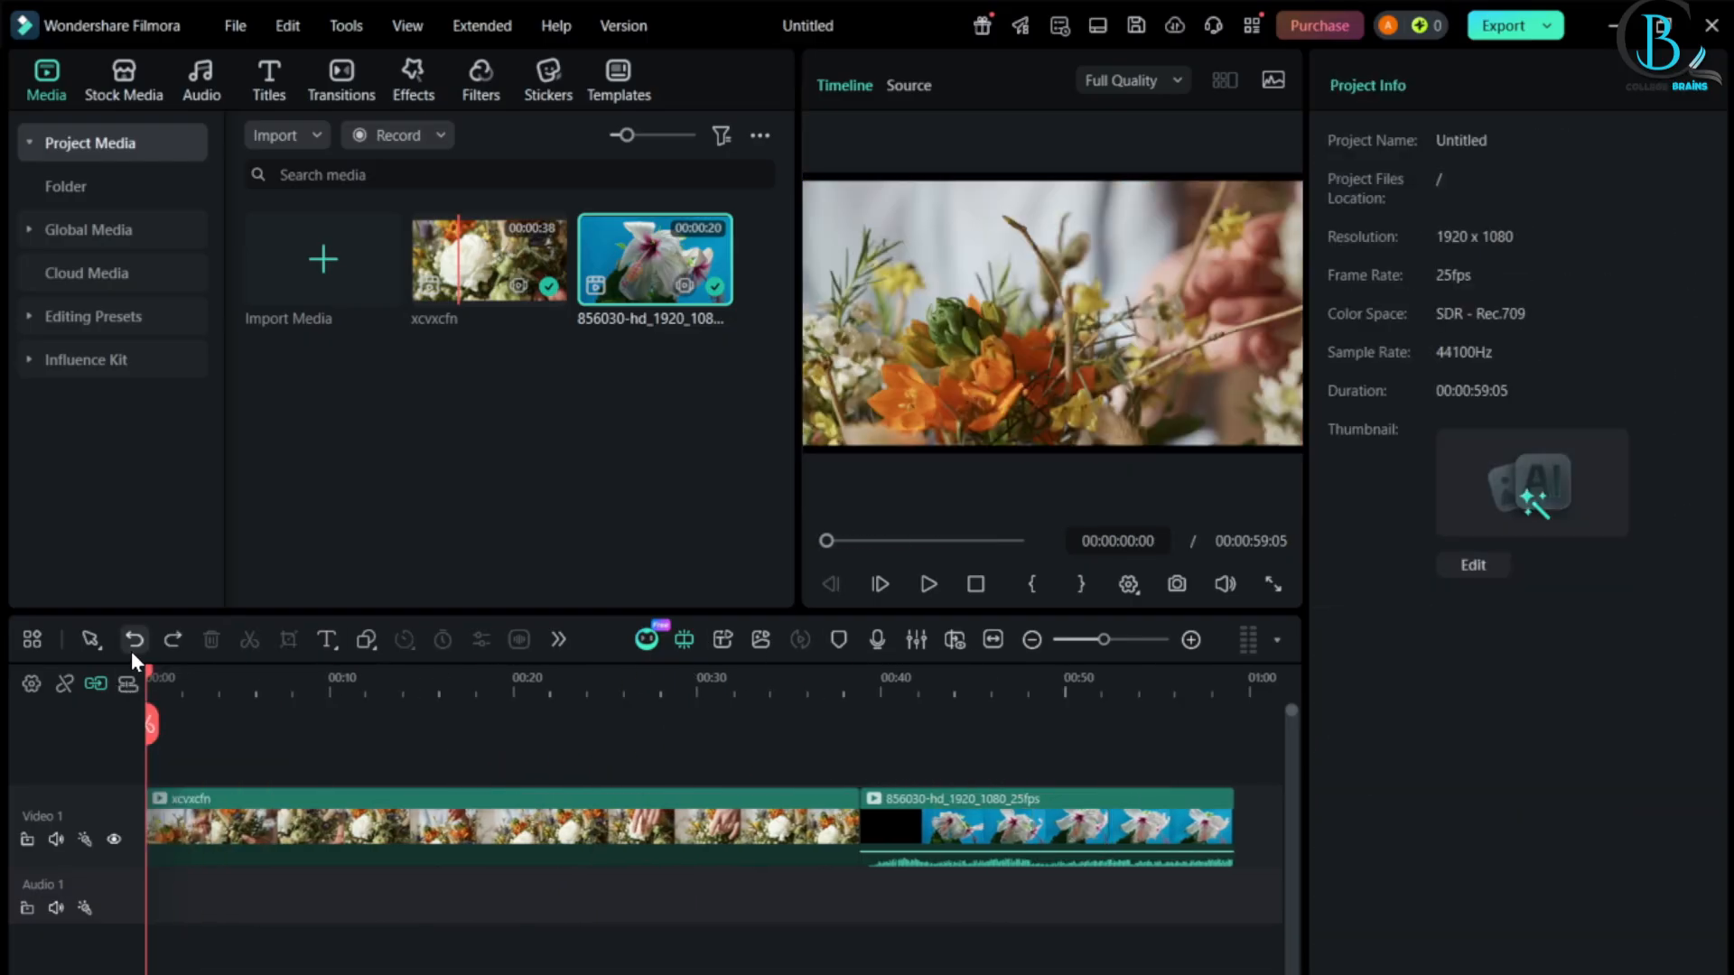
- Undo and redo the closing of the gap between the two clips several times, leaving the gap closed
click(614, 696)
click(139, 637)
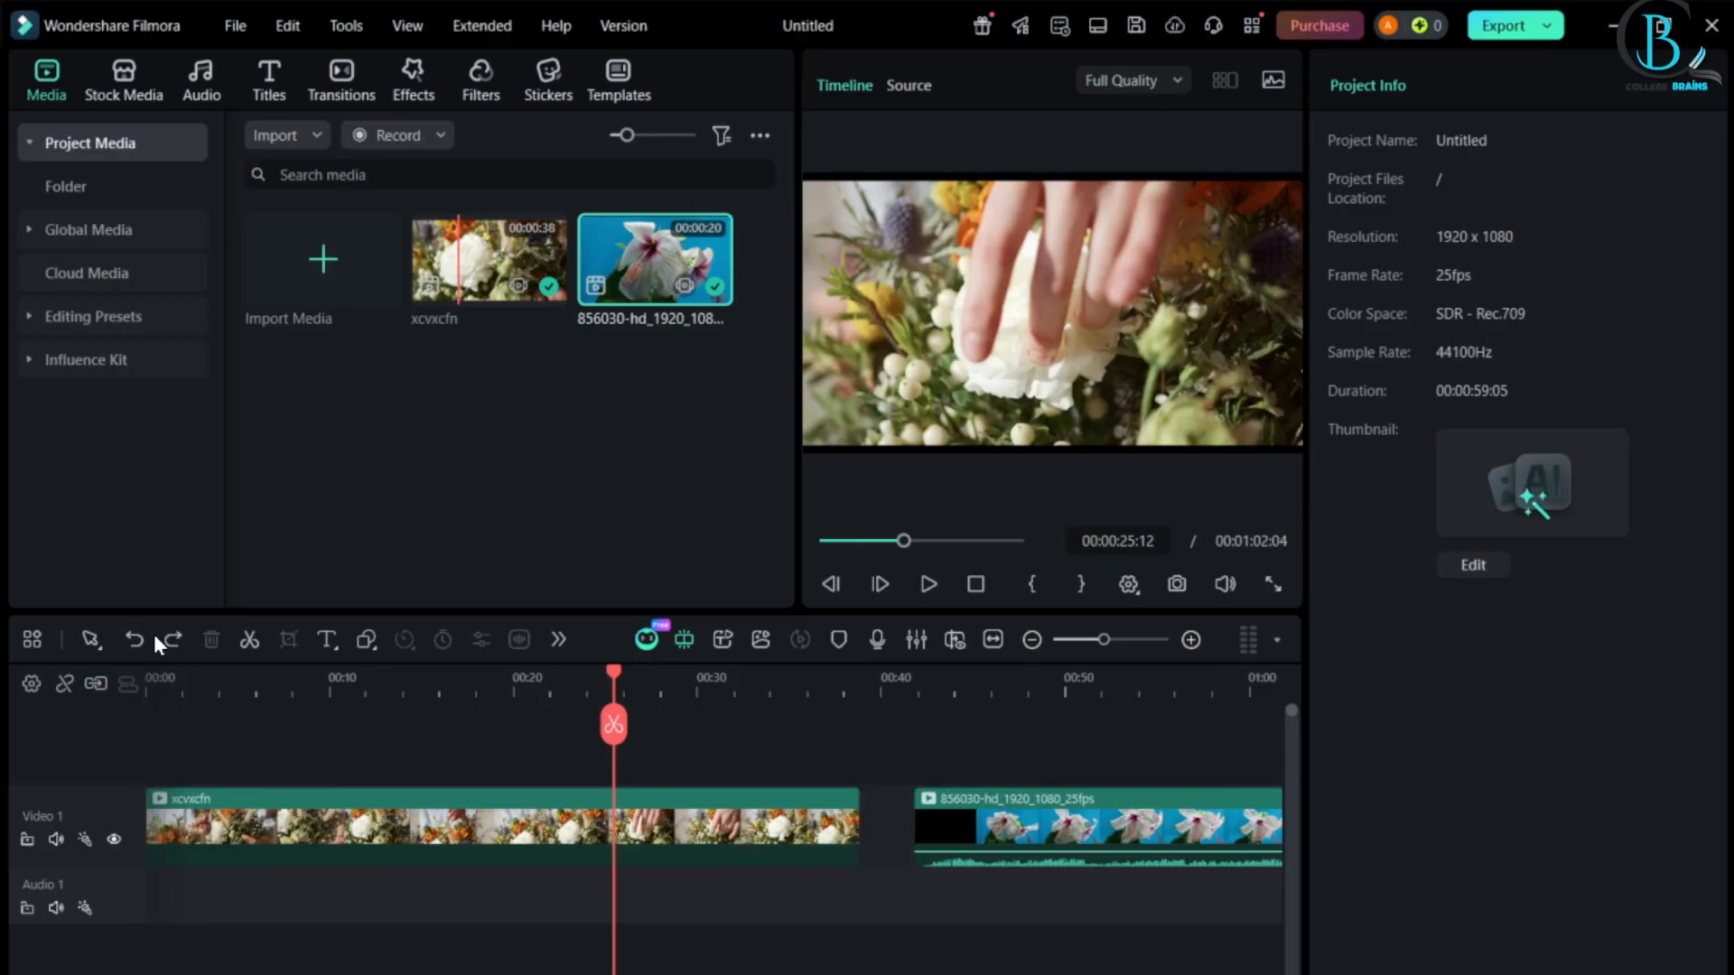
click(169, 639)
click(135, 638)
click(169, 639)
click(135, 639)
click(172, 642)
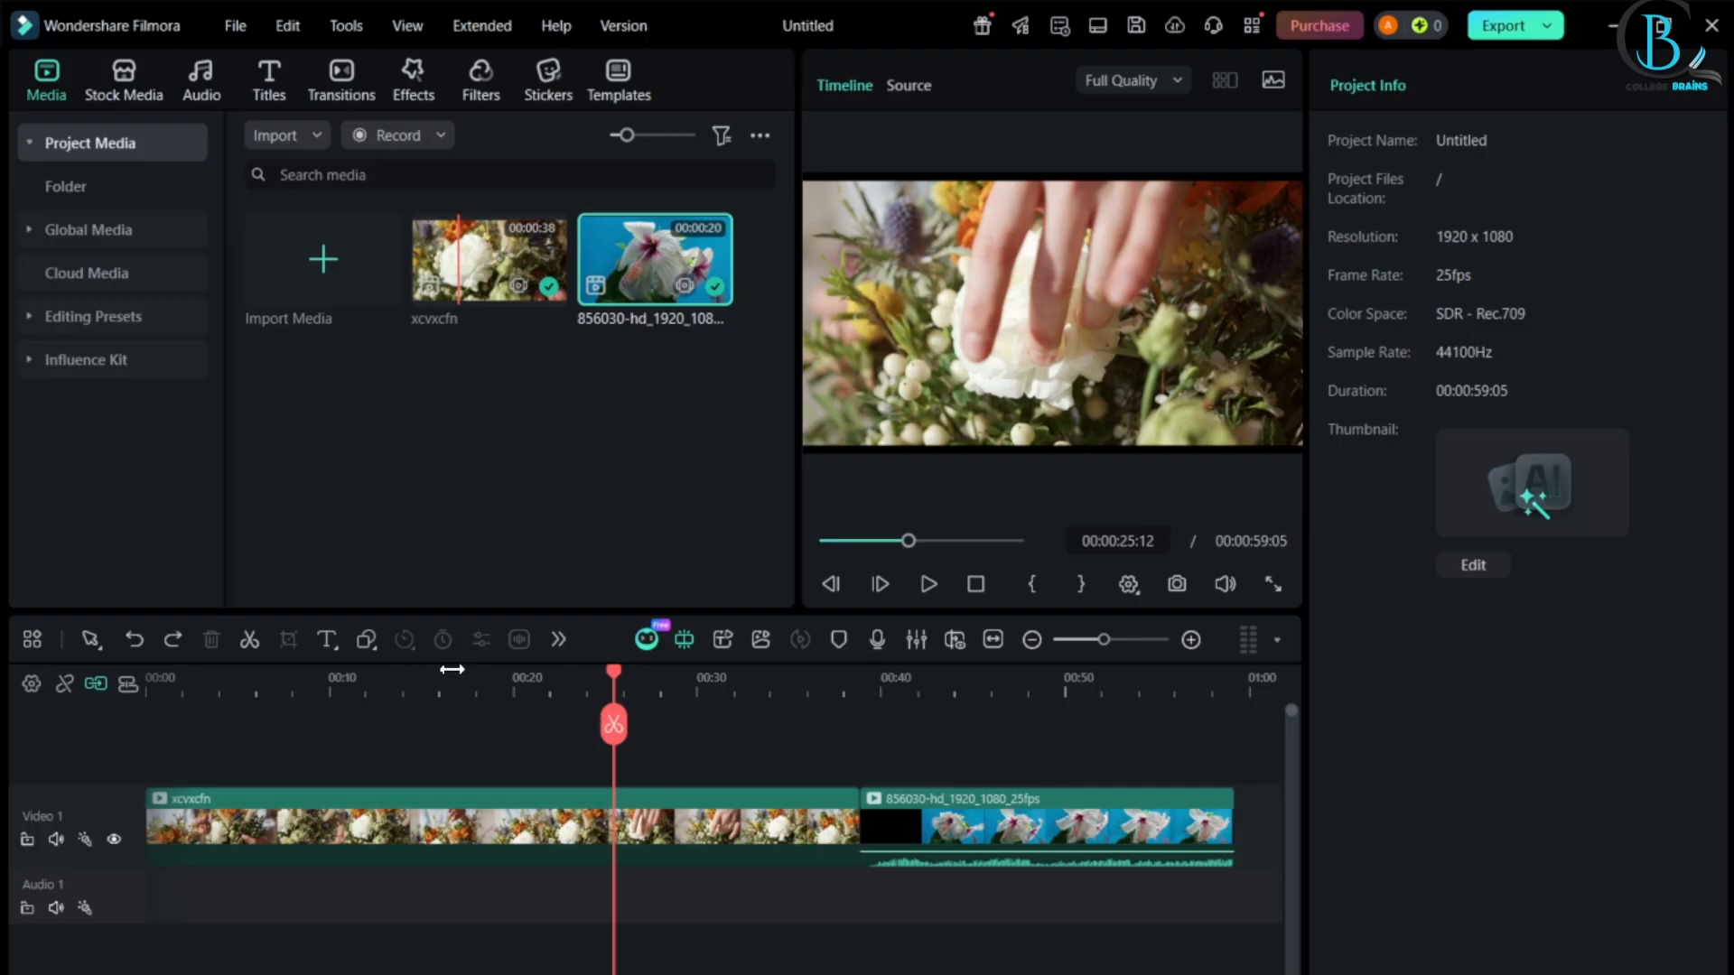
- Switch the workspace to the Classic layout and make the timeline area slightly taller
click(1097, 25)
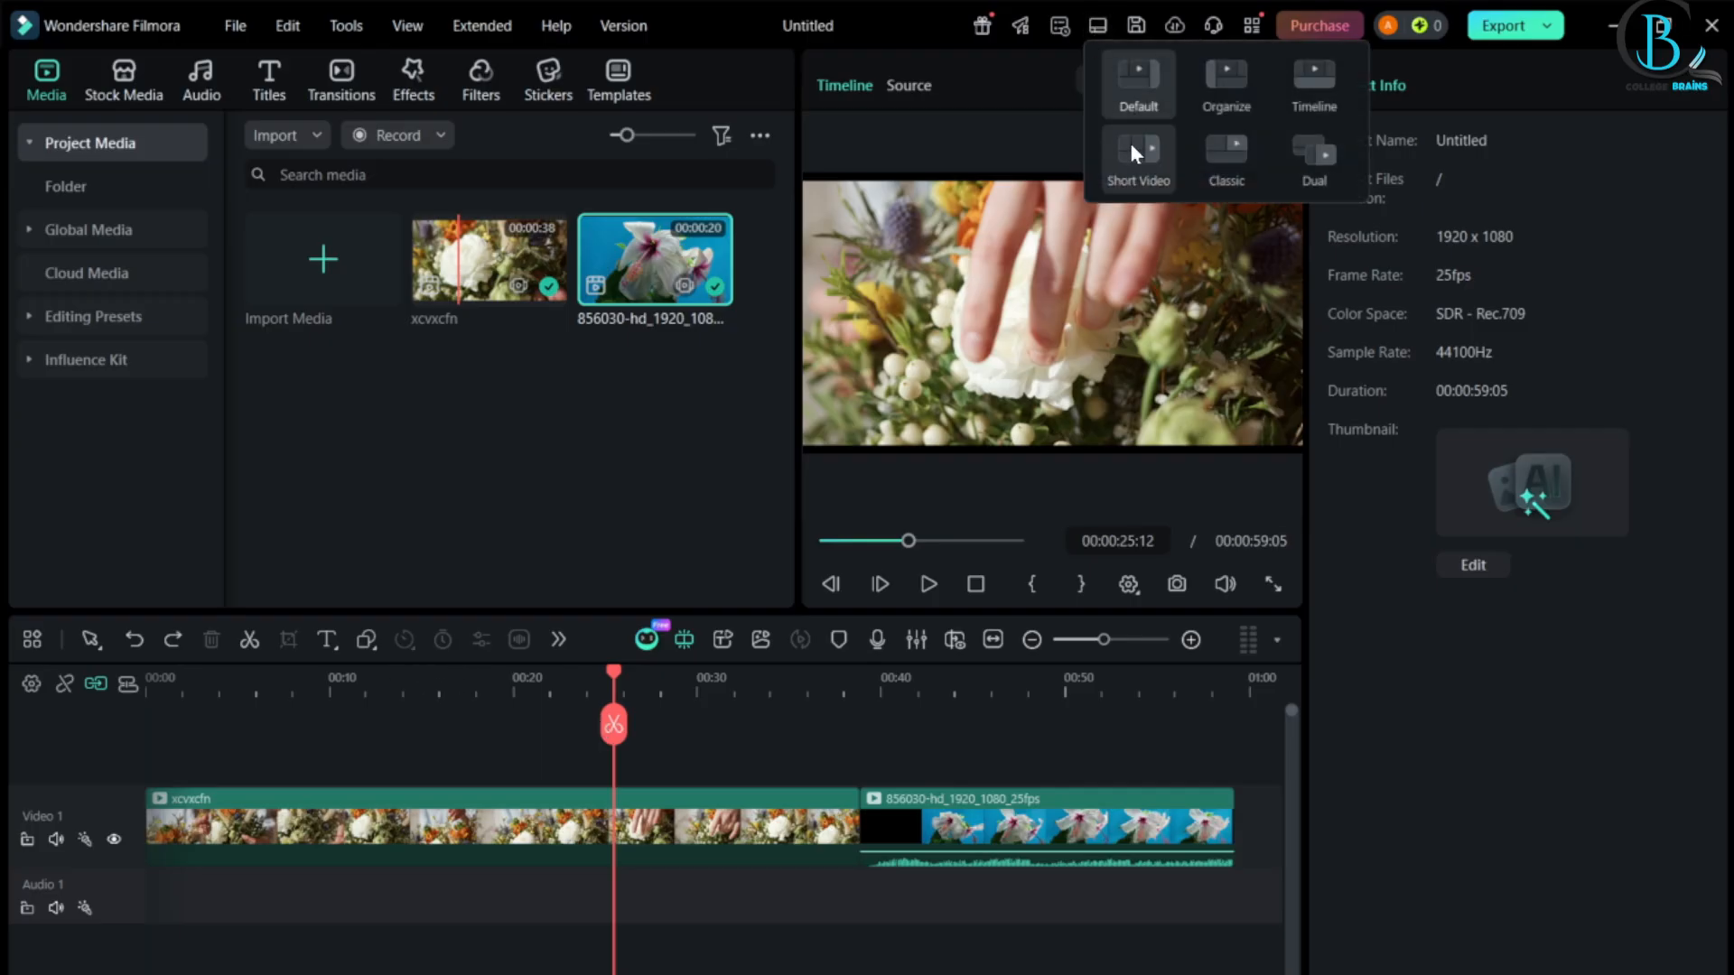
click(1229, 161)
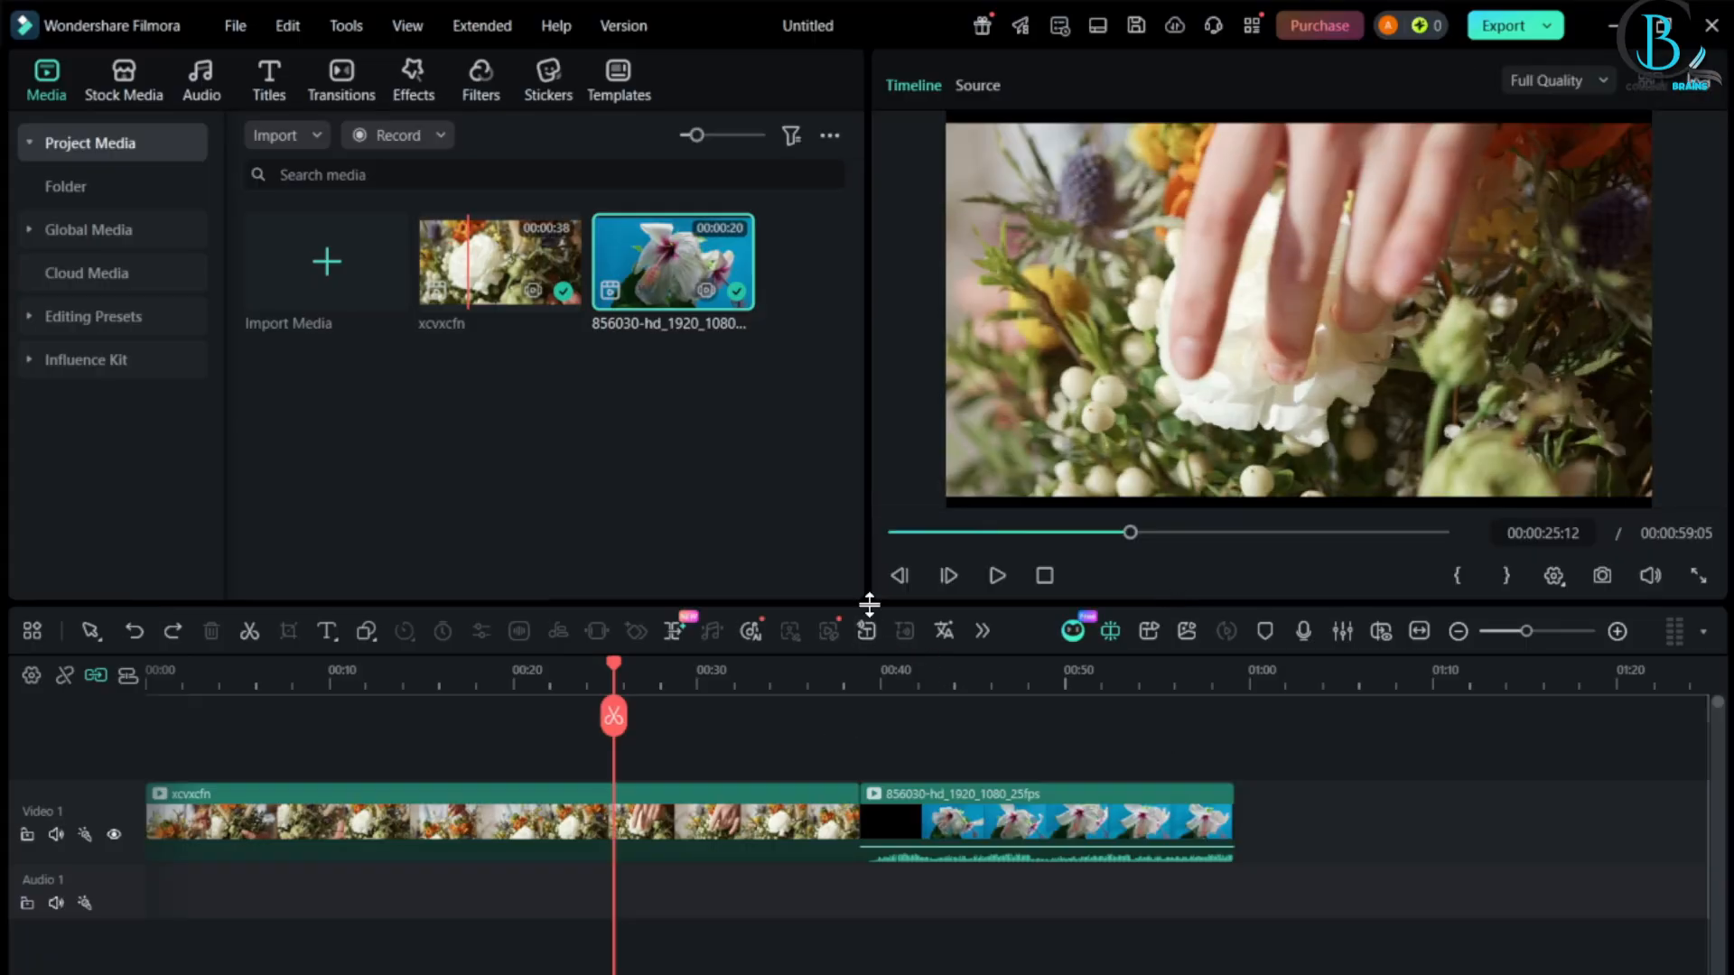
drag(869, 604, 887, 569)
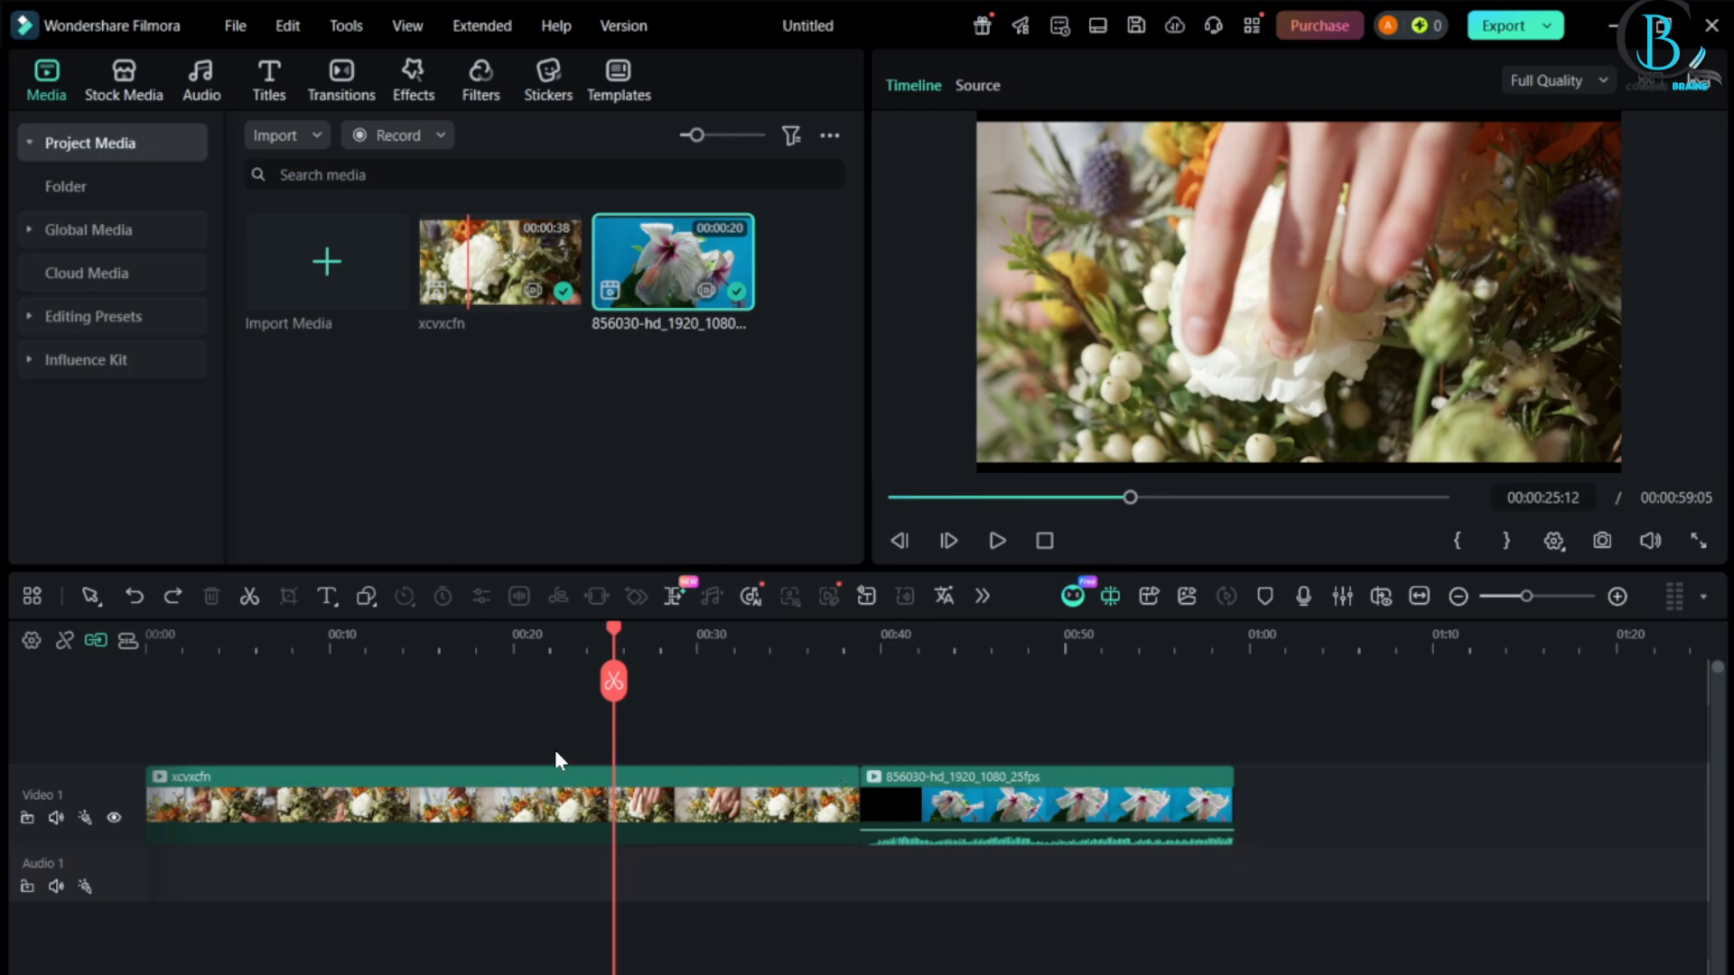
- Add a second video track and move the 856030-hd_1920_1080_25fps clip onto it, starting at 00:00:09:01 above xcvxcfn
drag(618, 688, 248, 684)
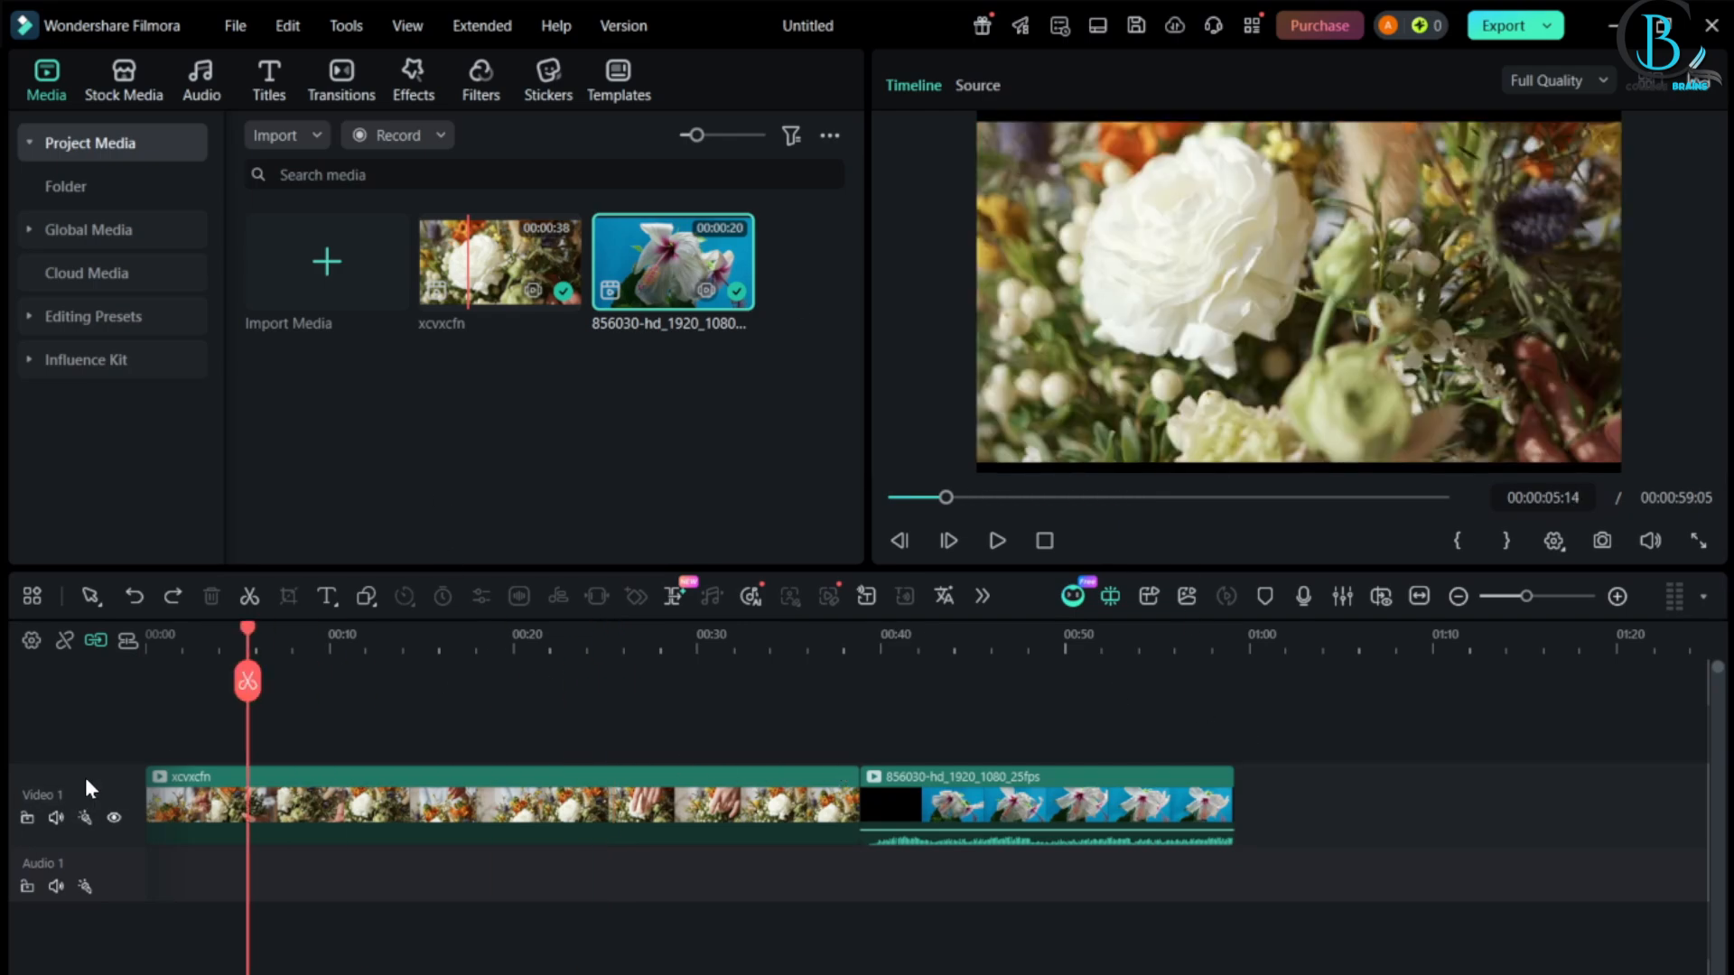
right_click(85, 777)
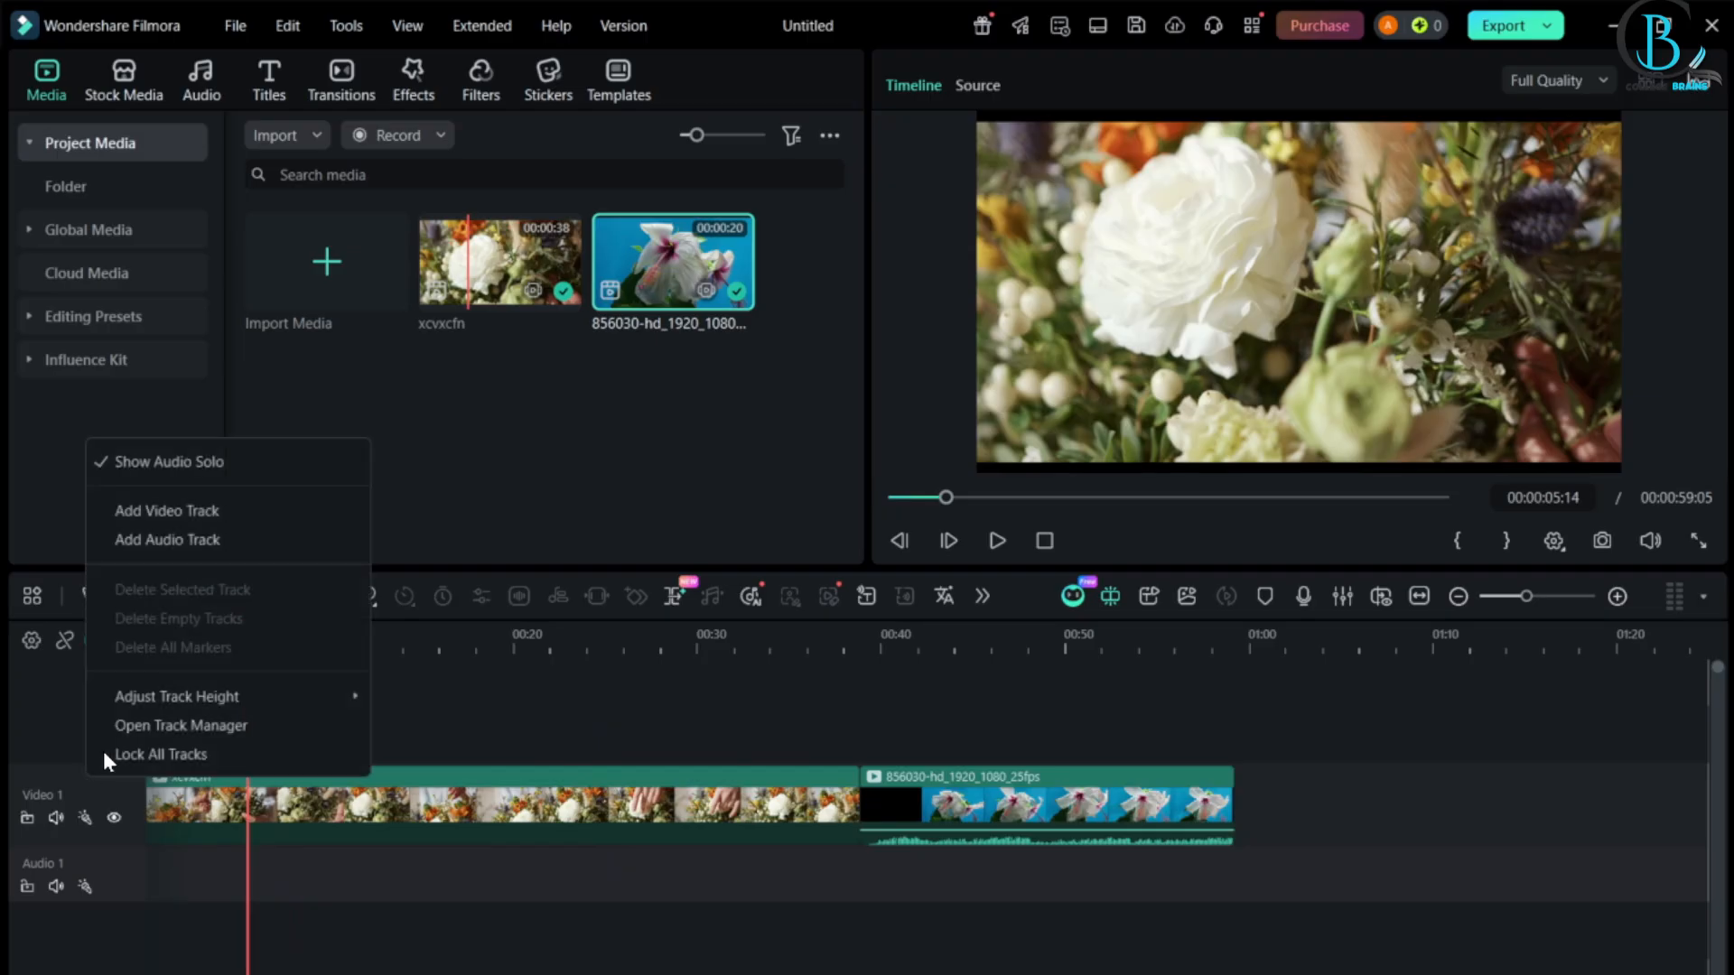
click(196, 507)
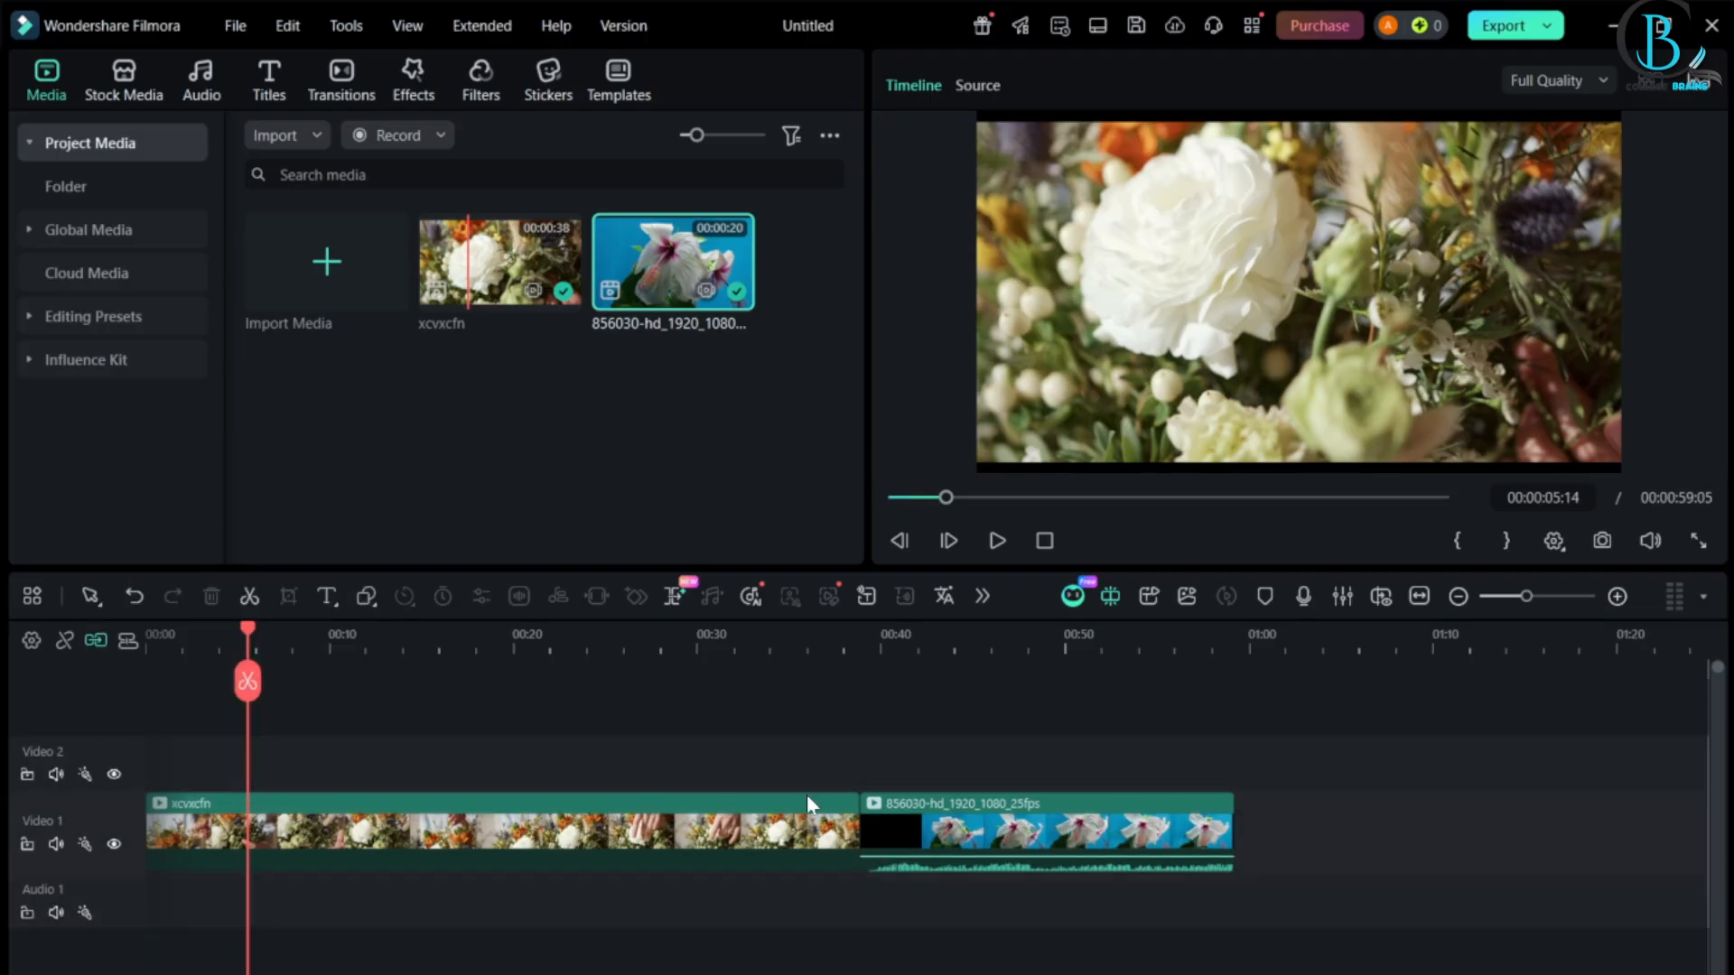
drag(968, 803, 407, 770)
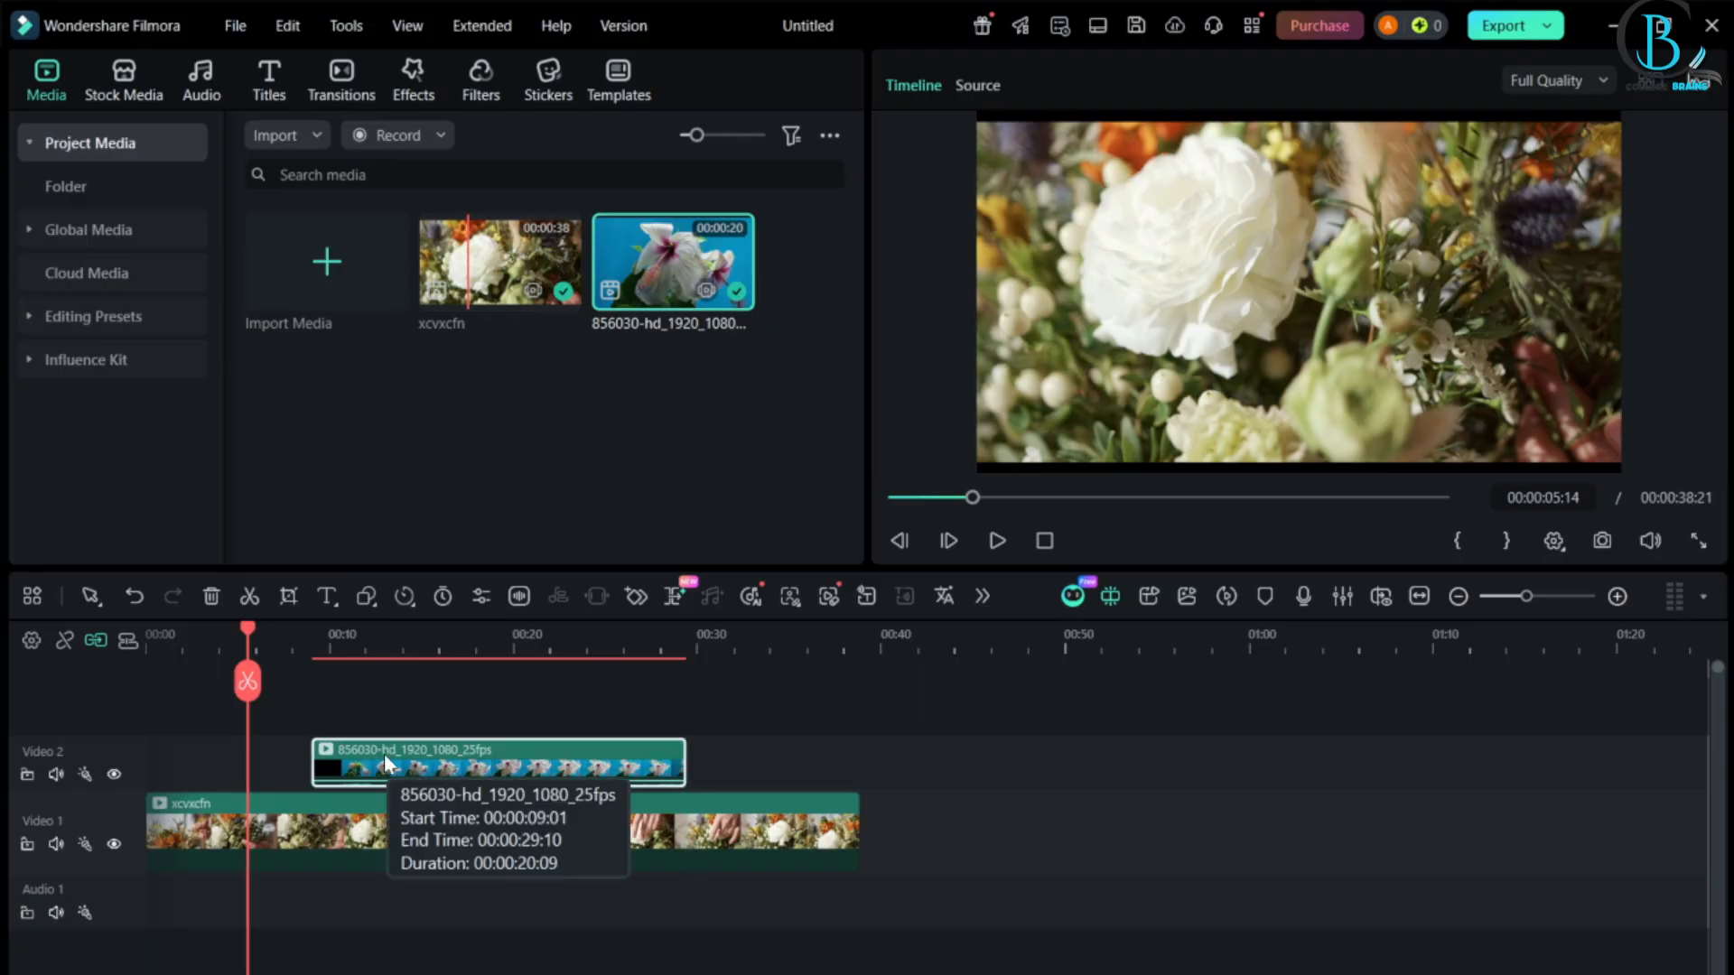
- Move the 856030-hd_1920_1080_25fps clip back to Video 1, directly after the xcvxcfn clip
click(362, 833)
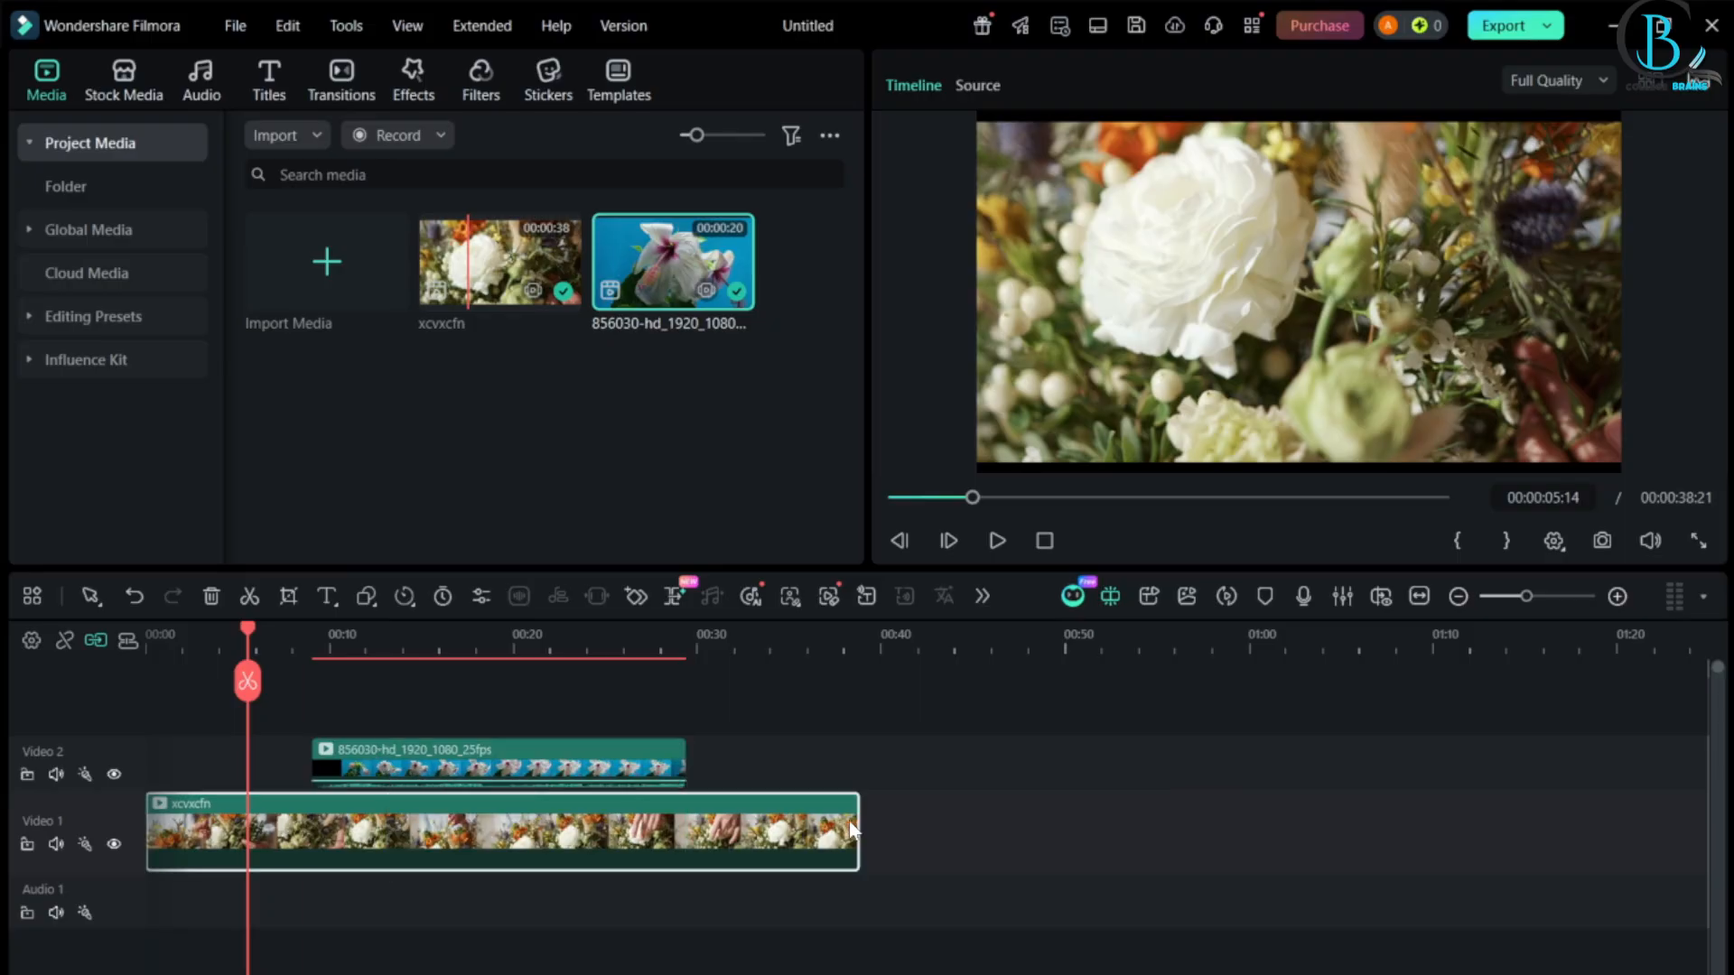
click(886, 815)
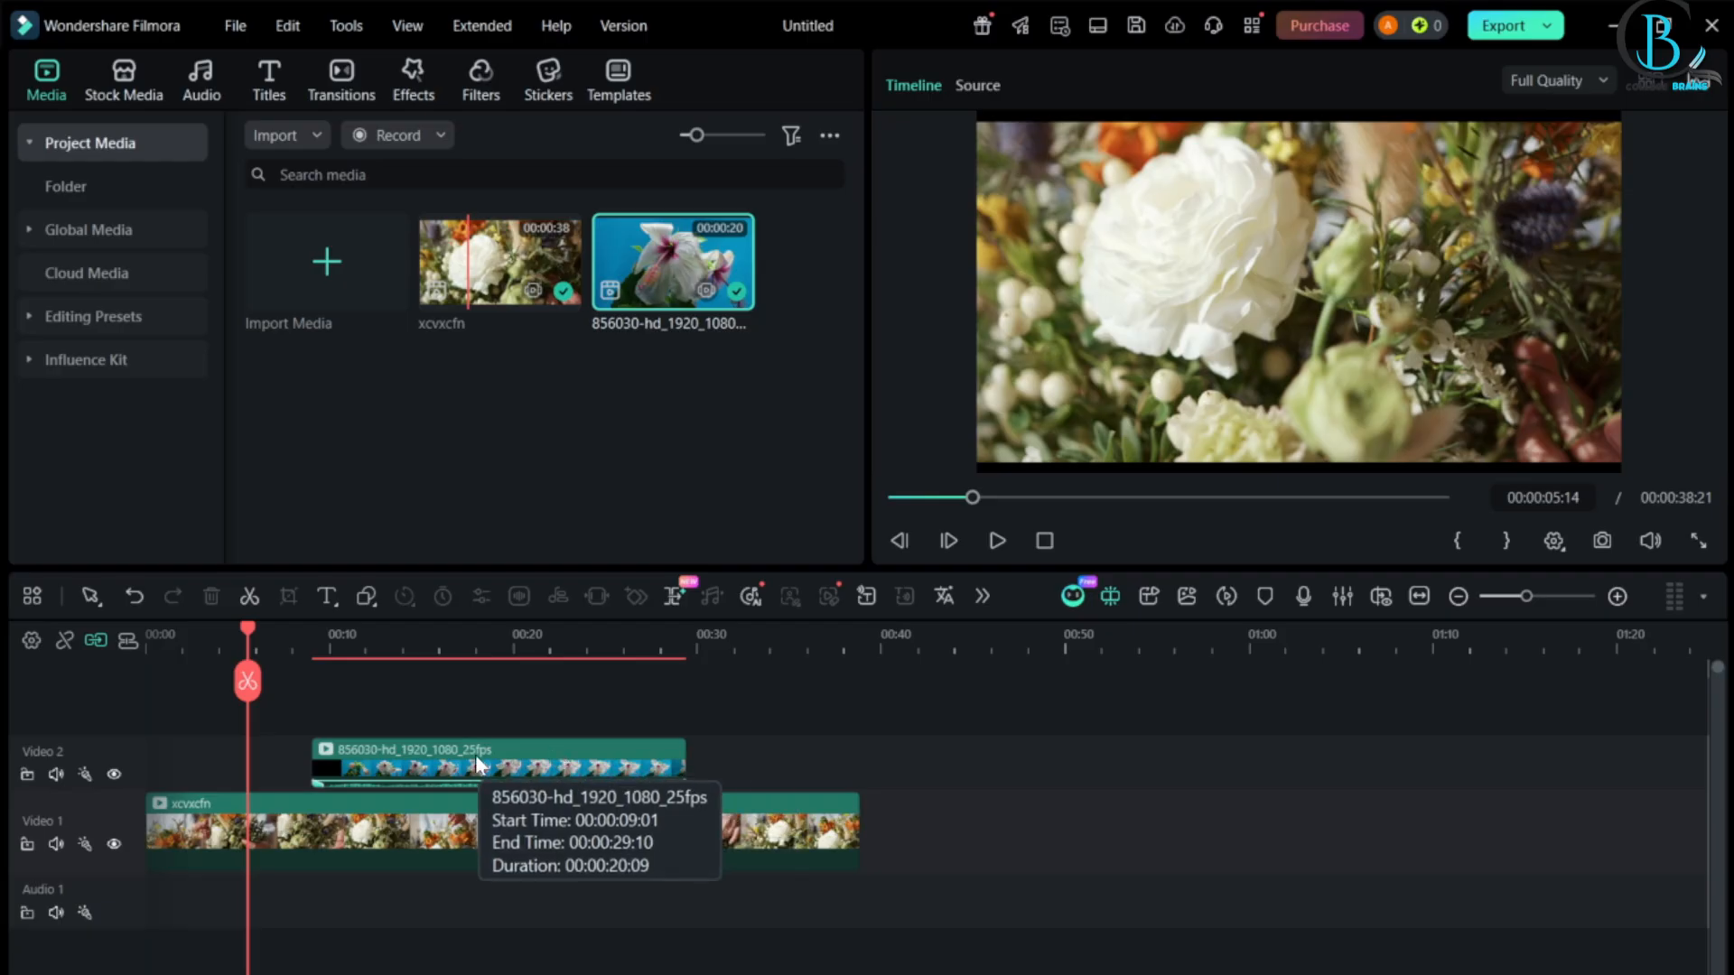
drag(475, 755, 1074, 844)
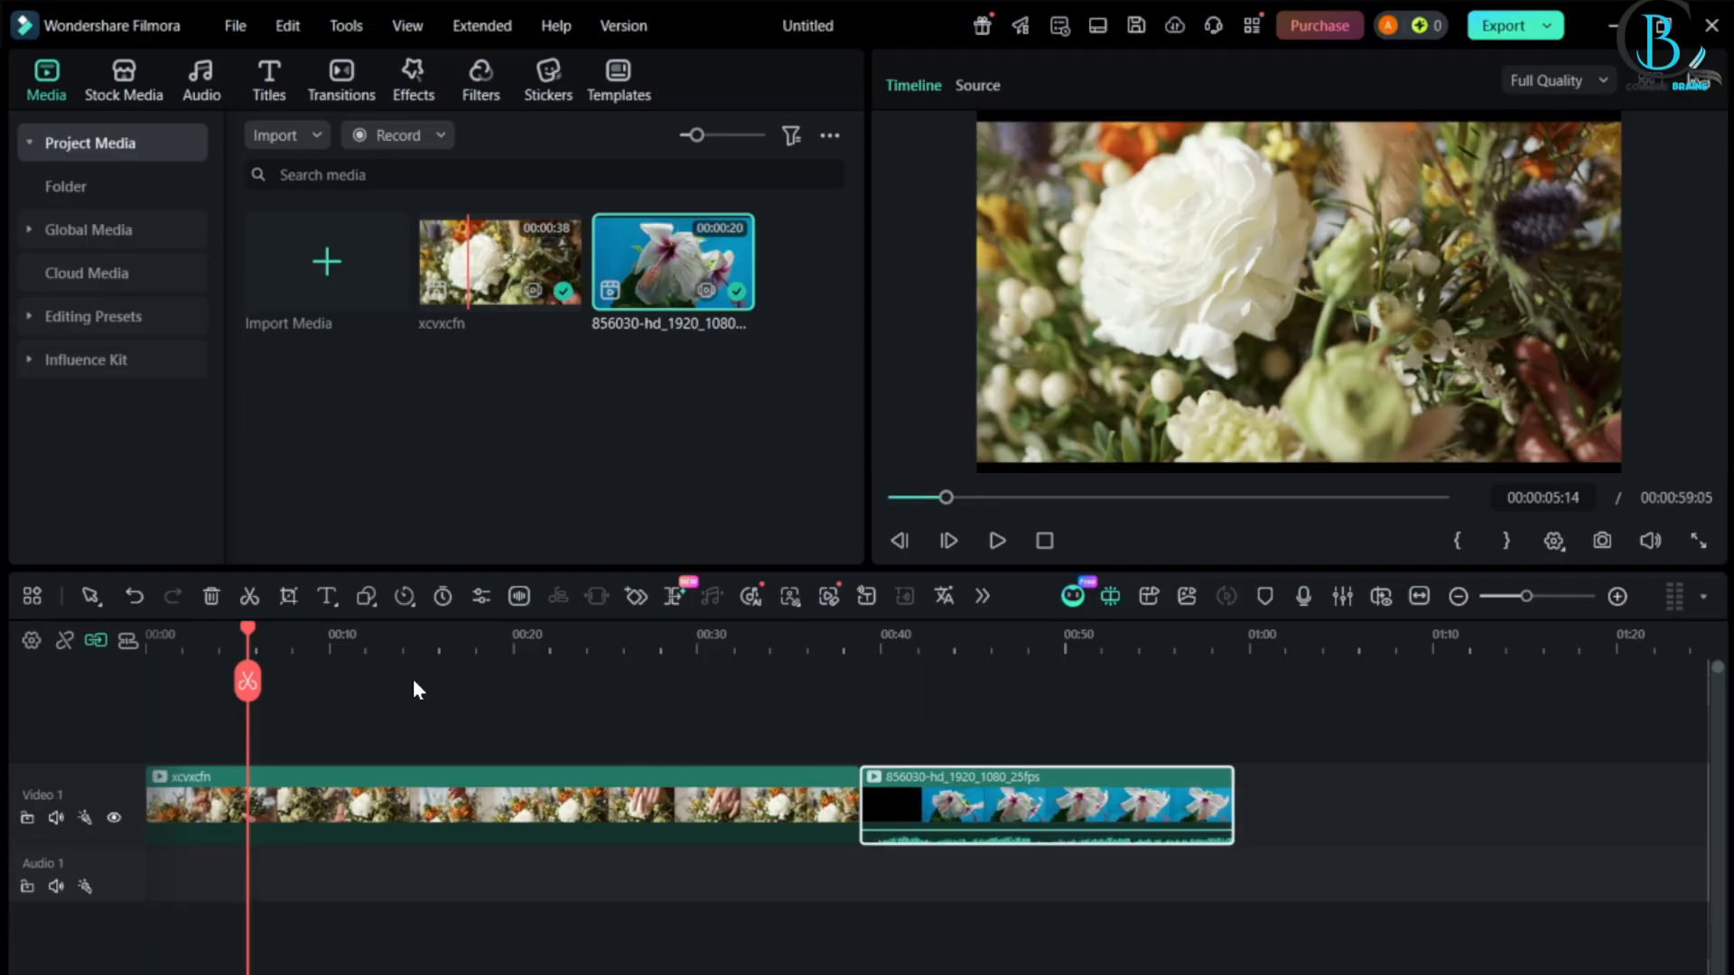
- Play the timeline from the beginning and pause it at 00:00:03:00
drag(225, 683, 133, 664)
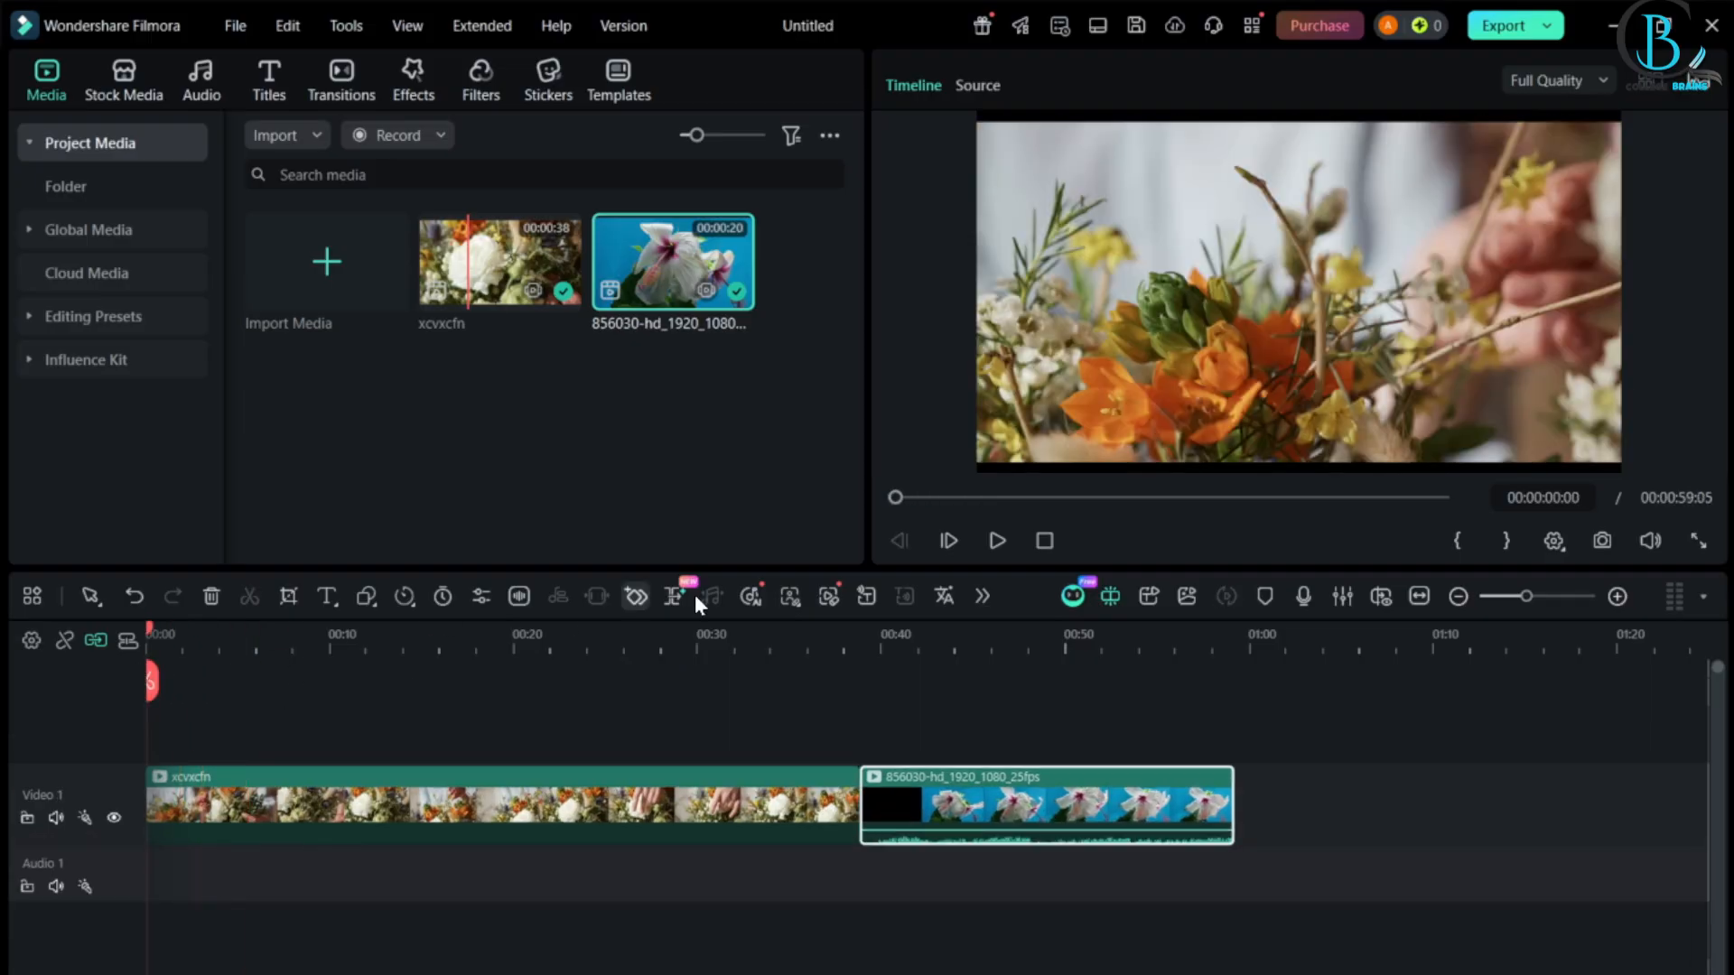
click(987, 535)
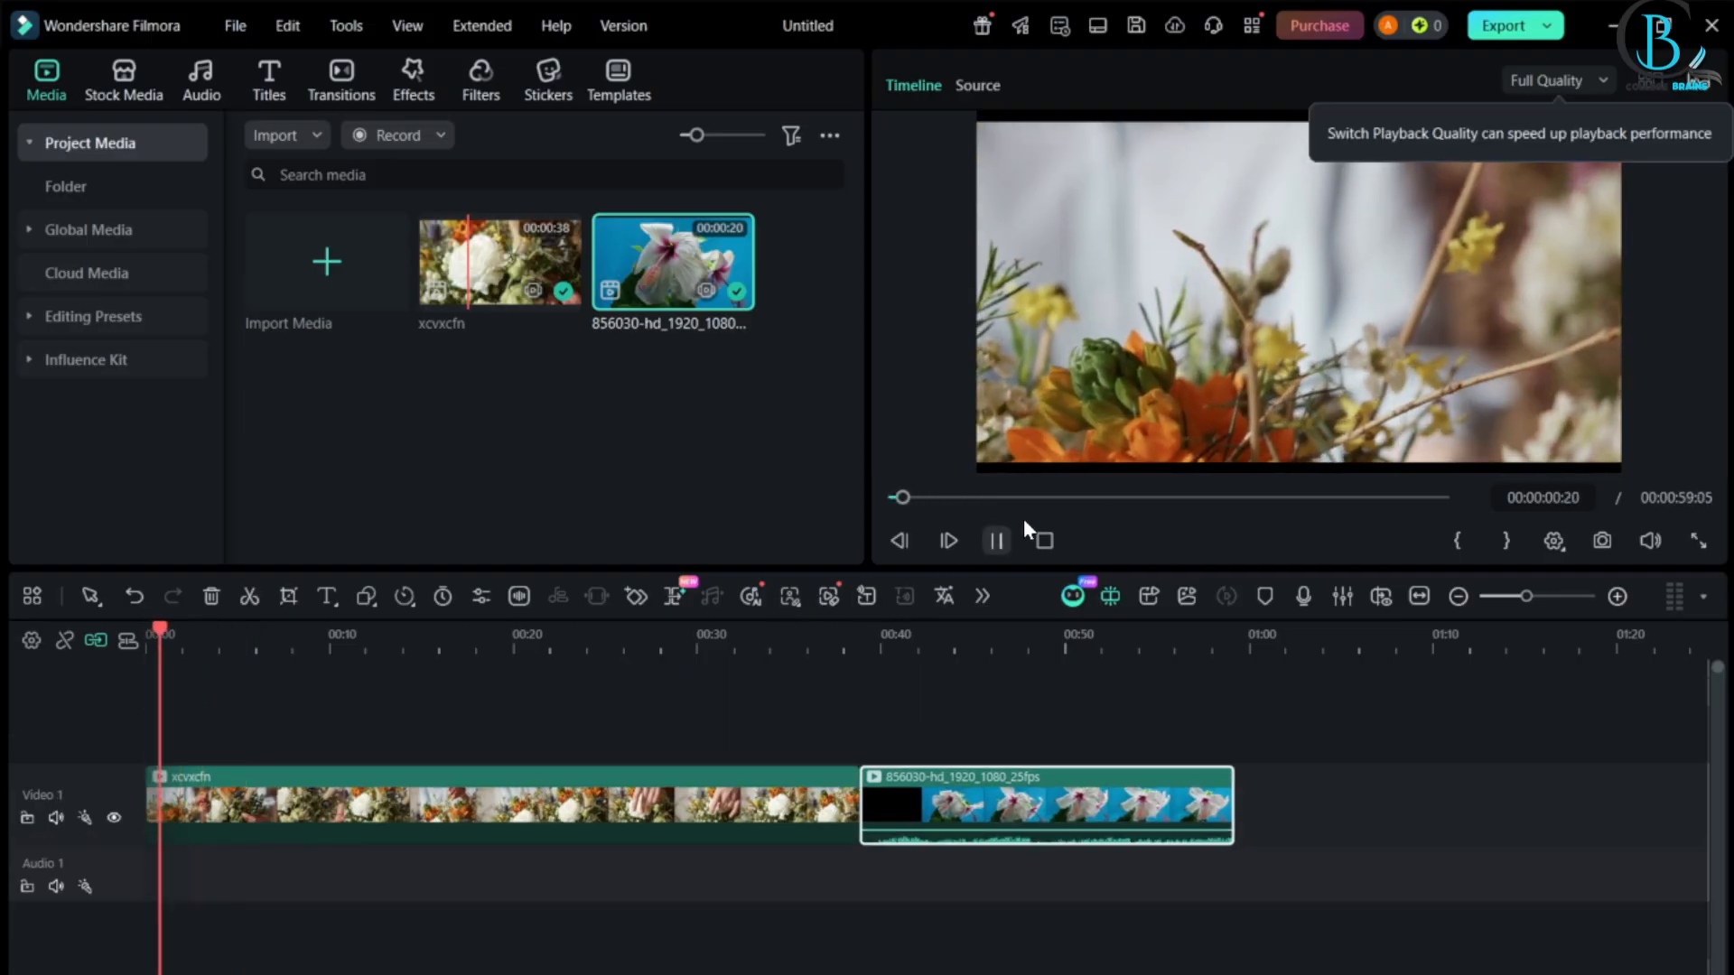
click(997, 540)
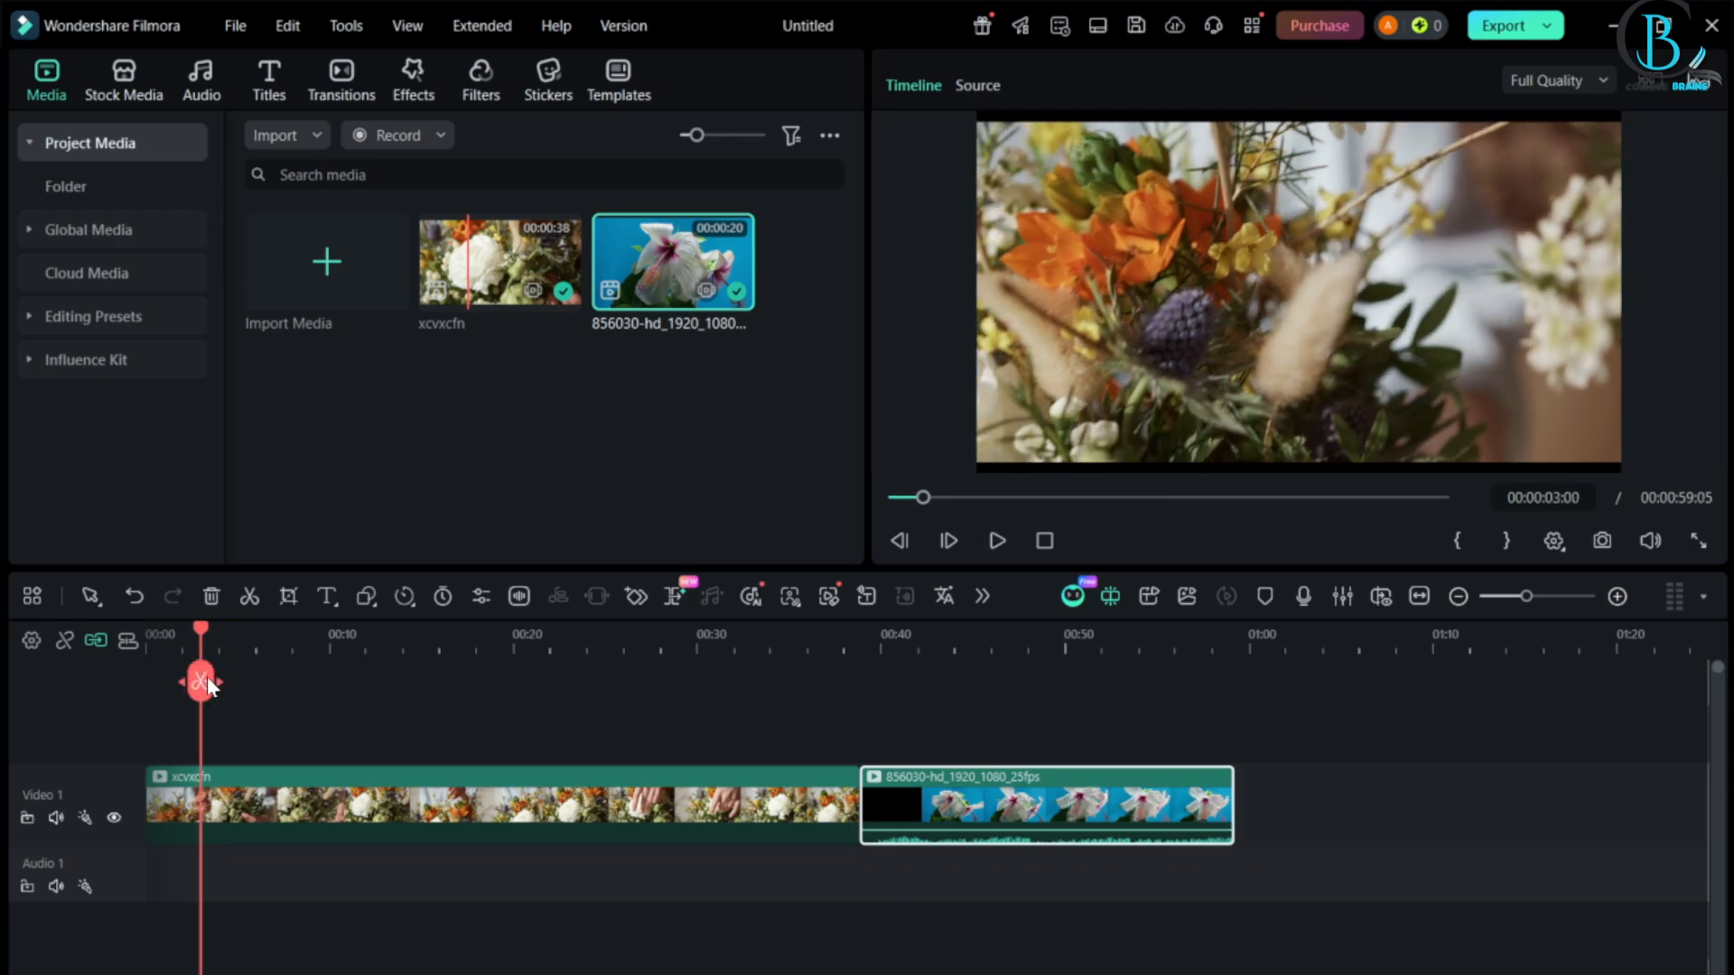
- Split the 856030-hd_1920_1080_25fps clip at 00:00:52:09 and place its last part on Video 2 at about 3 seconds, above xcvxcfn
drag(208, 685, 1107, 730)
click(1108, 734)
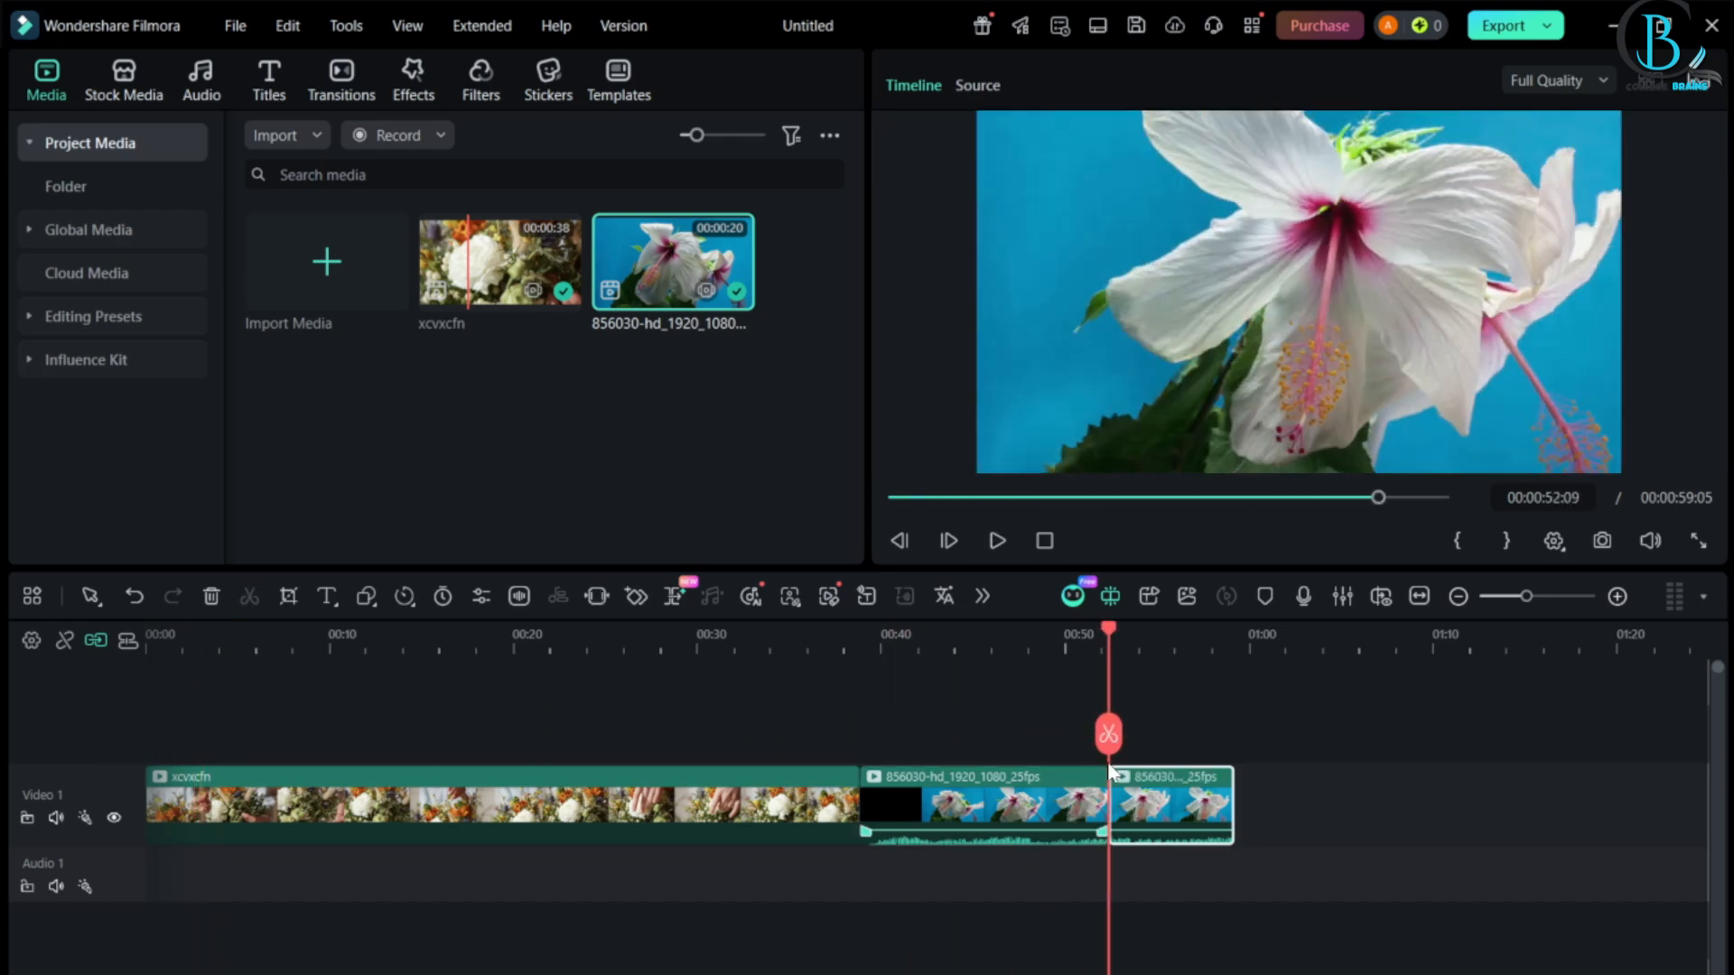
drag(1162, 783, 279, 775)
- Play the timeline from the beginning to check the overlaid hibiscus clip, pausing after it ends
drag(1125, 719, 110, 700)
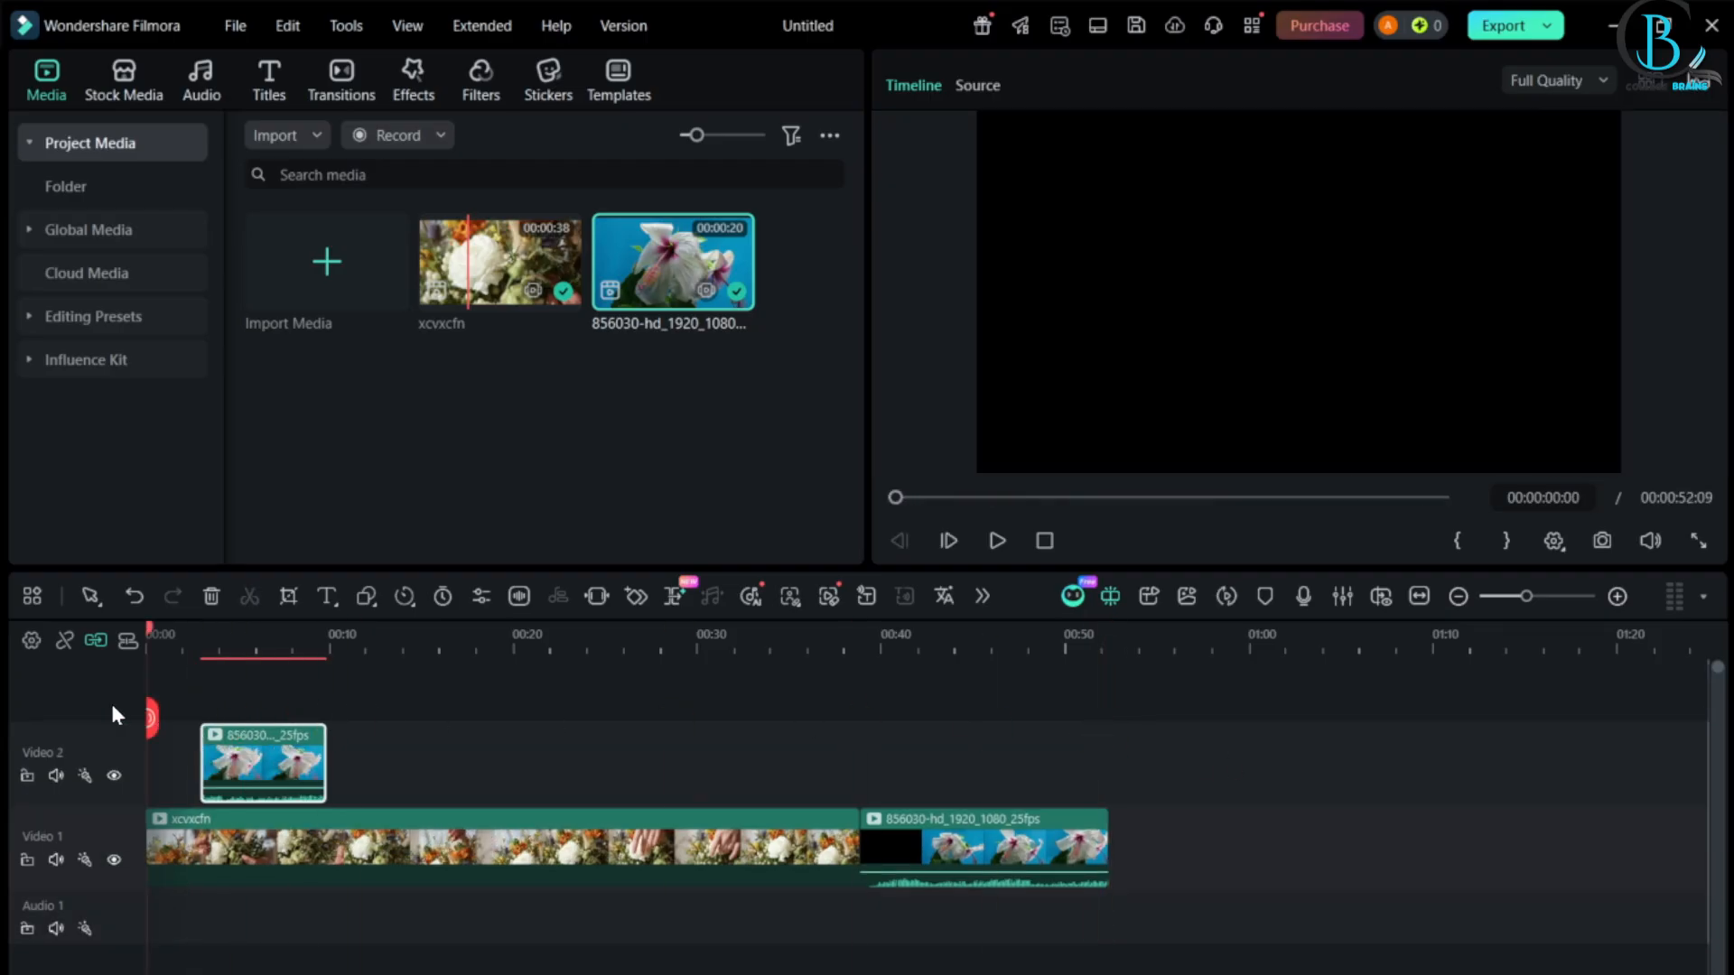
click(997, 541)
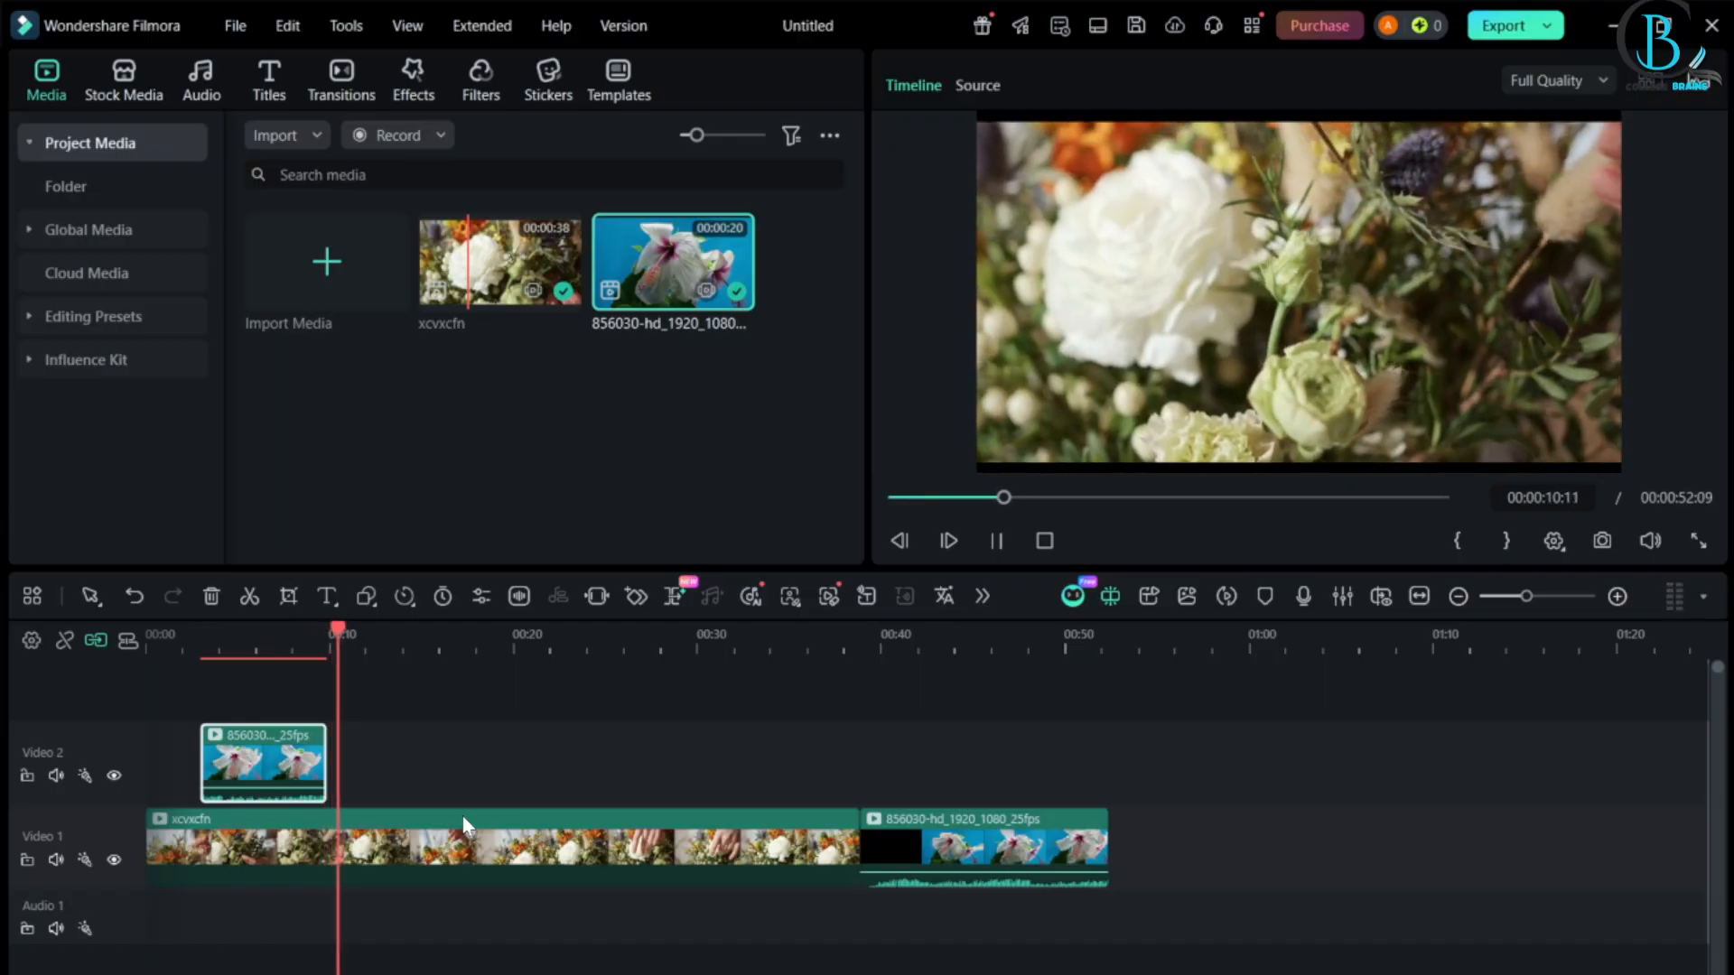
click(997, 540)
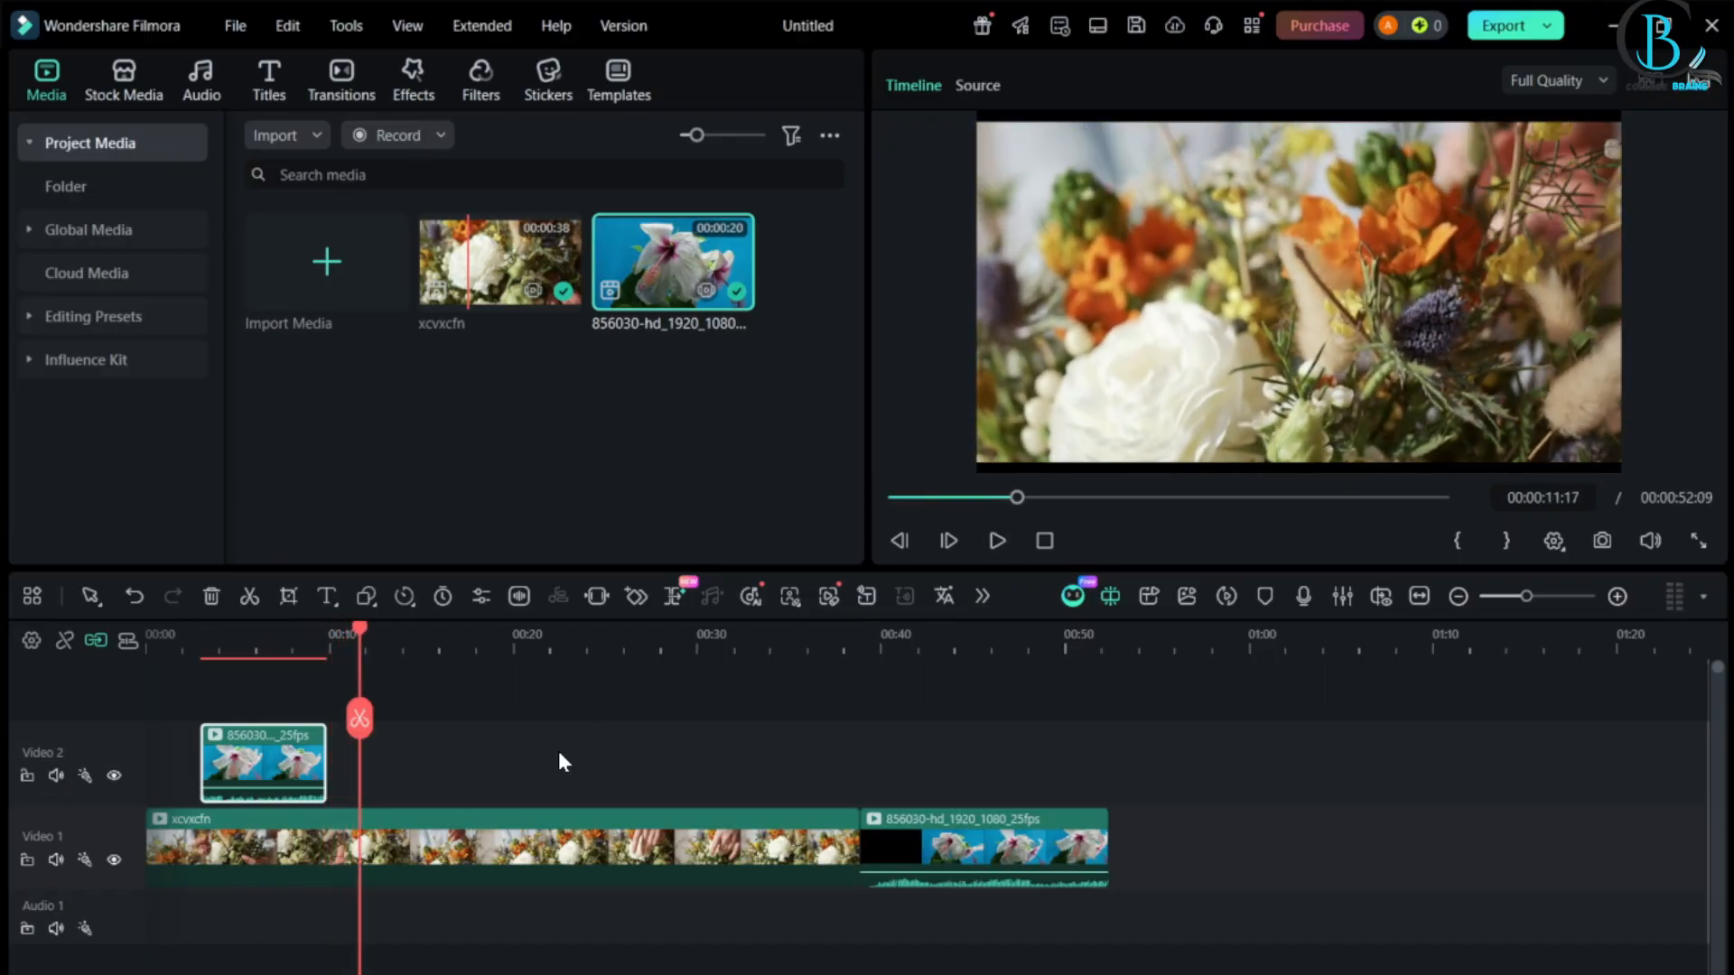
click(634, 759)
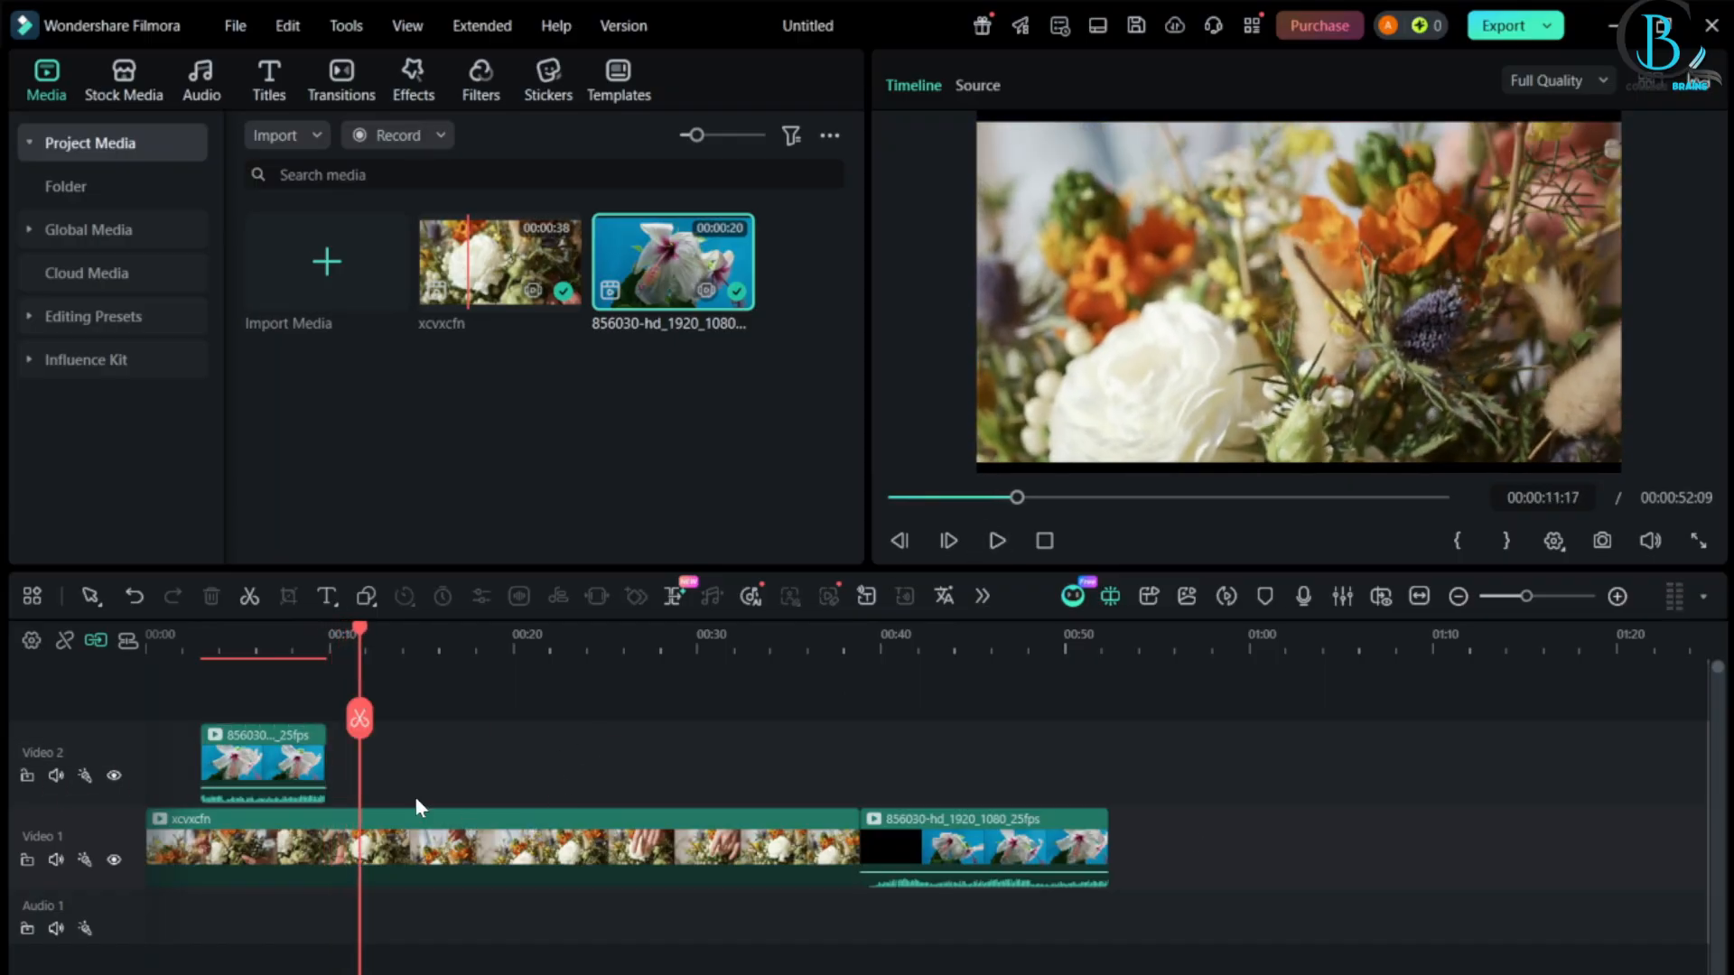
- At 00:00:06:05, shrink the hibiscus overlay in the preview and place it near the frame's centre, with the xcvxcfn clip showing around it
drag(346, 719, 262, 705)
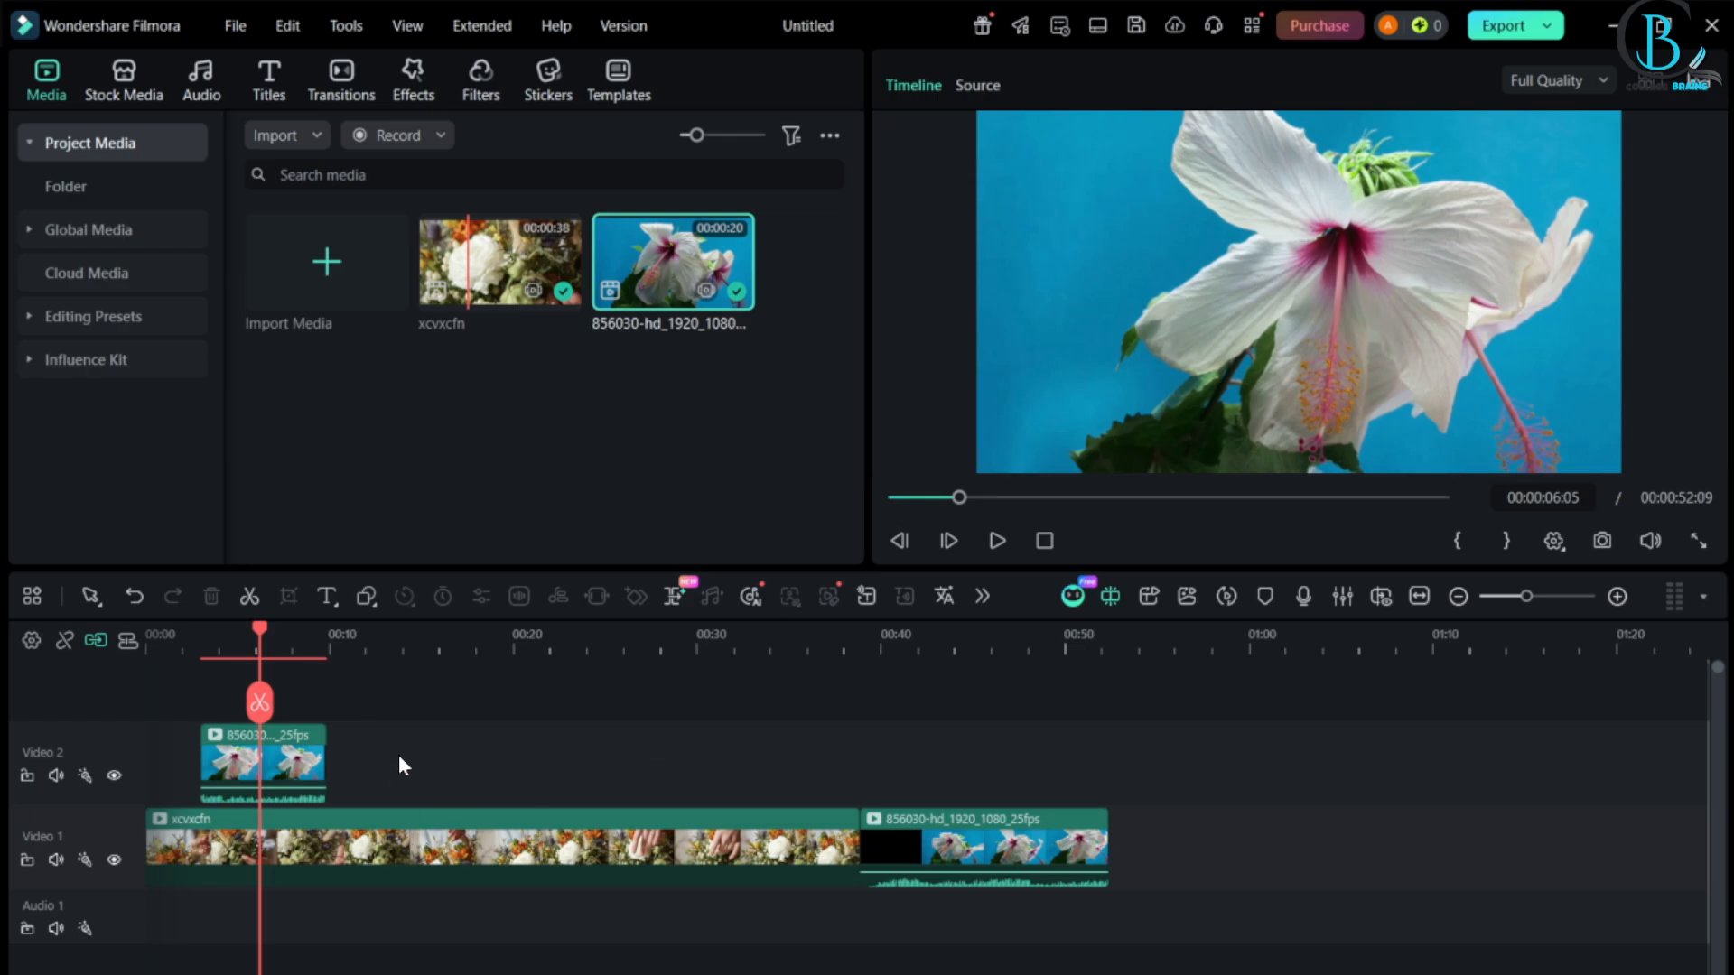
click(1115, 322)
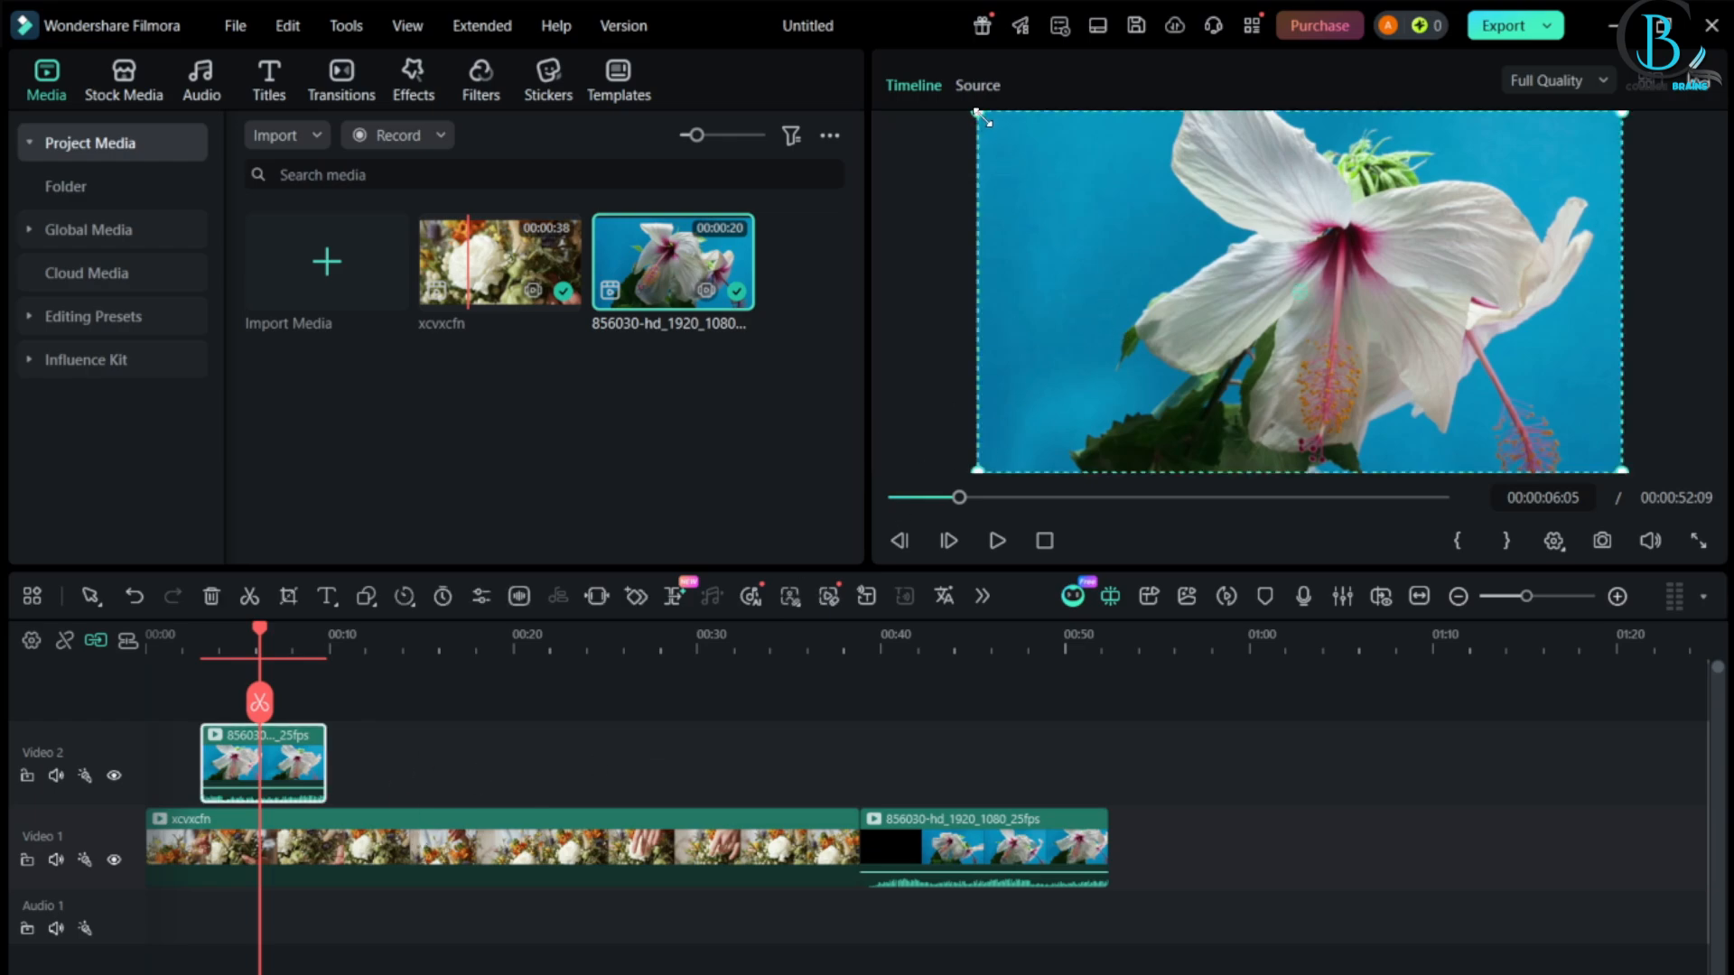
drag(983, 115, 1021, 178)
mouse_move(1293, 277)
mouse_down()
mouse_move(1281, 235)
mouse_move(1262, 294)
mouse_move(1301, 270)
mouse_move(1272, 276)
mouse_up()
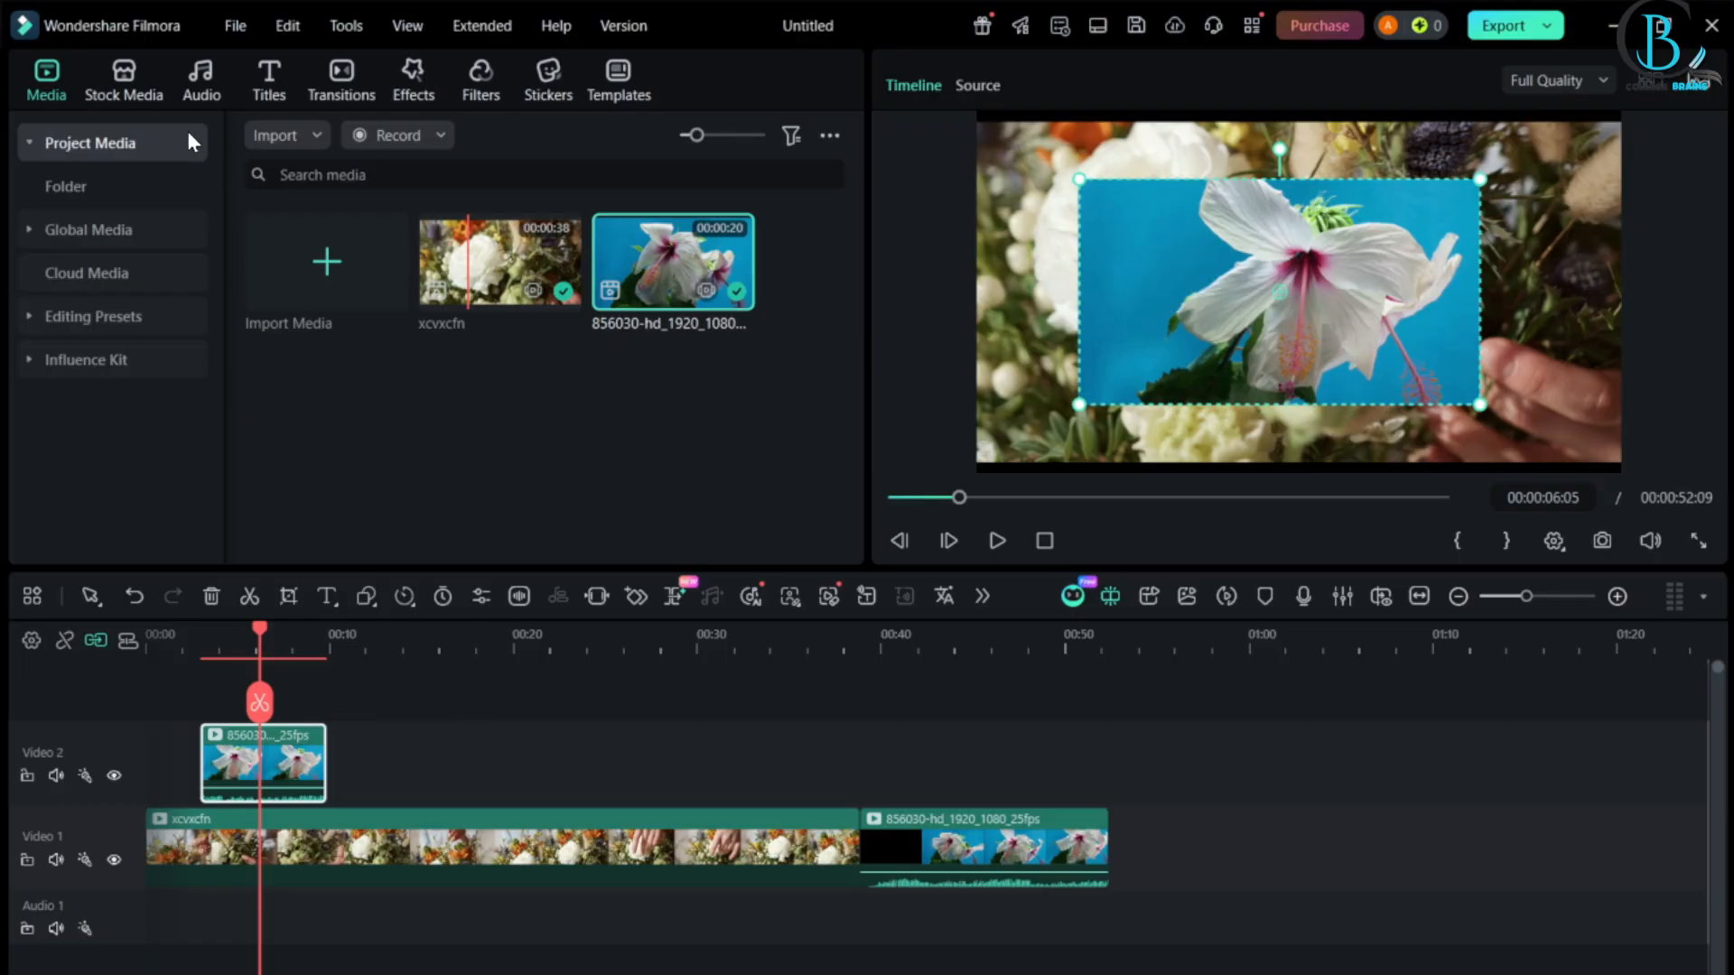
click(209, 83)
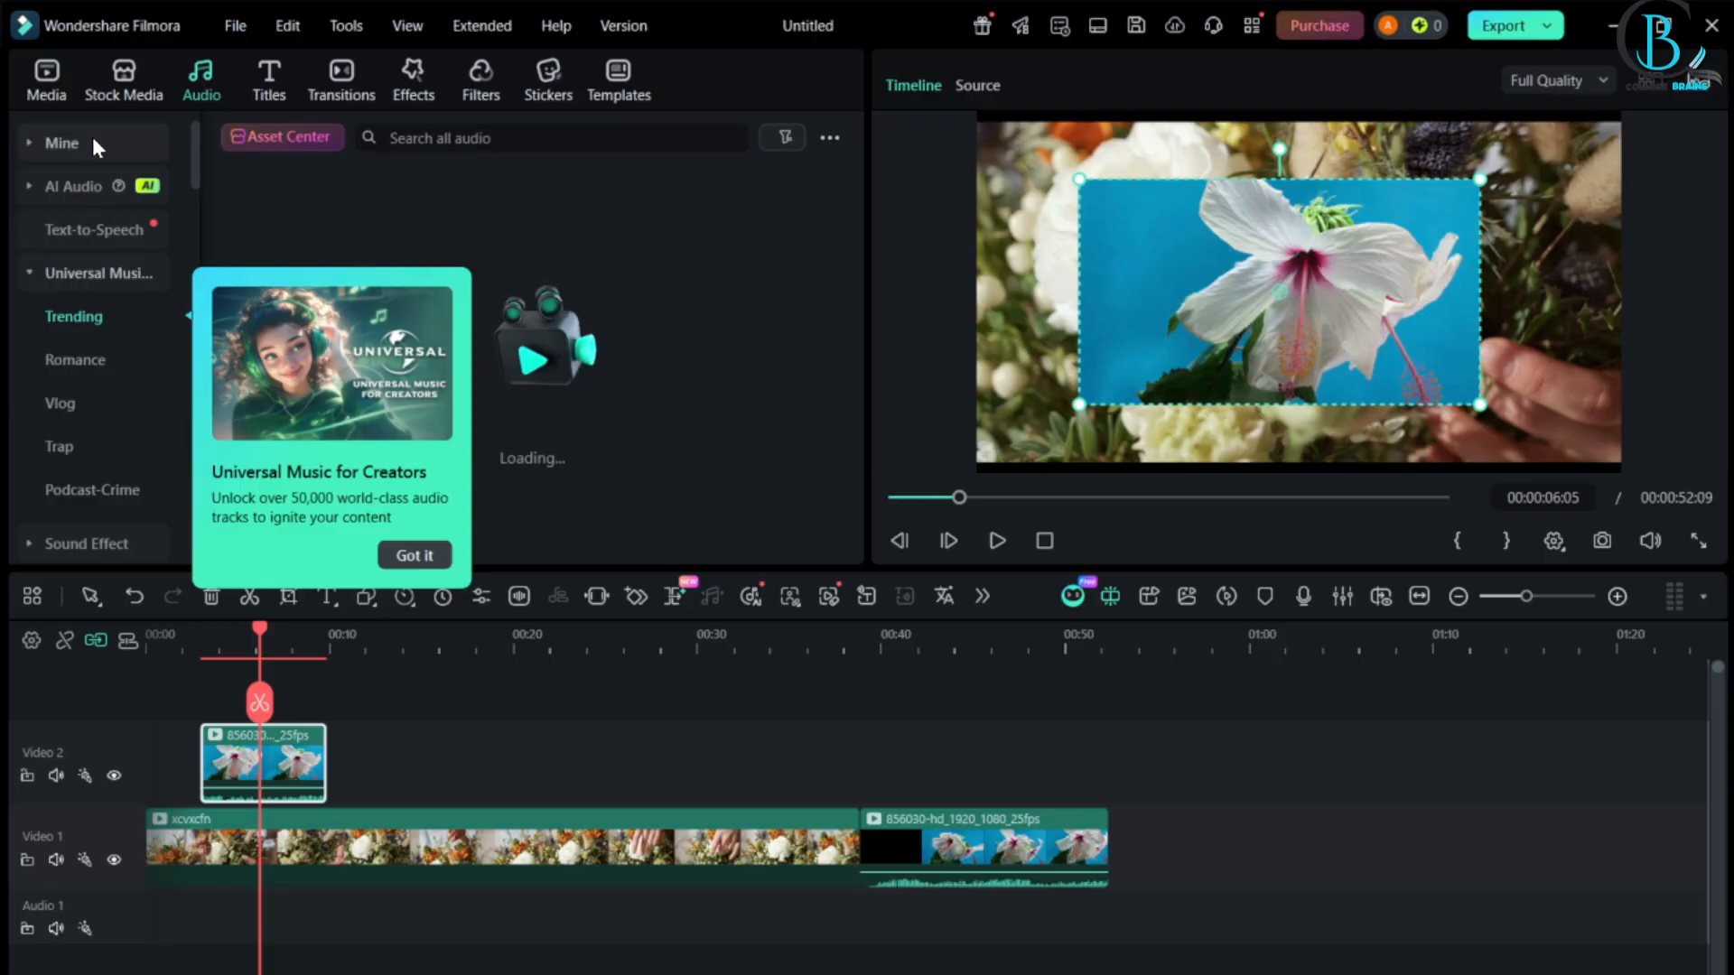
click(52, 78)
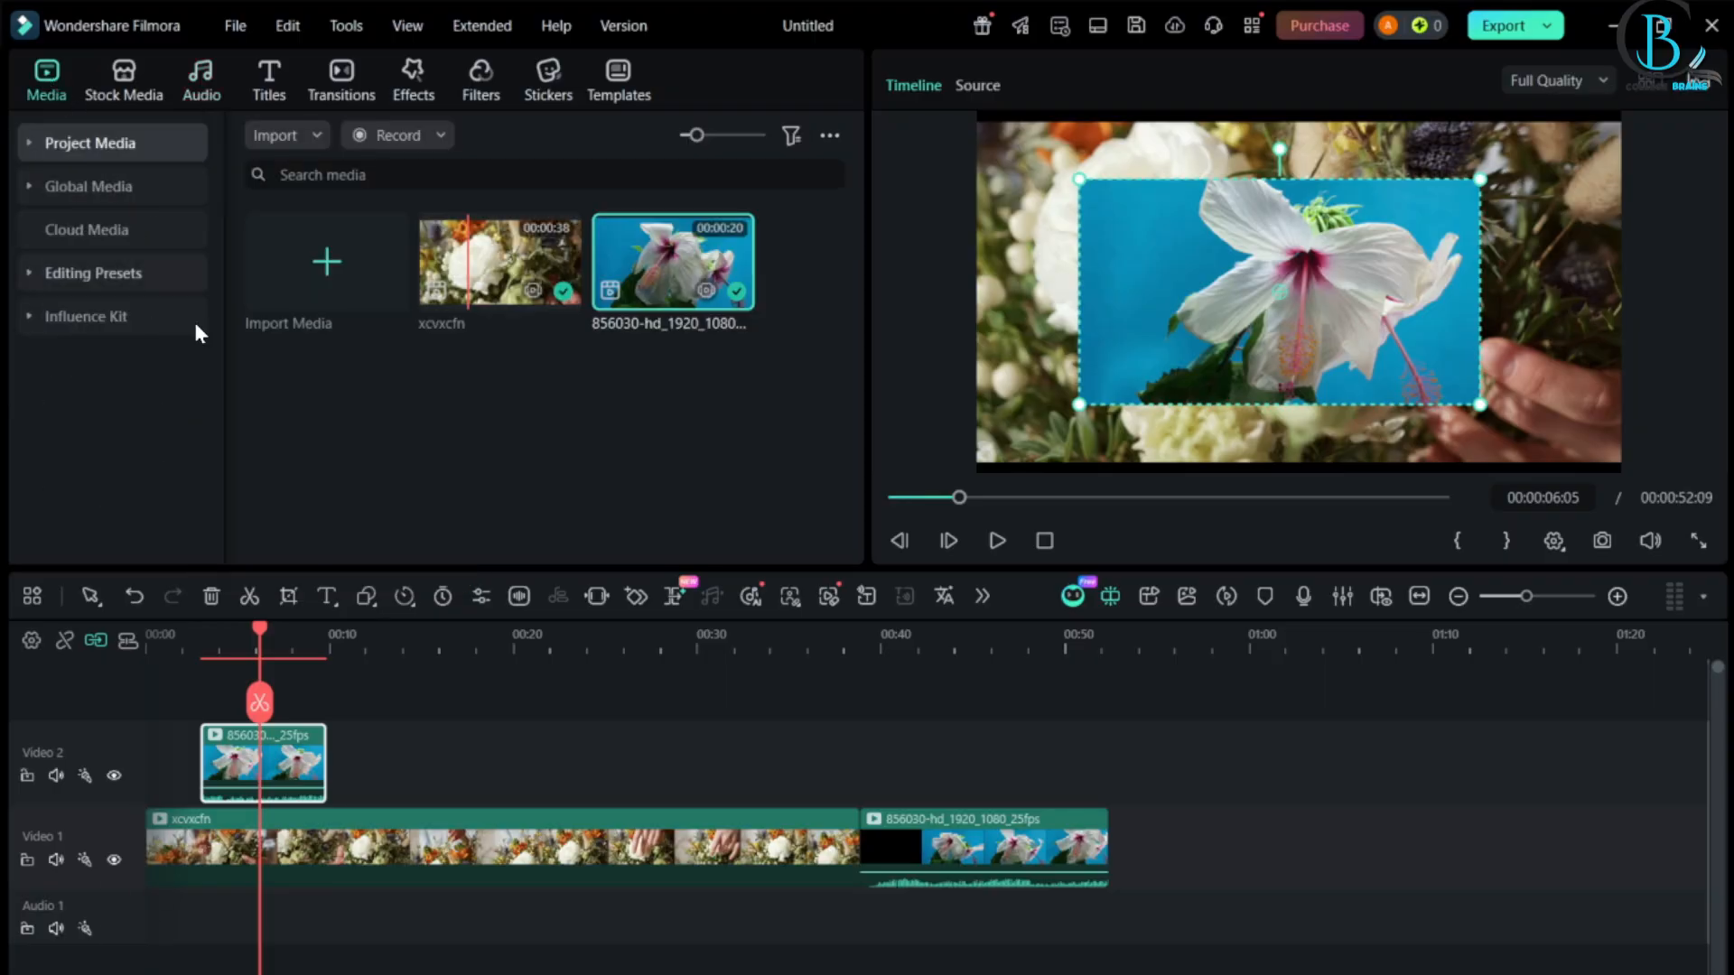
click(215, 910)
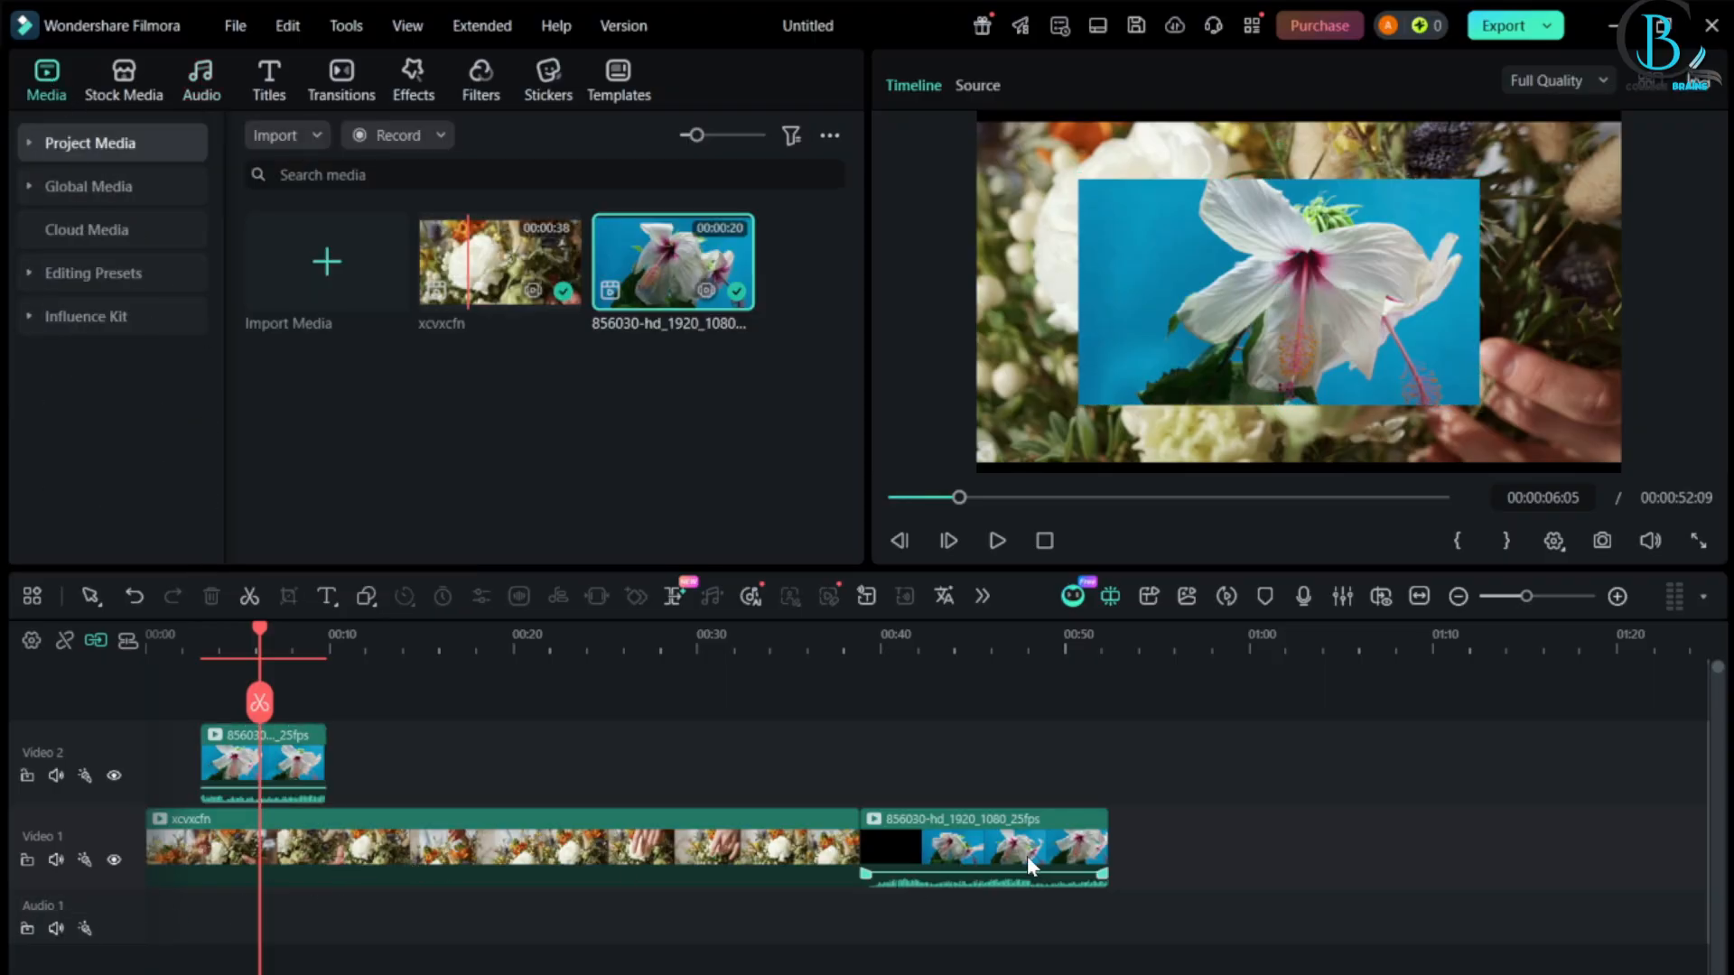
click(989, 869)
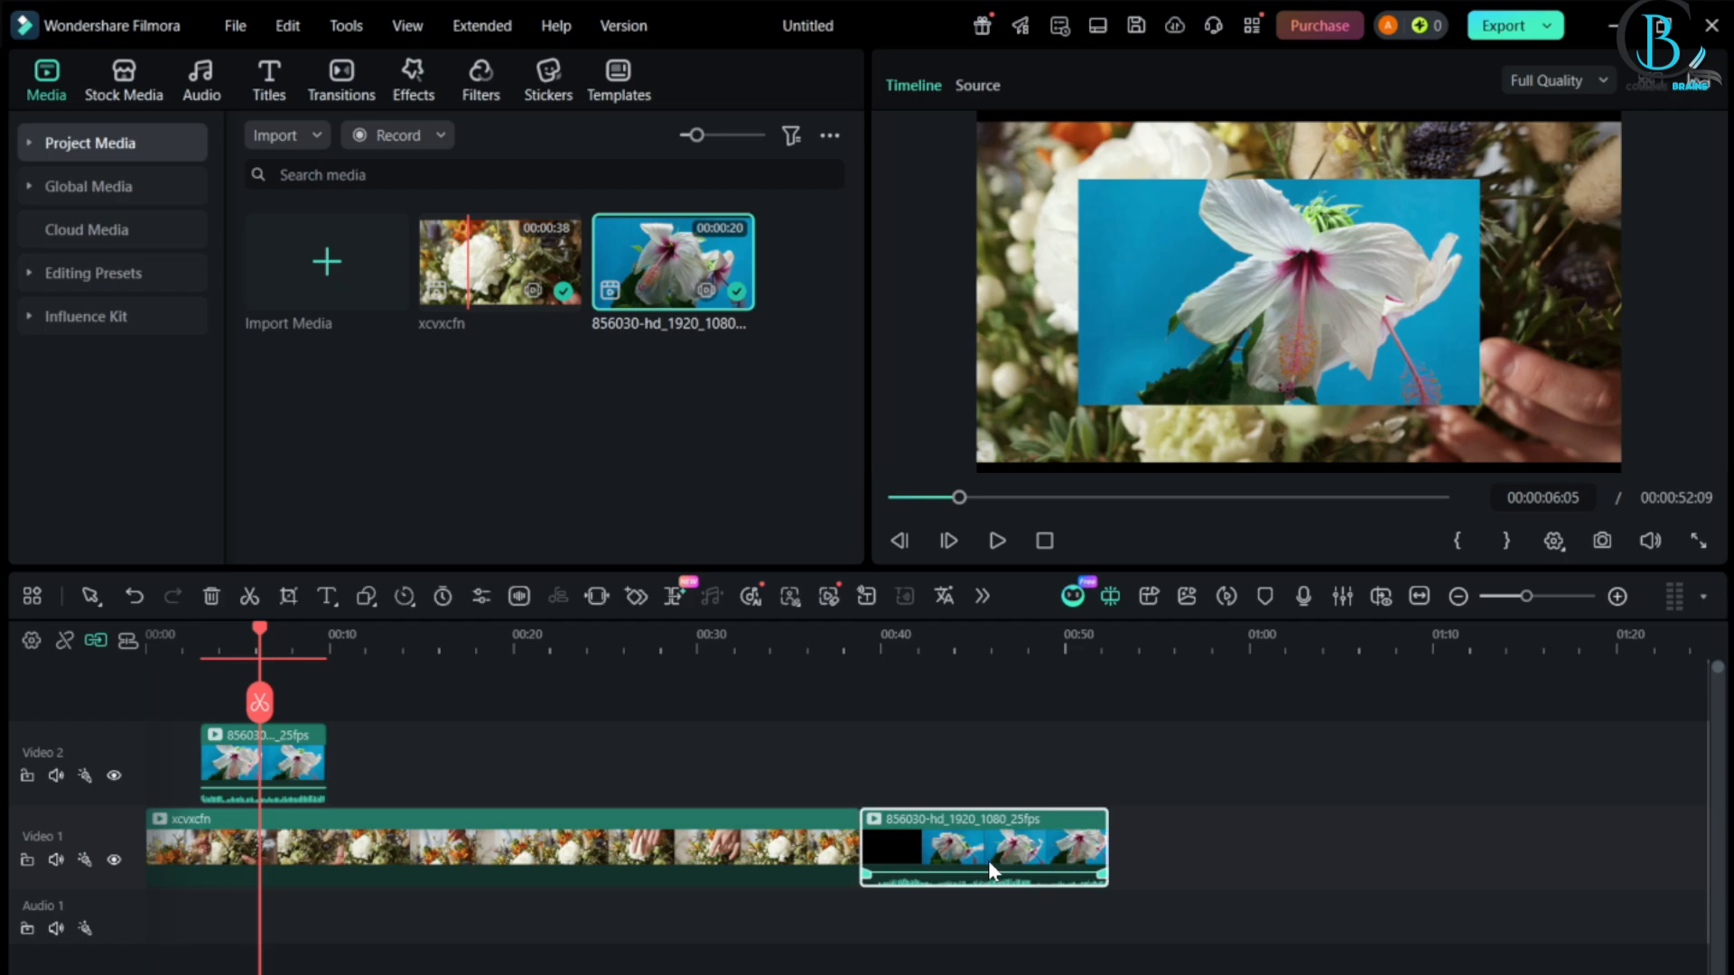
right_click(1034, 876)
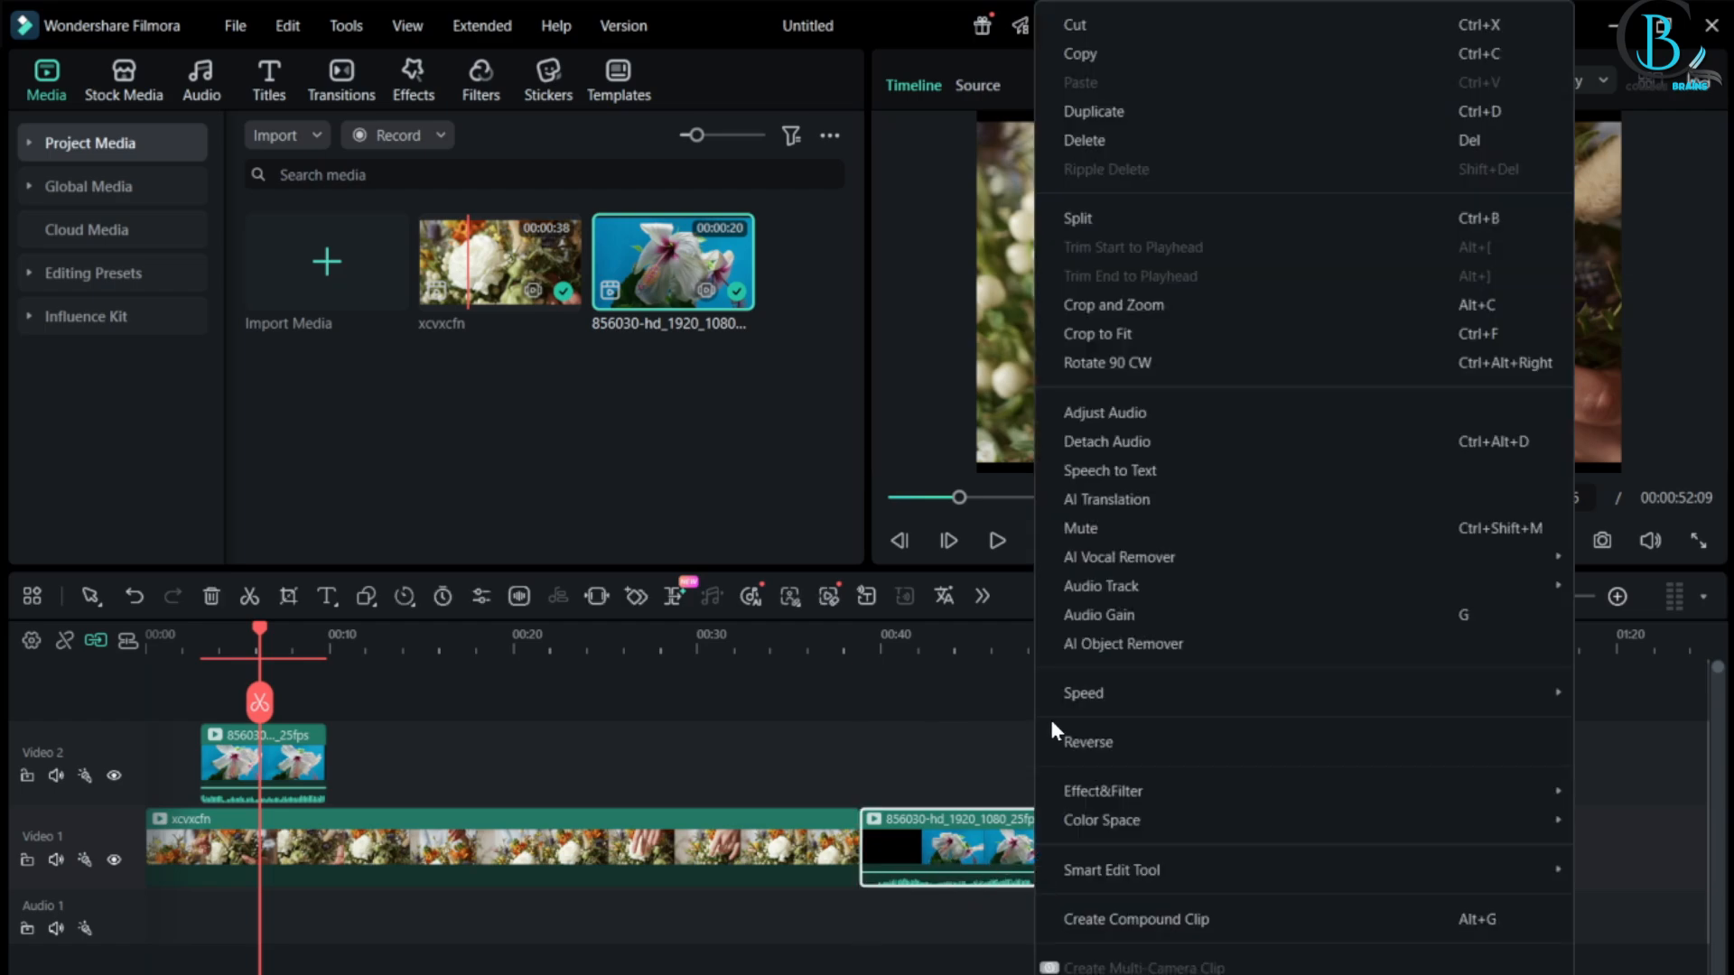
click(961, 899)
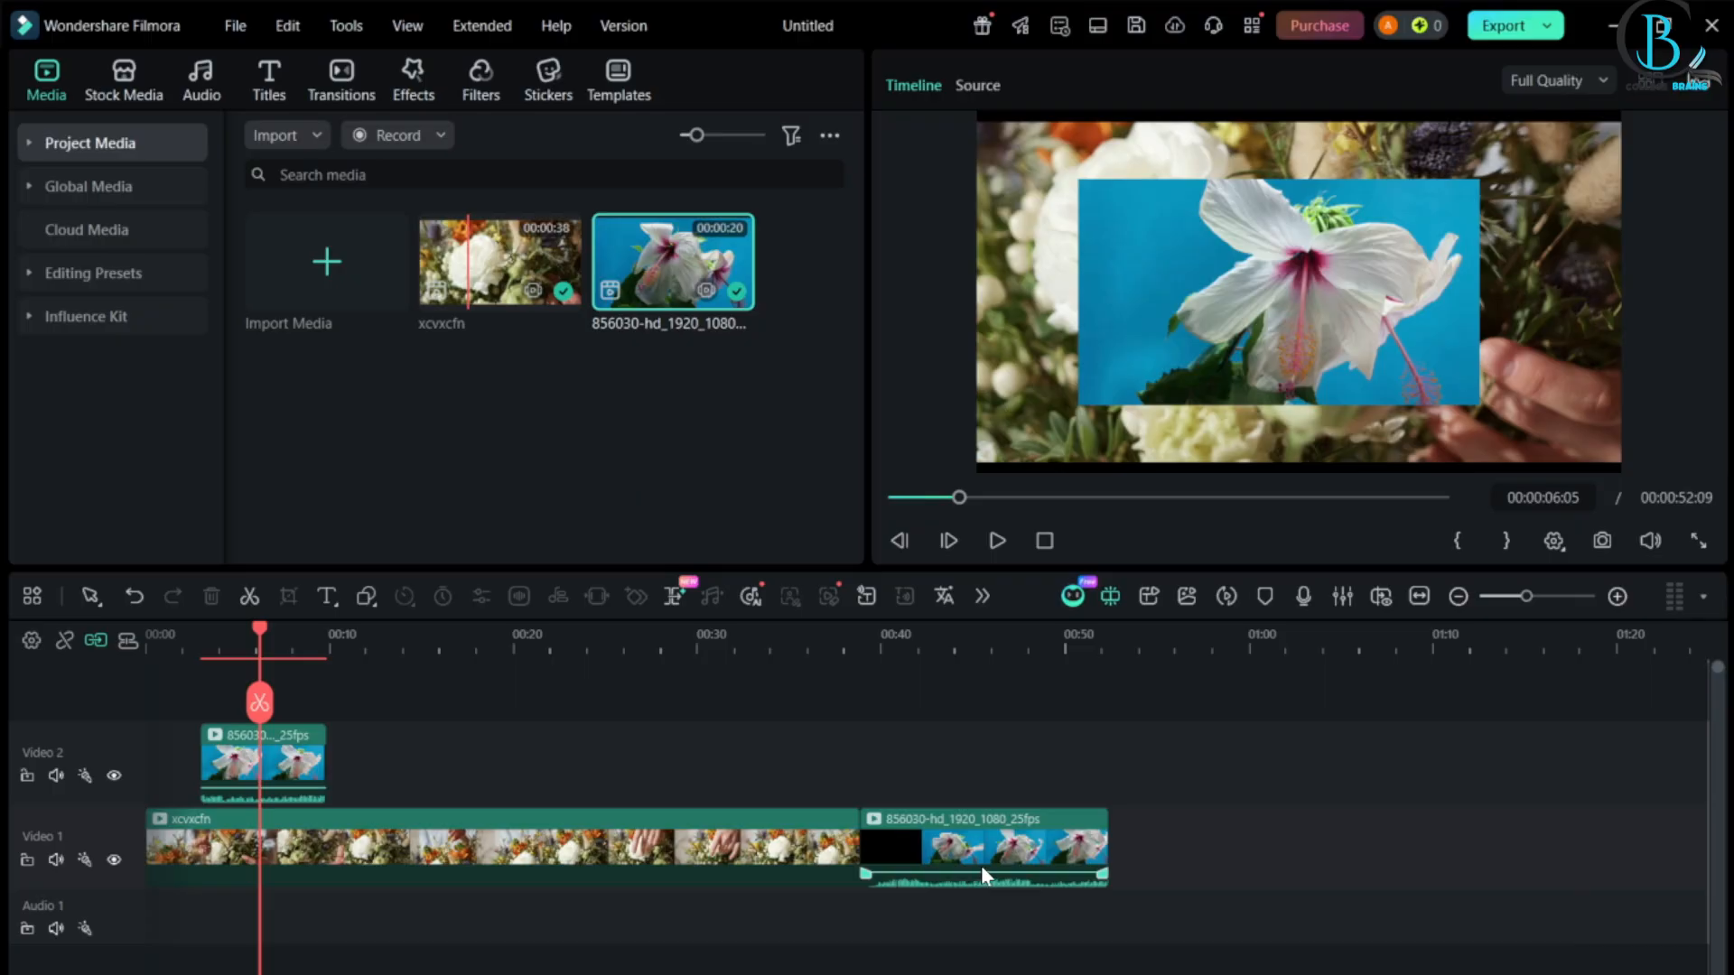
- Raise the volume of the 856030-hd_1920_1080_25fps clip on Video 1 by lifting its audio level line
click(980, 865)
right_click(1002, 865)
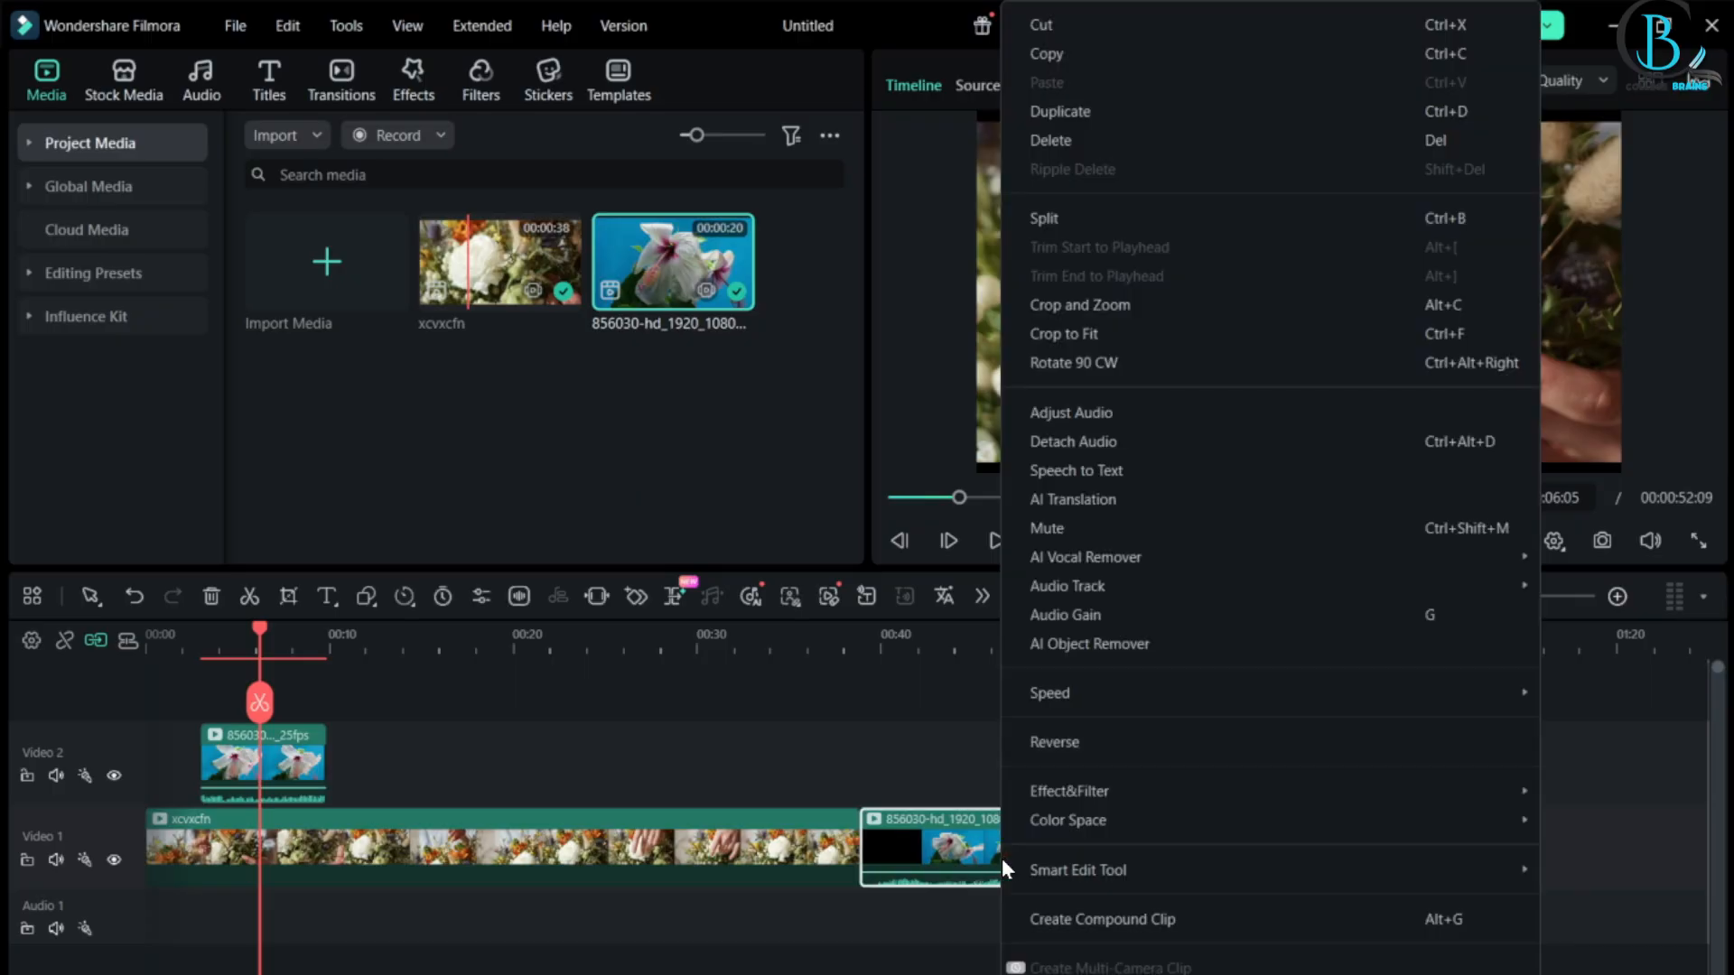
click(953, 874)
click(965, 825)
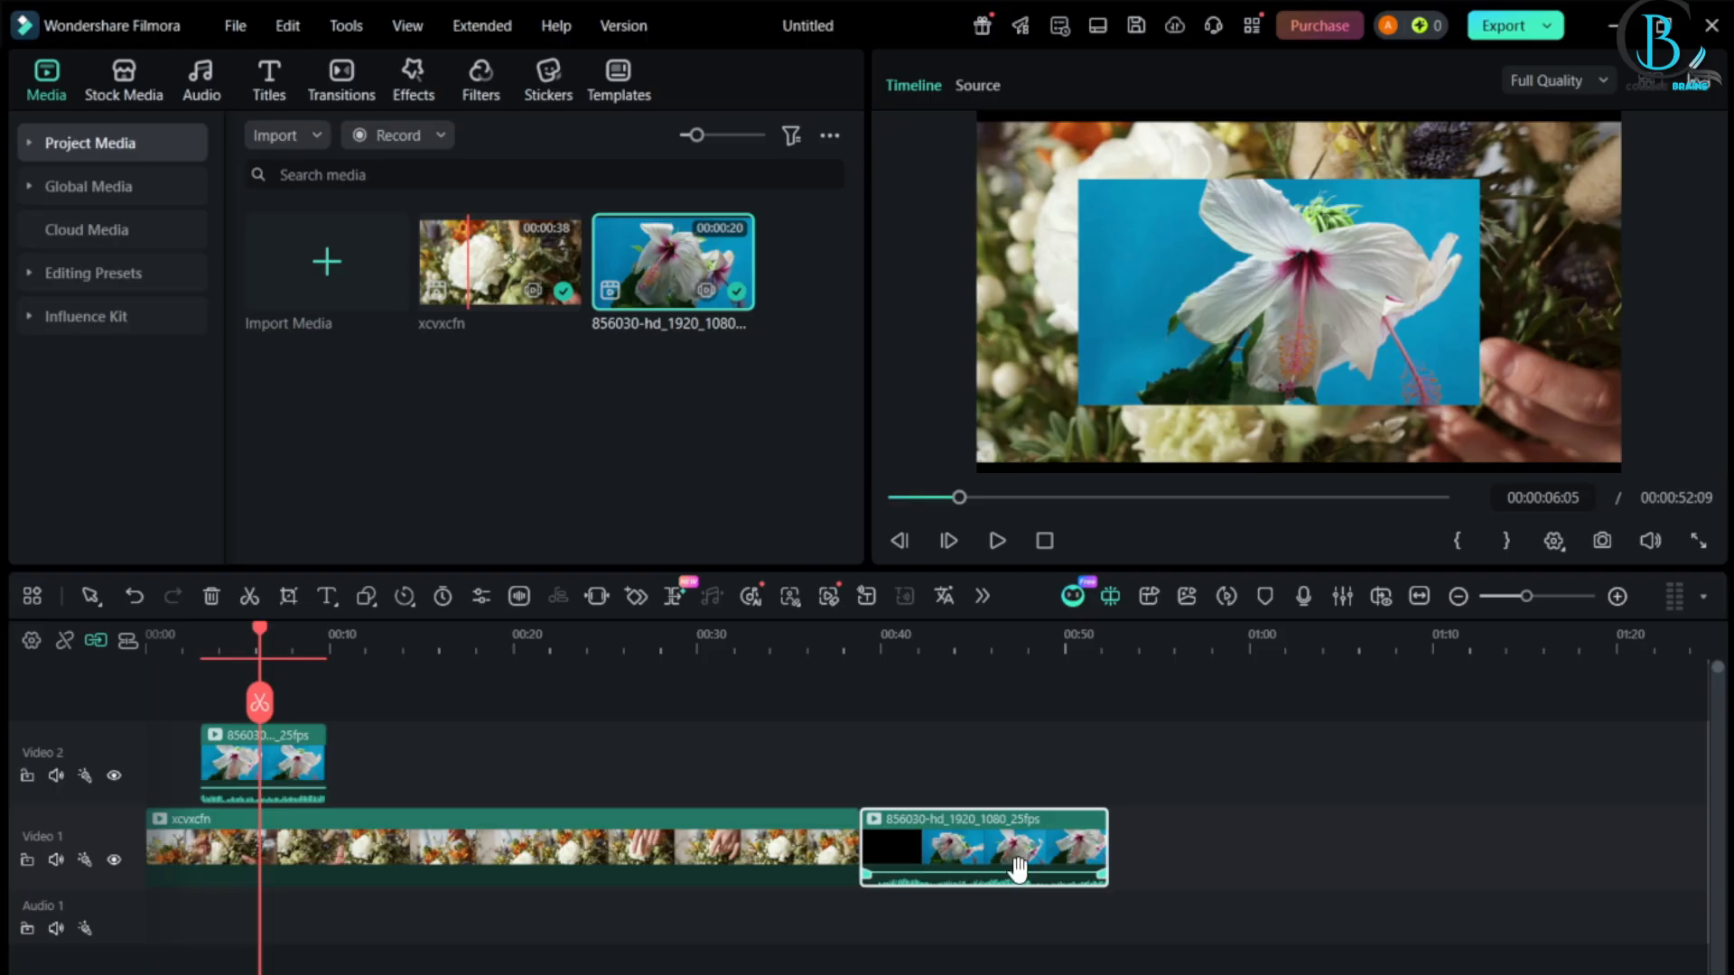
mouse_move(1018, 872)
mouse_down()
mouse_move(1018, 920)
mouse_move(1021, 852)
mouse_up()
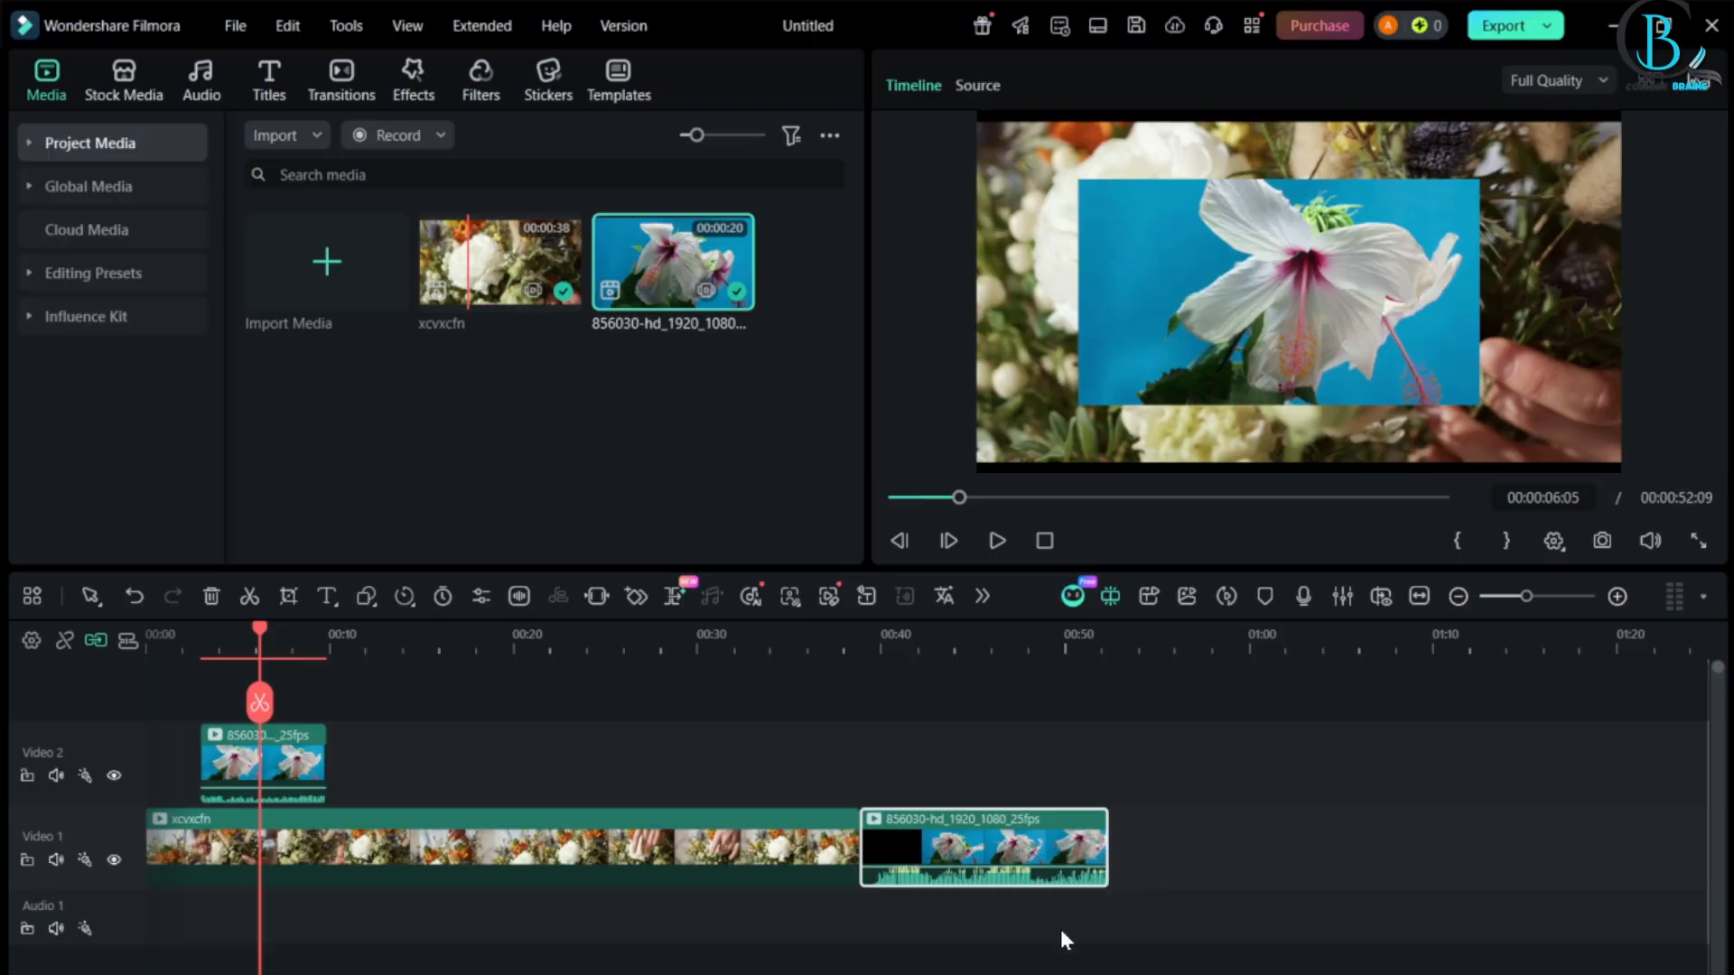
right_click(998, 858)
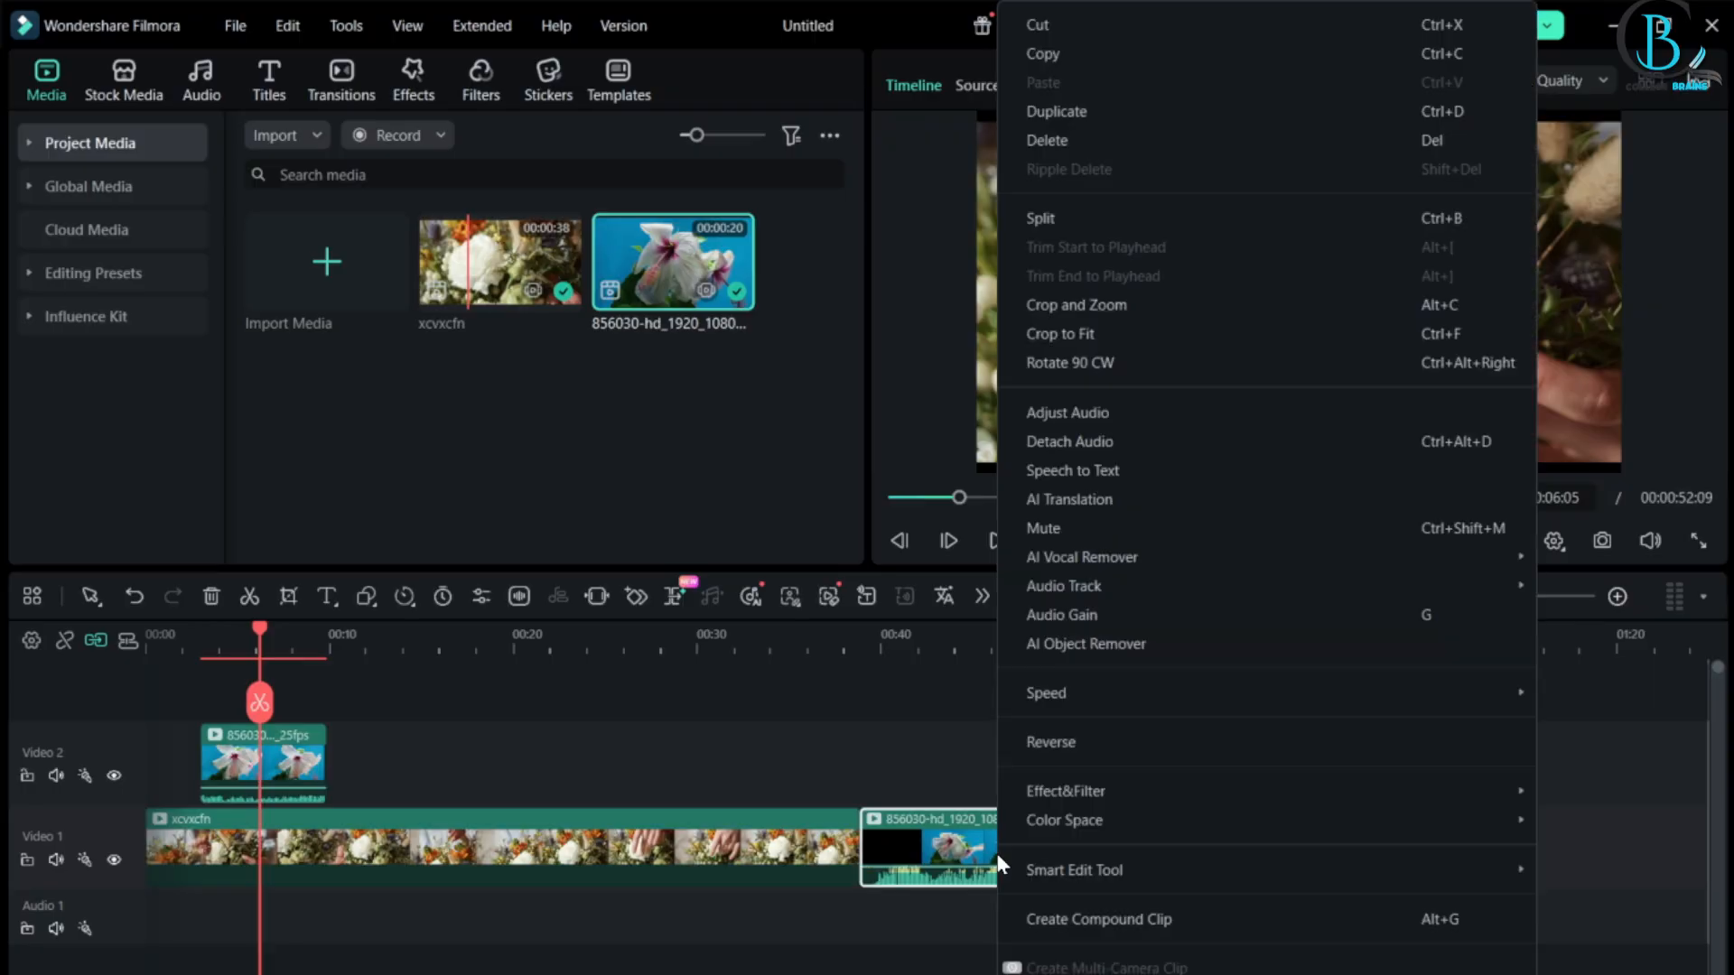
mouse_move(999, 824)
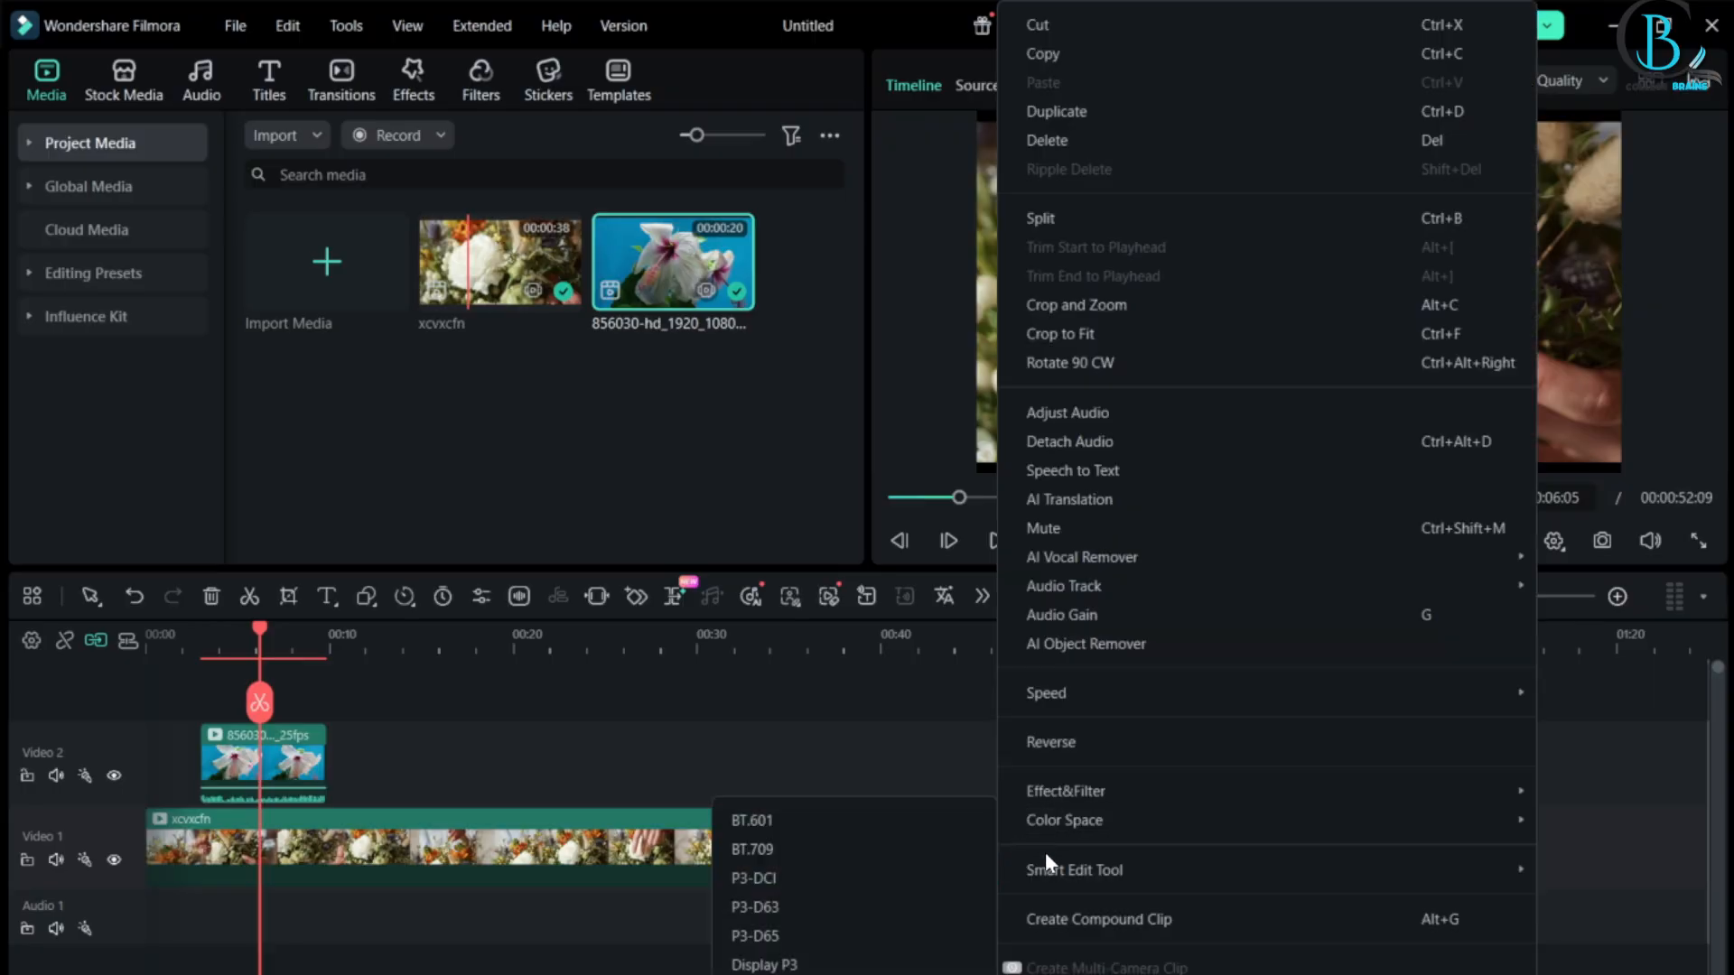
scroll(1107, 913, down, 5)
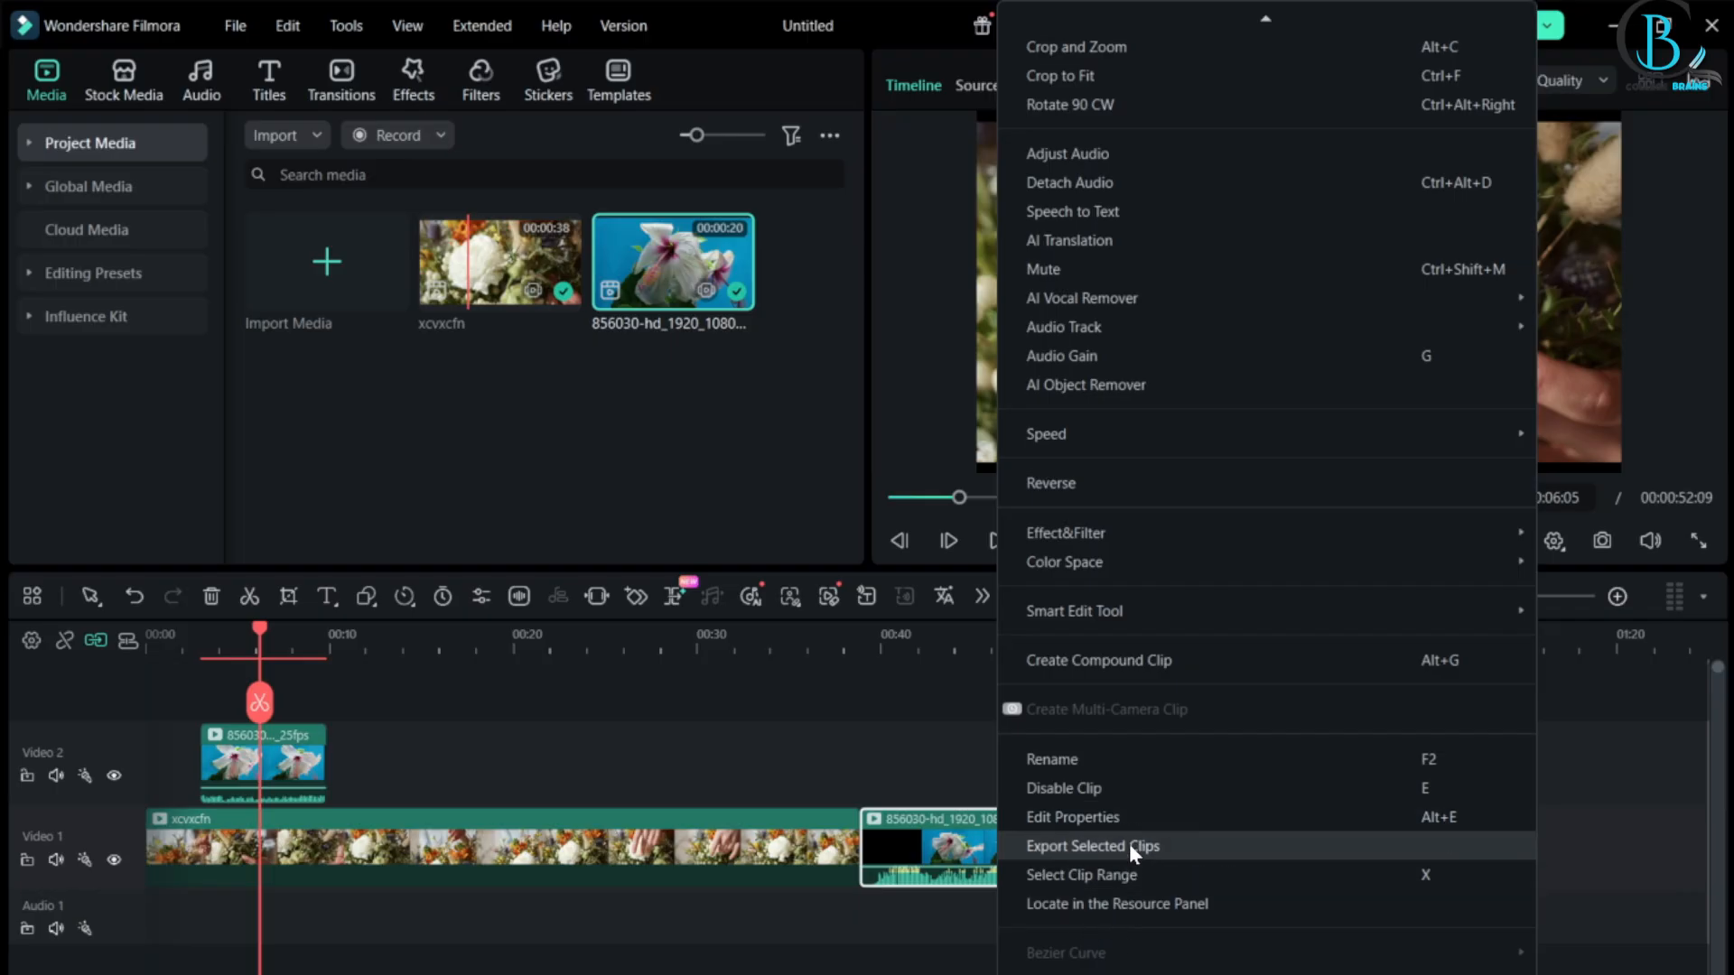
click(933, 934)
click(960, 844)
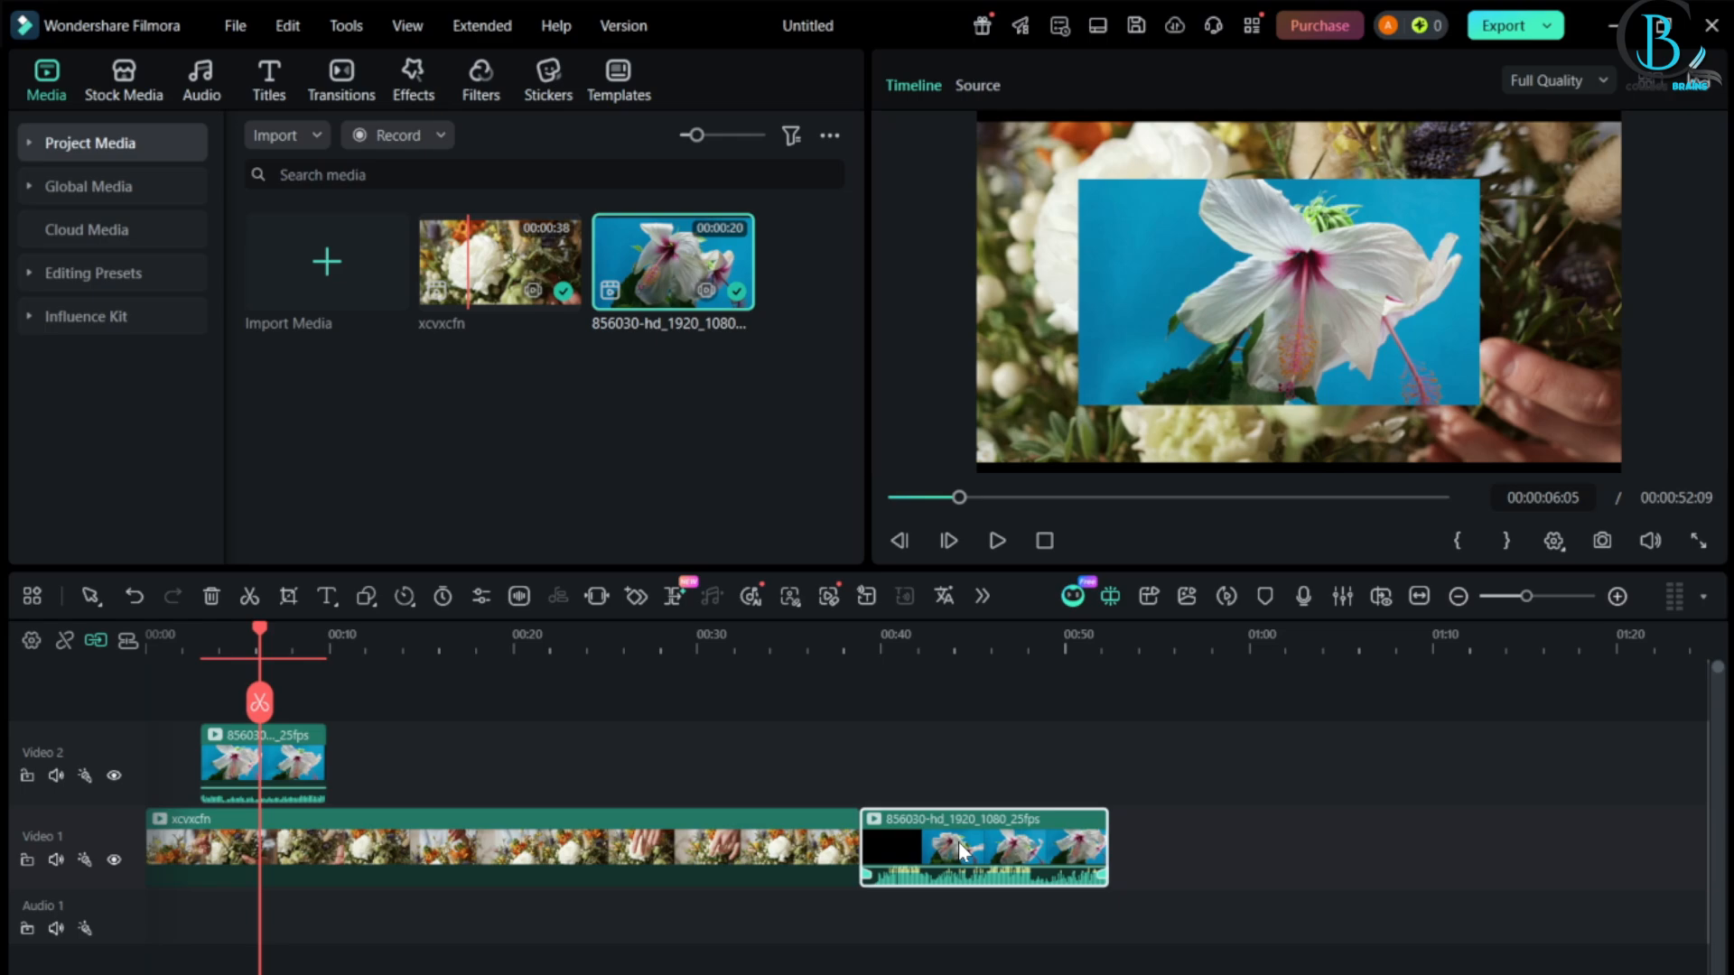
- Split the xcvxcfn clip on Video 1 at 00:00:34:01 and at 00:00:27:17
click(752, 690)
click(777, 643)
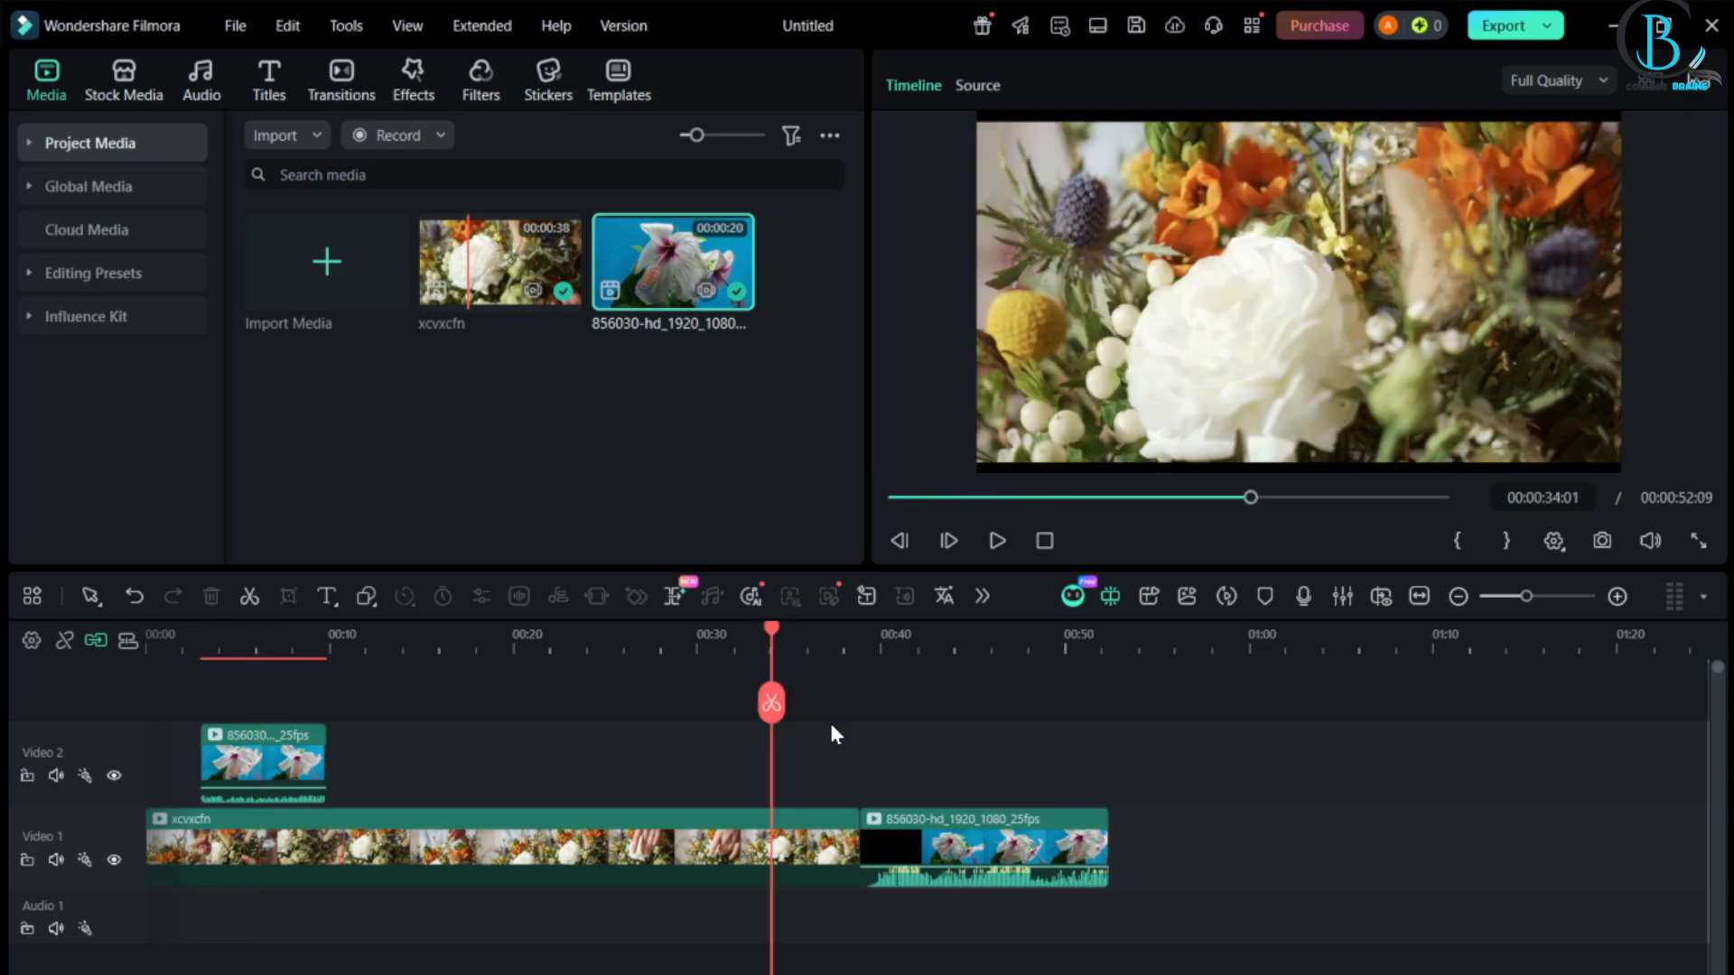
click(772, 704)
click(656, 647)
click(654, 702)
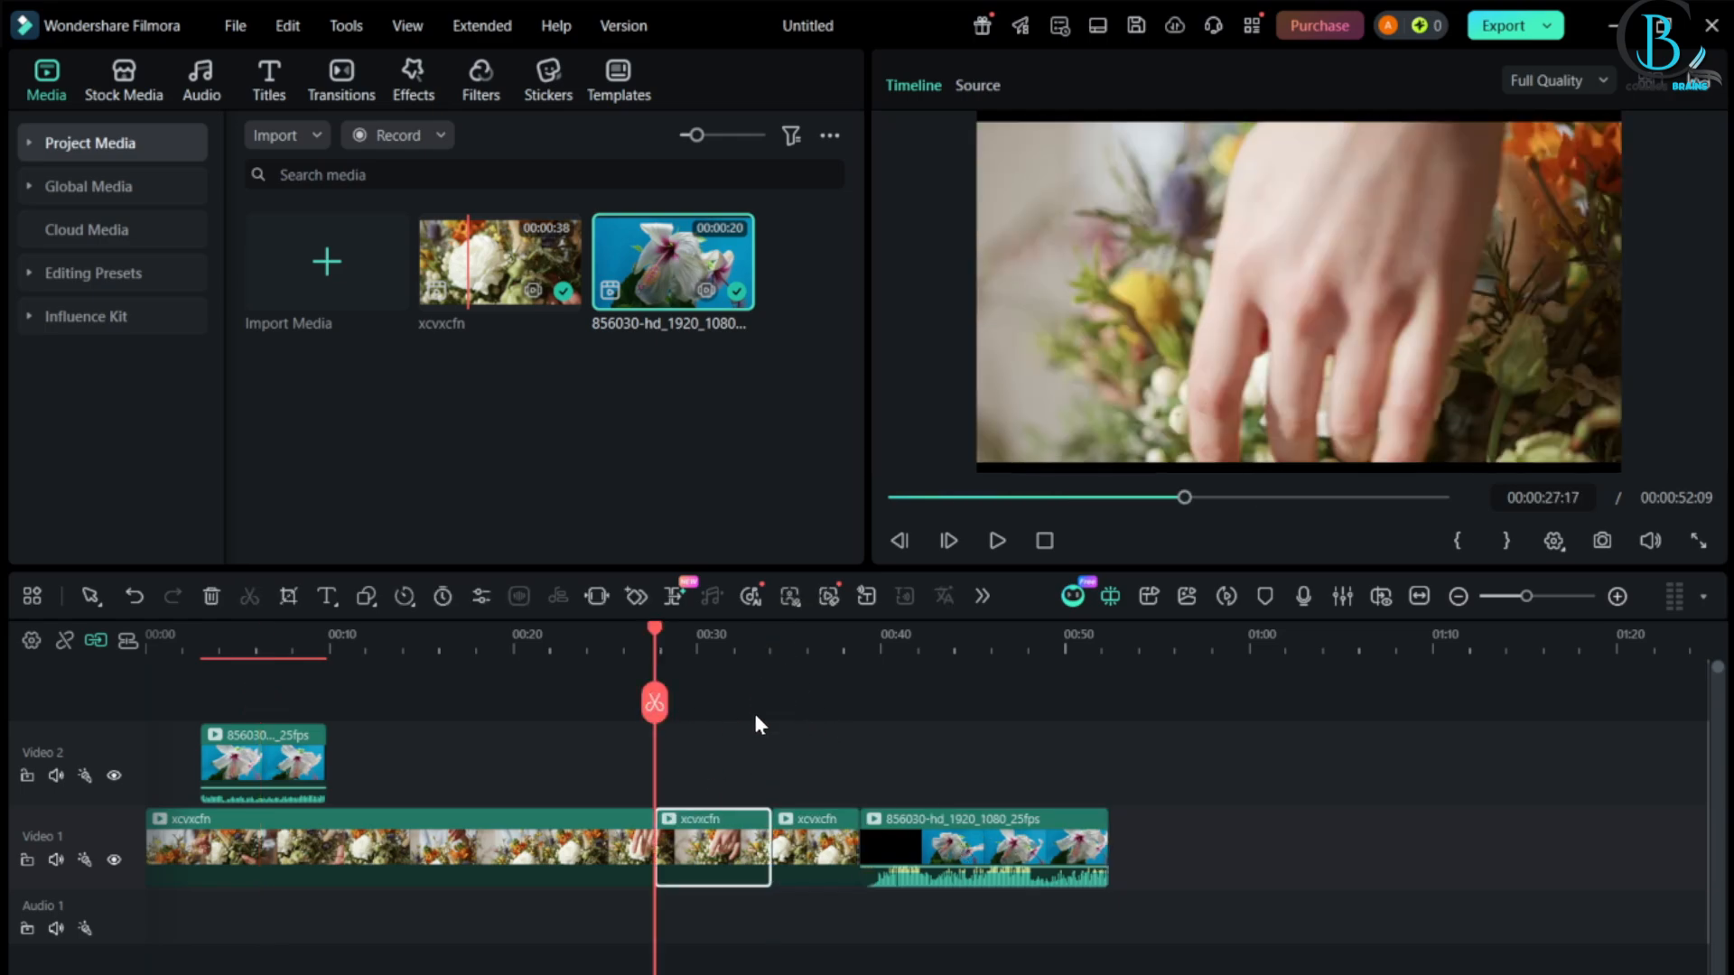
- Select the last xcvxcfn piece together with the adjacent 856030-hd_1920_1080_25fps clip and open the export settings for the selected clips
click(806, 647)
click(822, 854)
click(958, 849)
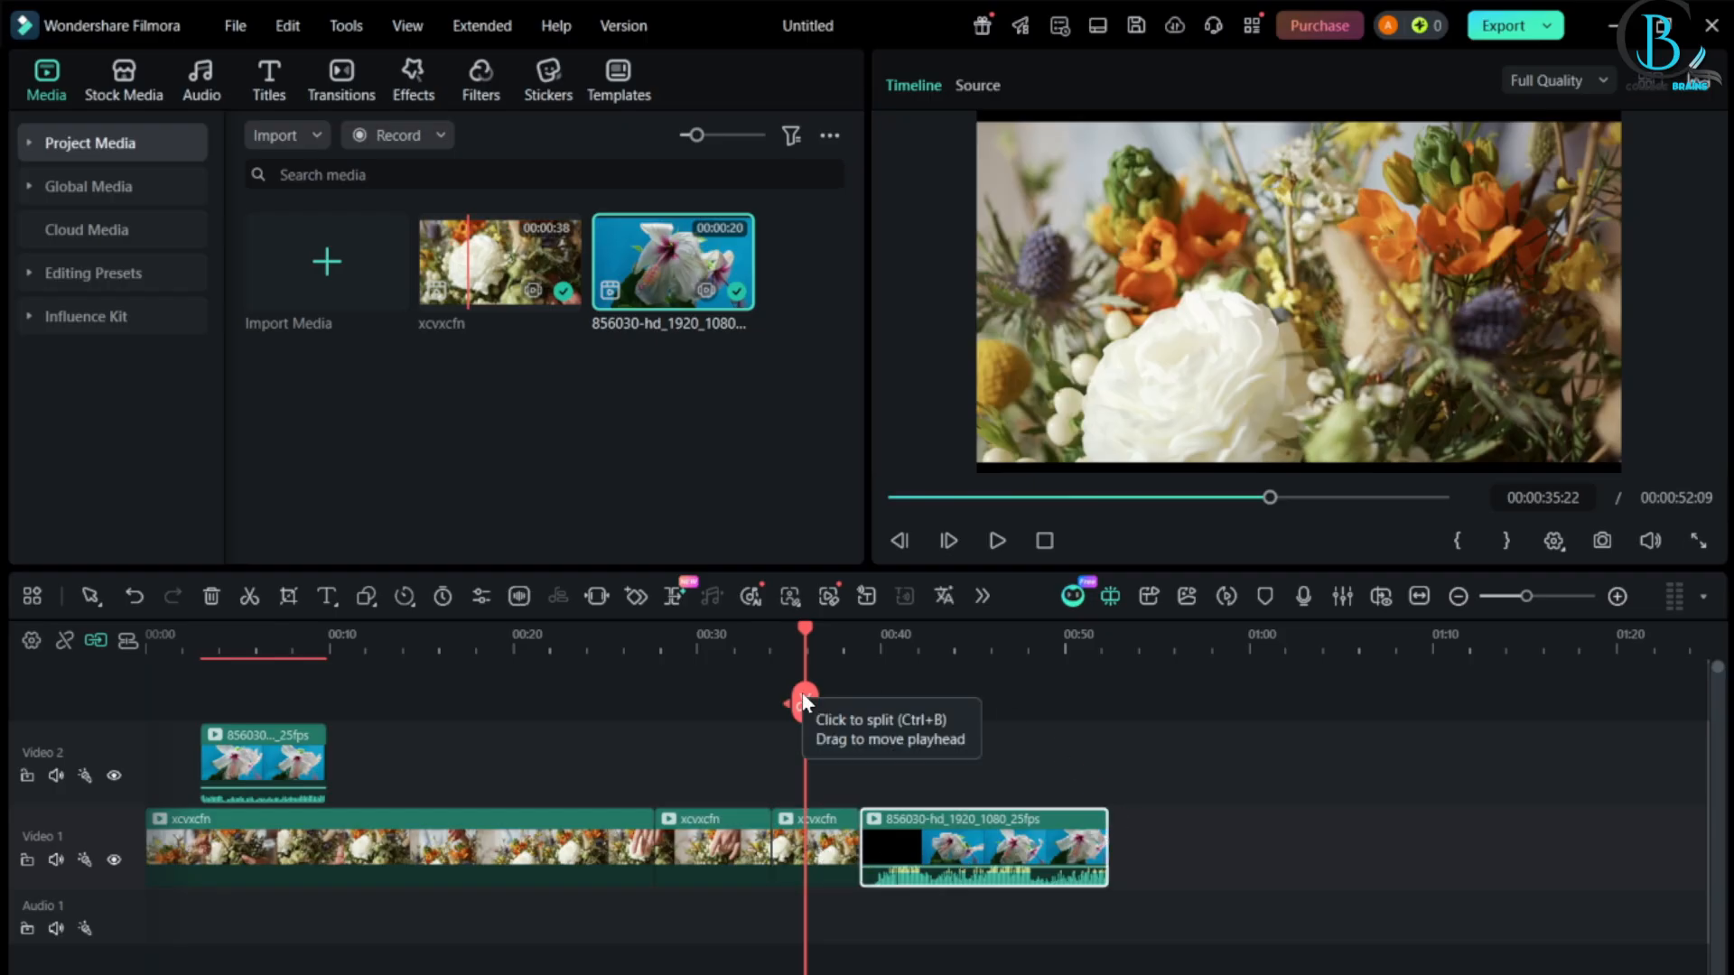
drag(805, 701, 777, 700)
click(822, 838)
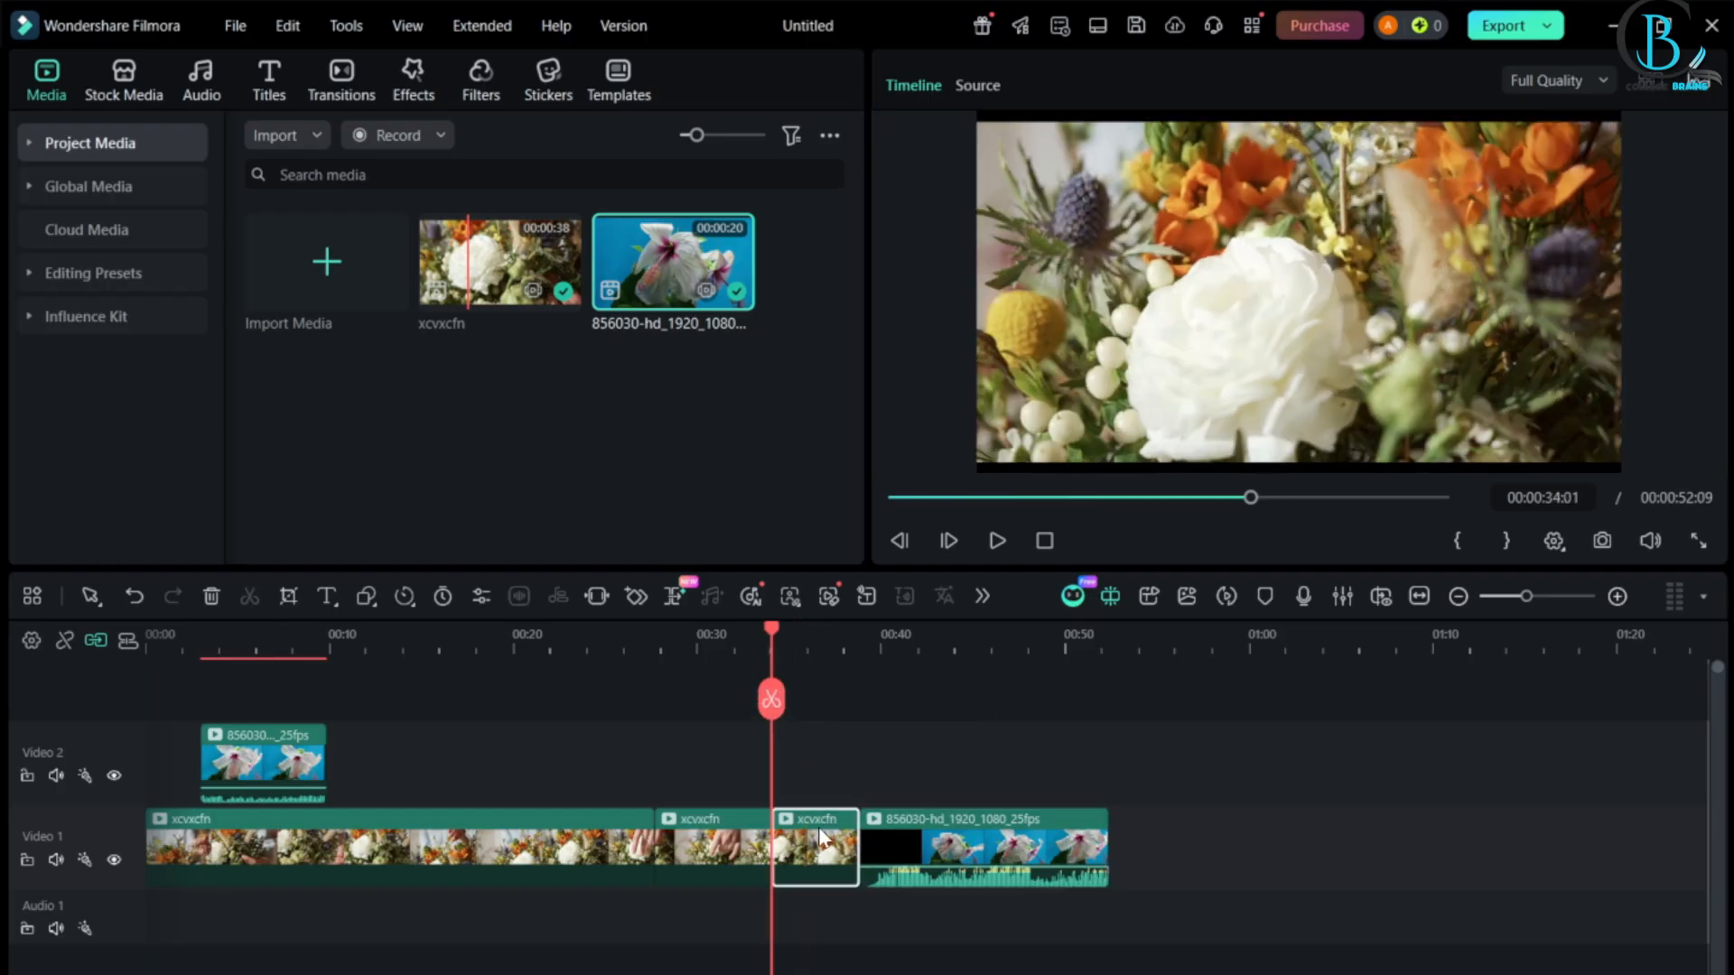
ctrl+click(948, 838)
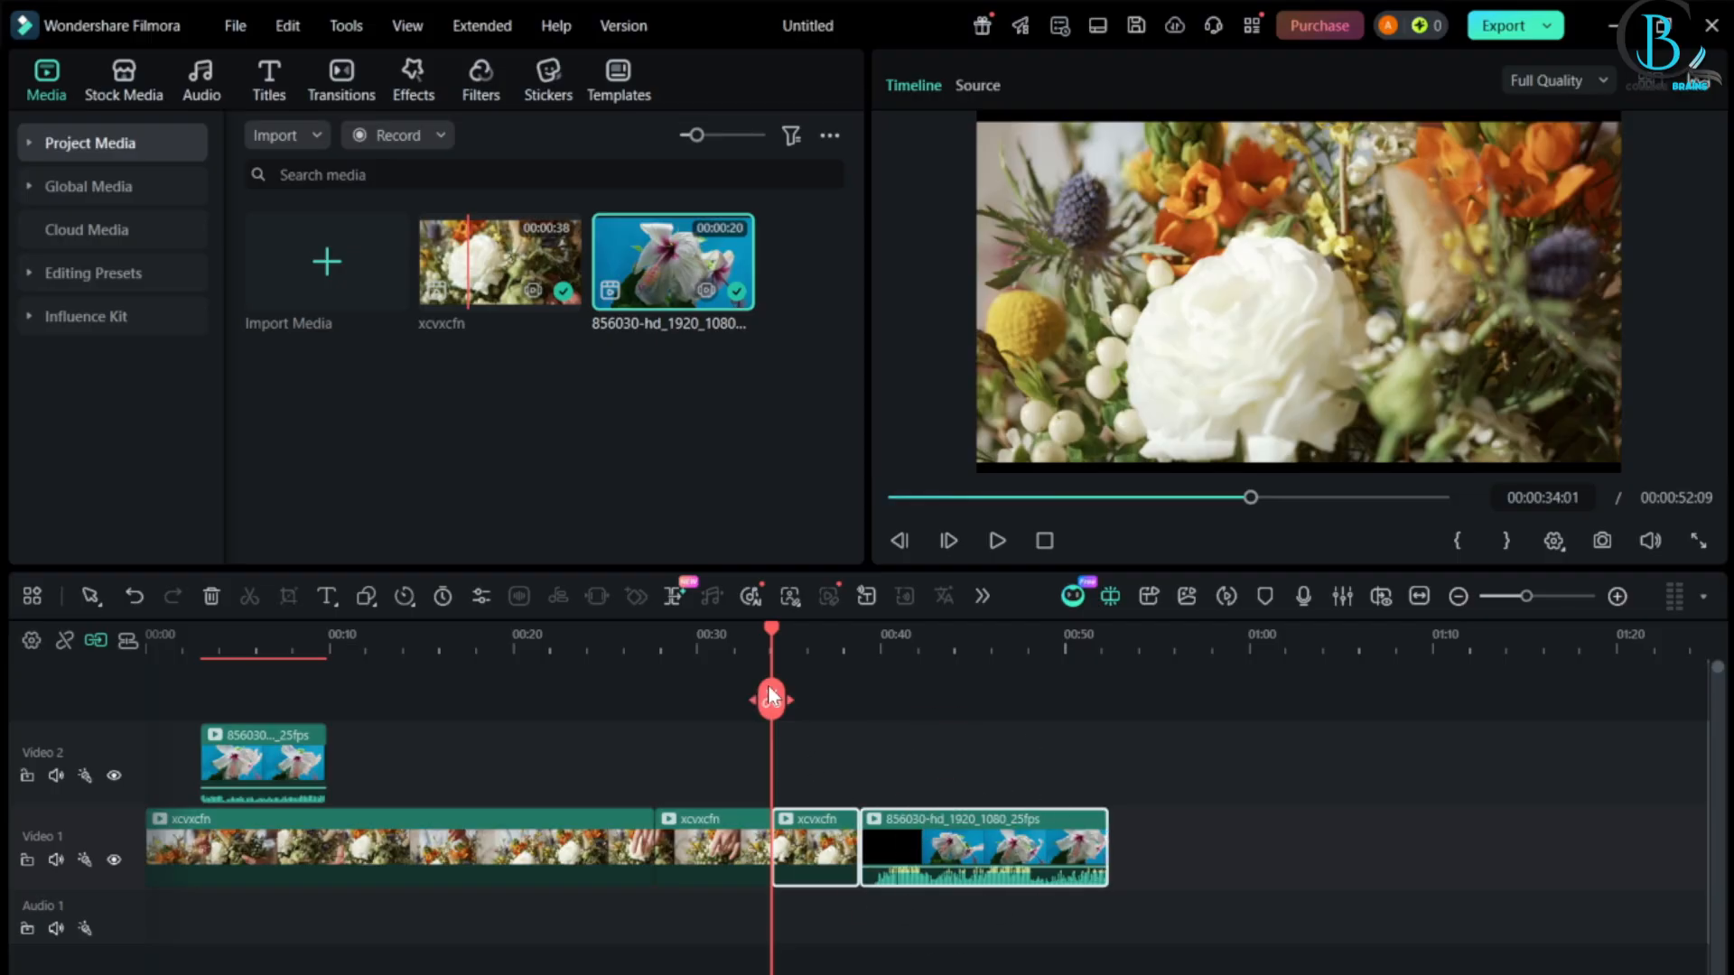
right_click(868, 840)
scroll(951, 788, down, 1)
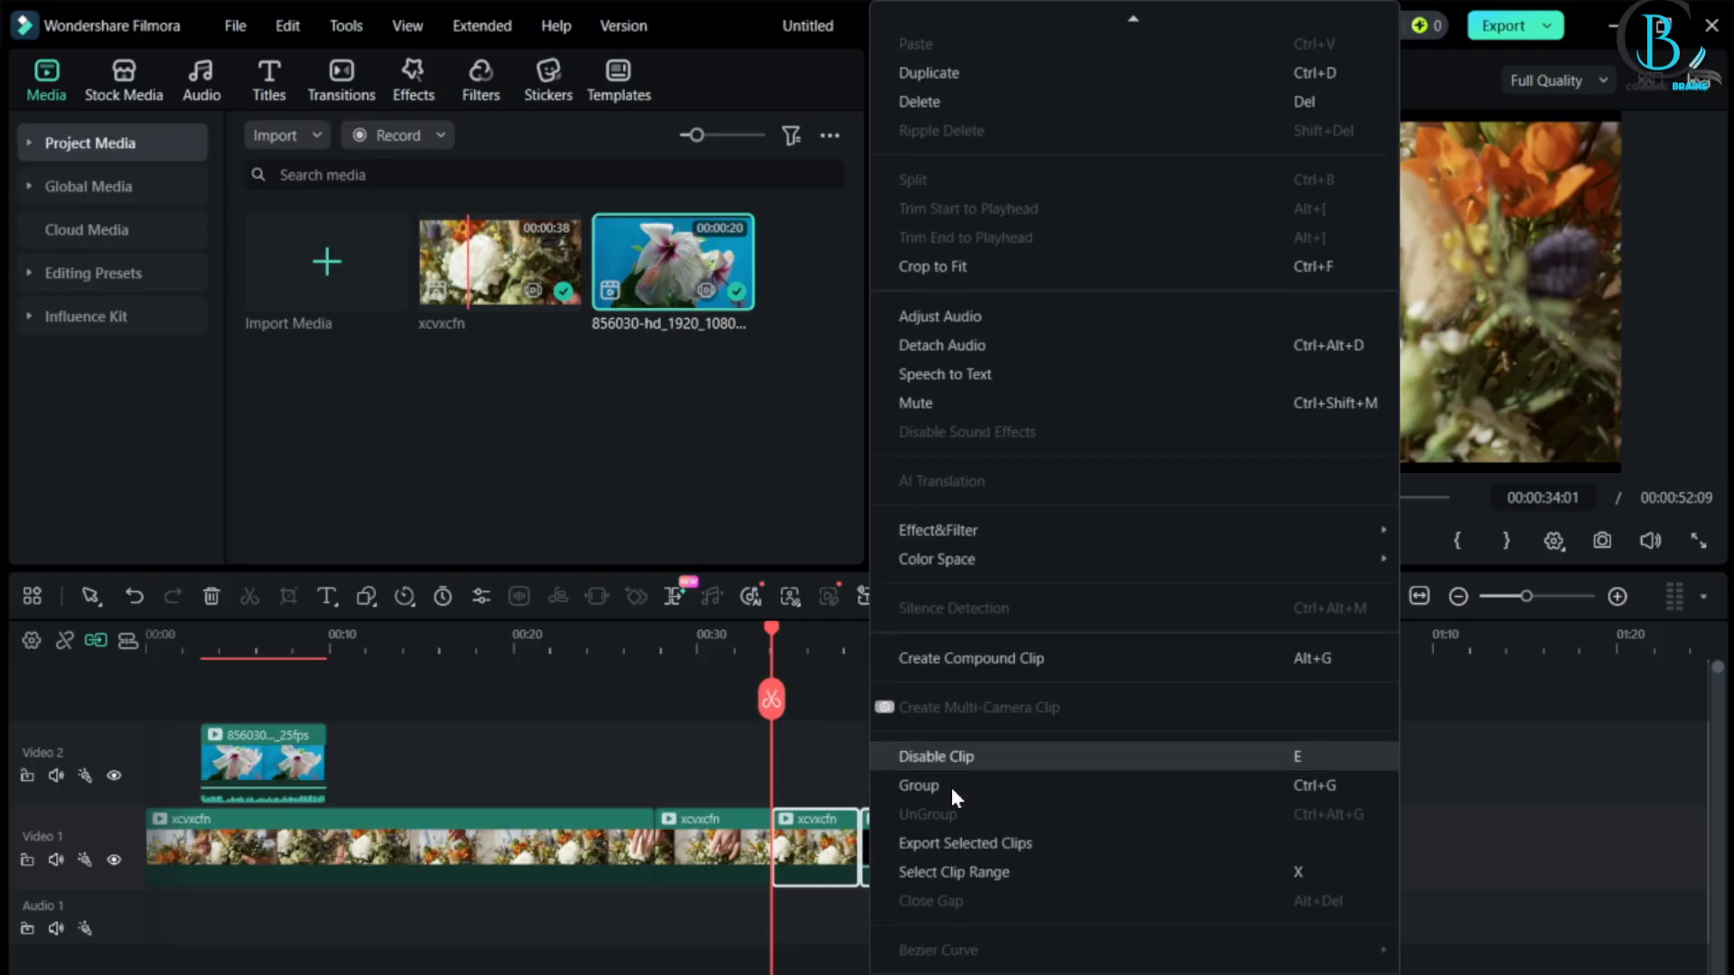
click(1027, 852)
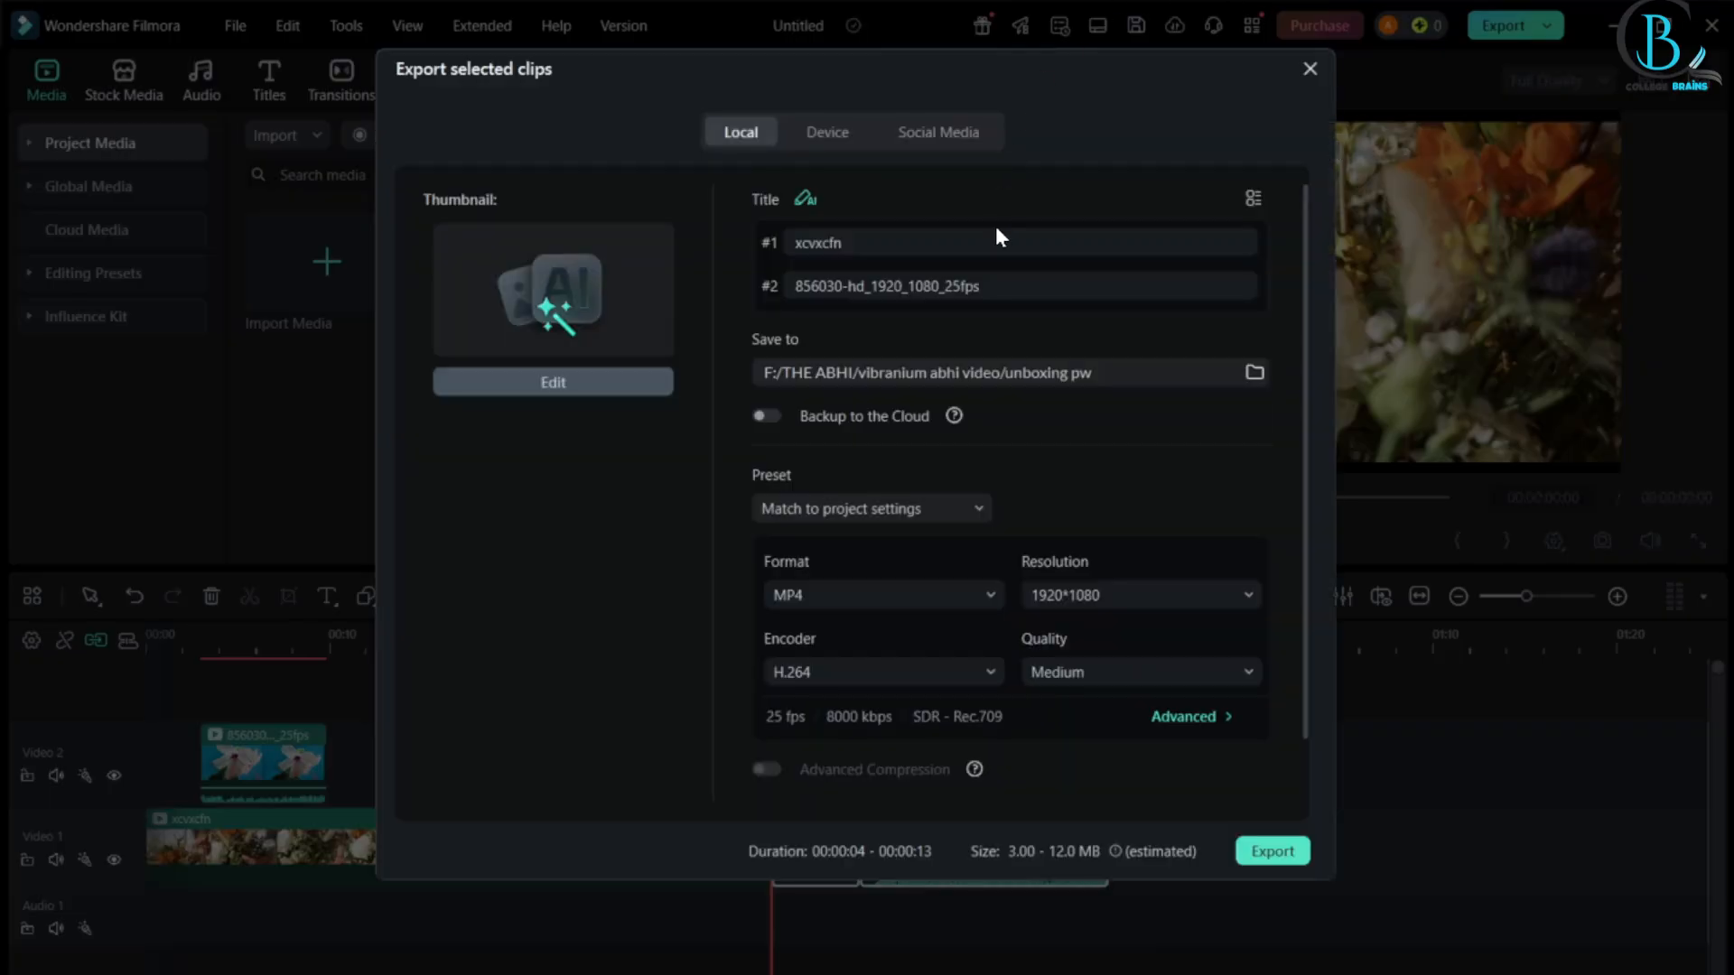
- Set the export save location to the RAW footage folder on drive D
click(1256, 373)
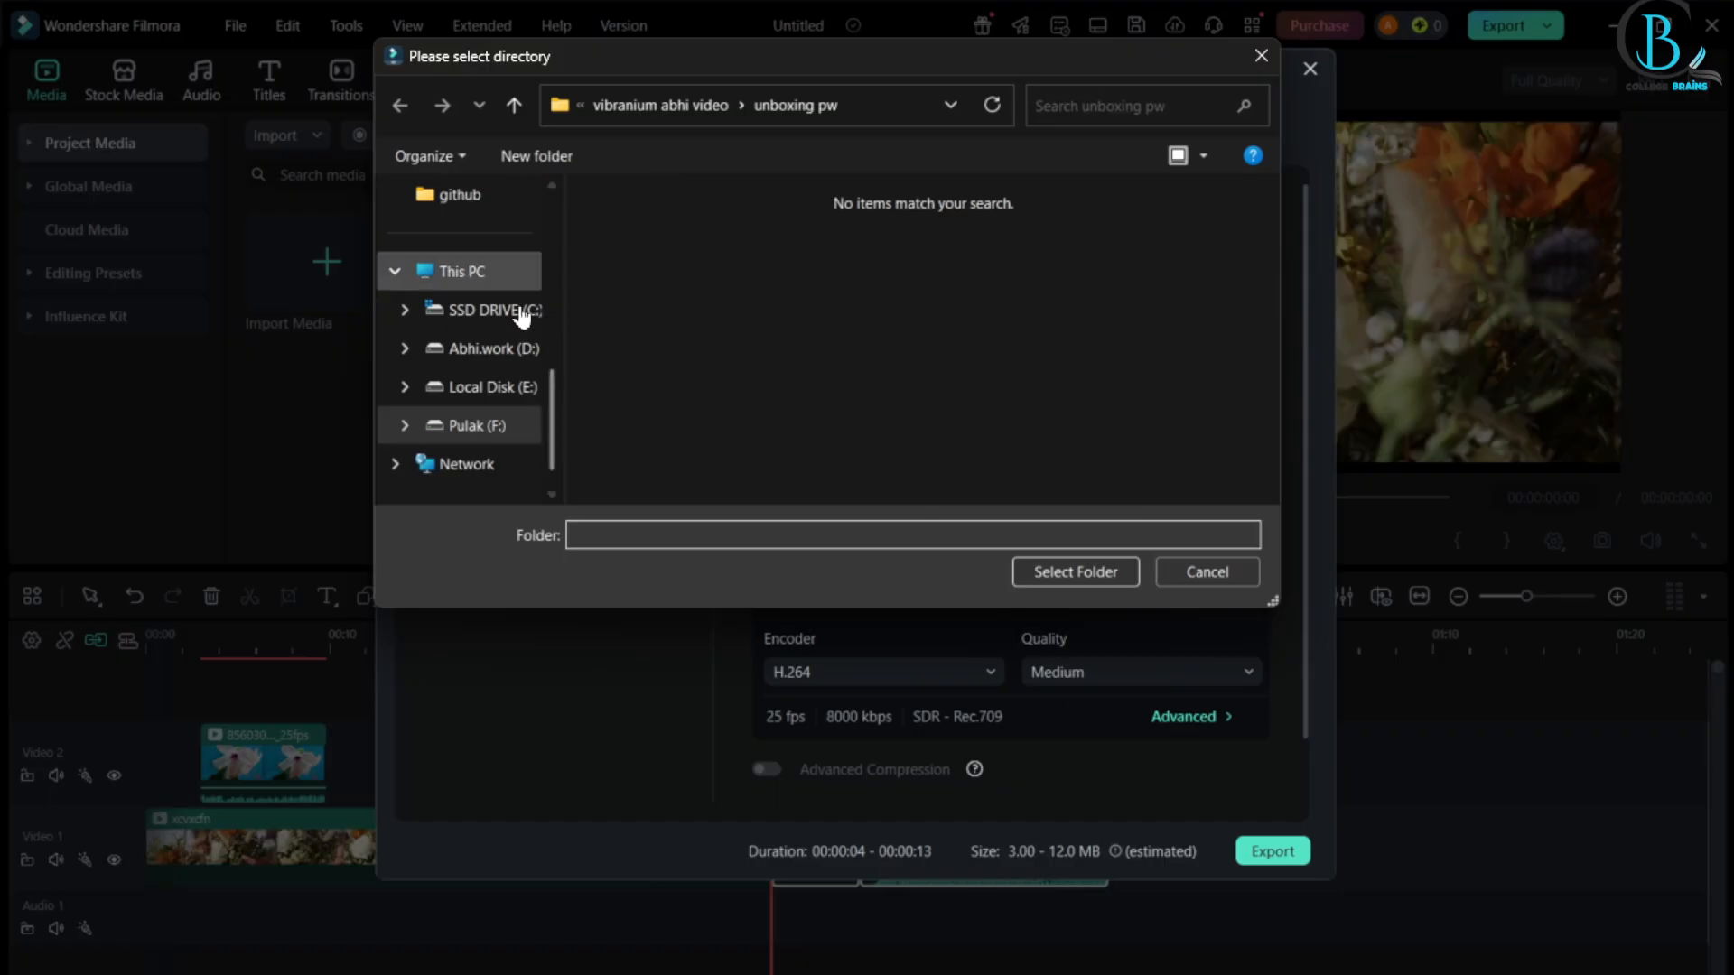
click(483, 348)
scroll(793, 337, down, 2)
click(1057, 452)
double_click(1056, 453)
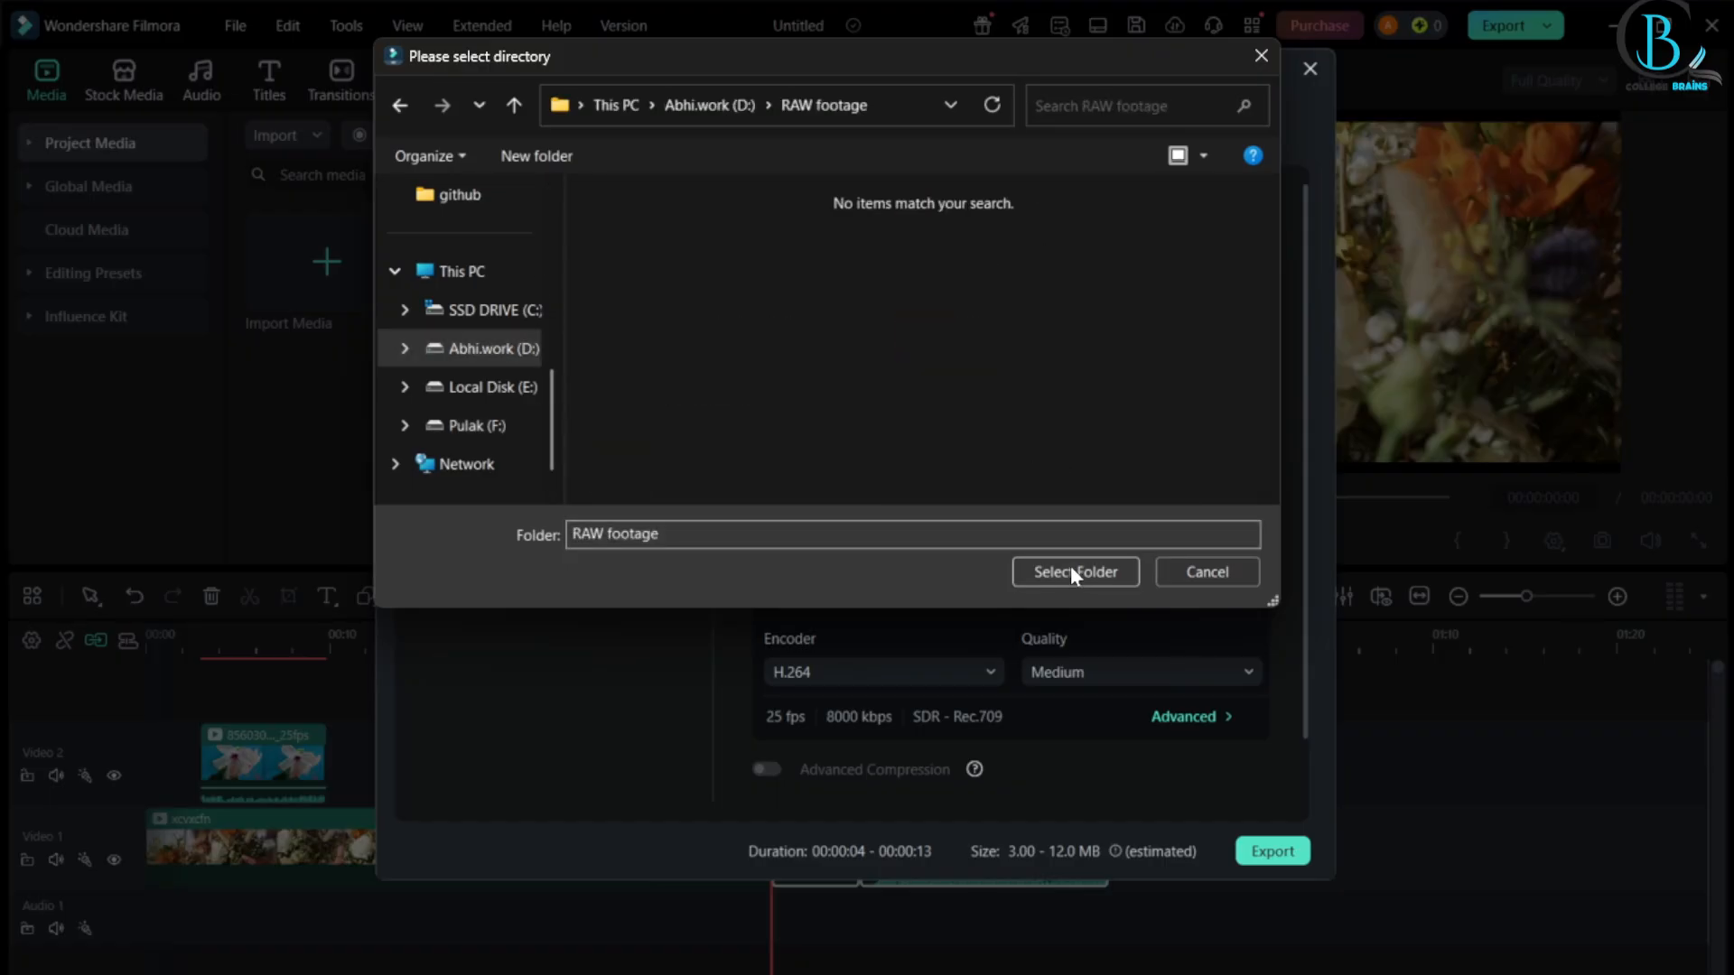
click(1071, 569)
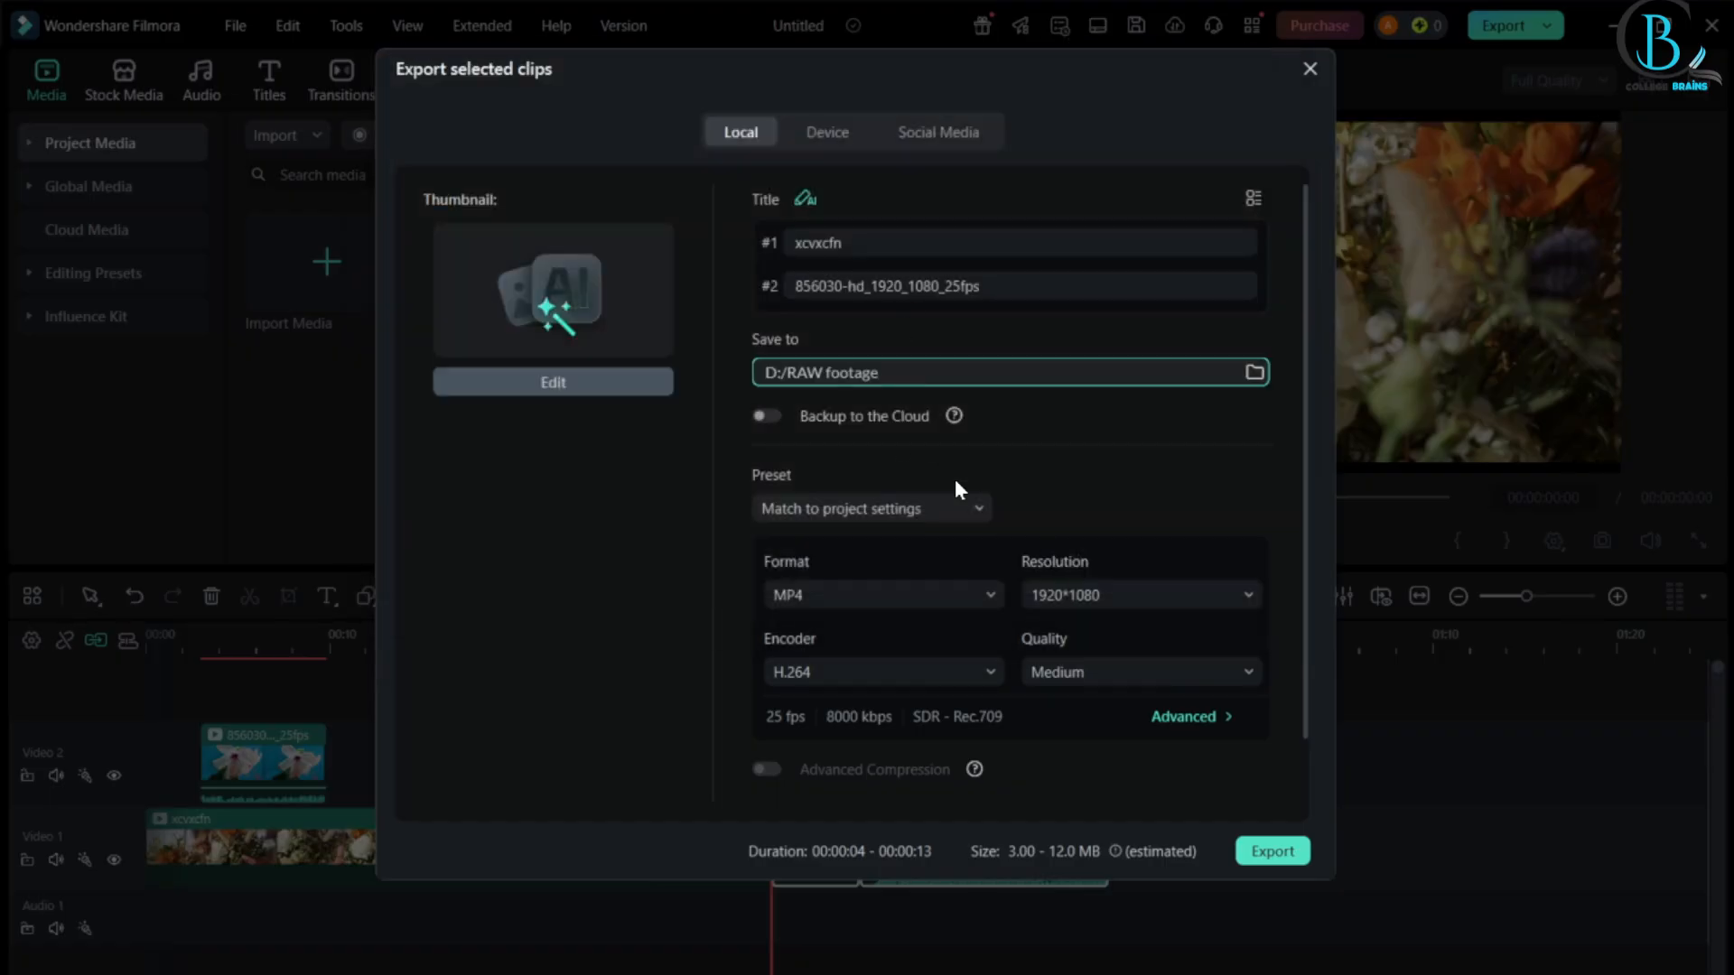
- Review the remaining export options and set the title of the first exported clip to "edit1st"
scroll(1083, 504, down, 1)
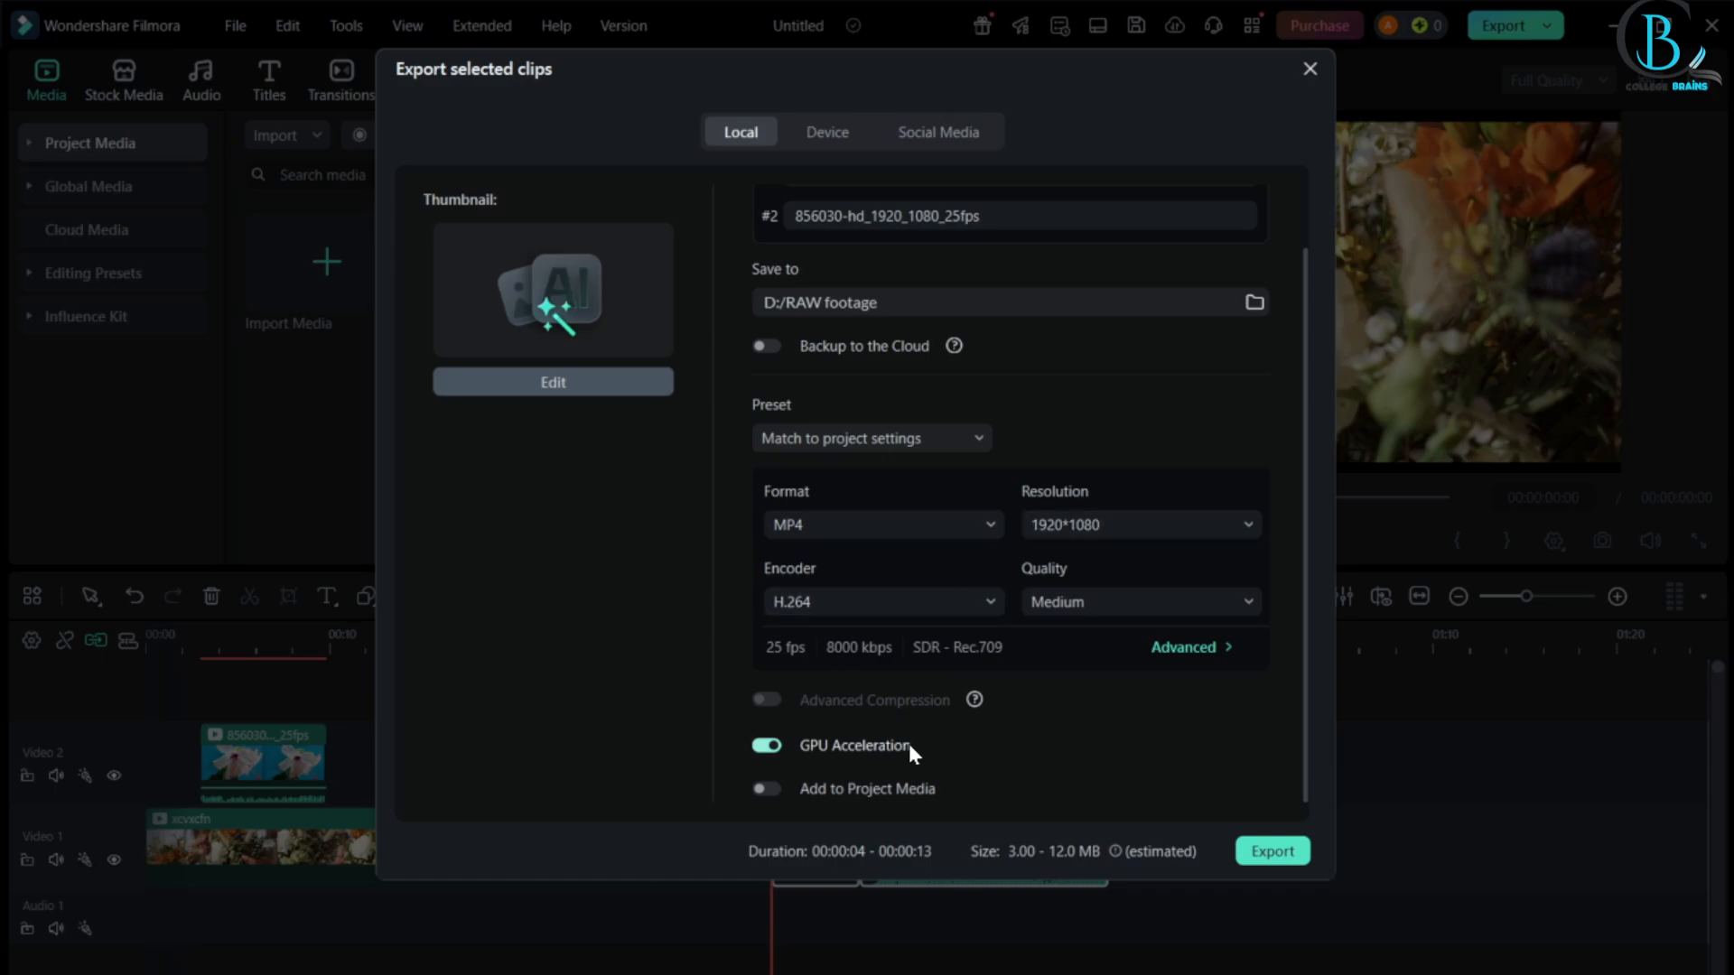
scroll(979, 696, up, 1)
click(846, 242)
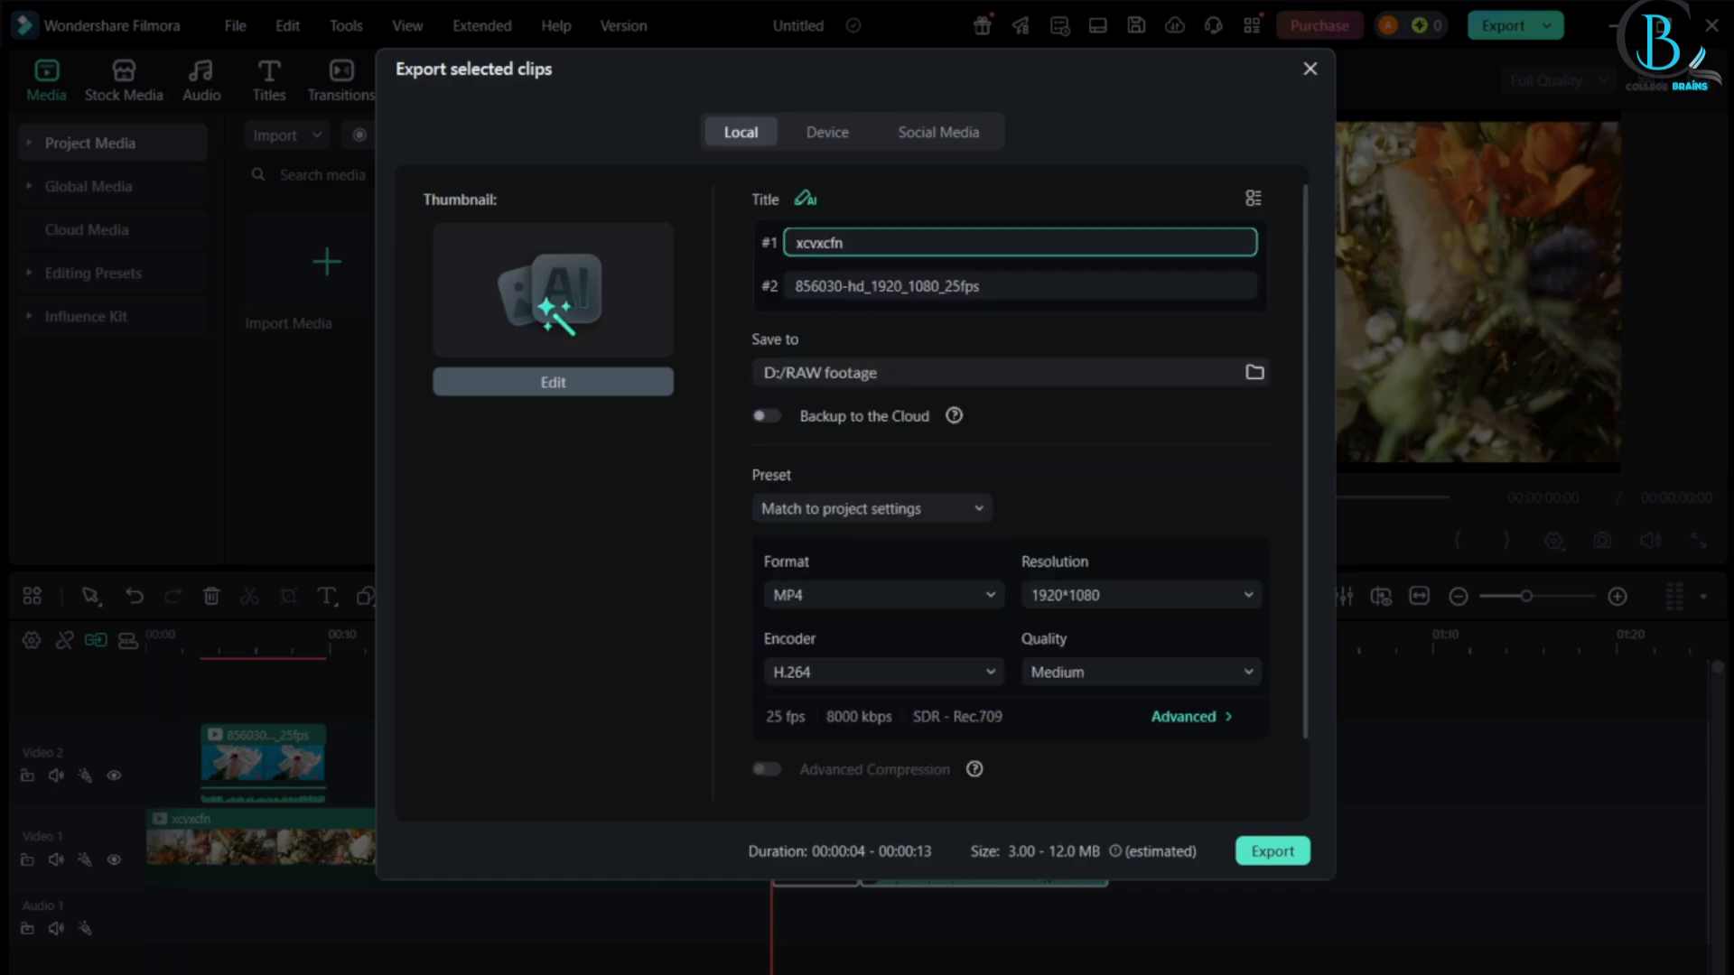
key(ctrl+a)
text(edit1st)
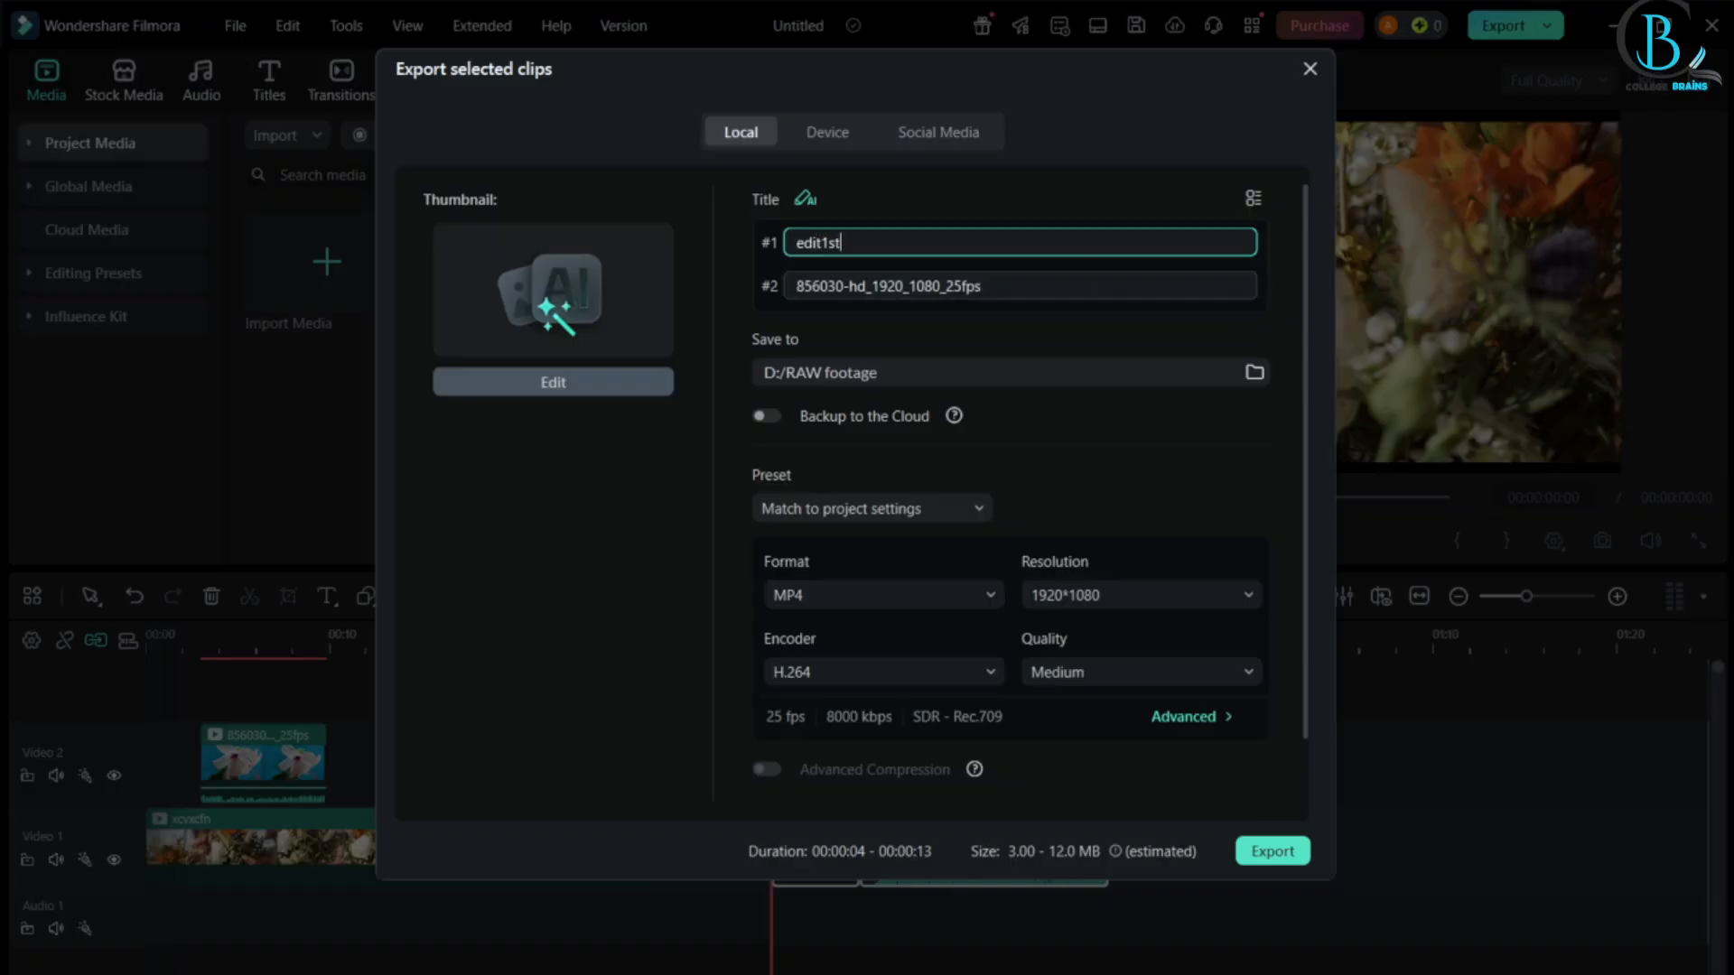
- Clear the title of the second exported clip and begin a new one with "ed"
click(994, 285)
key(ctrl+a)
key(BackSpace)
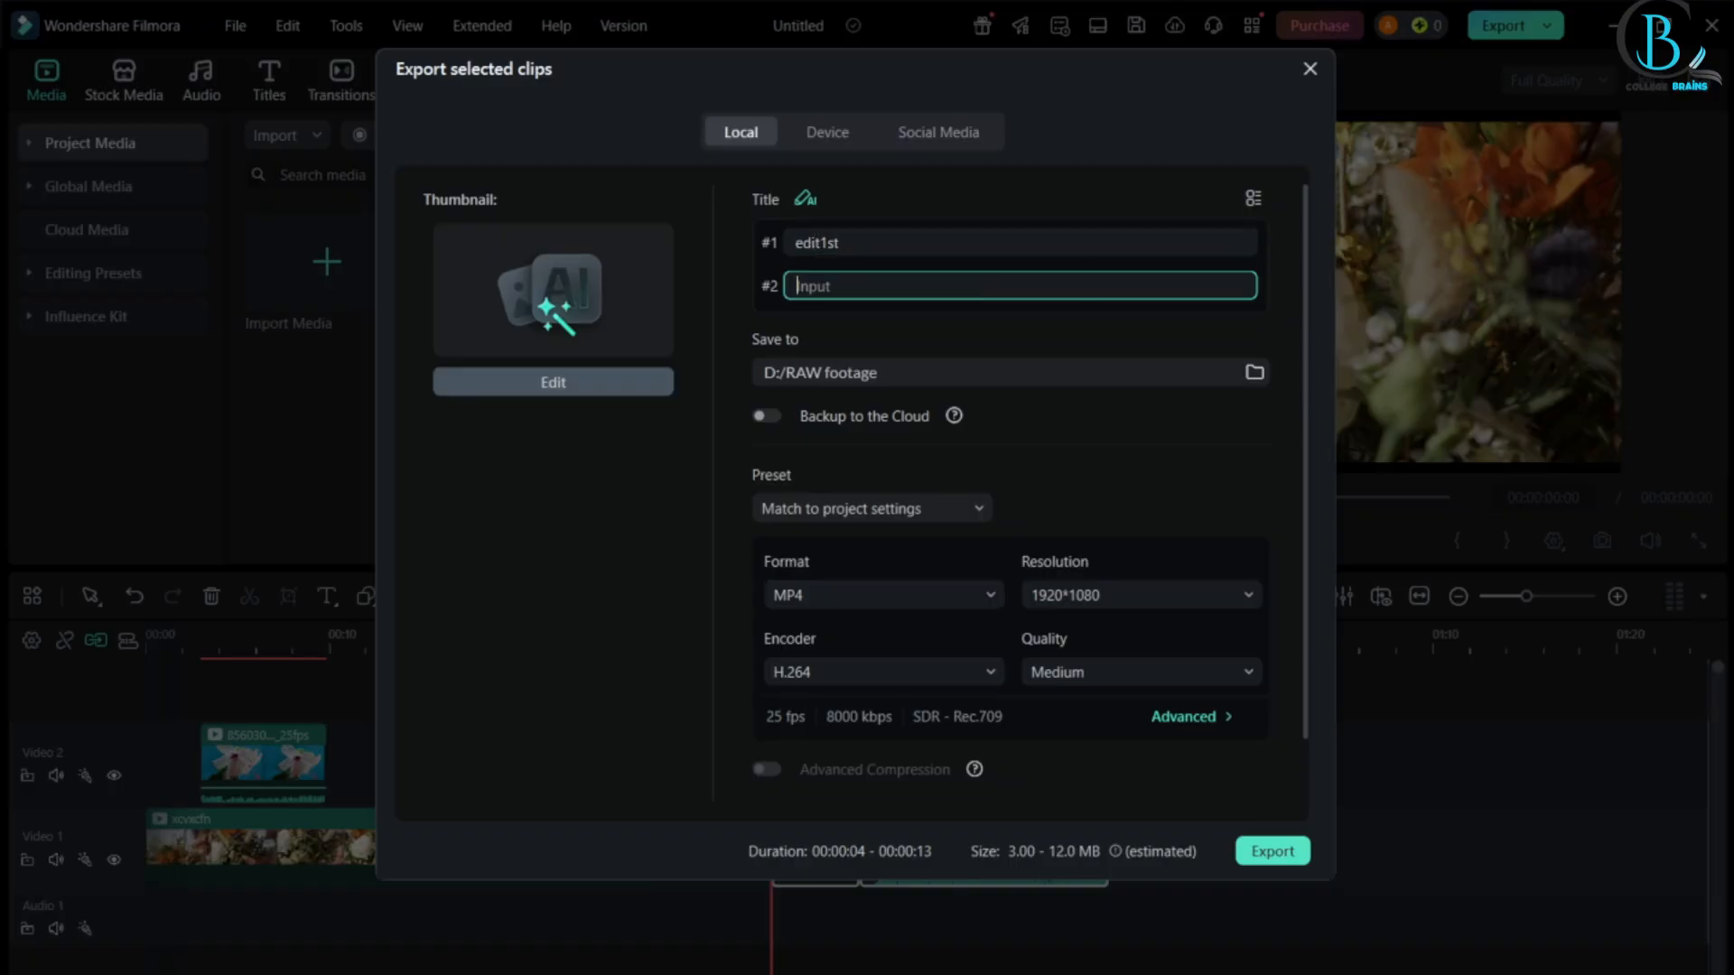
key(ctrl+z)
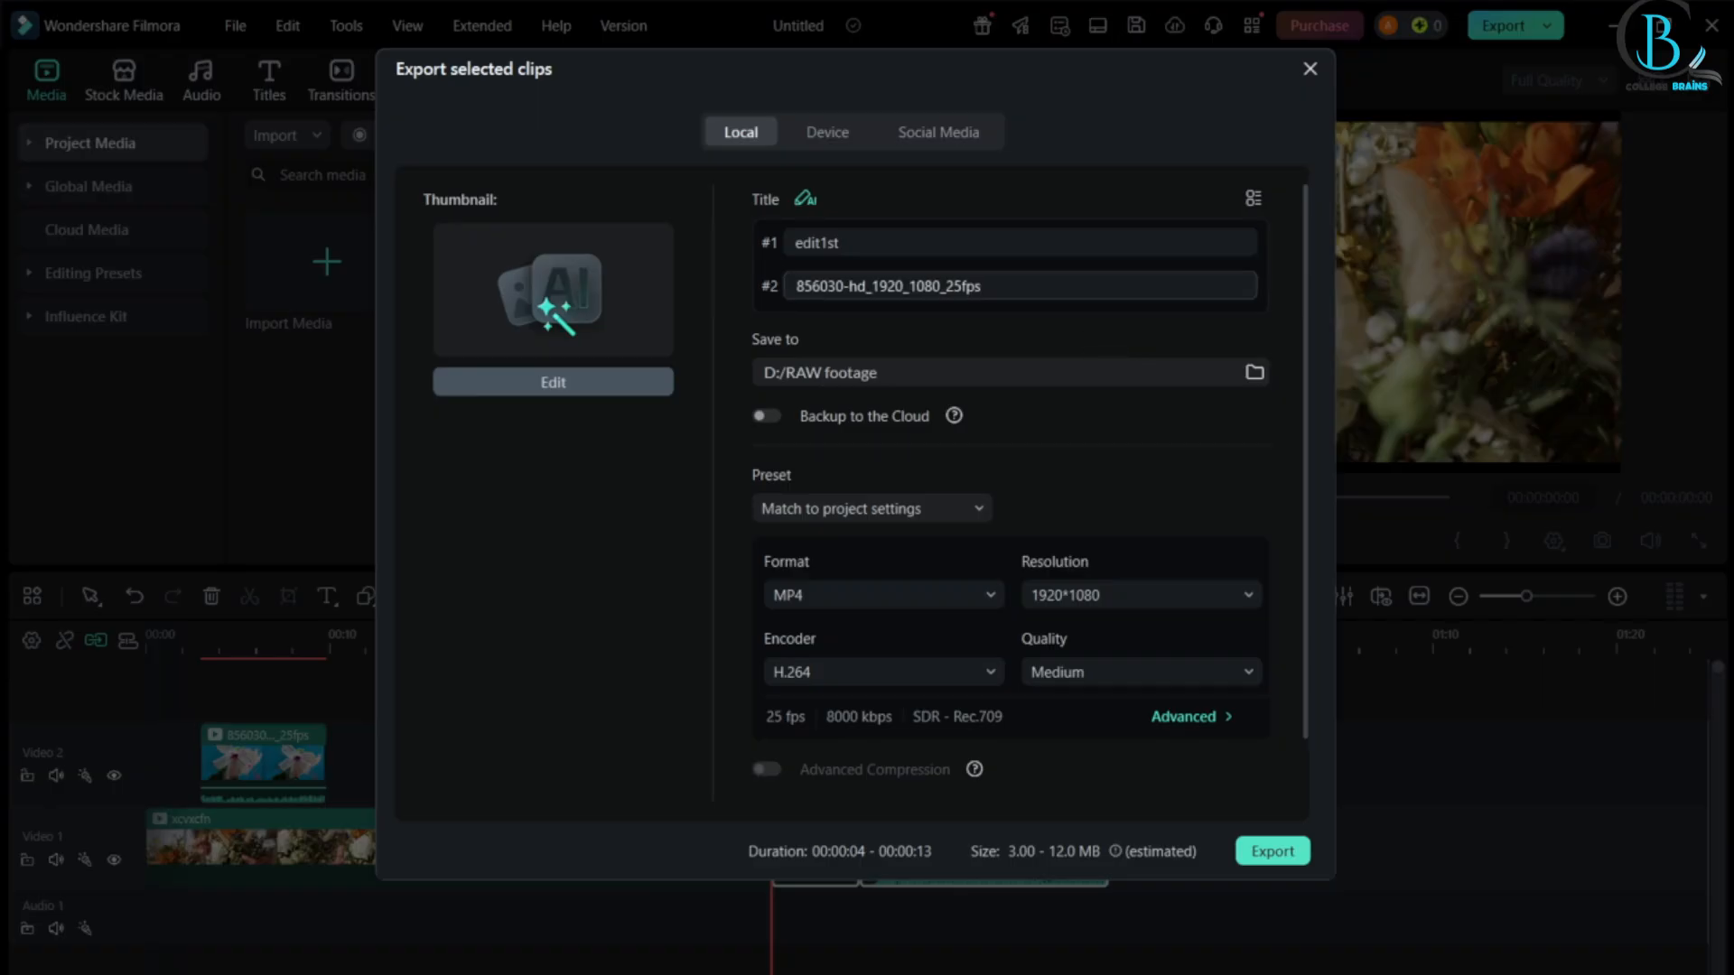
key(ctrl+a)
key(BackSpace)
text(ed)
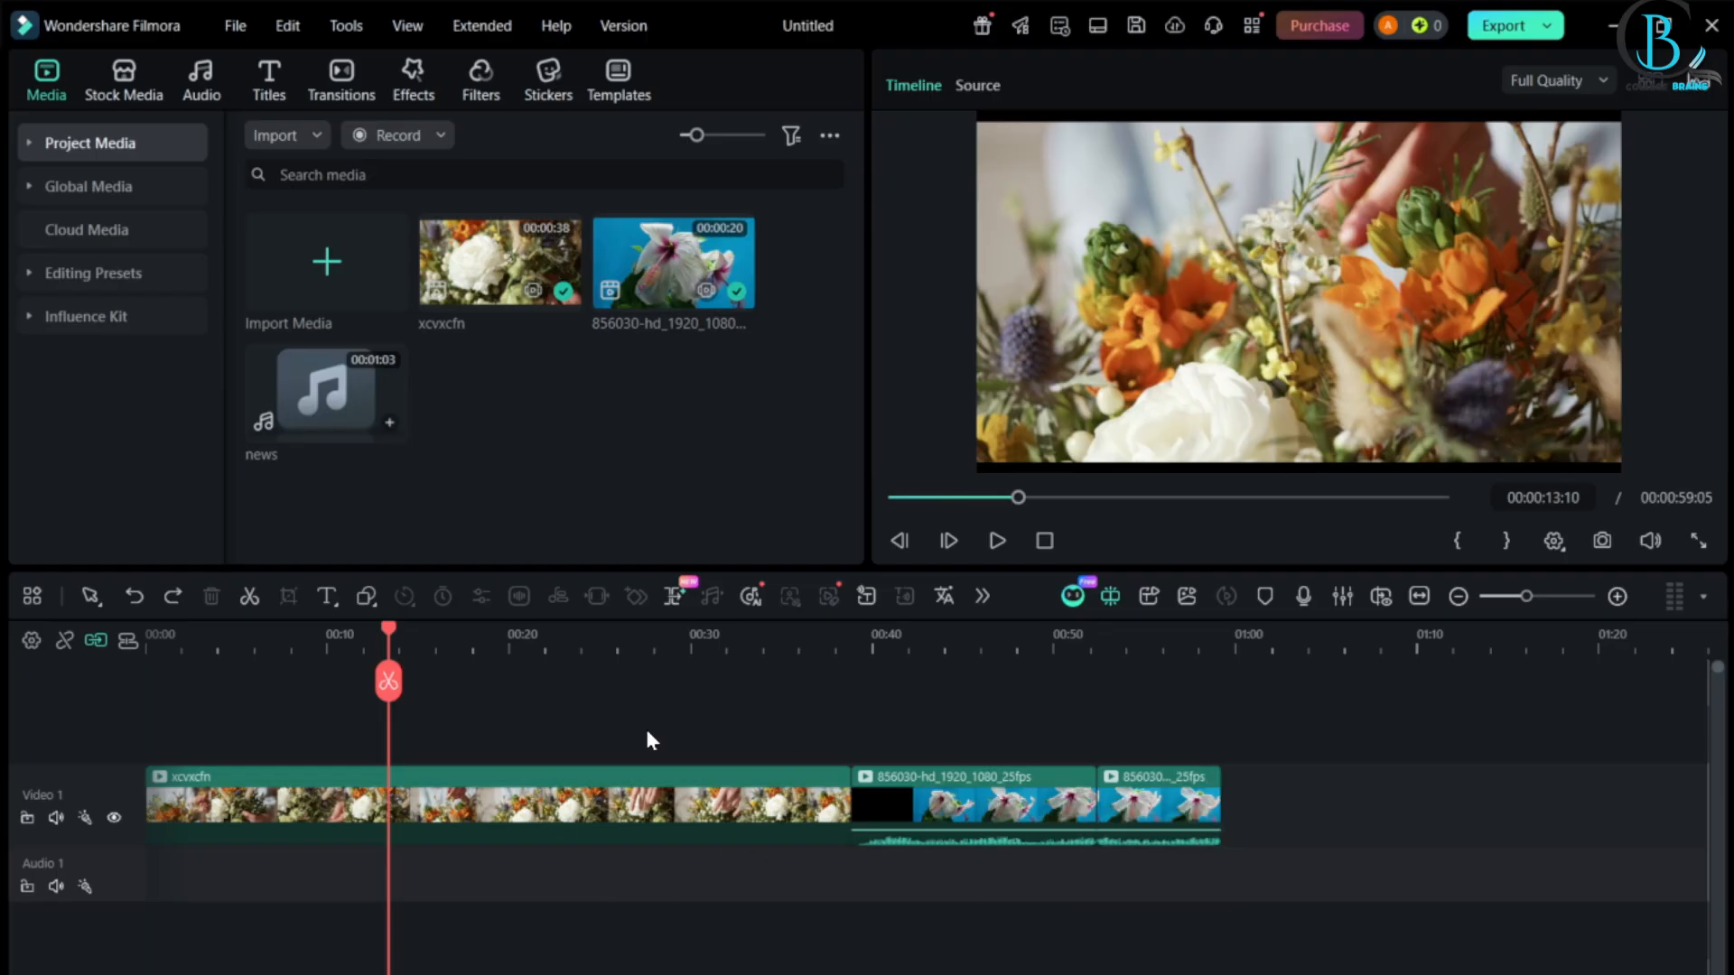
- Split the xcvxcfn clip at about 14.5 and 22.5 seconds, with the playhead left at 00:00:09:14
drag(393, 697, 320, 683)
click(553, 686)
click(410, 681)
click(1125, 702)
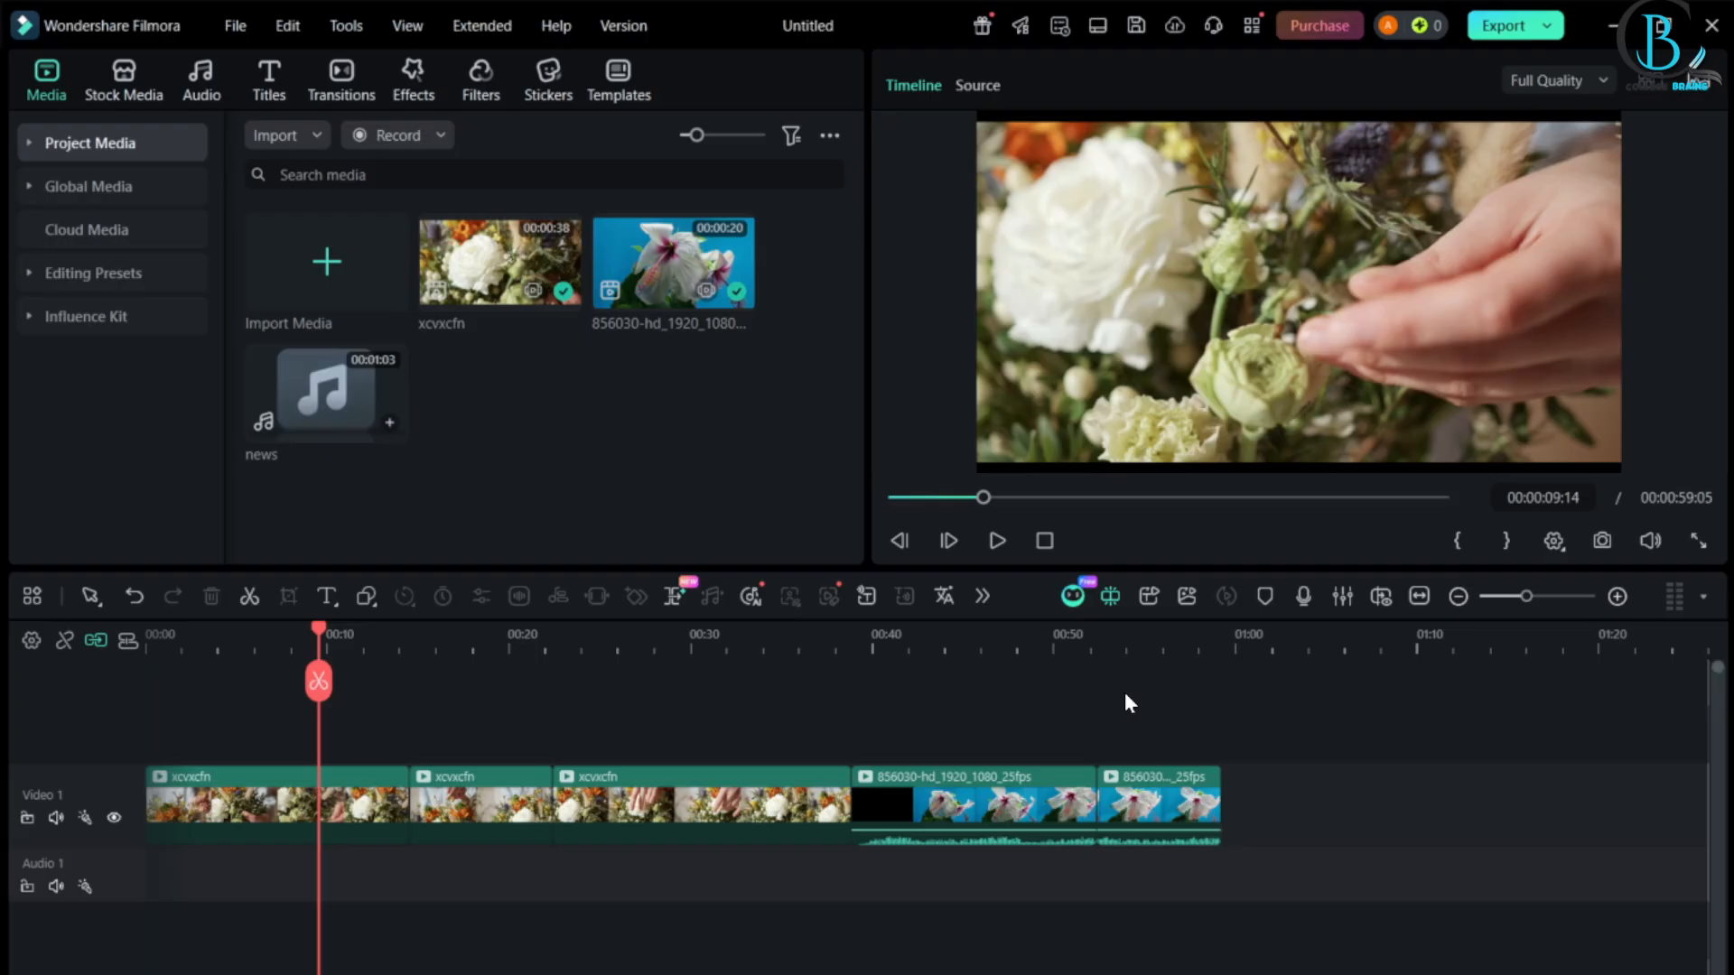
click(393, 789)
click(539, 795)
key(ctrl+a)
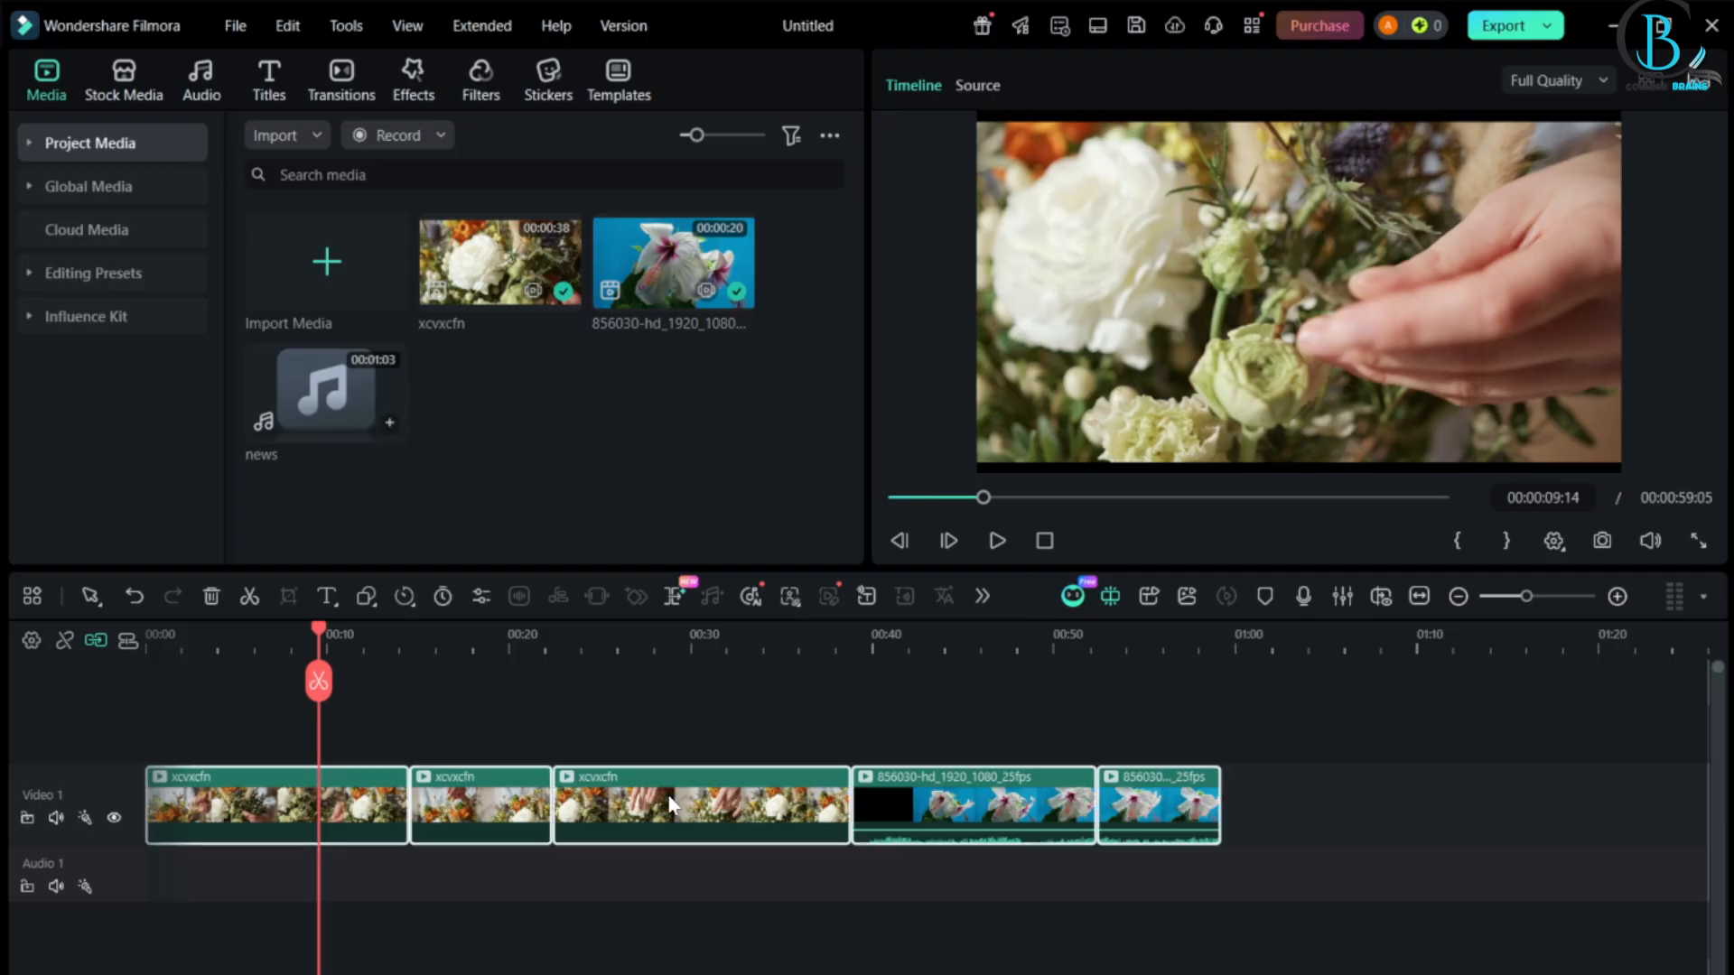
right_click(669, 803)
click(1463, 770)
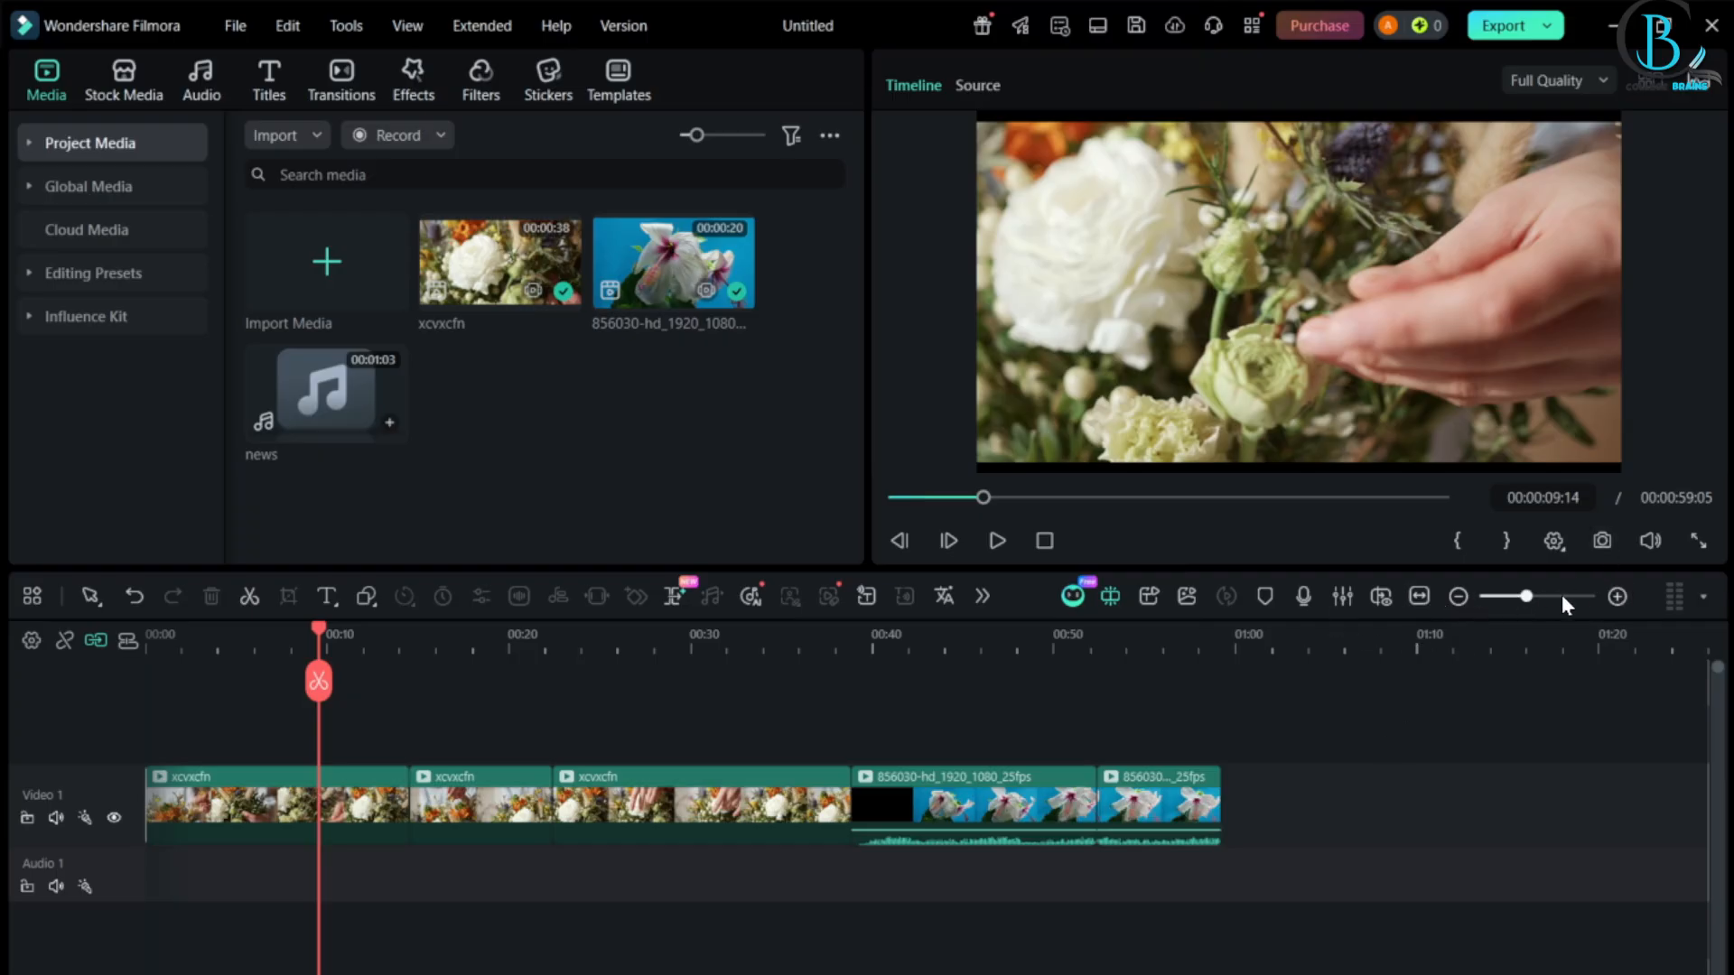
- Open the audio adjustment settings of the first 856030-hd_1920_1080_25fps clip on Video 1
mouse_move(1534, 594)
mouse_down()
mouse_move(1565, 598)
mouse_move(1504, 598)
mouse_move(1541, 600)
mouse_up()
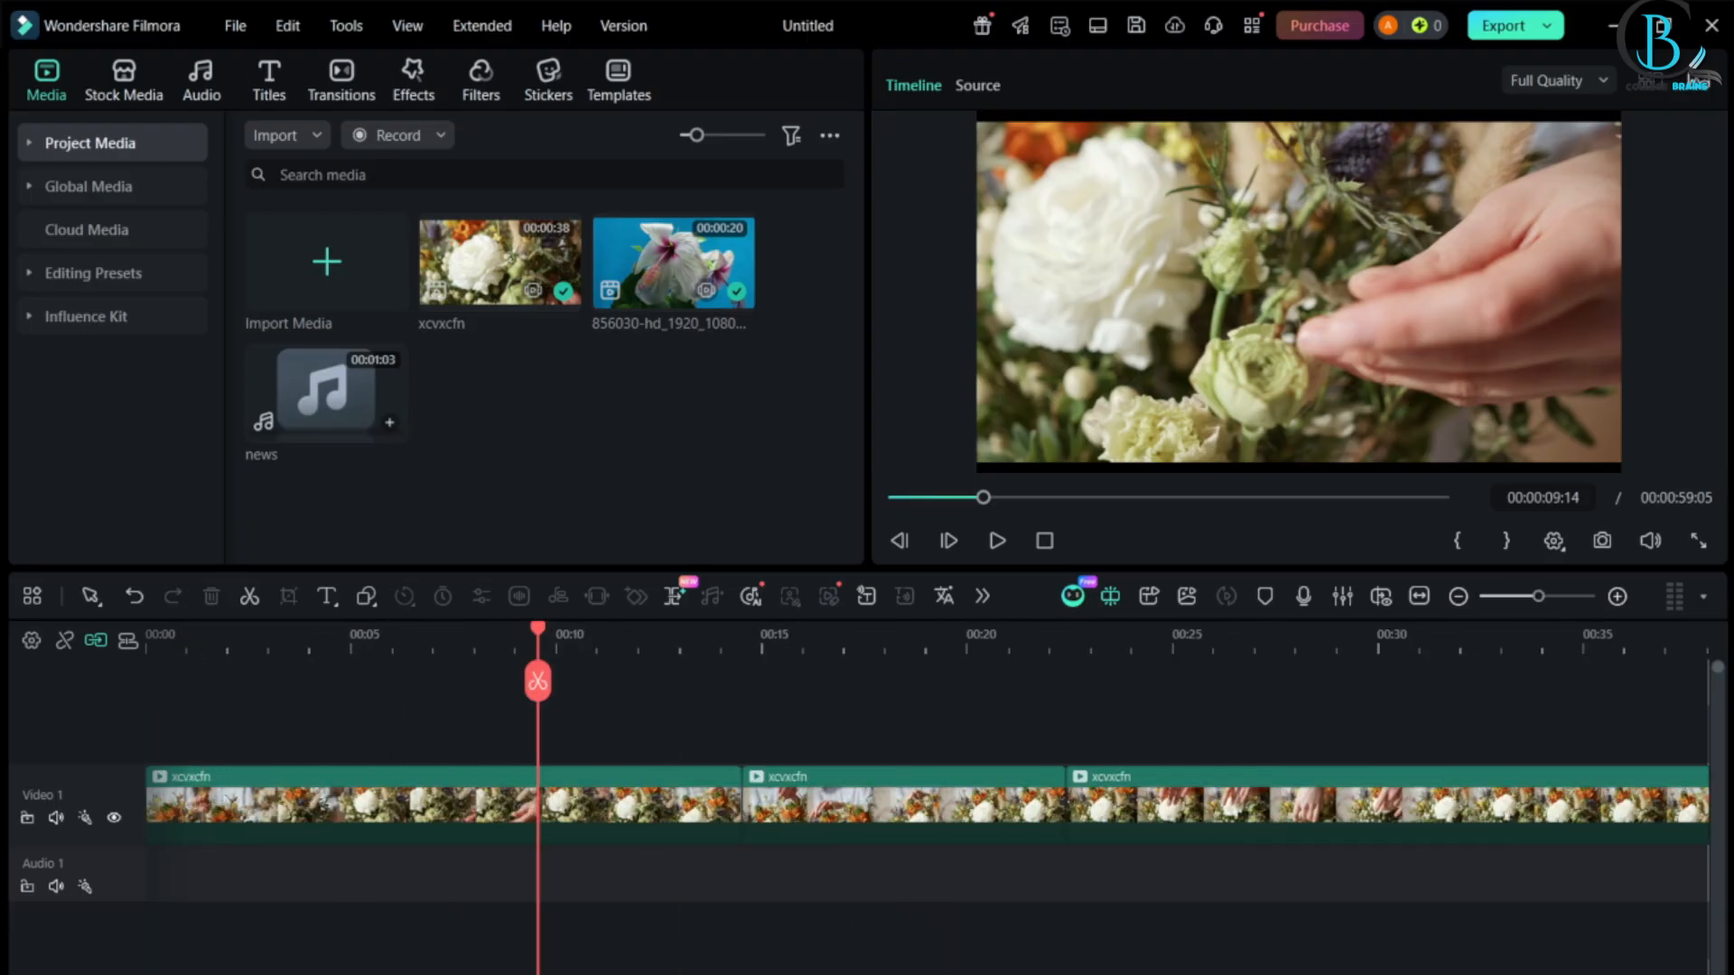
scroll(928, 795, right, 10)
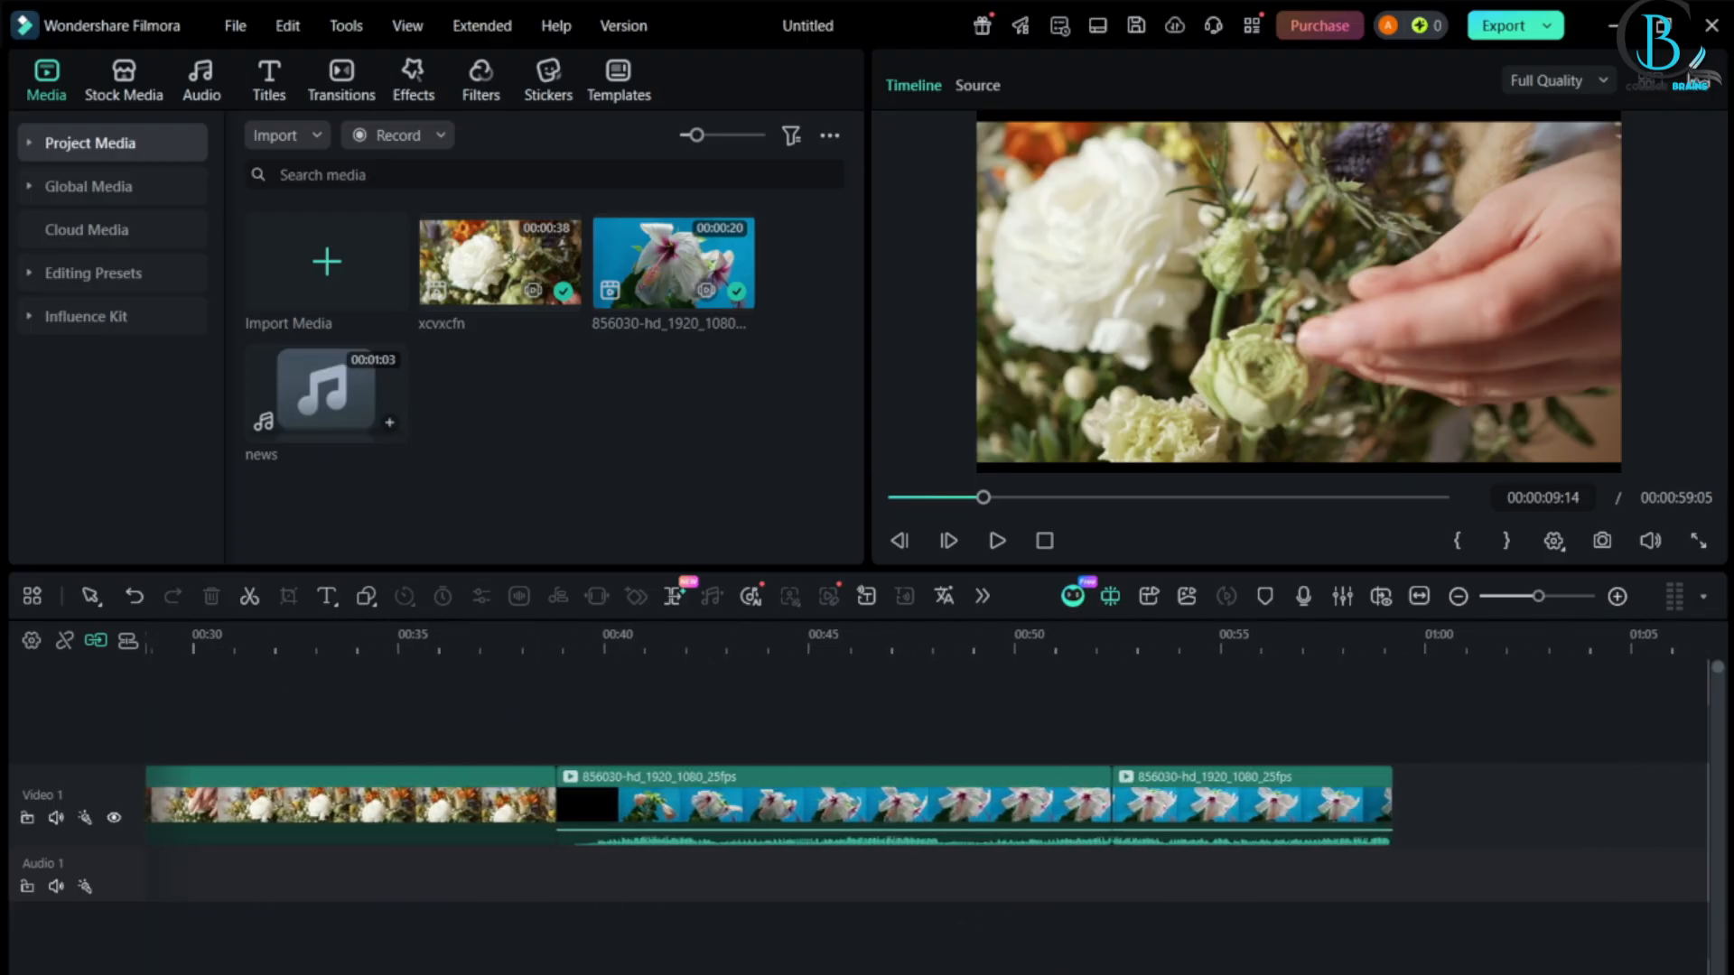
scroll(928, 795, left, 1)
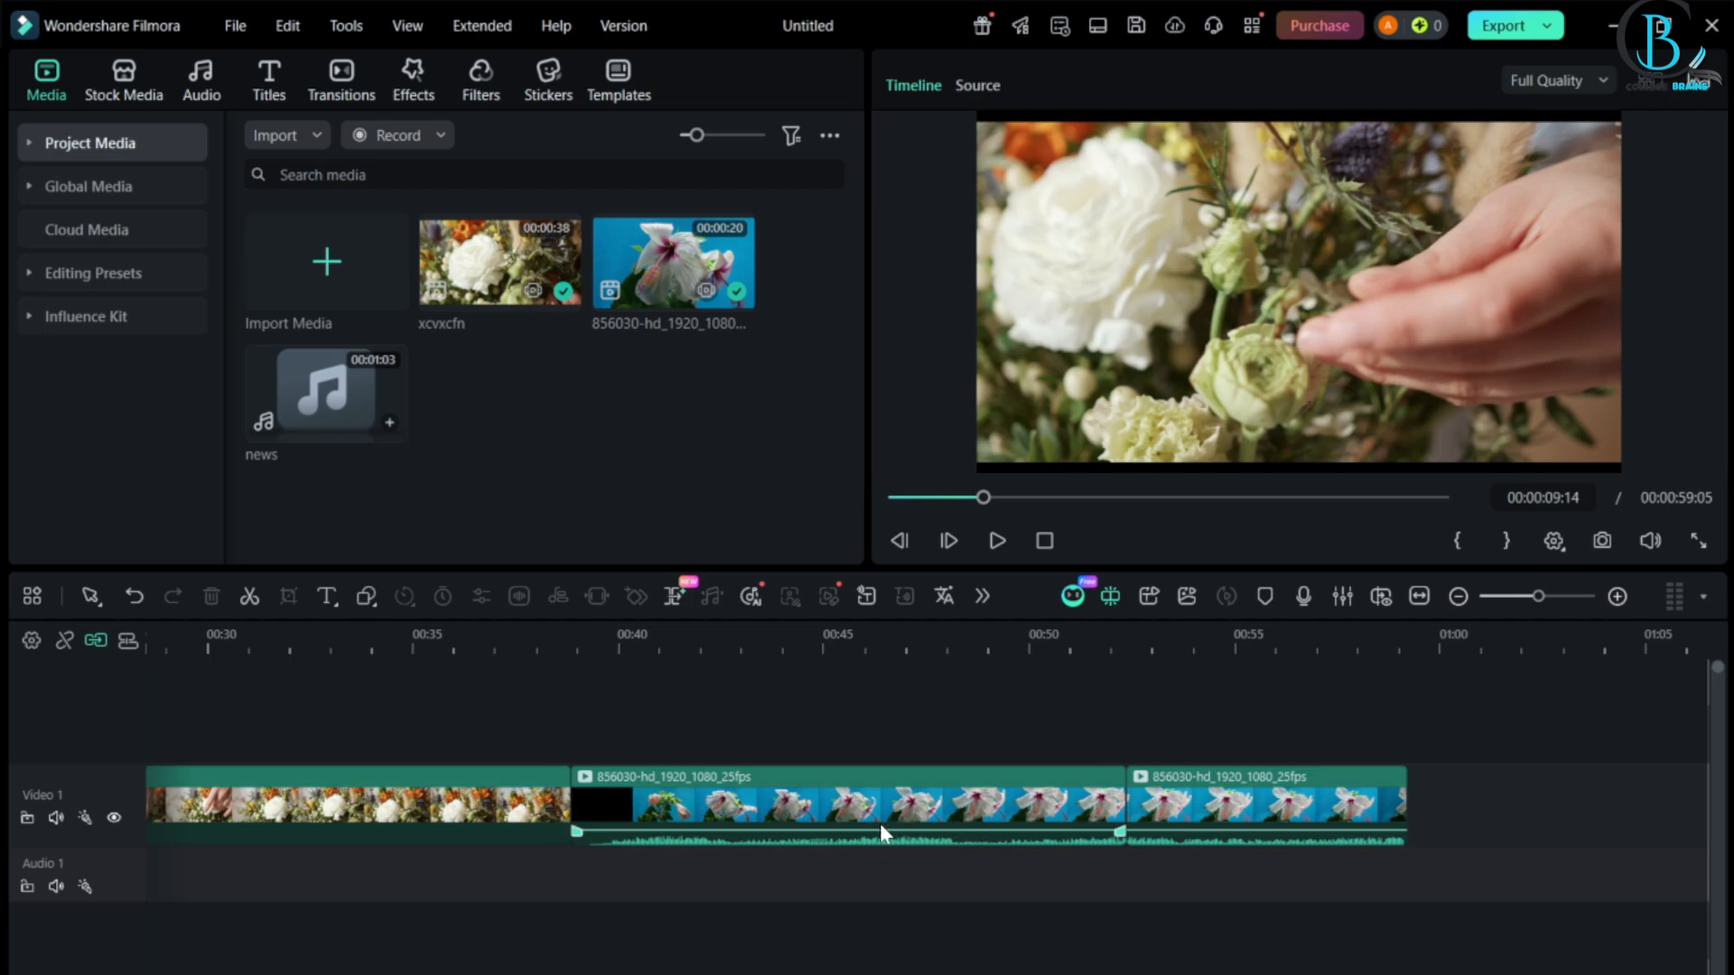
click(908, 826)
right_click(907, 825)
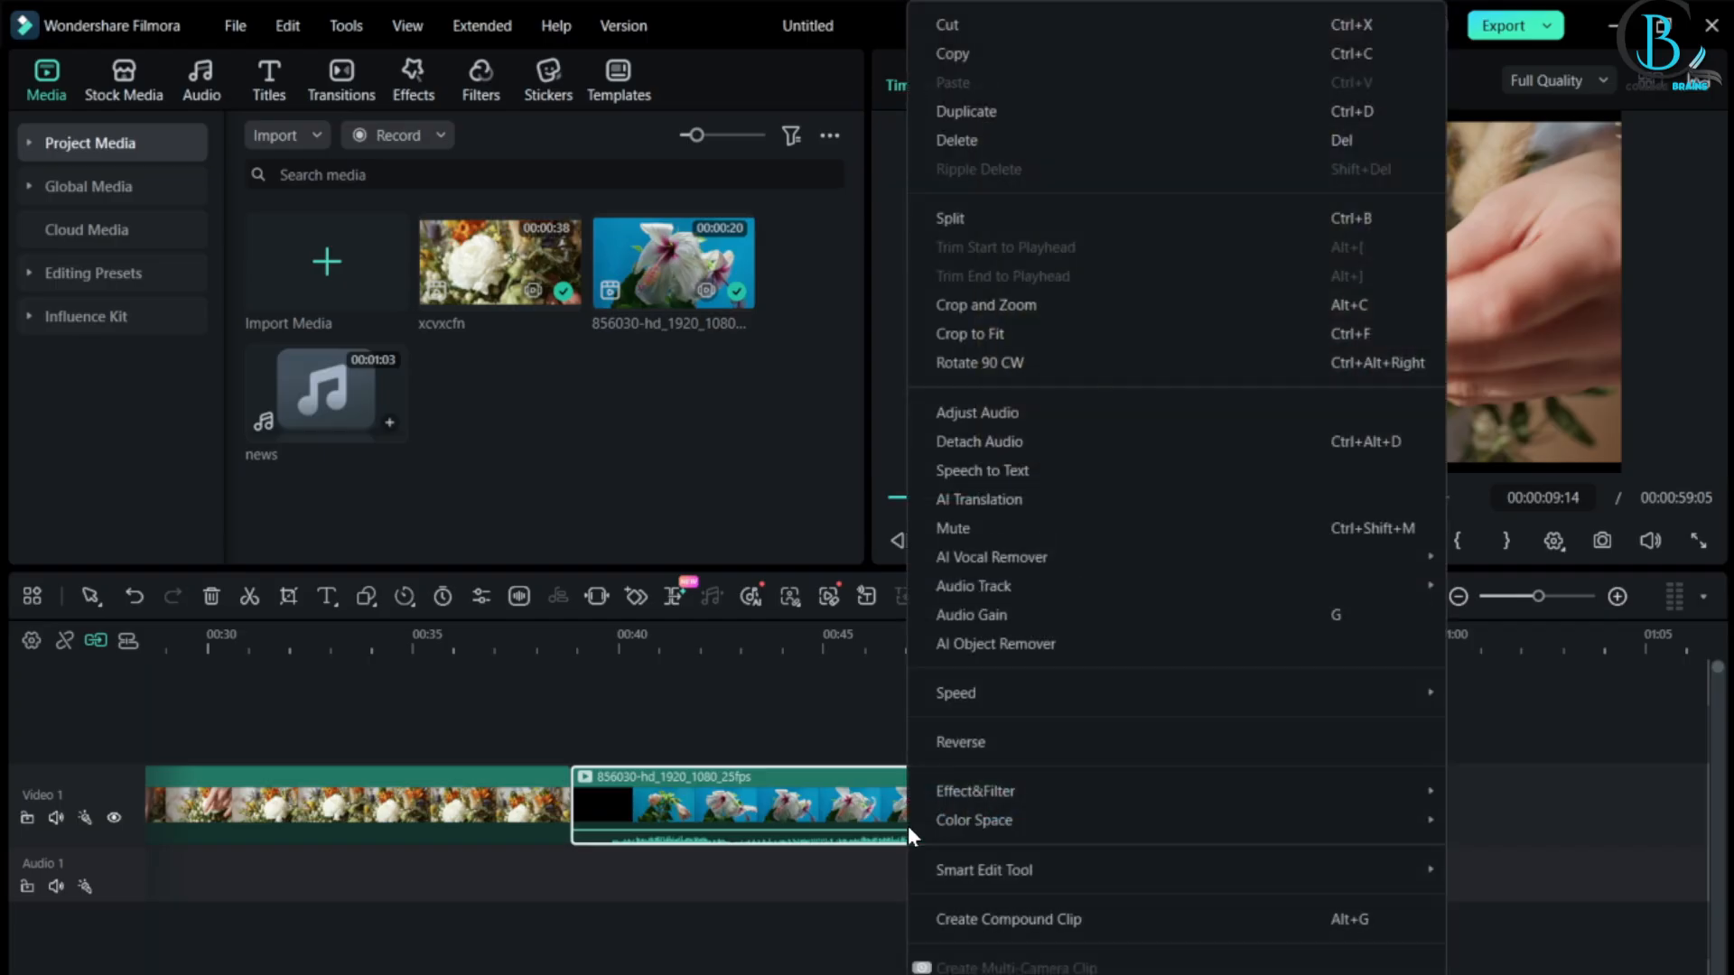
click(740, 919)
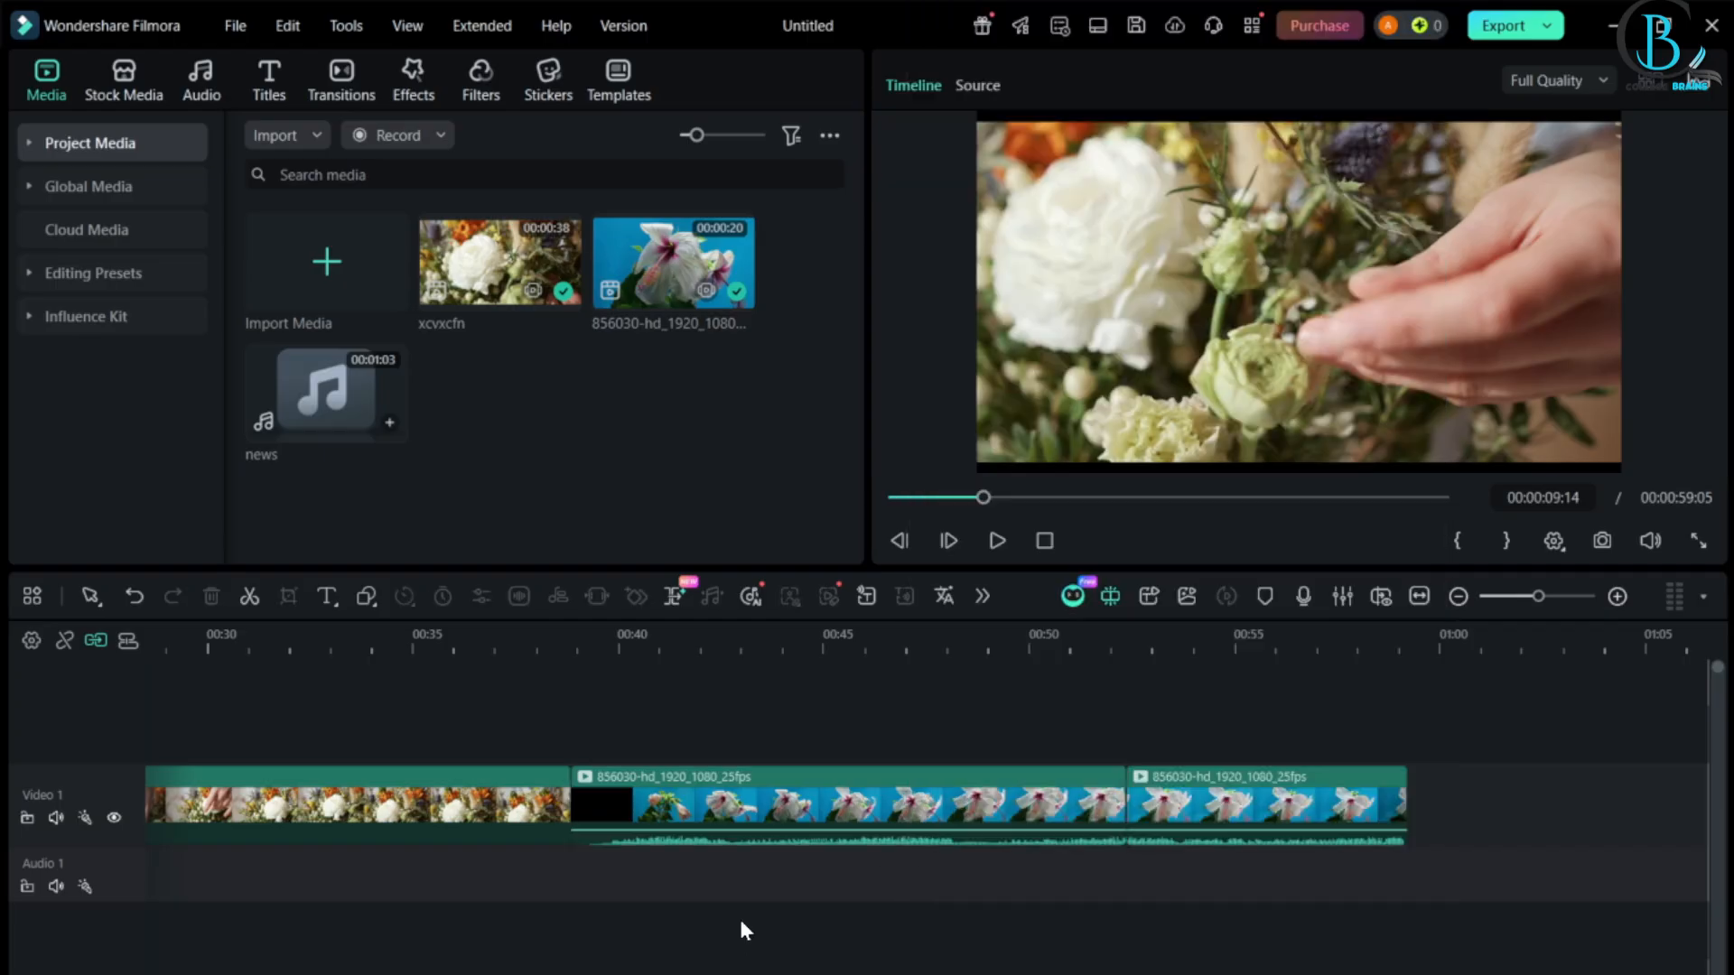
click(903, 791)
right_click(902, 791)
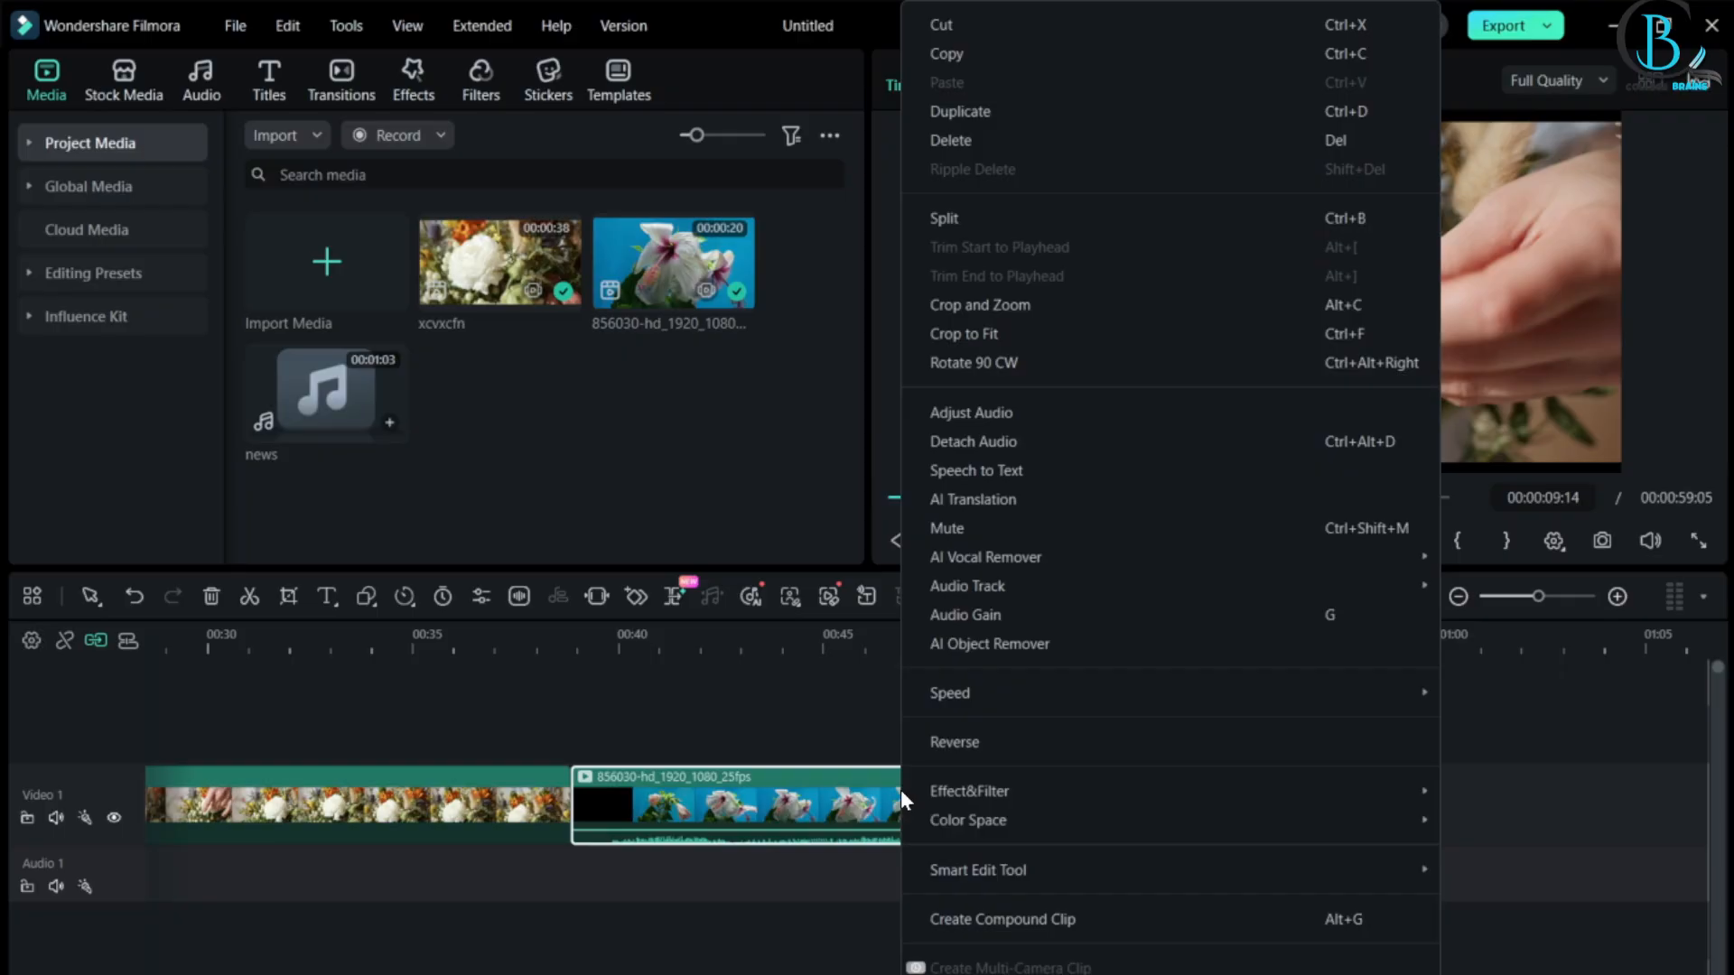
click(1272, 409)
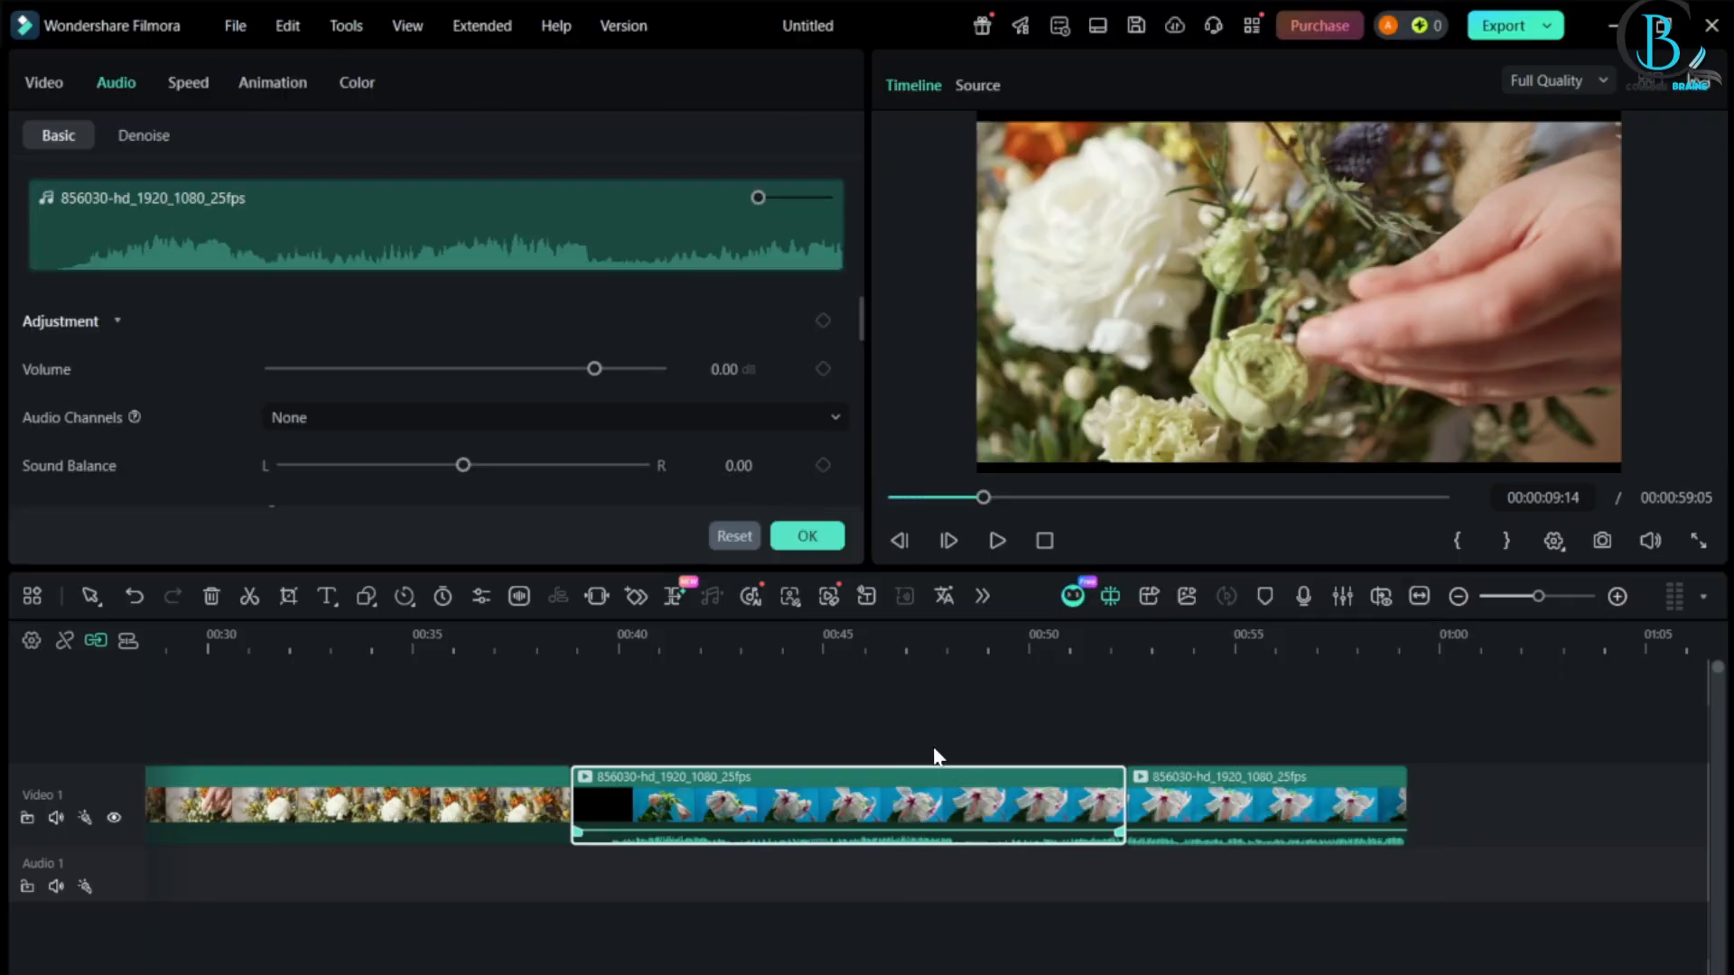
- Detach the audio of the first 856030-hd_1920_1080_25fps clip onto the Audio 1 track
right_click(914, 796)
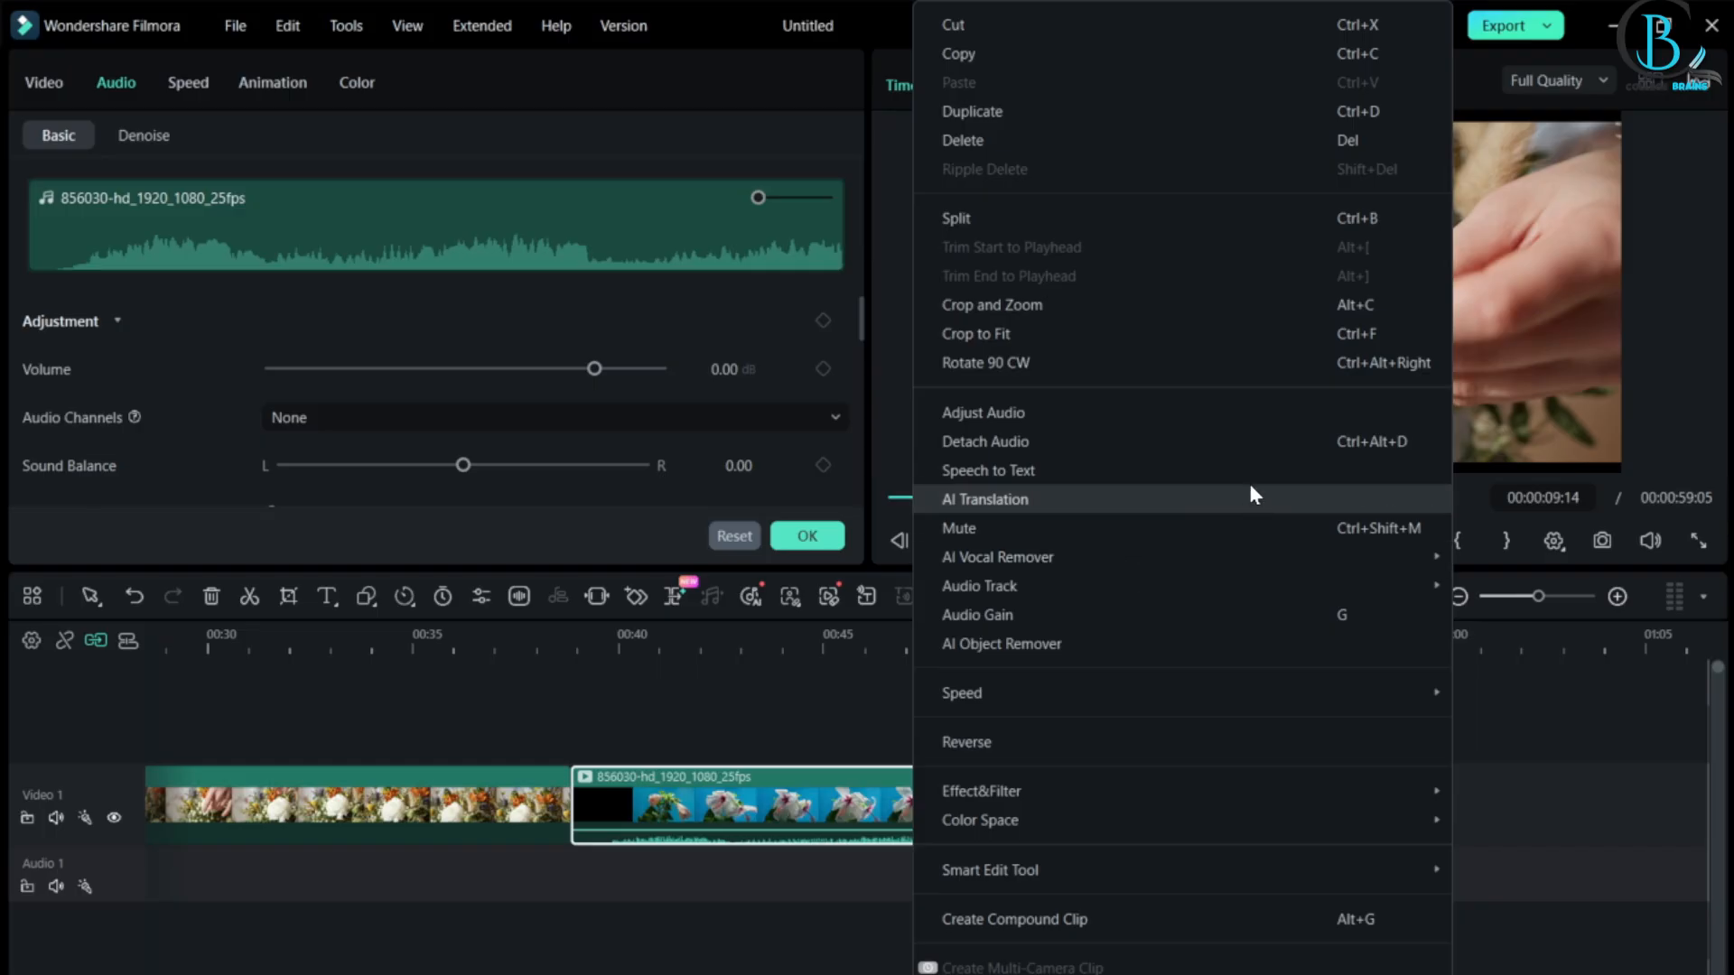
click(1332, 439)
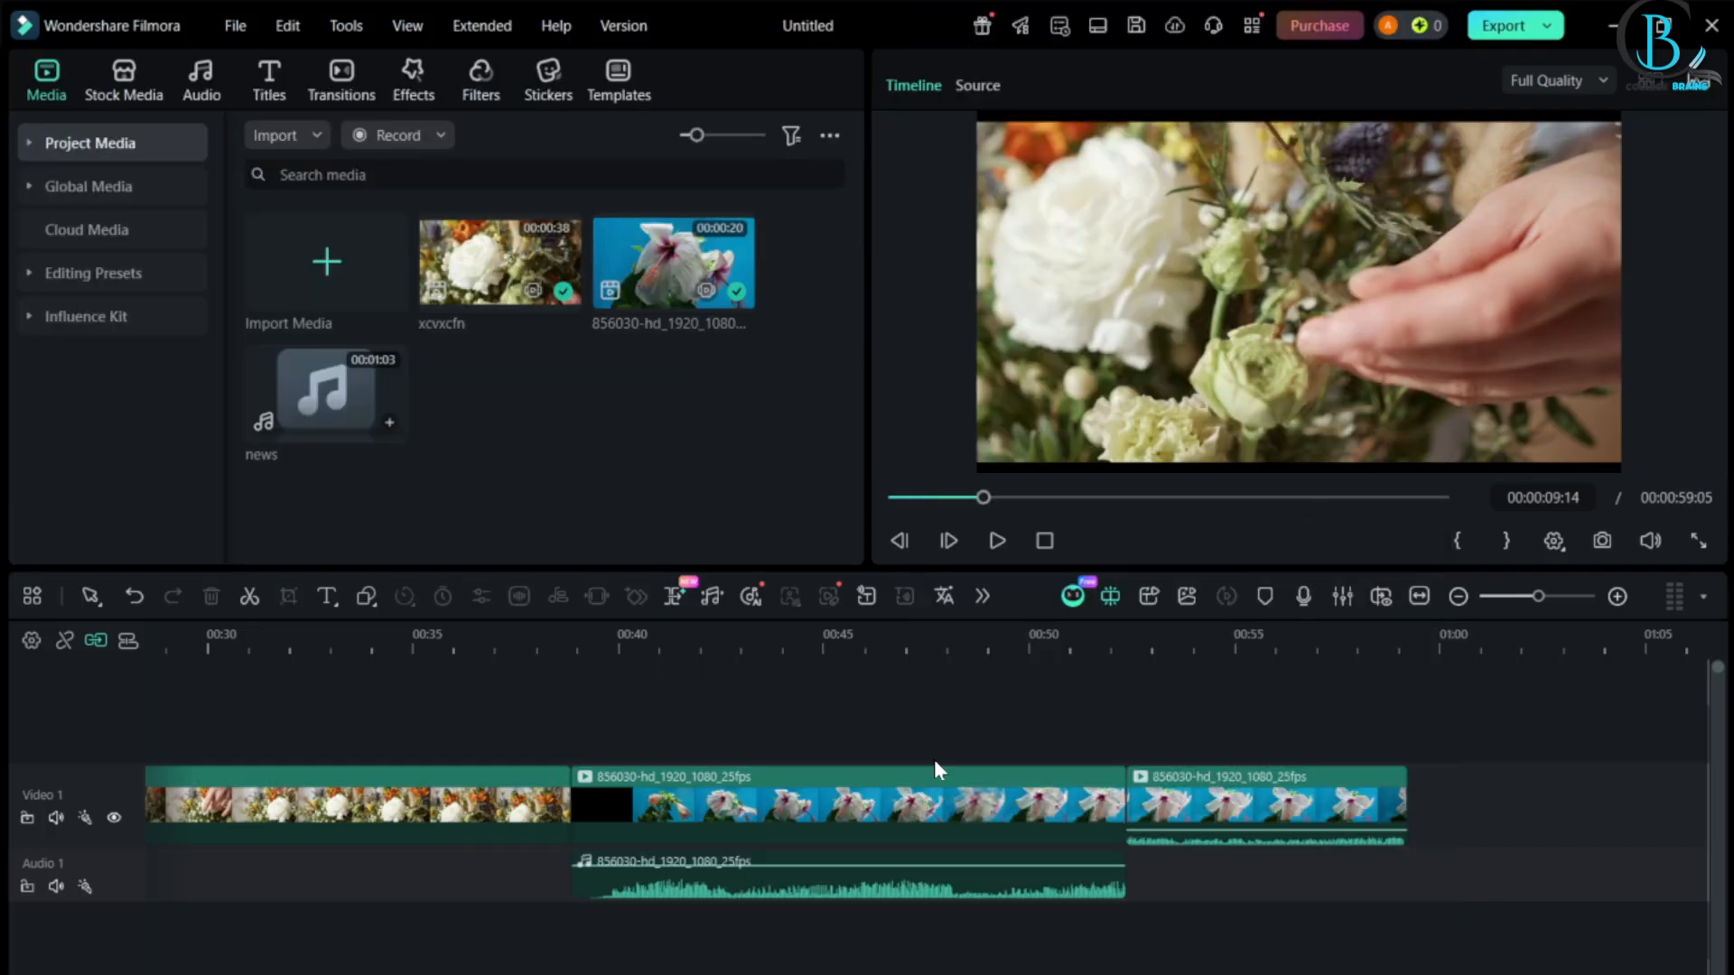
click(865, 894)
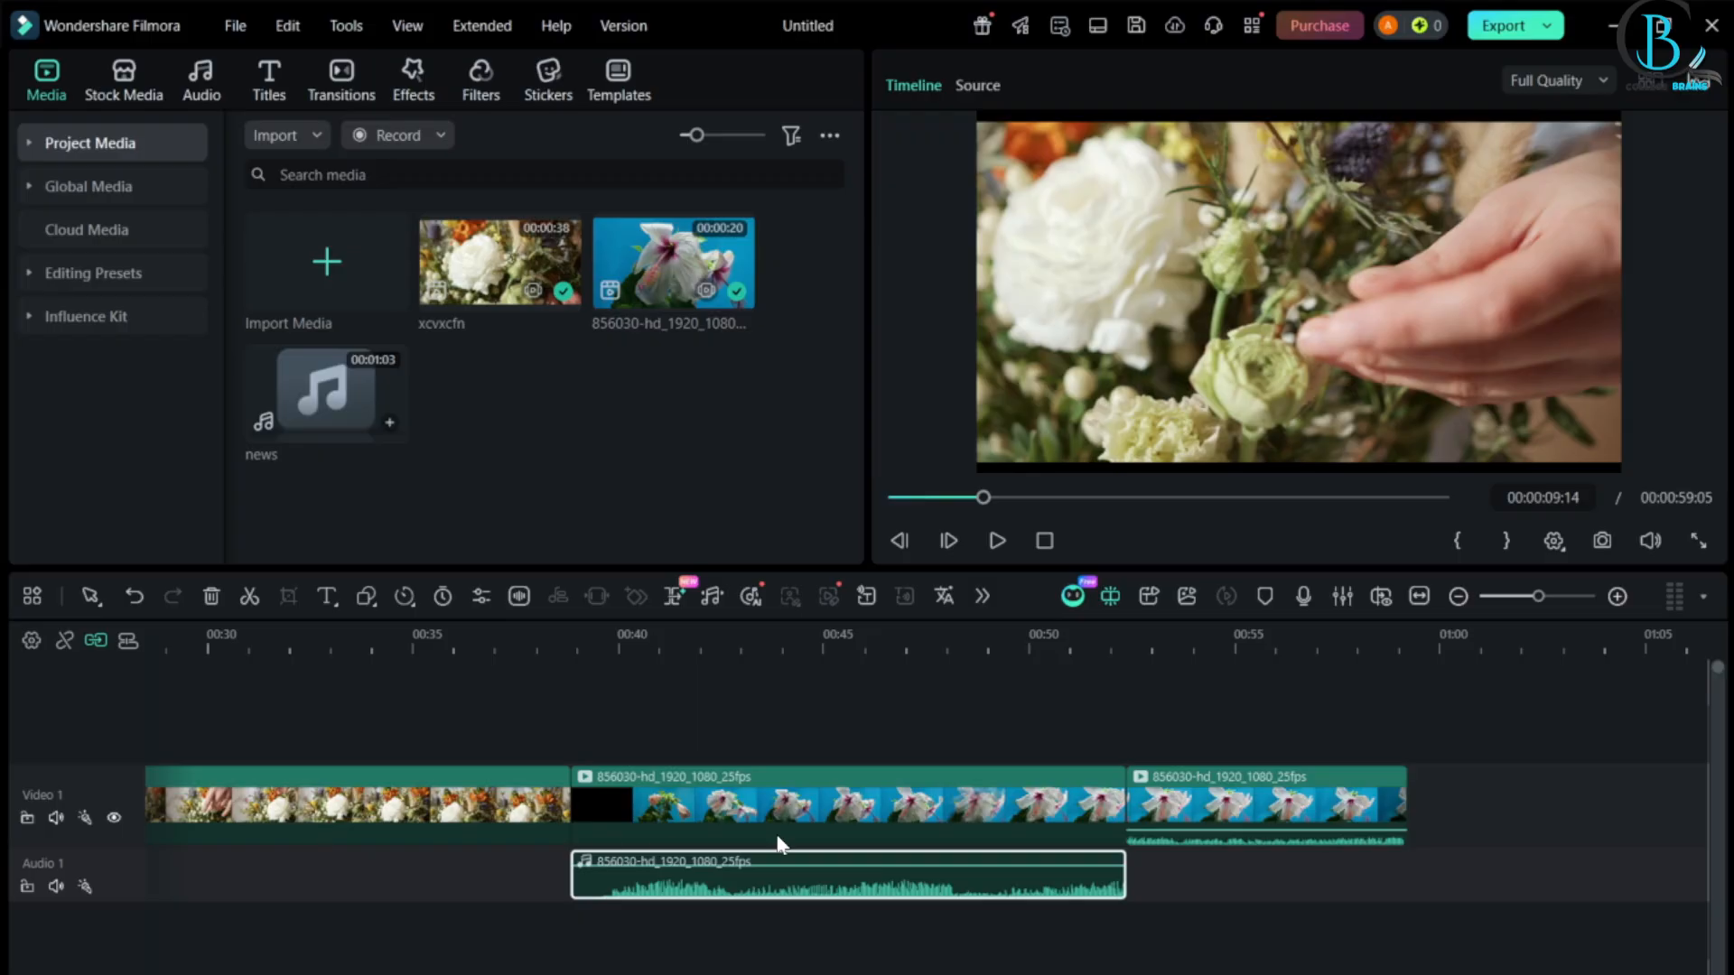
click(501, 859)
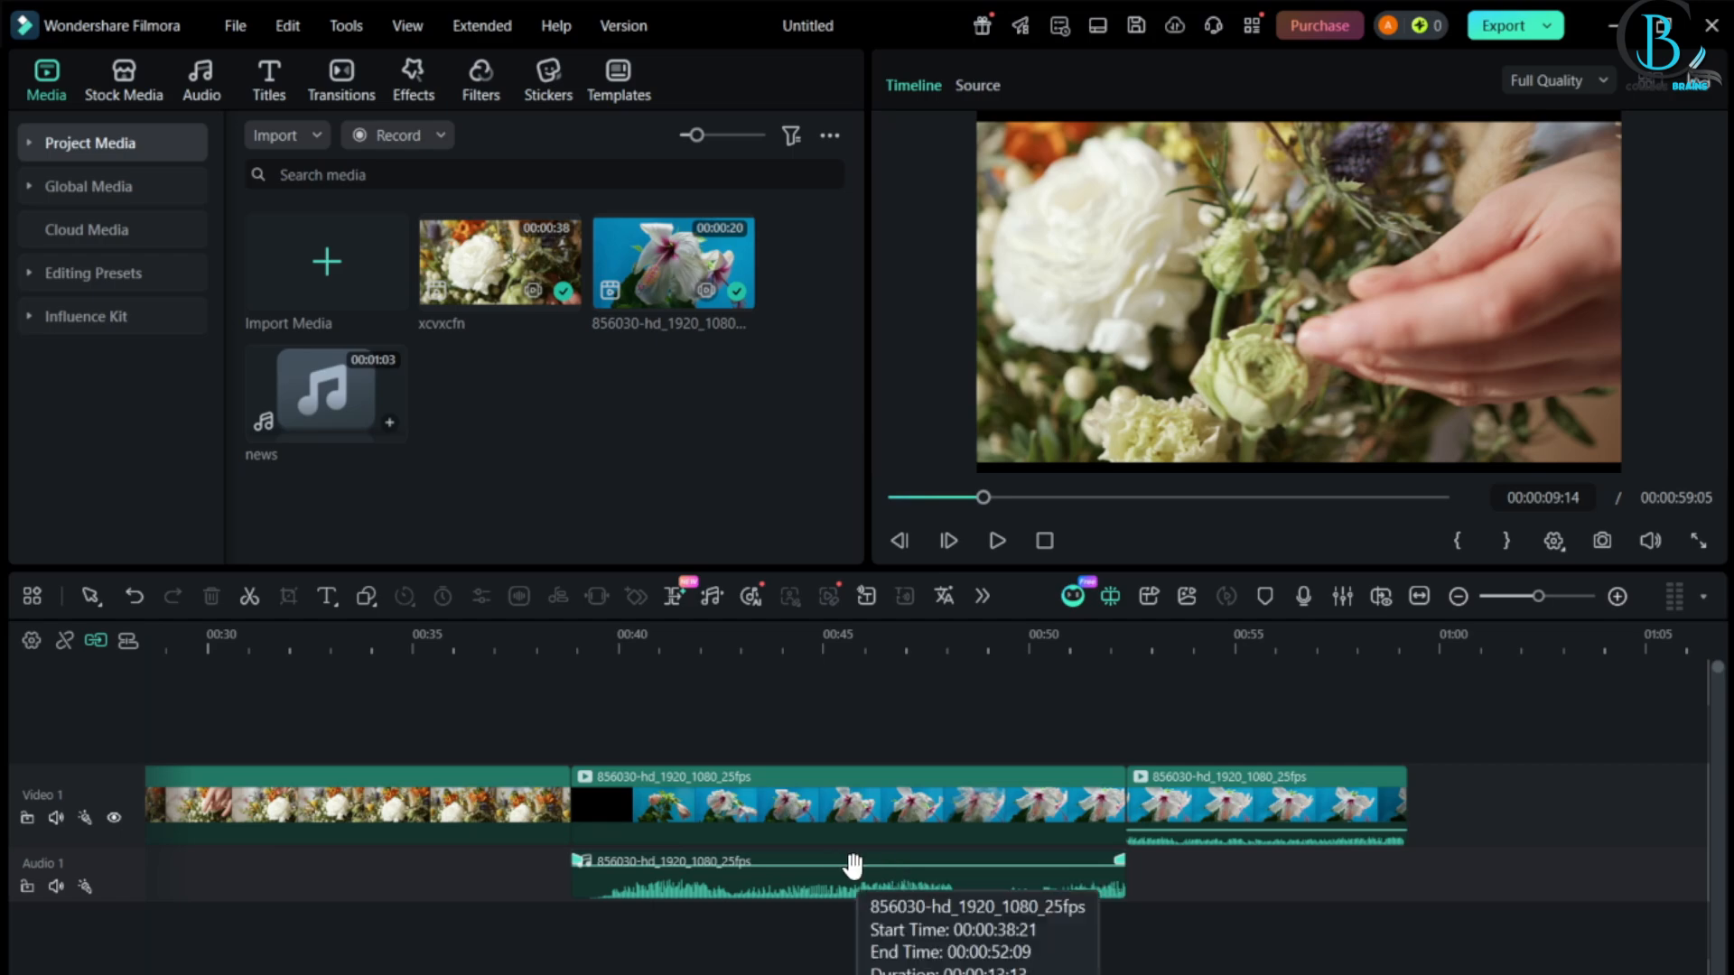
click(853, 886)
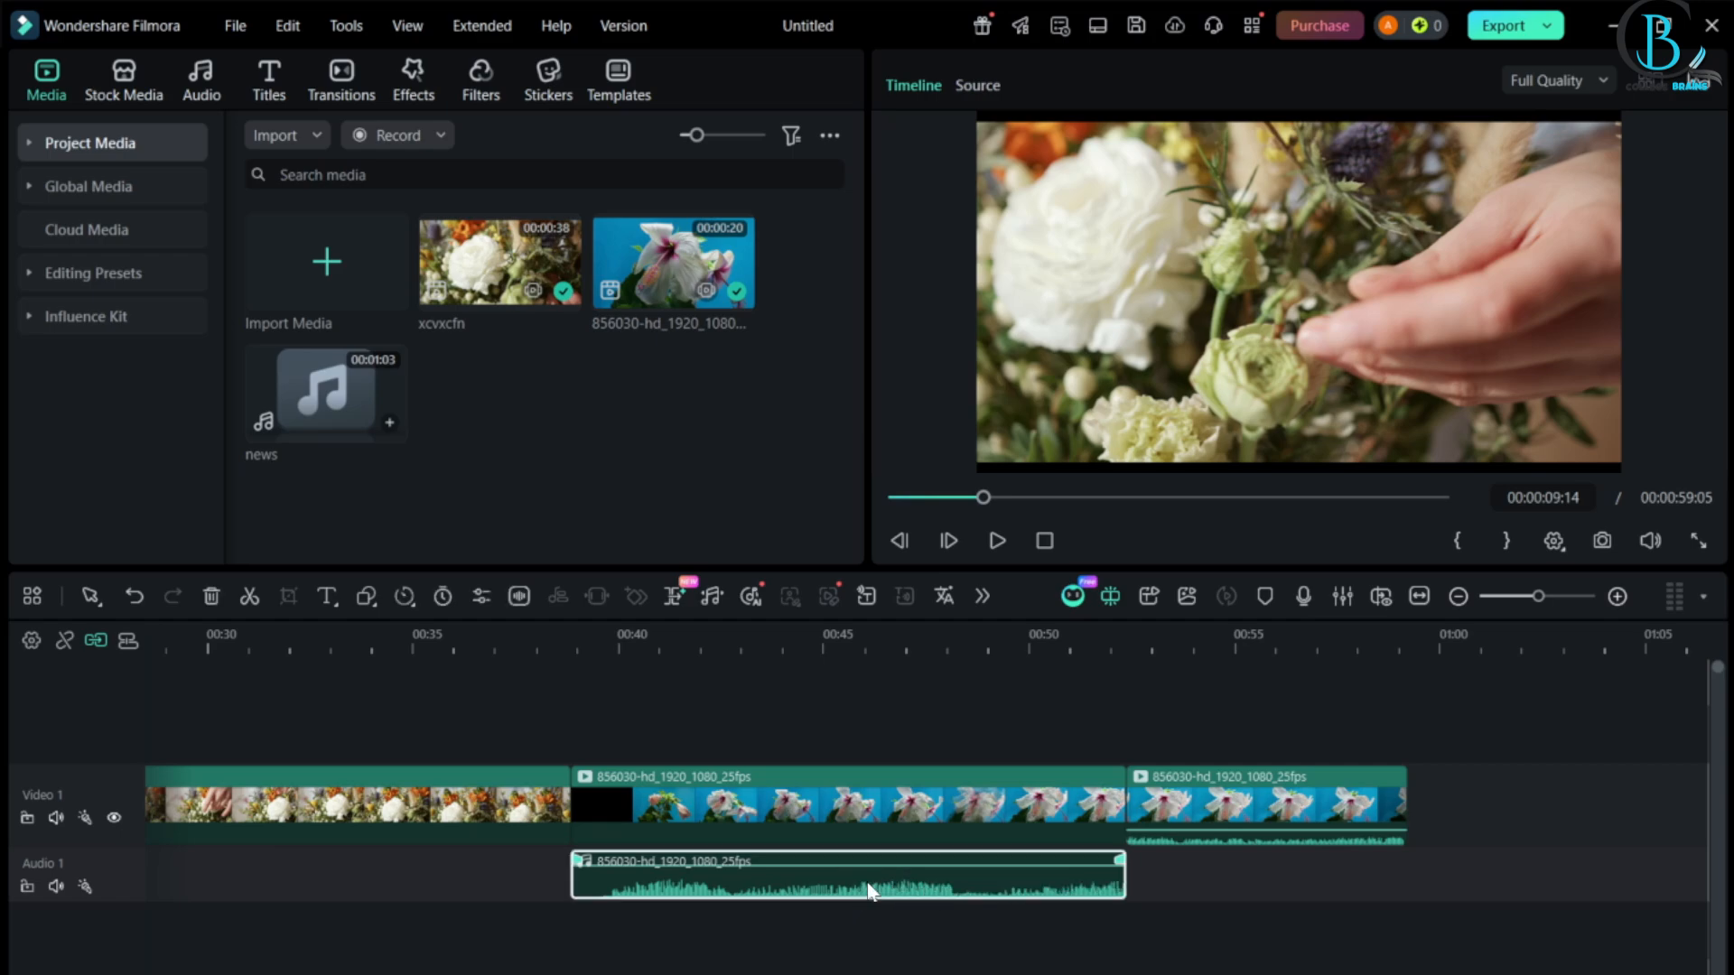
- Move the second 856030-hd_1920_1080_25fps clip from Video 1 onto Video 2 at about 28 seconds and place the playhead at 00:00:27:19
drag(1277, 787, 384, 763)
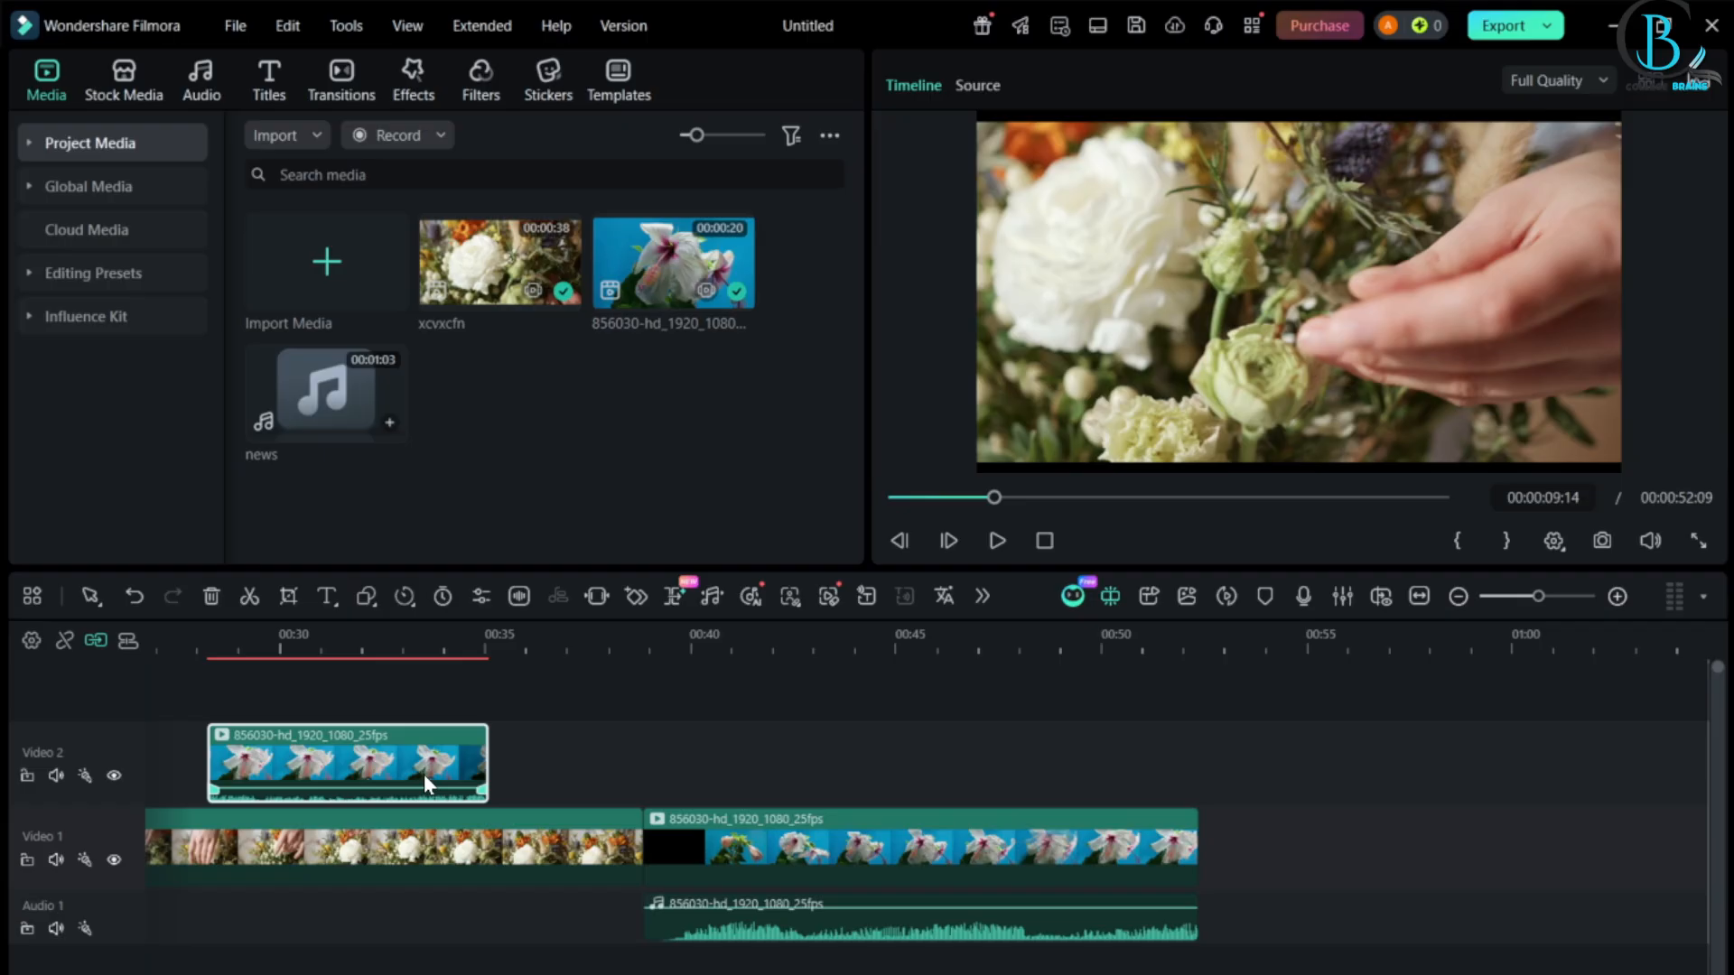
click(197, 693)
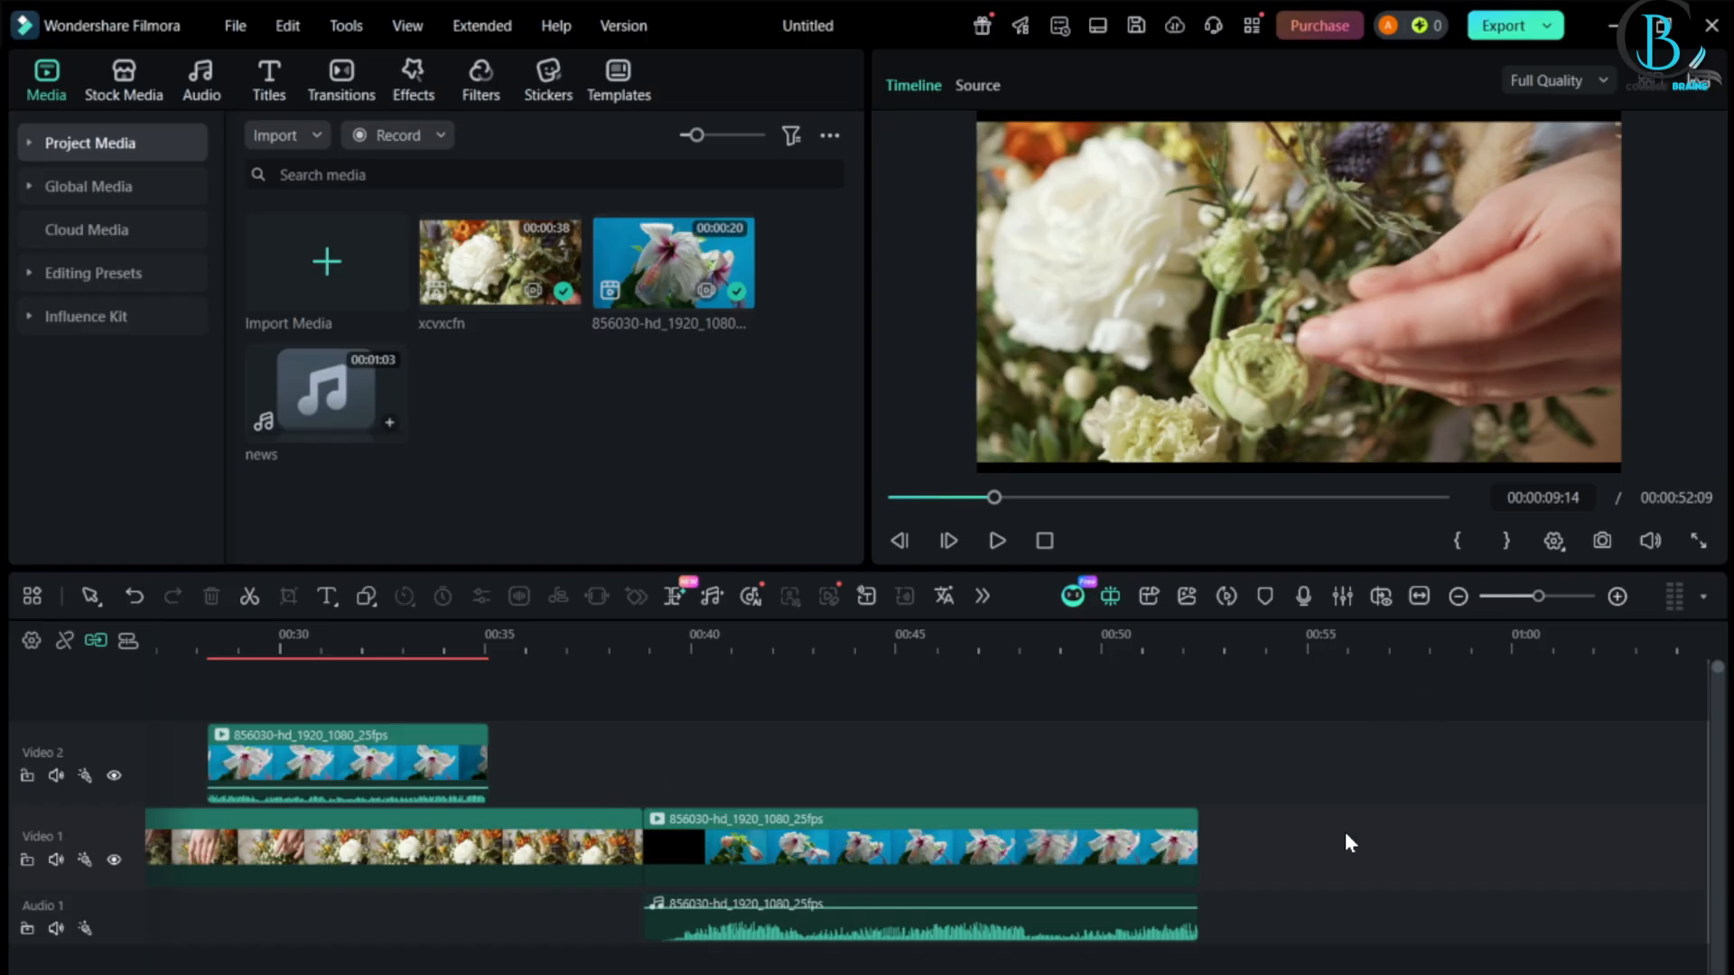
click(187, 632)
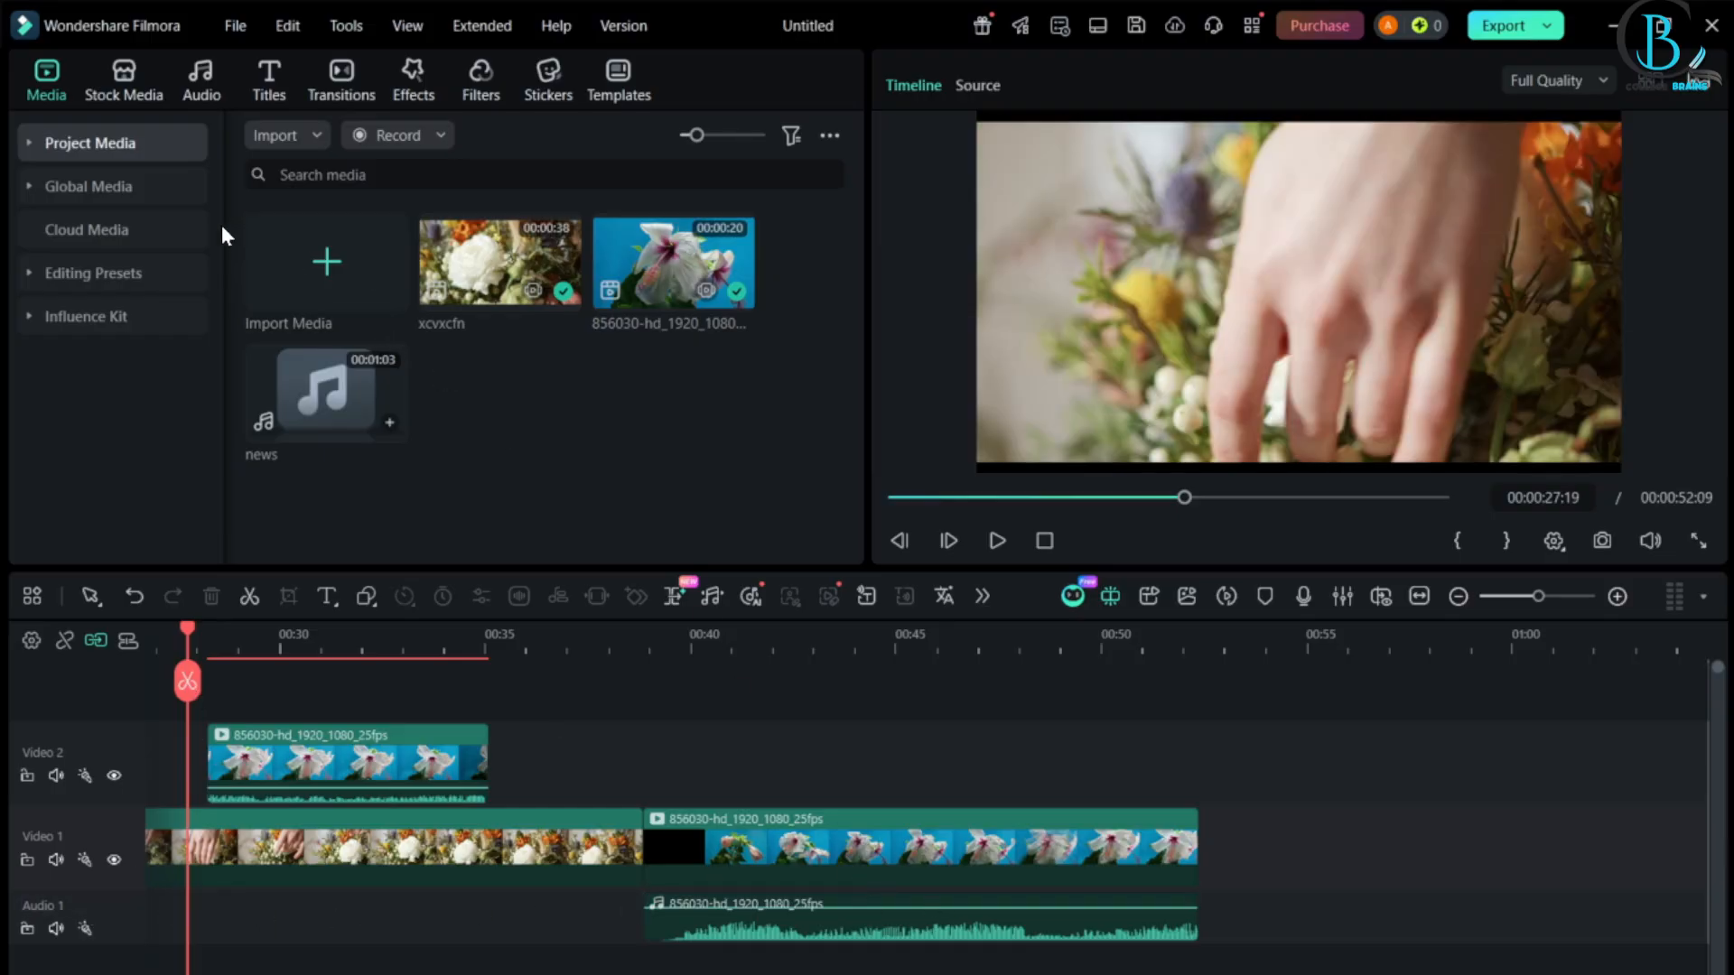
- Add the news audio from Global Media to the Audio 2 track, starting at 00:00:35:14
click(140, 182)
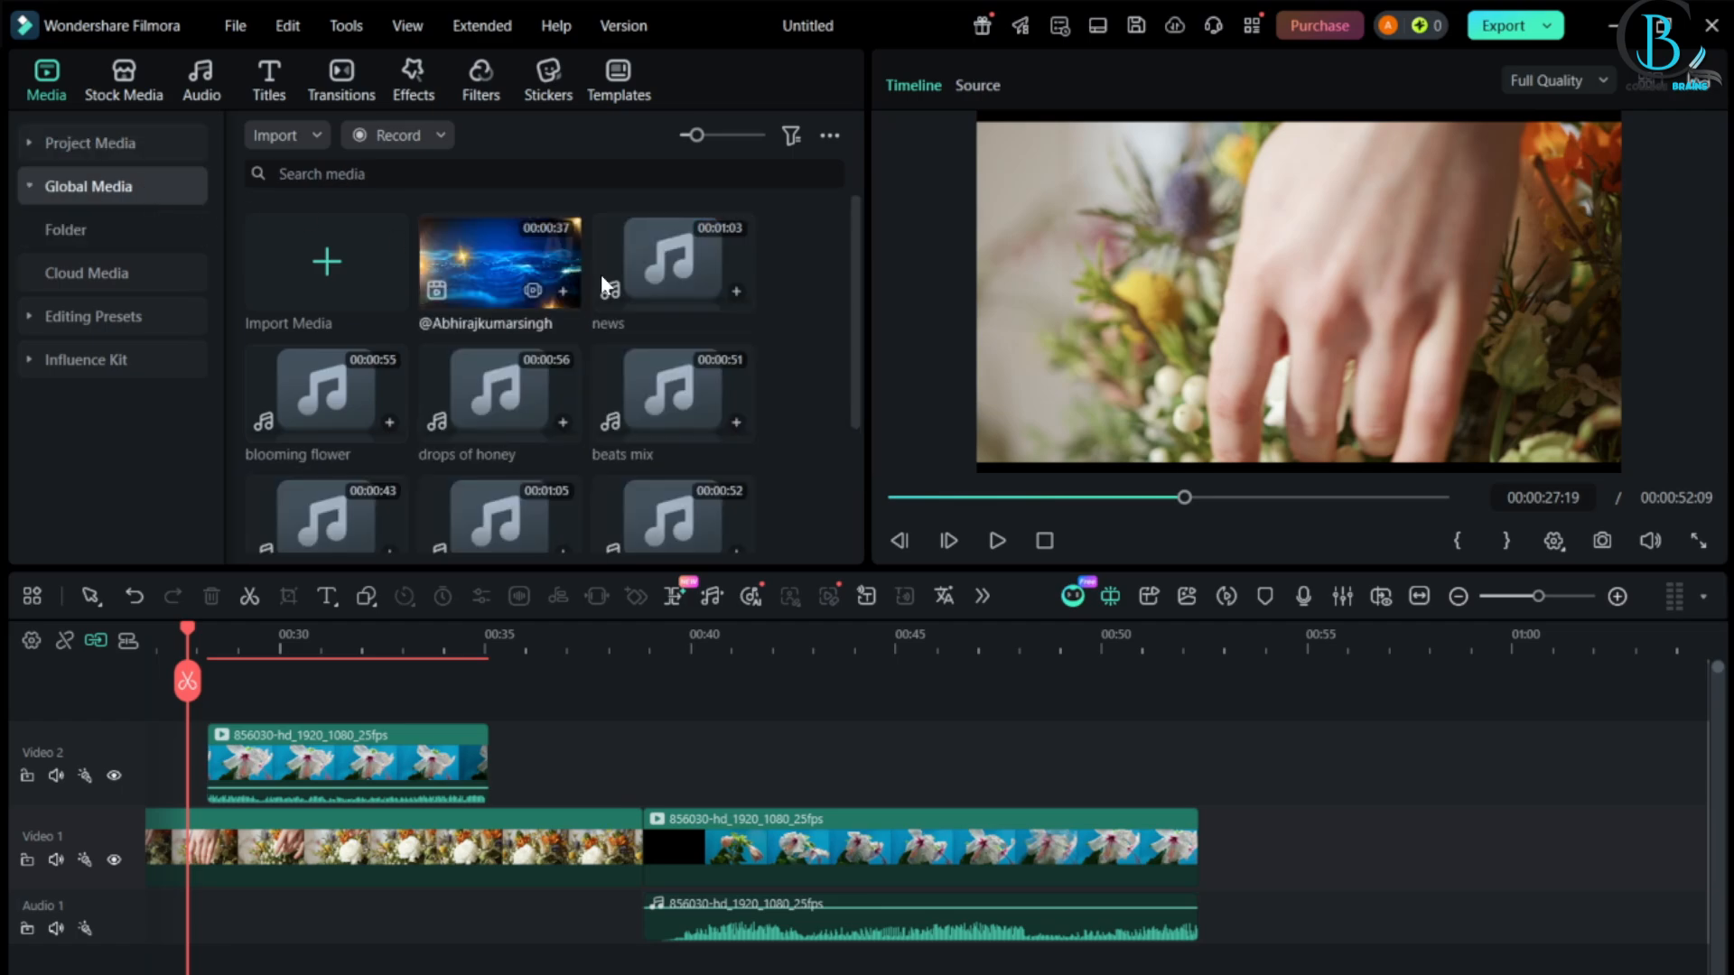
double_click(663, 258)
drag(695, 253, 736, 883)
drag(917, 913, 753, 940)
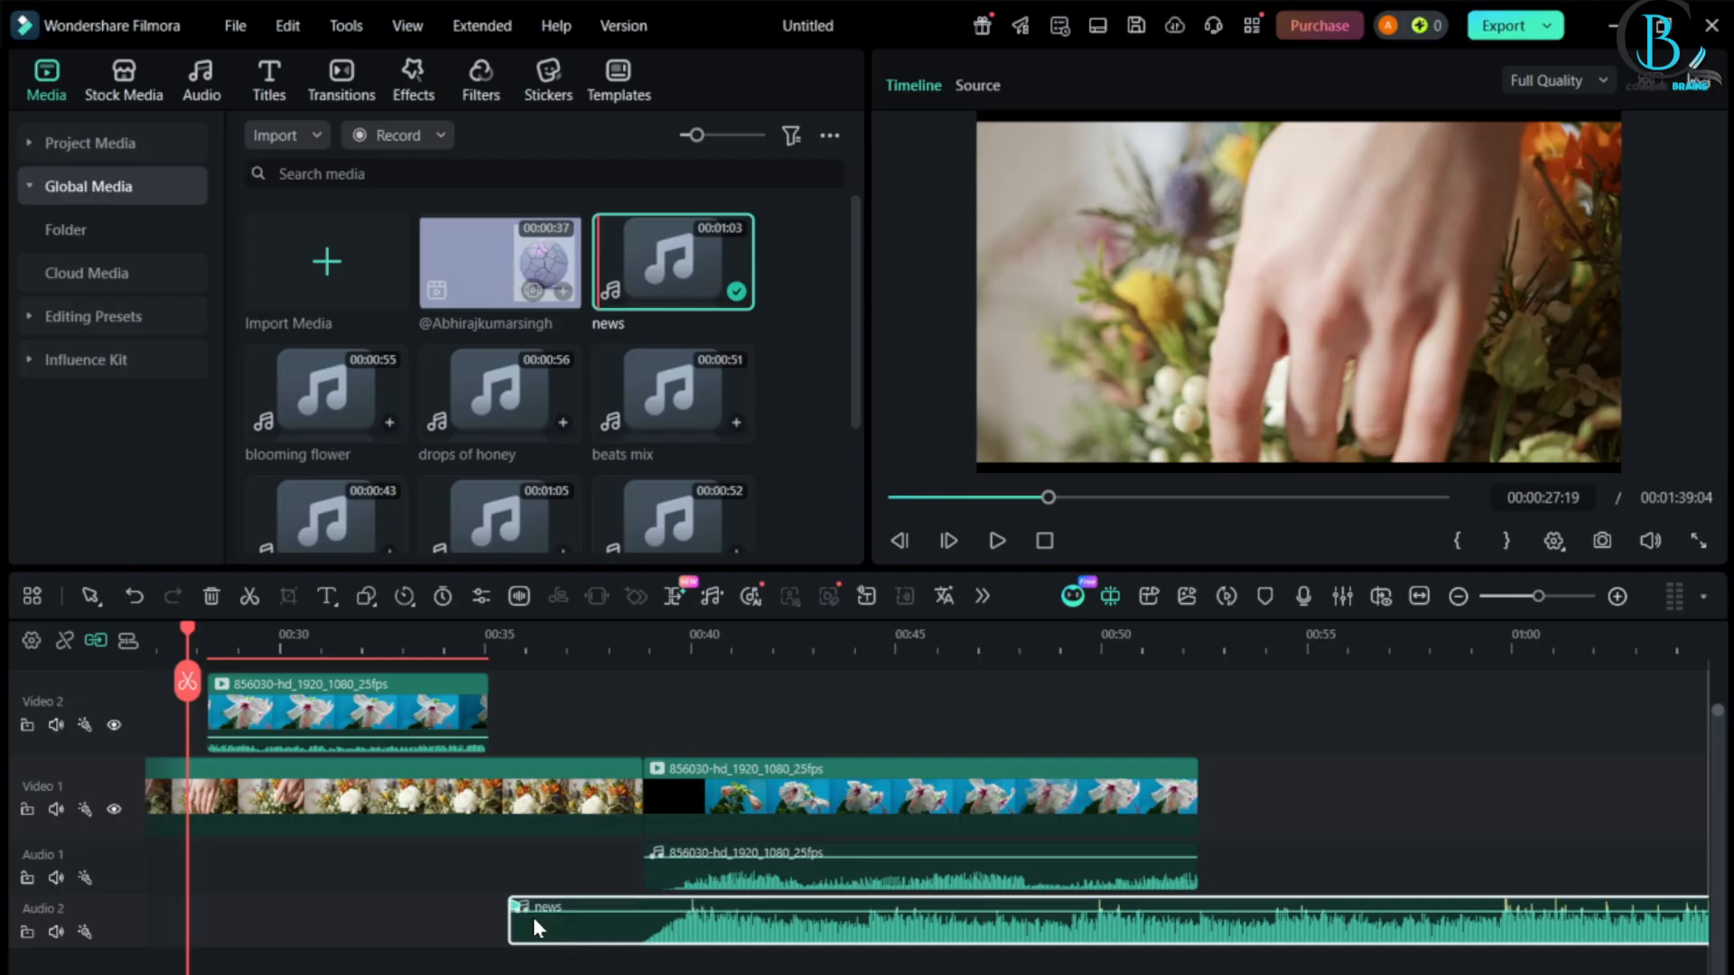
- Try trimming the start of the news audio to the start of the 856030 clip on Video 1, and undo the trim
drag(512, 918, 642, 917)
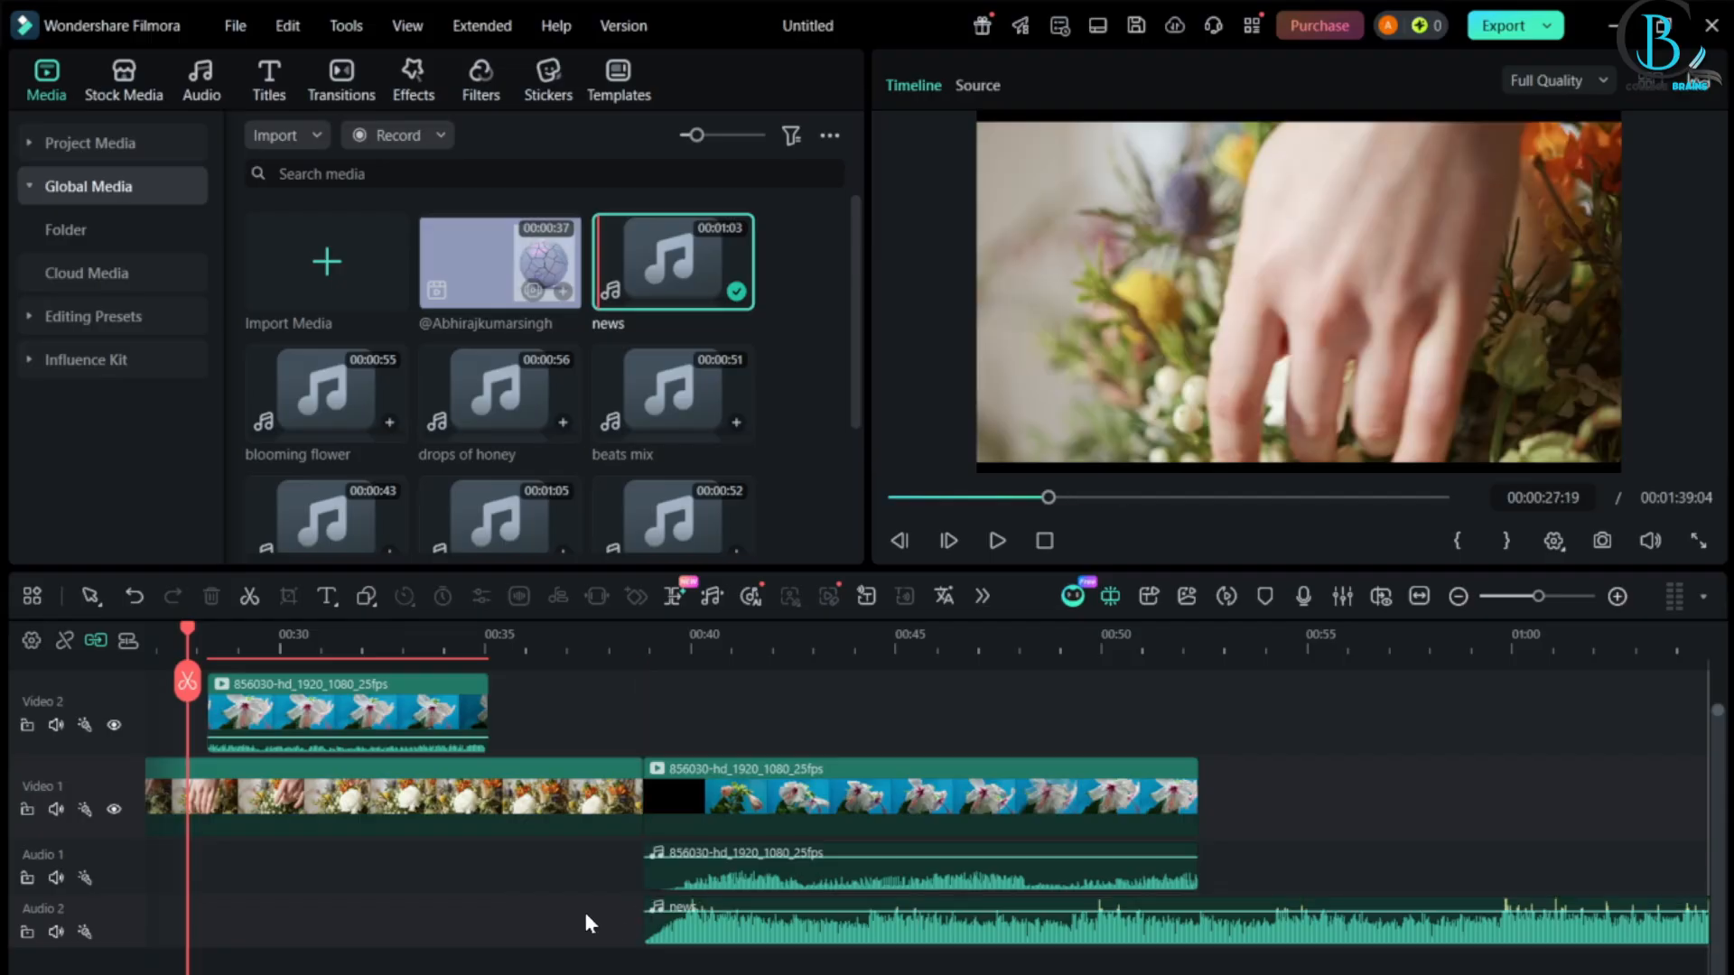
click(134, 596)
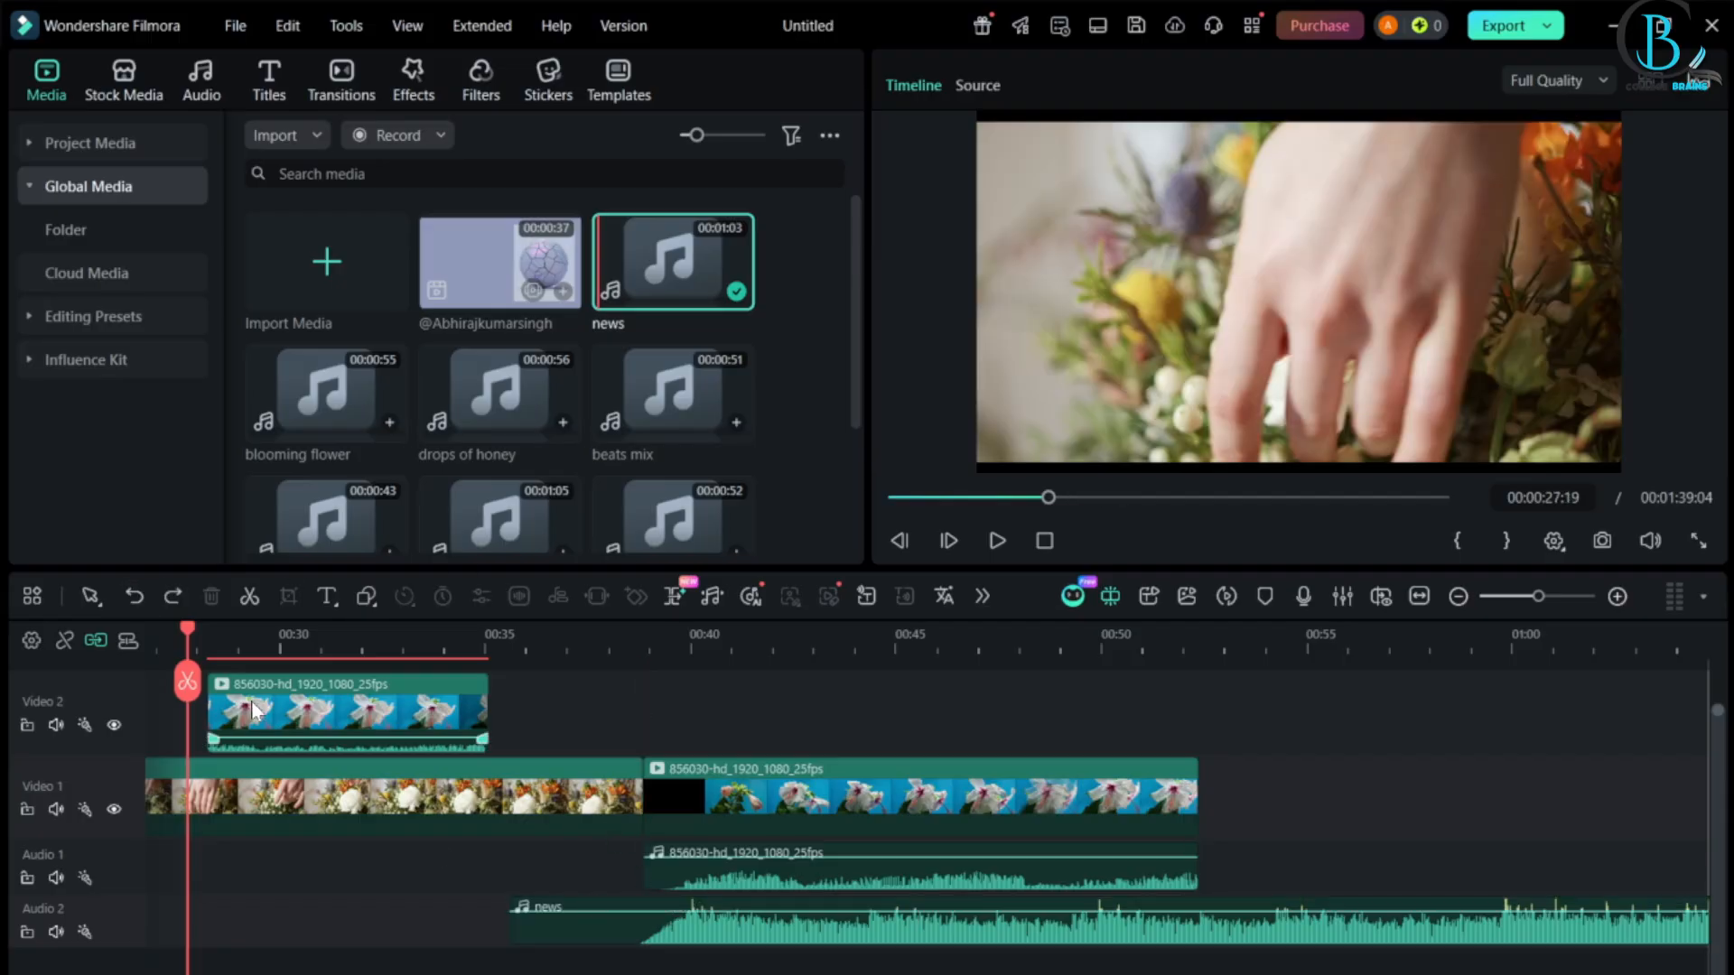
- Split the news audio at 00:00:39:00 and delete the part before the cut
click(676, 927)
drag(197, 680, 623, 641)
click(623, 640)
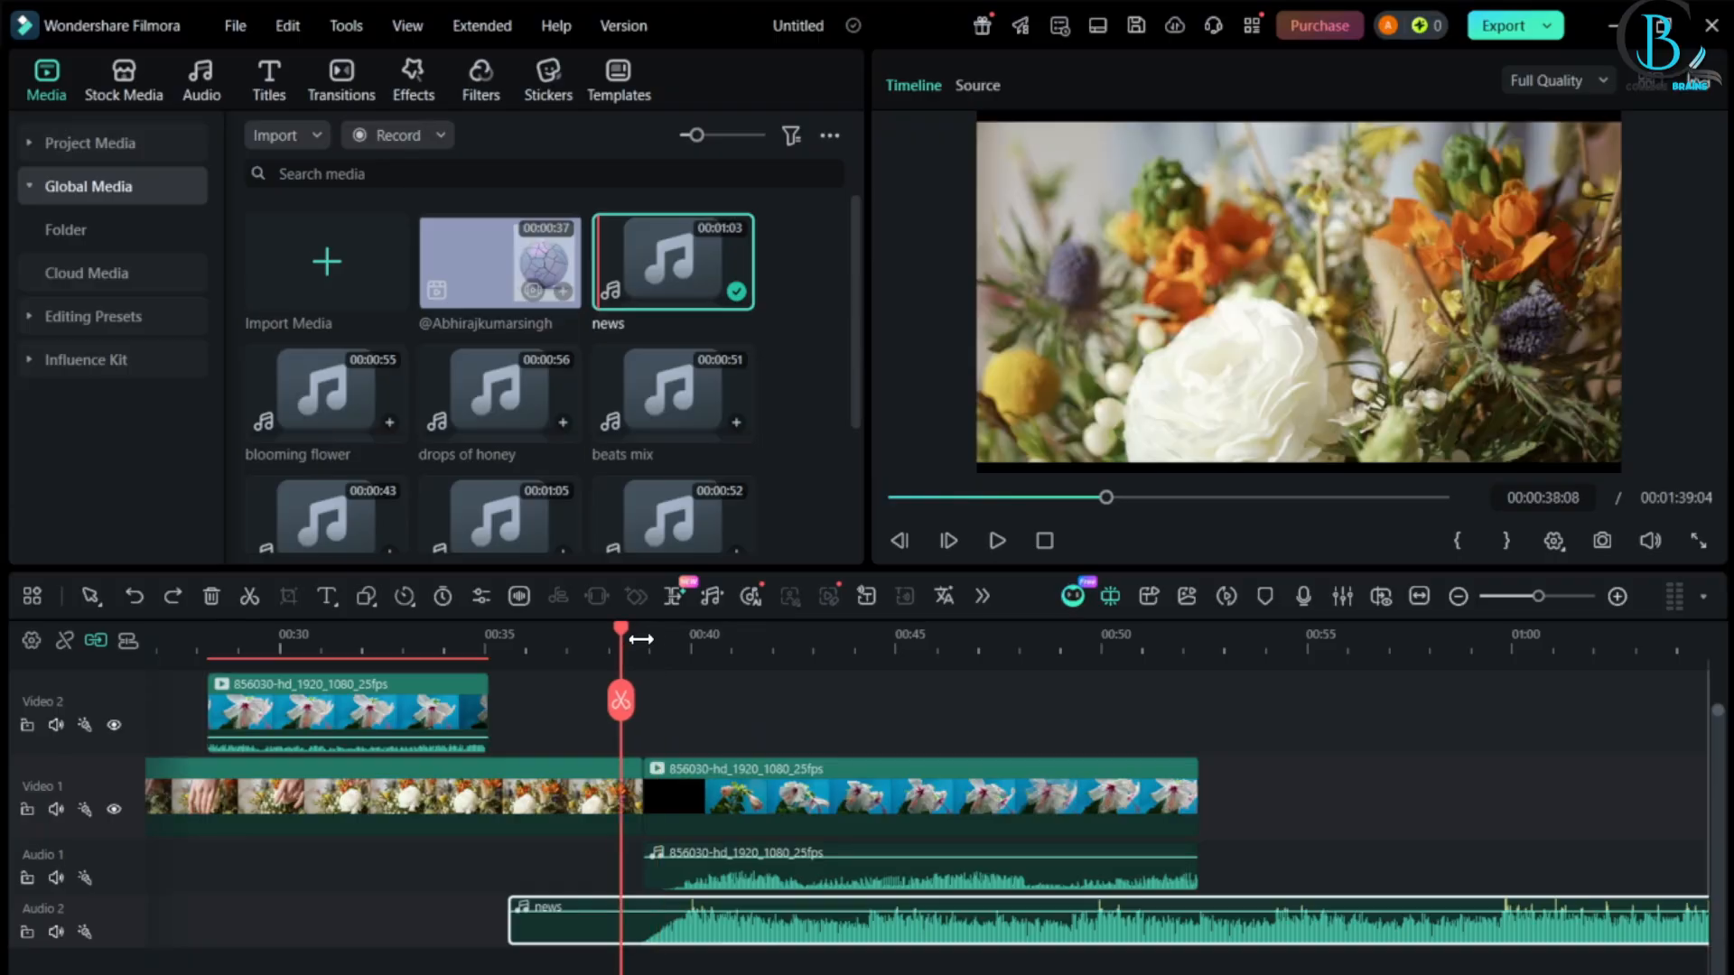
click(651, 641)
click(662, 695)
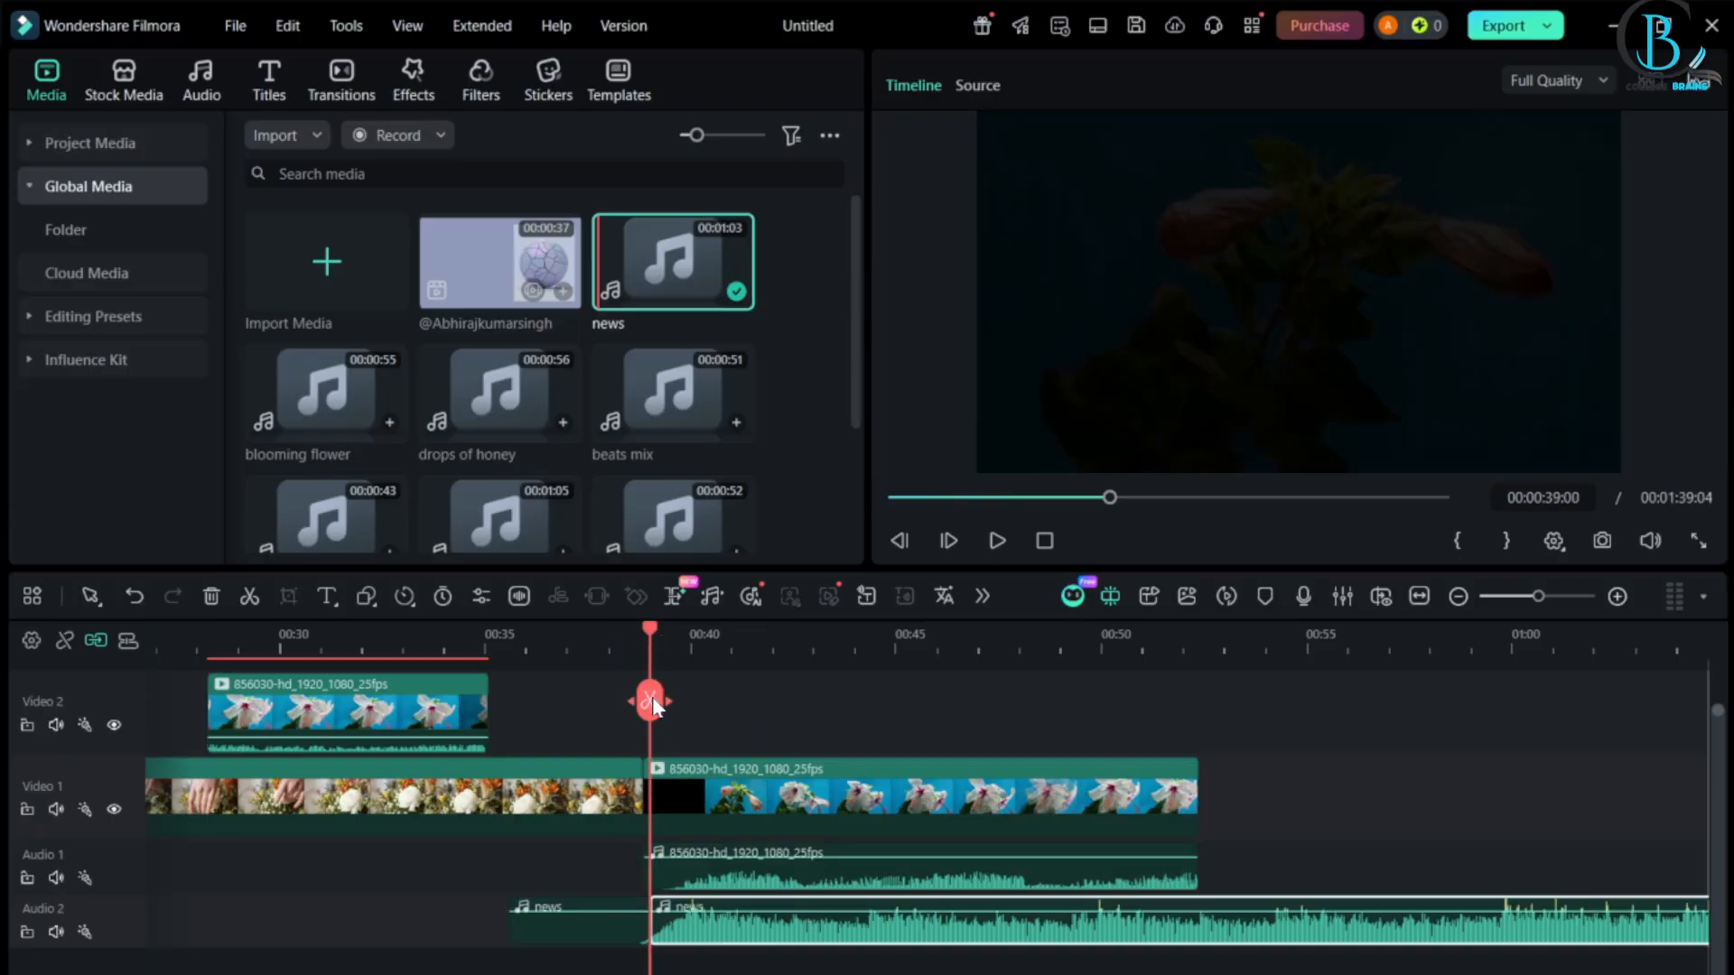
click(598, 914)
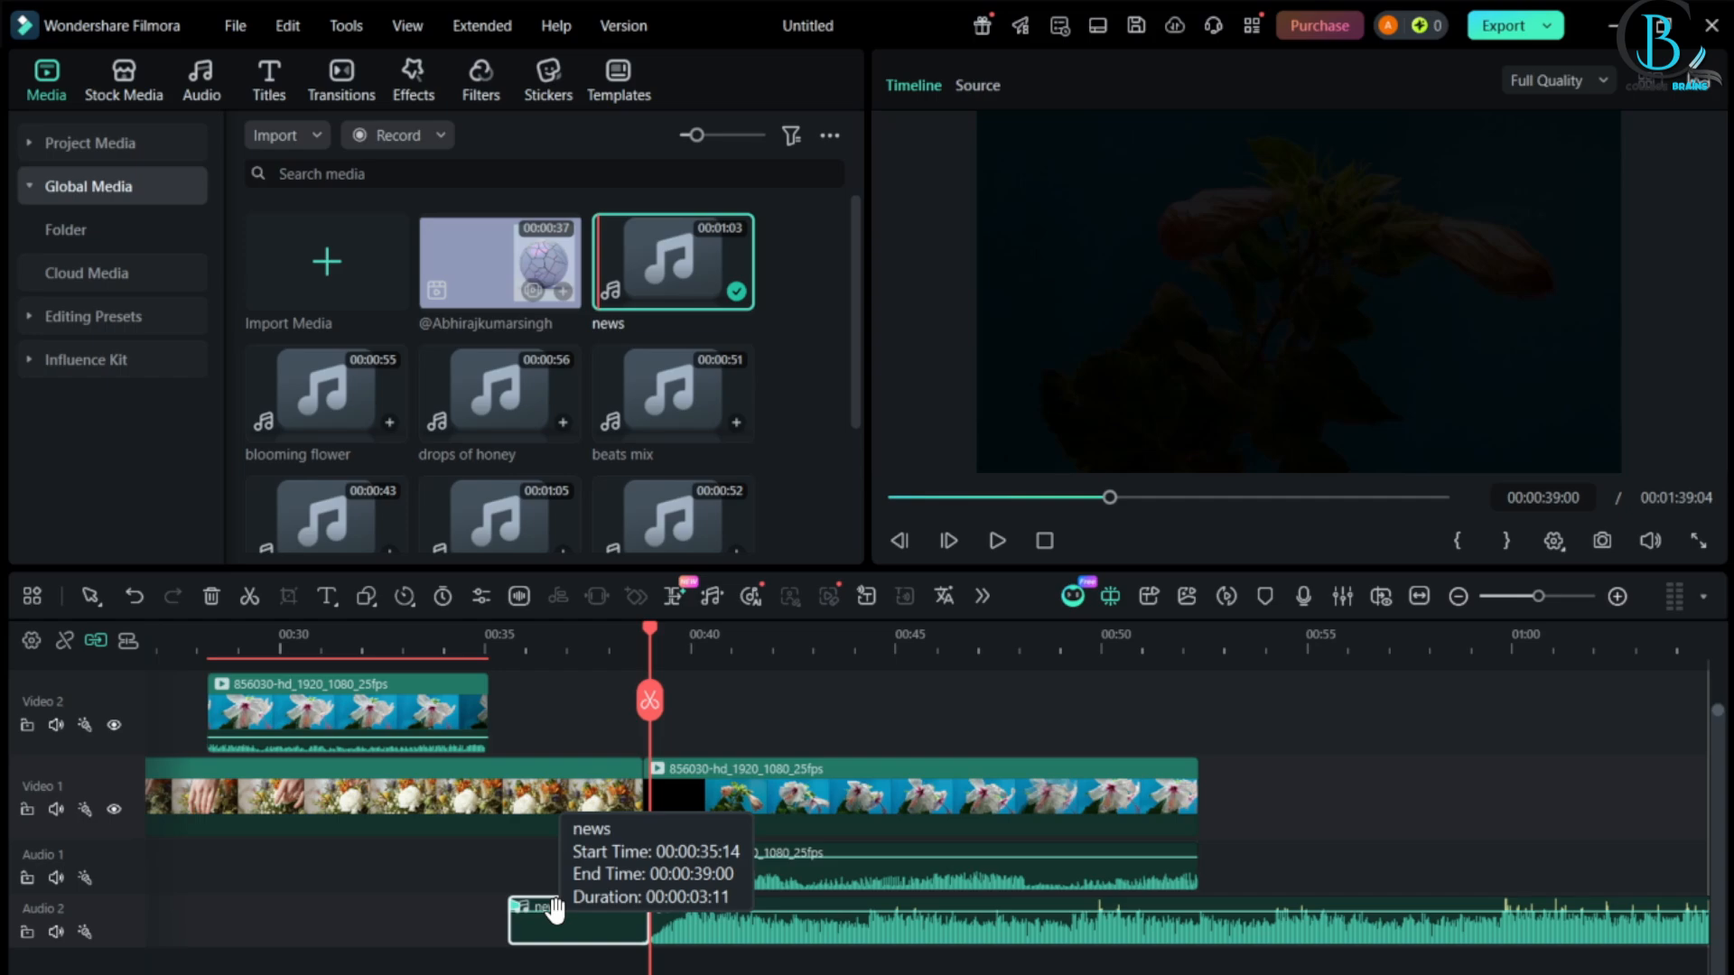
key(Delete)
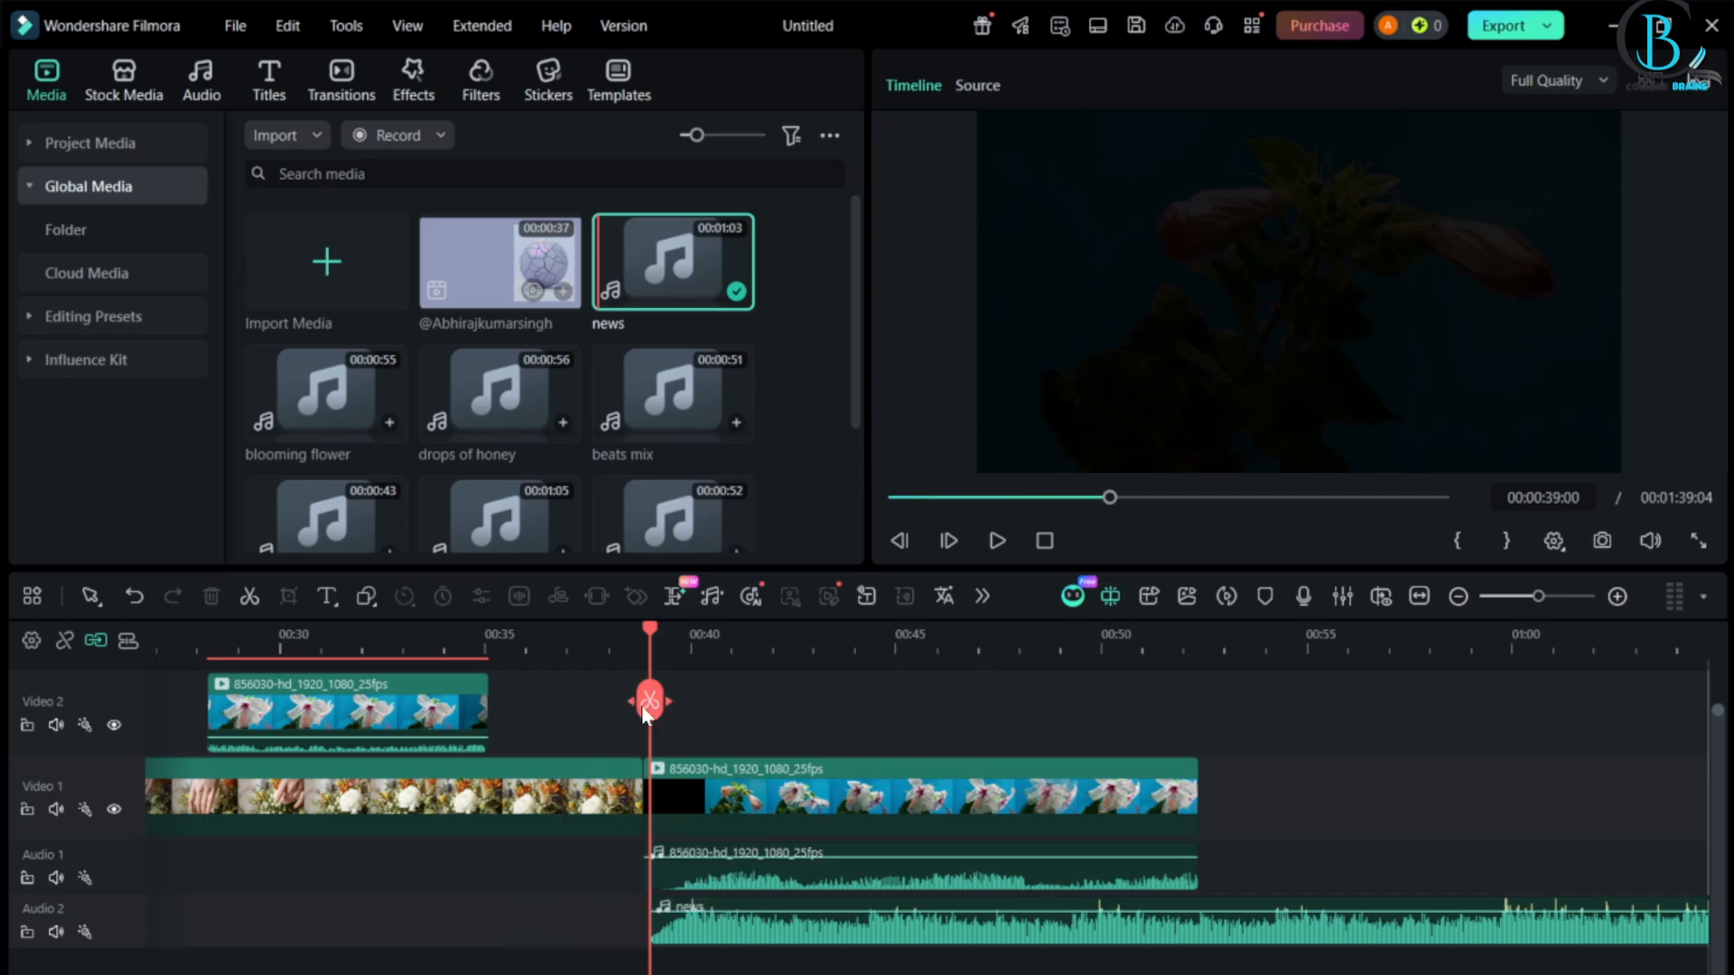
- Split the news audio at 00:00:52:09, where the video ends, and delete the remainder after the cut
drag(642, 706, 1203, 713)
click(1262, 912)
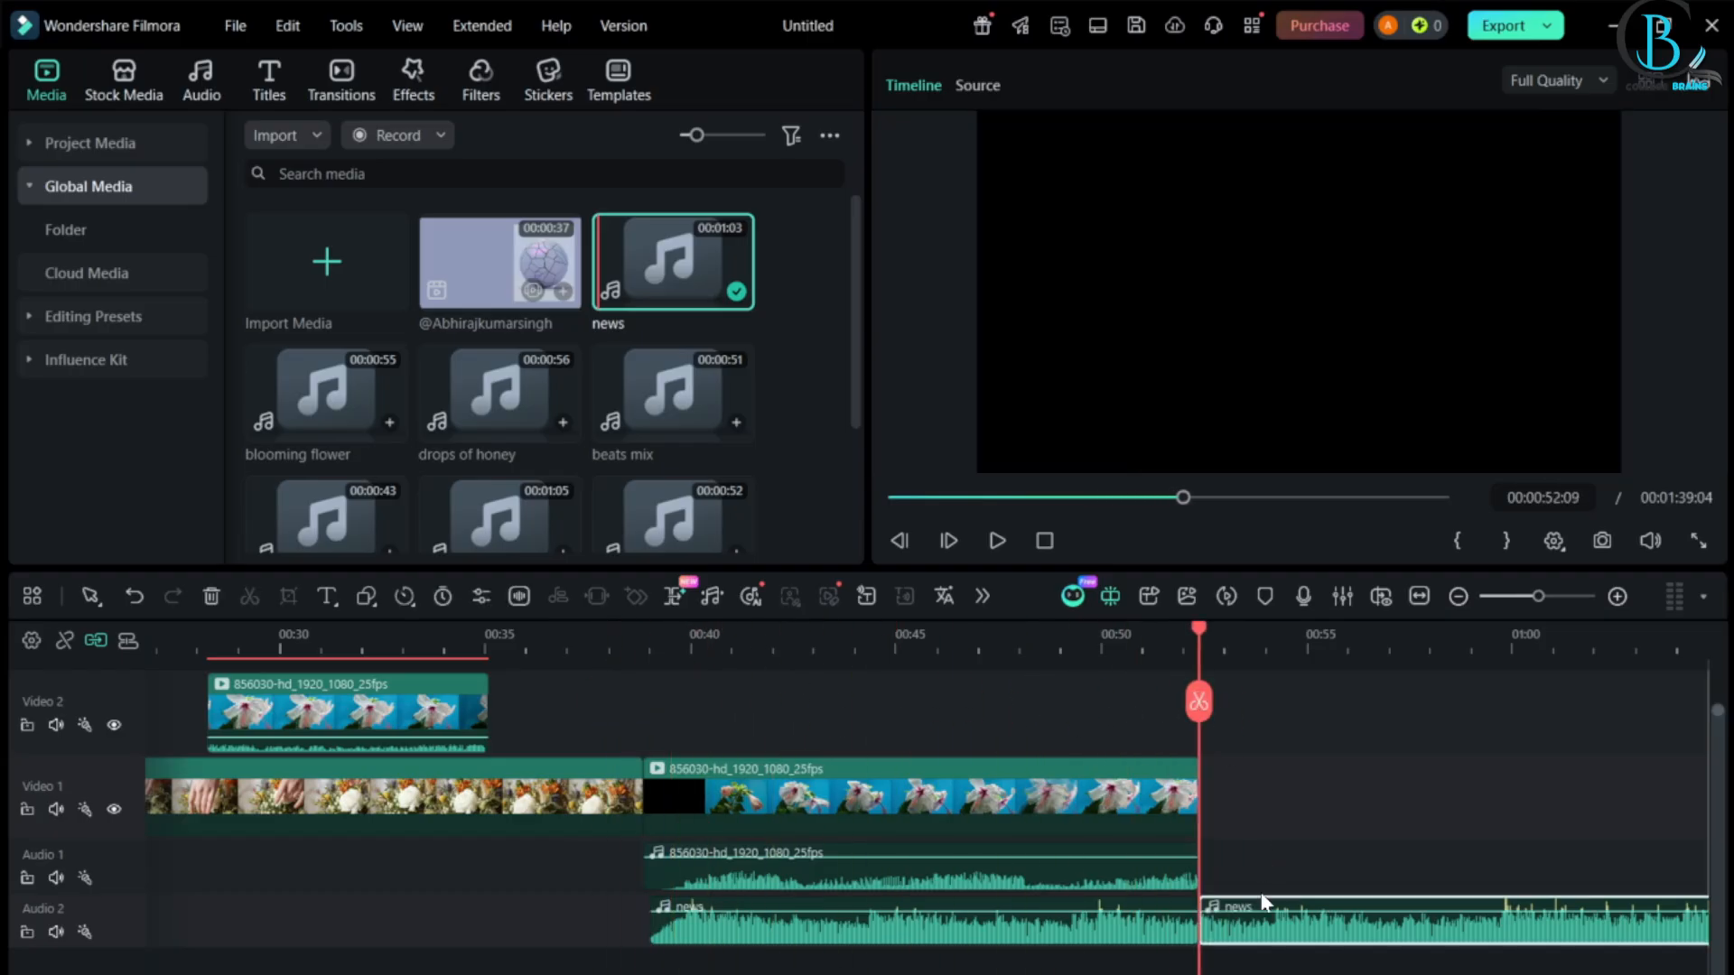
right_click(1261, 916)
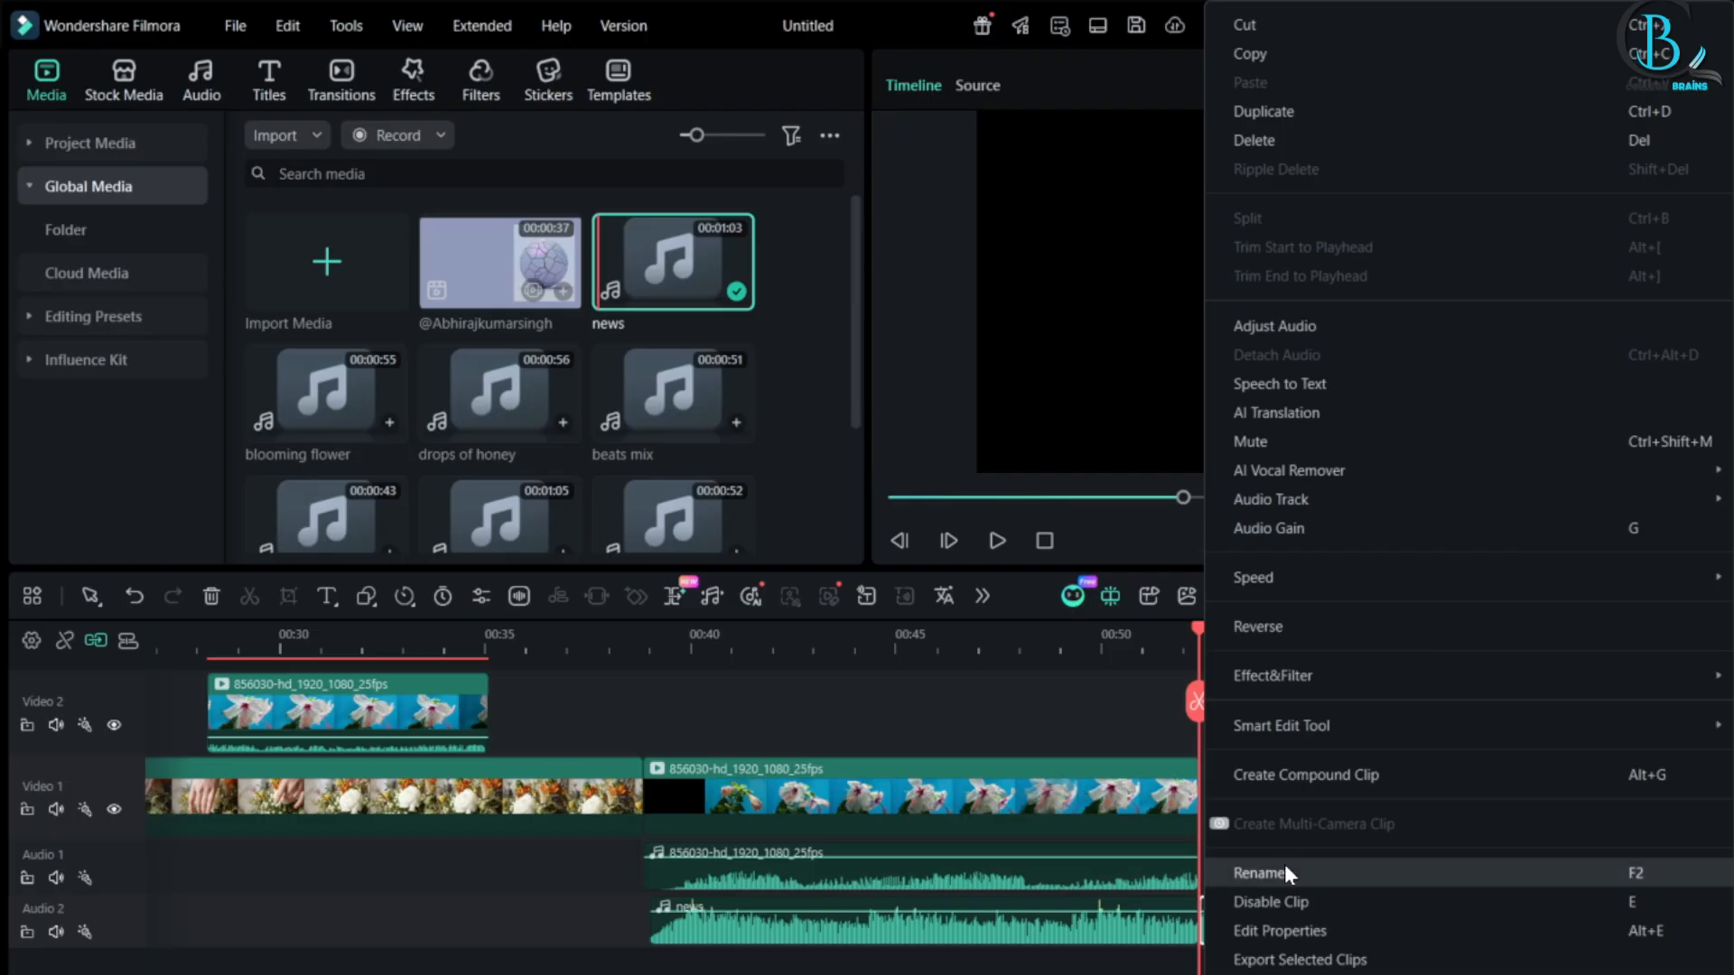
click(1313, 140)
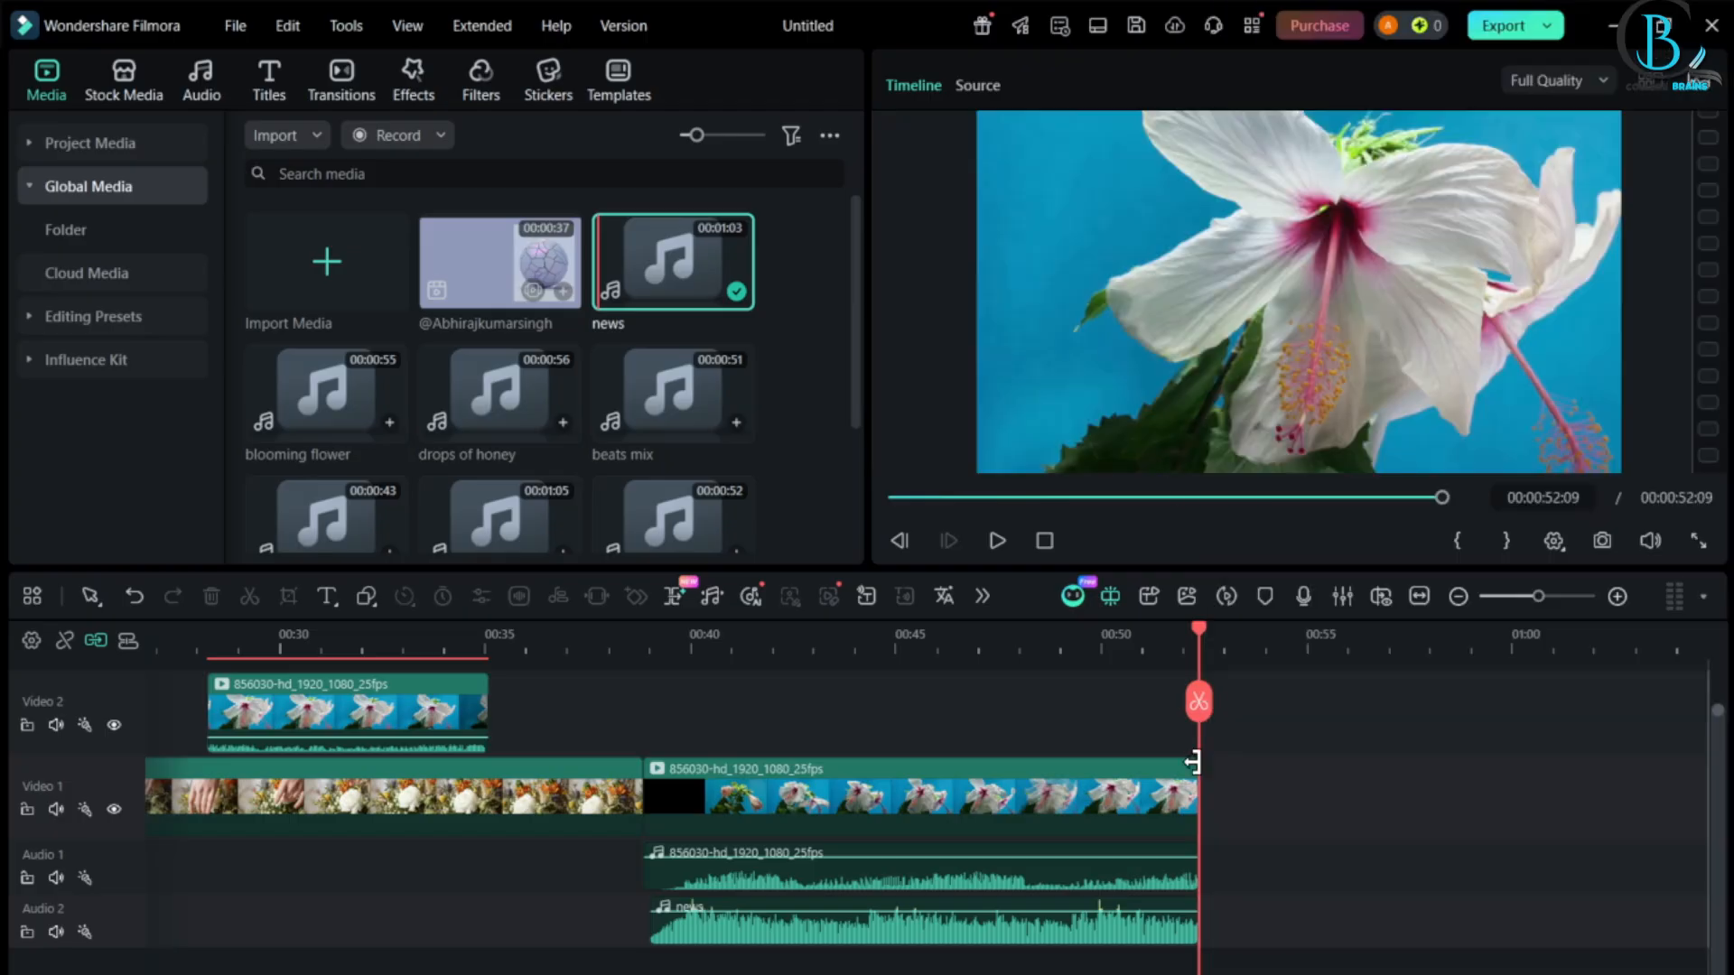
- Lower the volume of the news audio on Audio 2 to -14.59 dB directly on the timeline
click(898, 858)
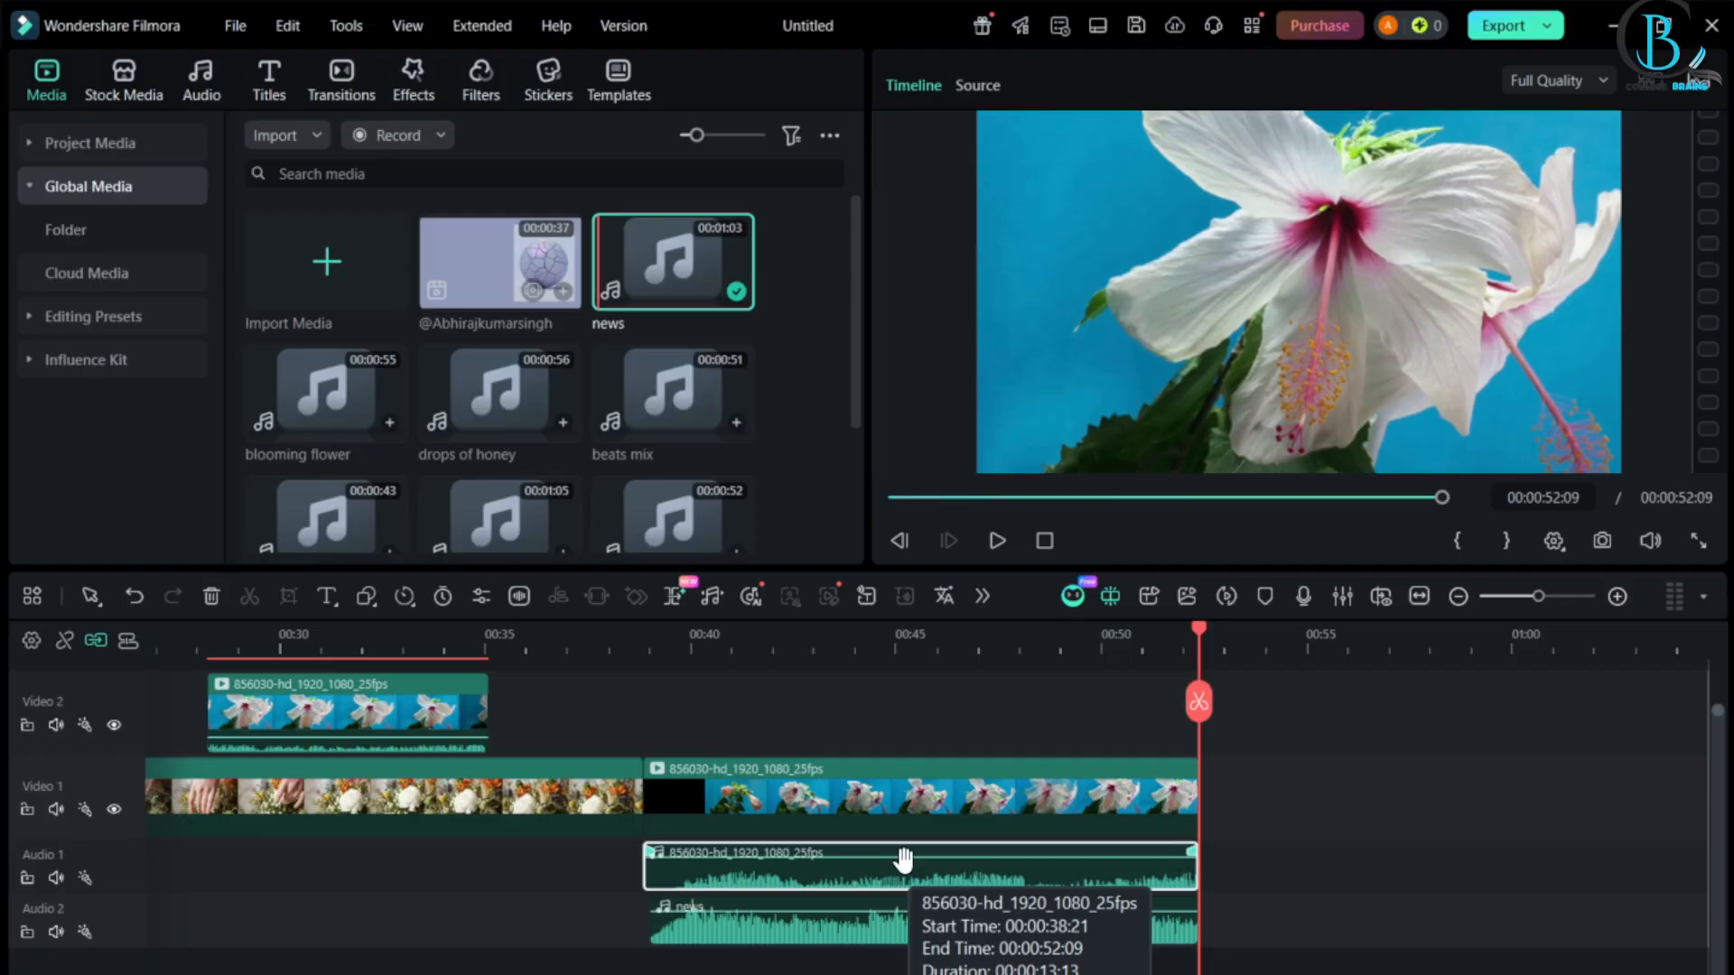
click(908, 927)
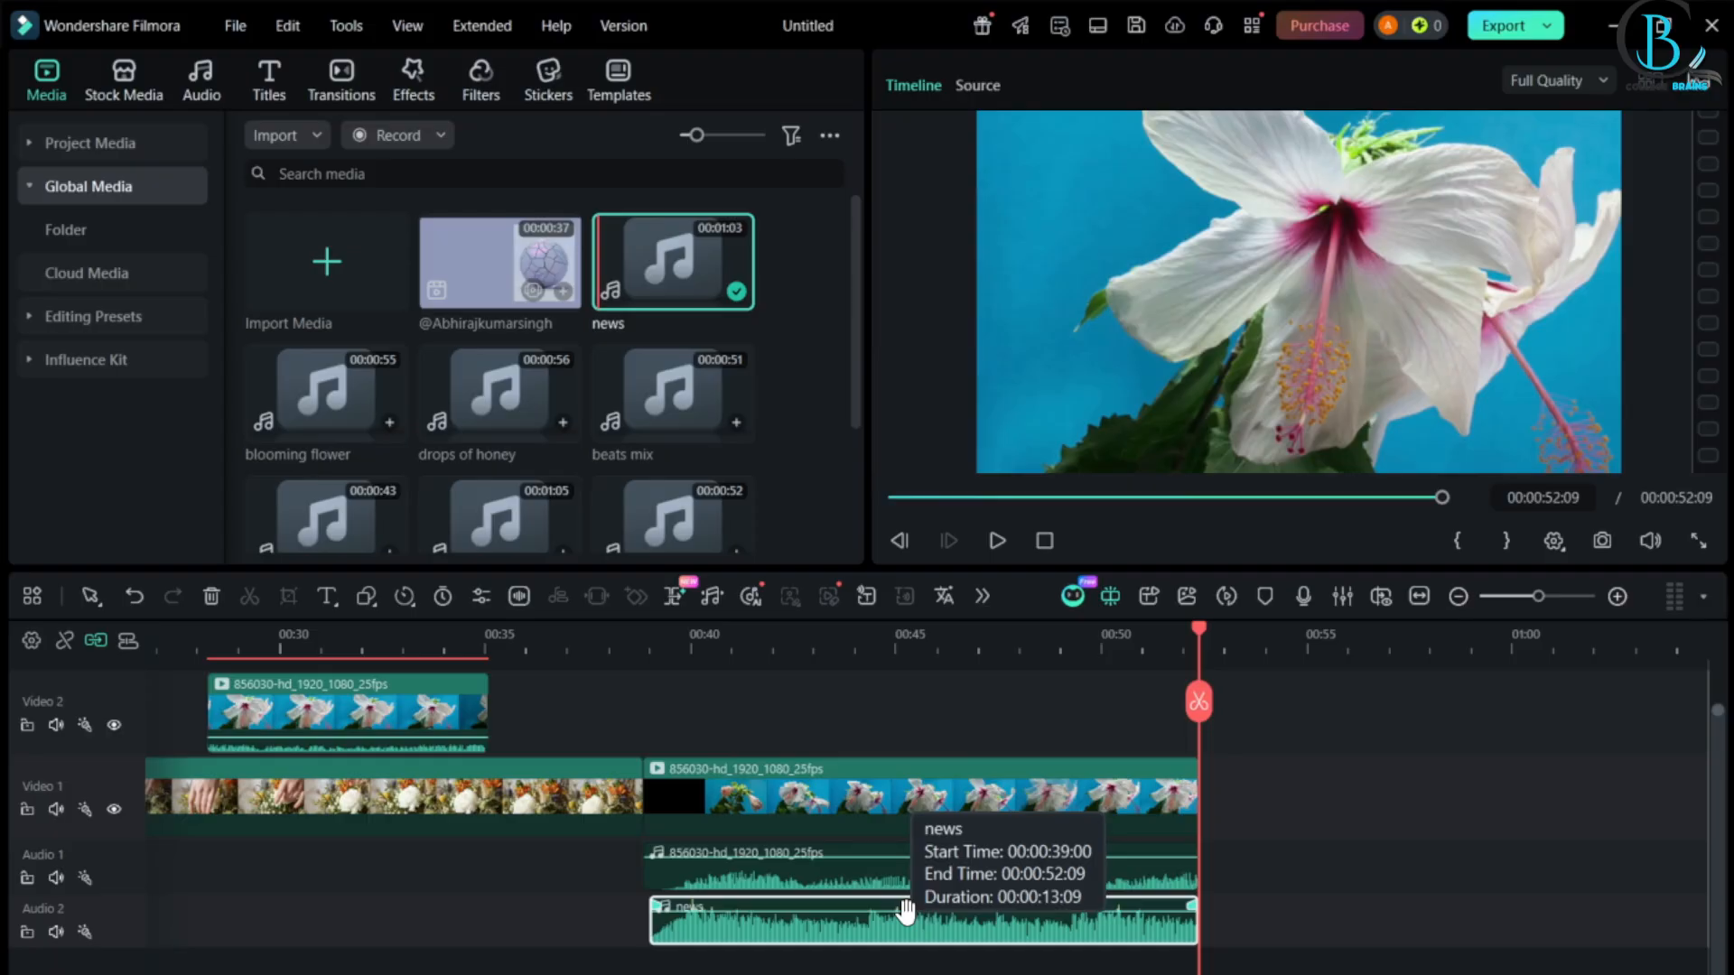
drag(906, 912, 907, 926)
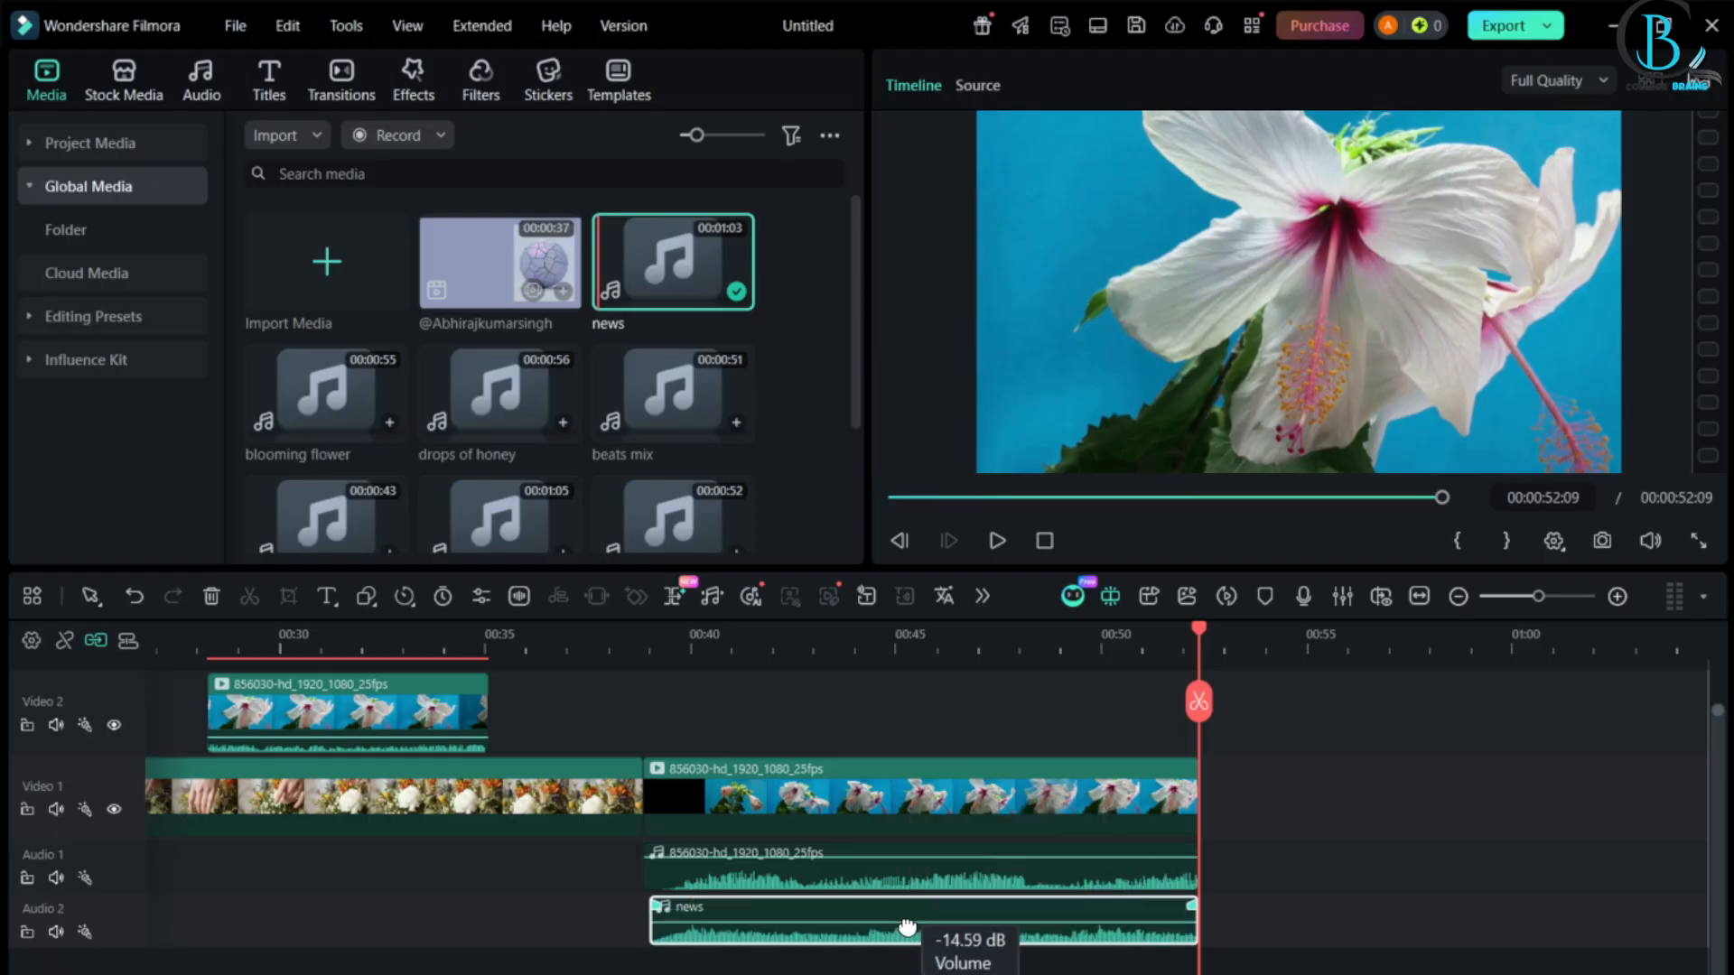
right_click(907, 926)
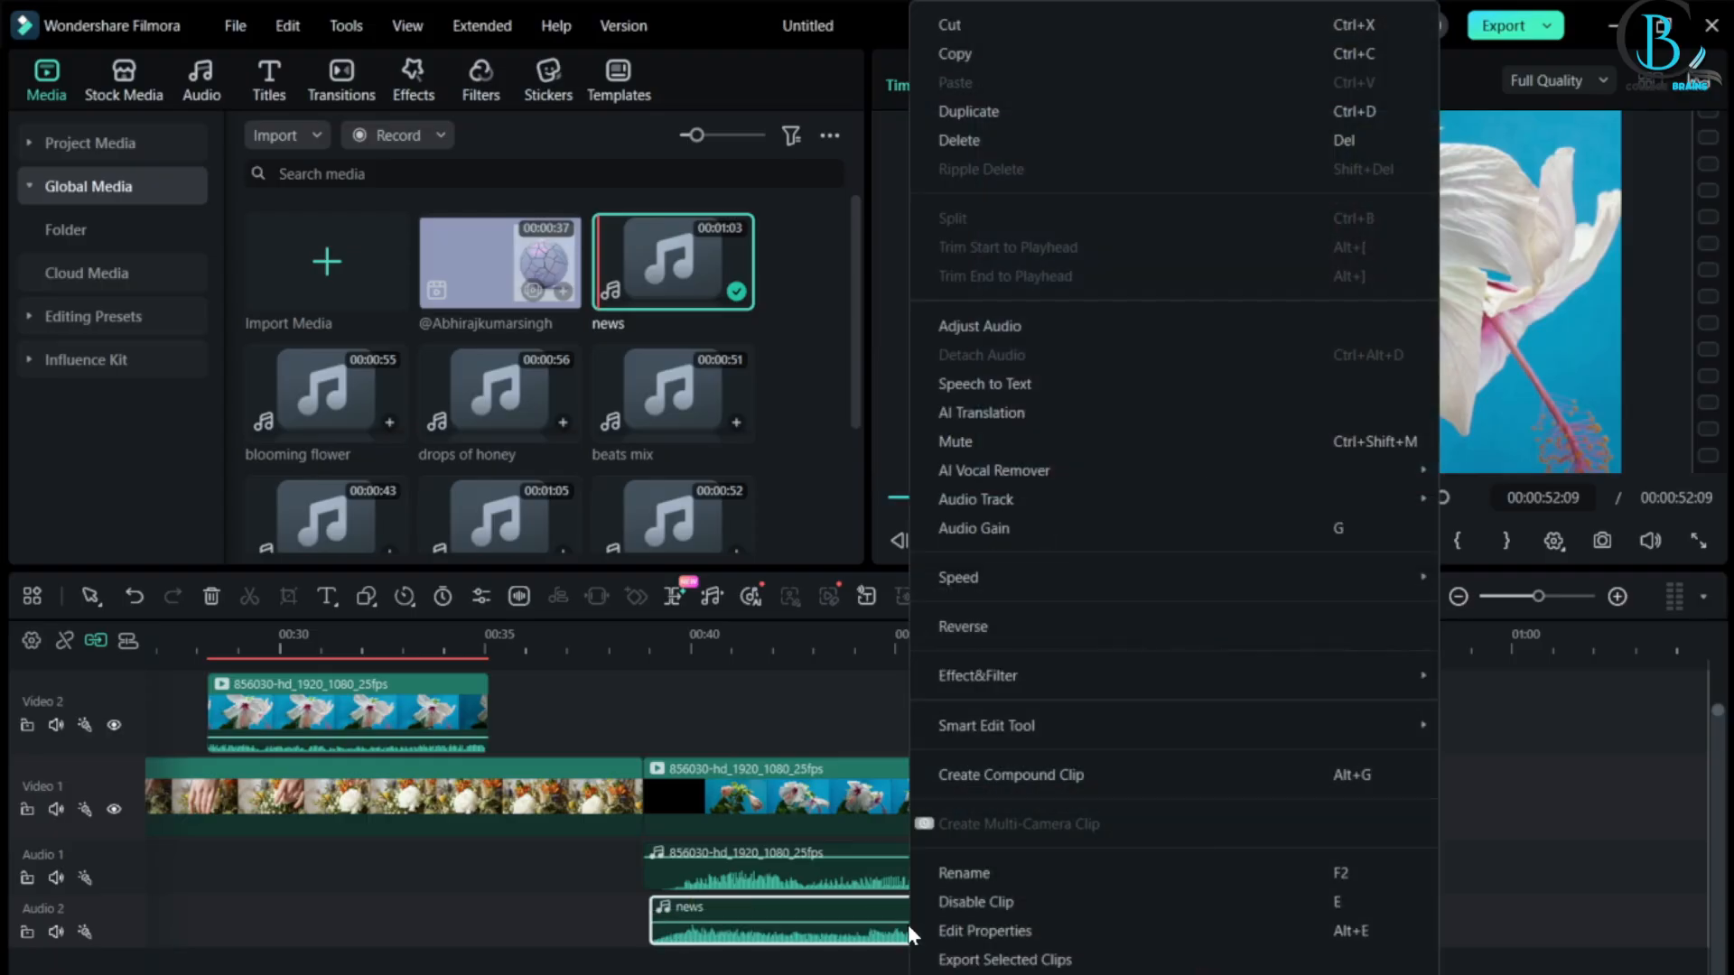
click(872, 924)
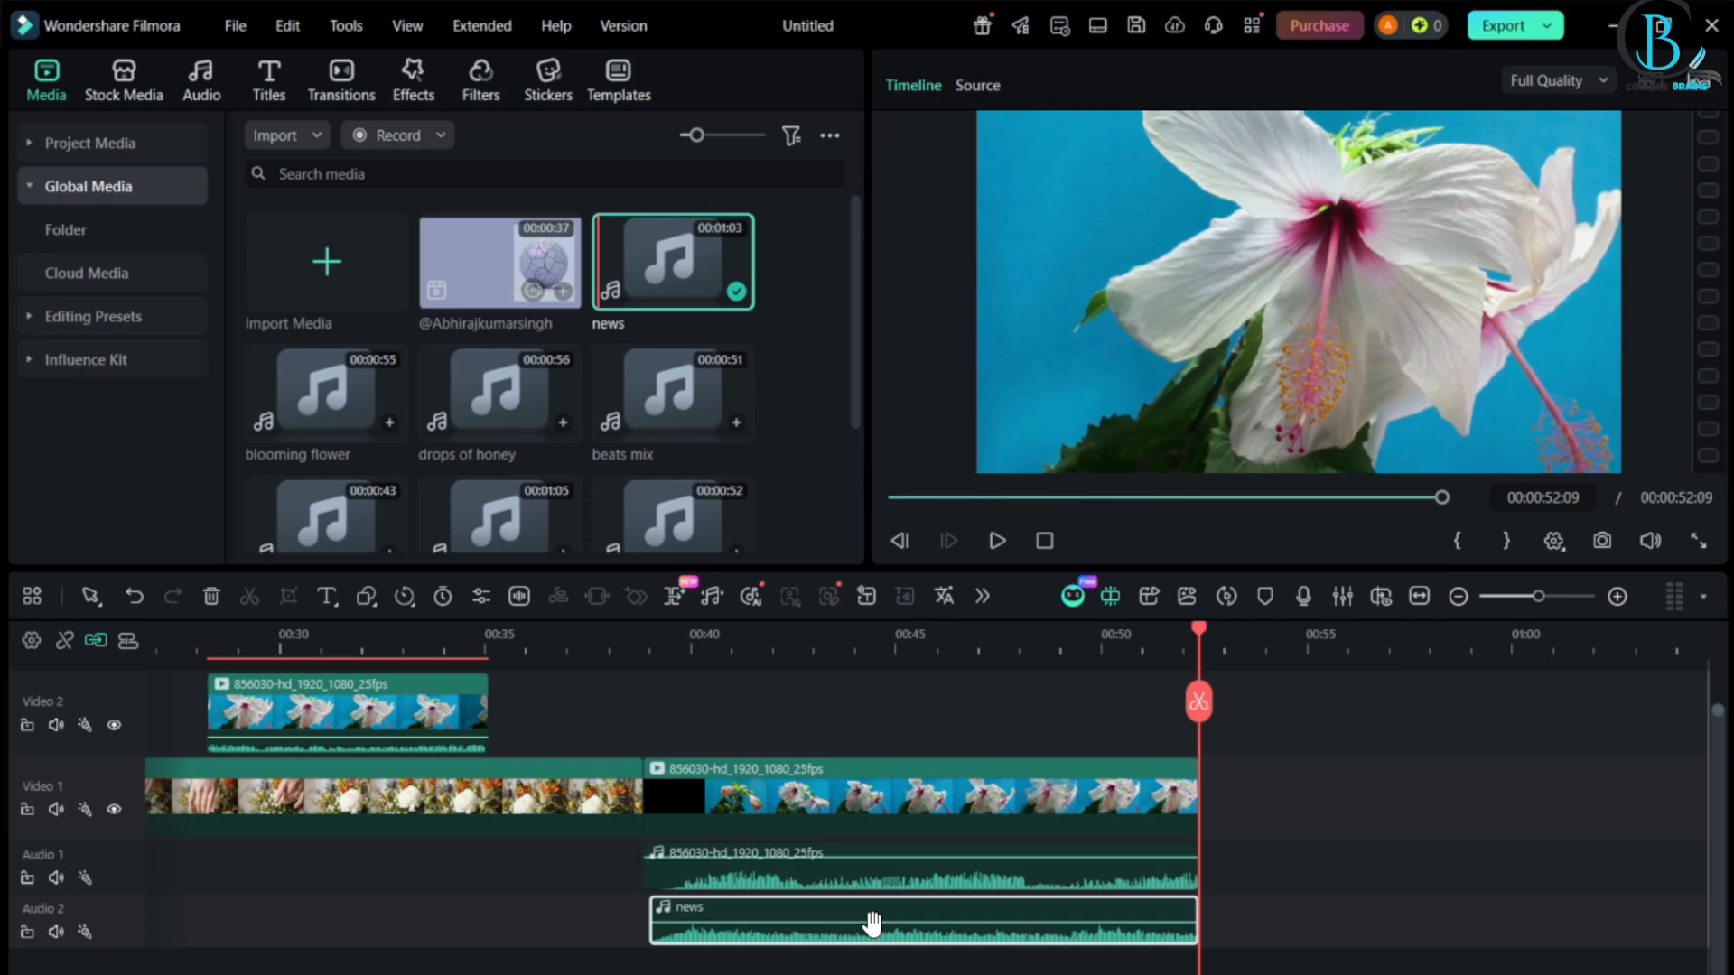
- Review the basic audio adjustment settings of the news clip and of the detached 856030 audio on Audio 1
right_click(1125, 902)
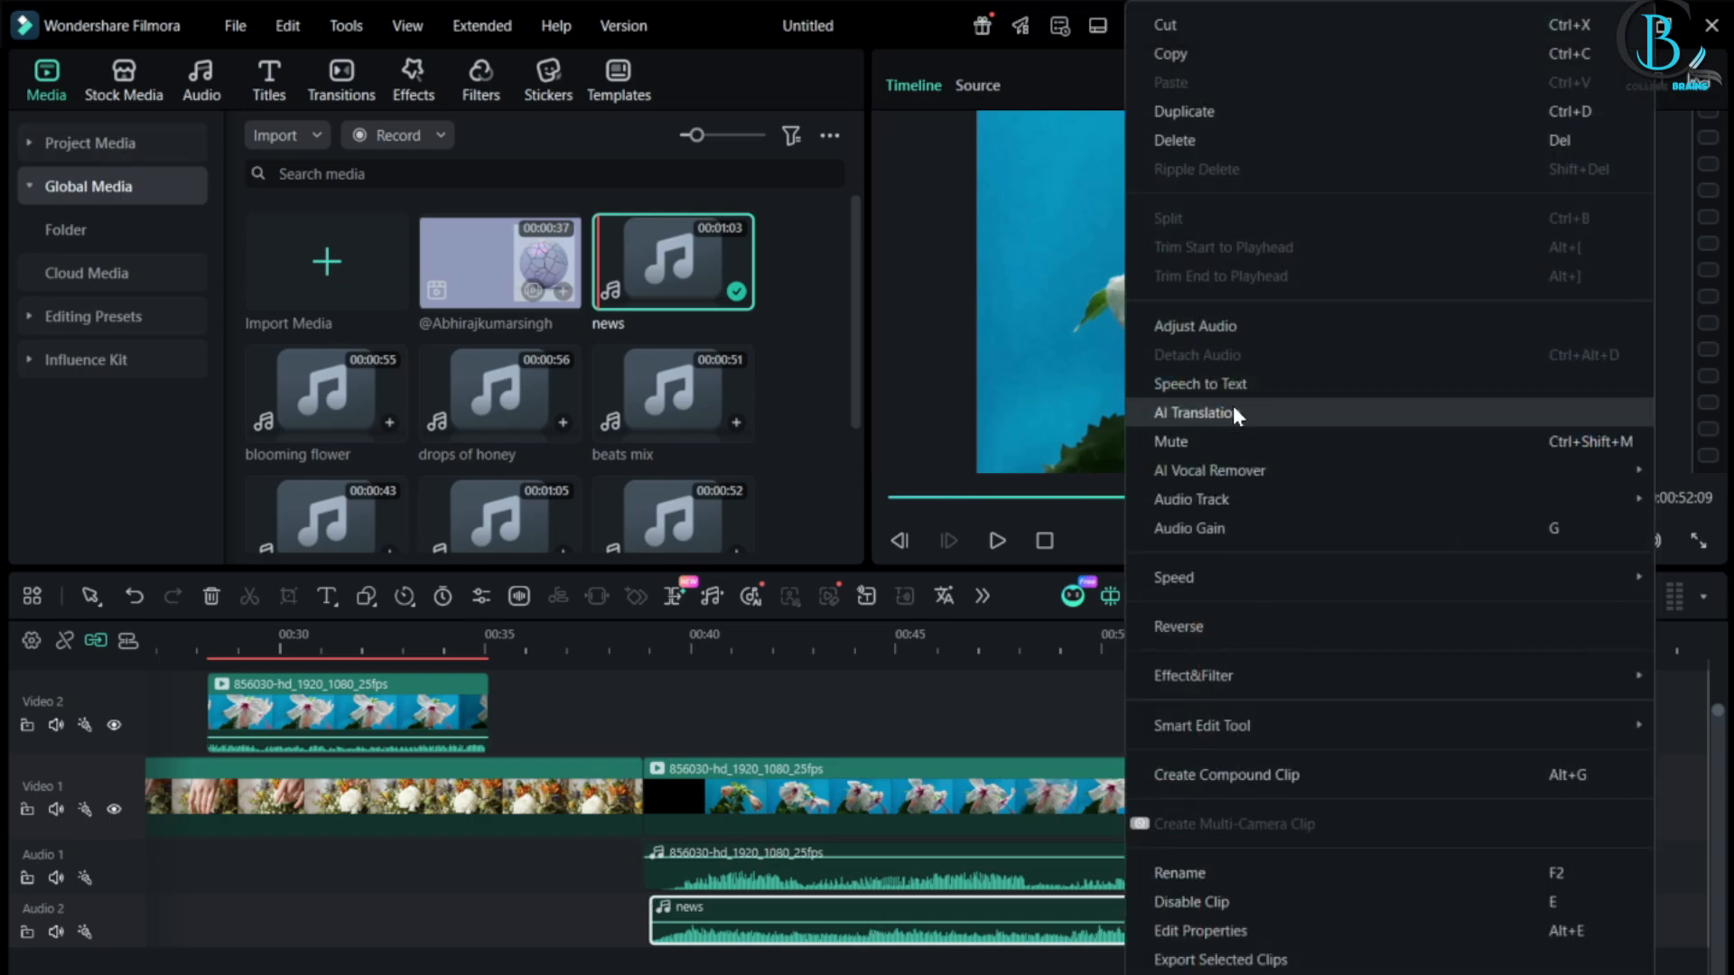
click(1223, 331)
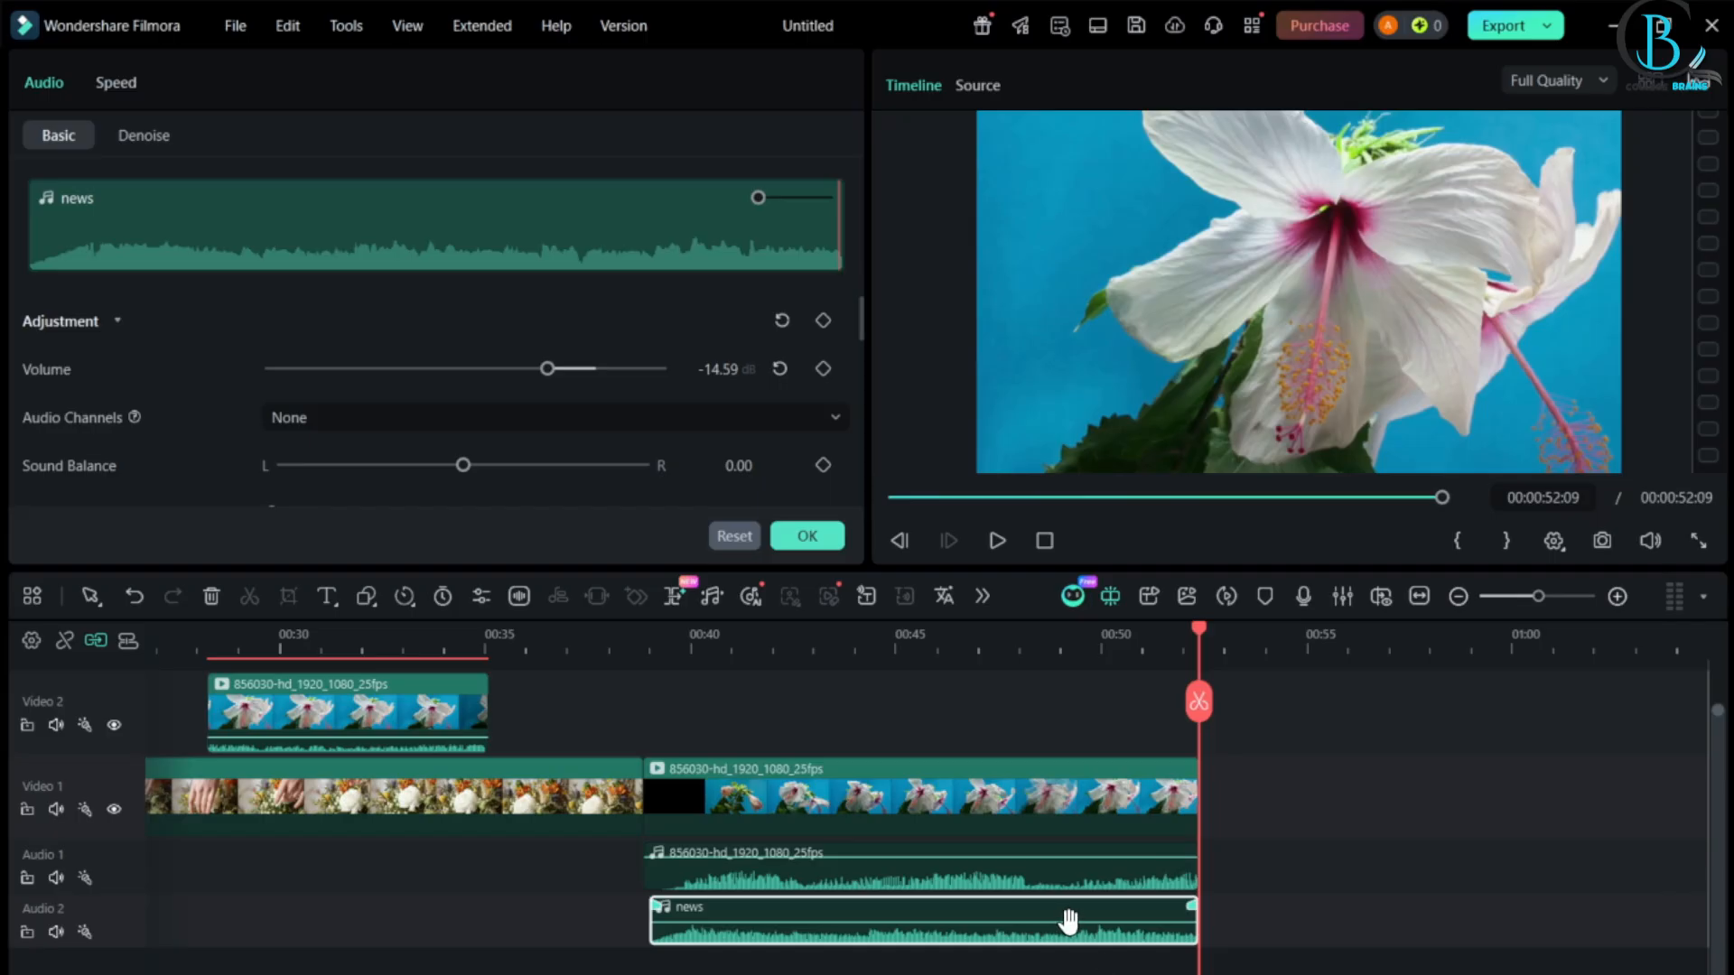
scroll(372, 398, down, 4)
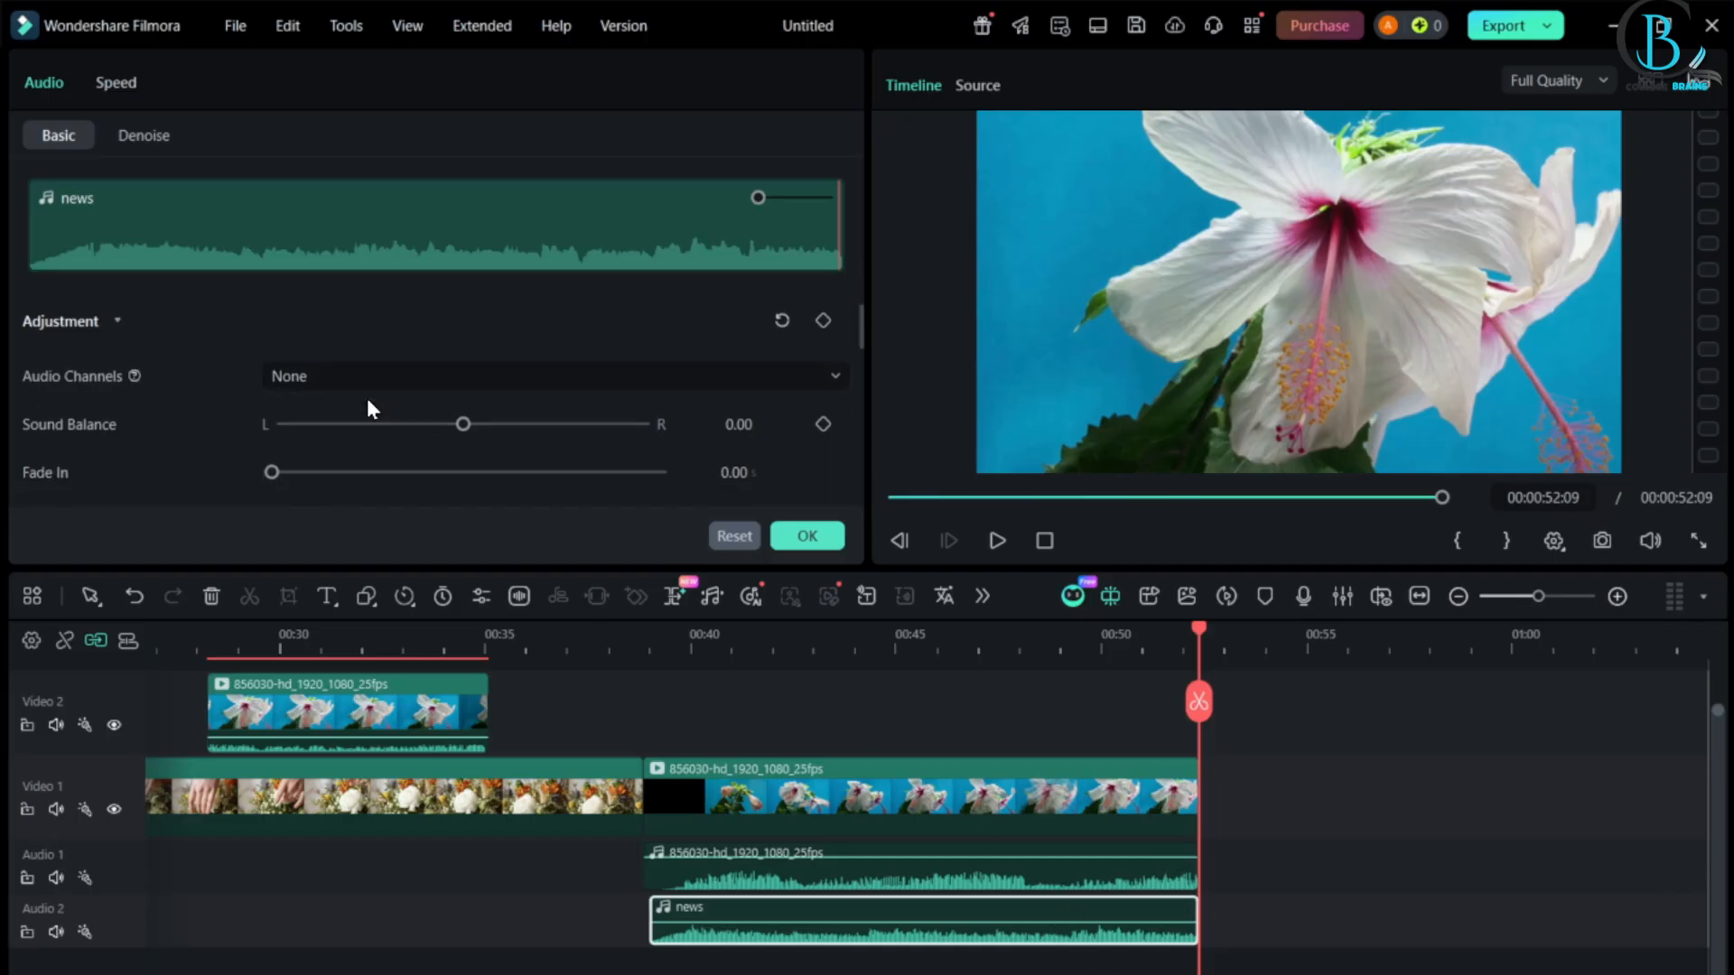
scroll(341, 439, down, 6)
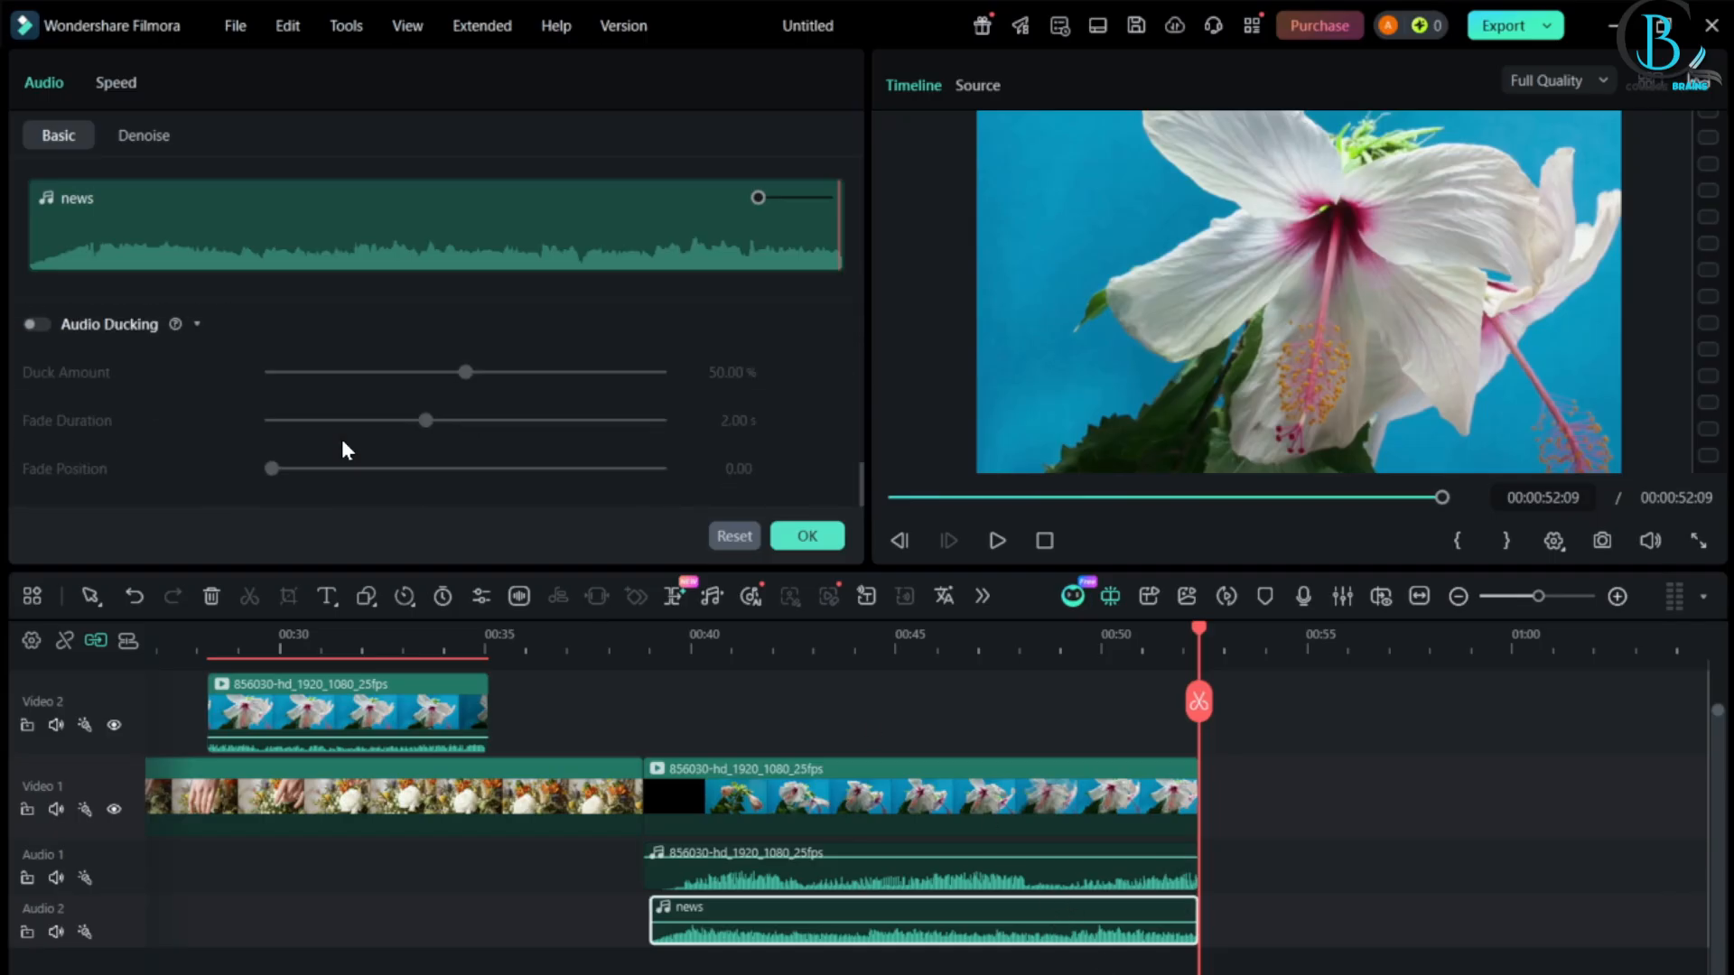
click(950, 885)
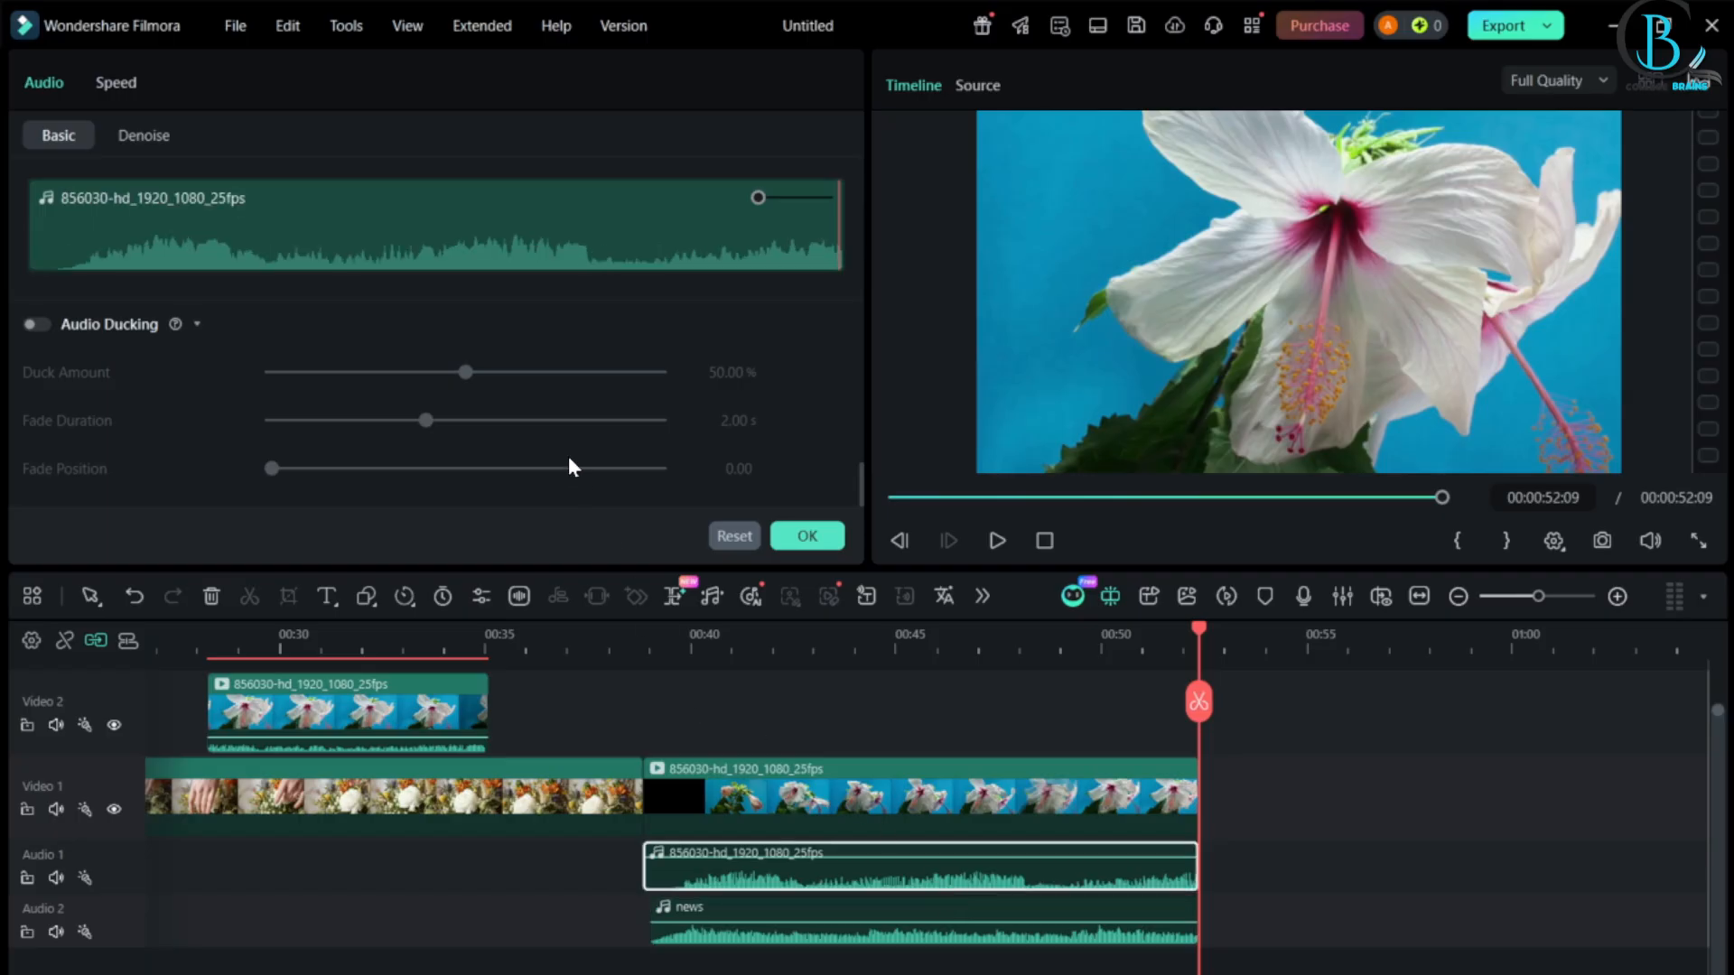
scroll(567, 457, up, 8)
click(948, 726)
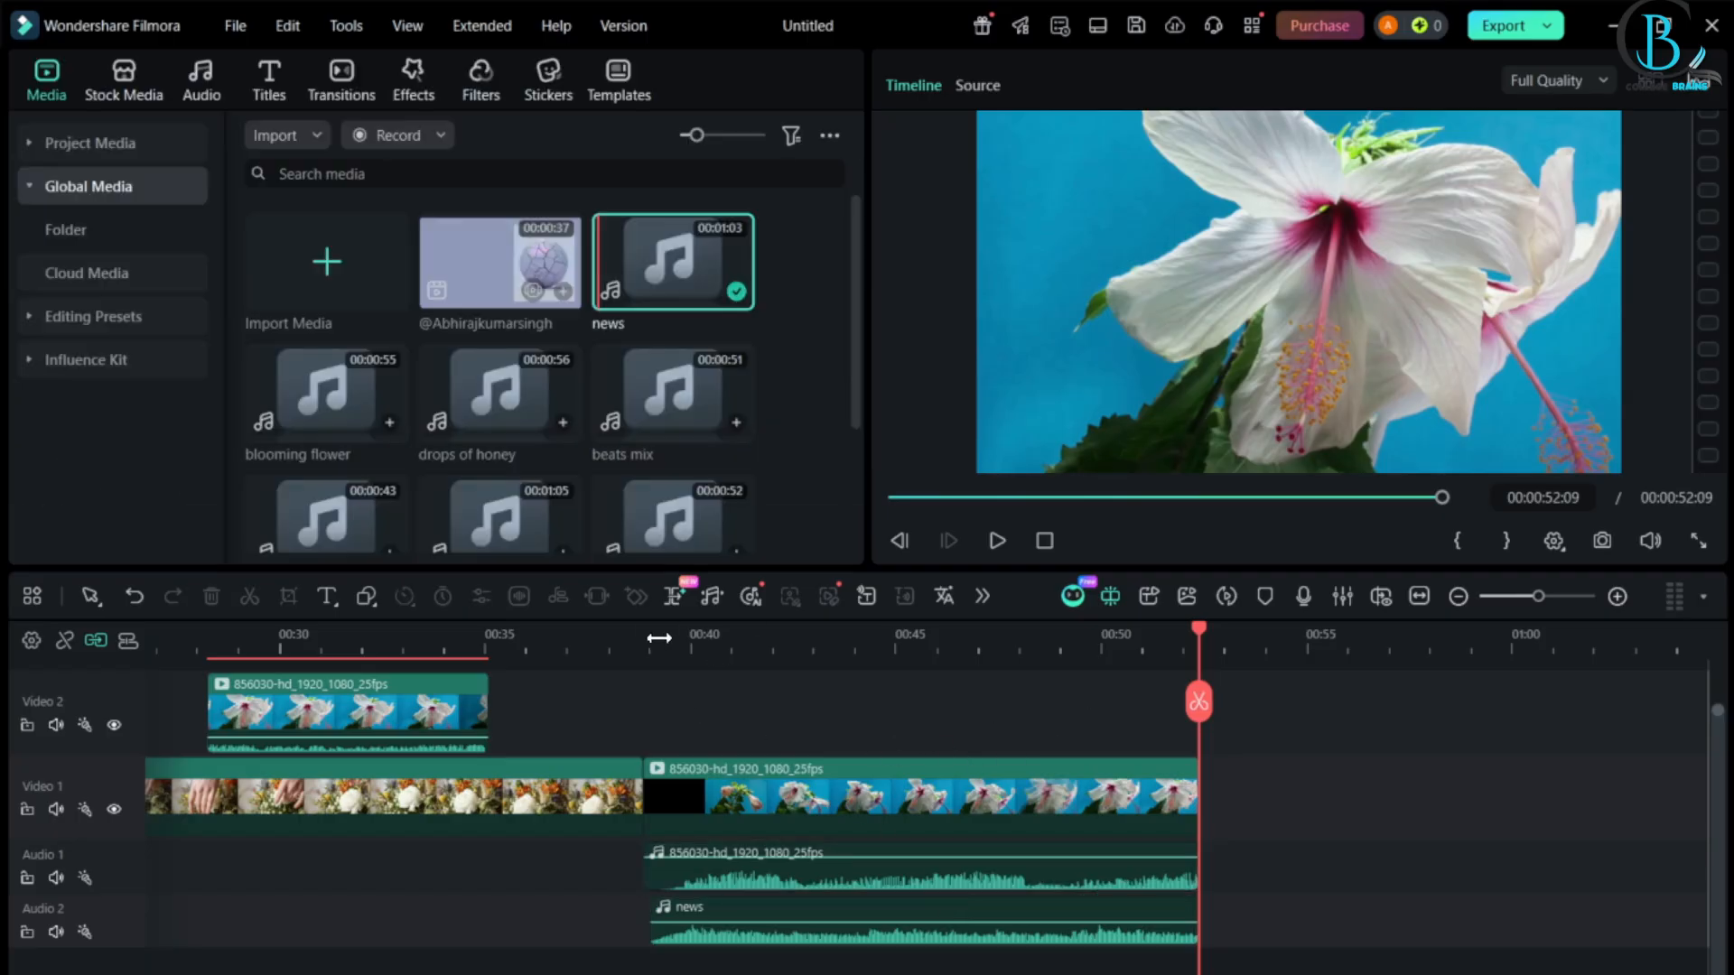
- Scrub through the 856030 clip on Video 1, select it, and leave the playhead at 00:00:40:13
click(663, 647)
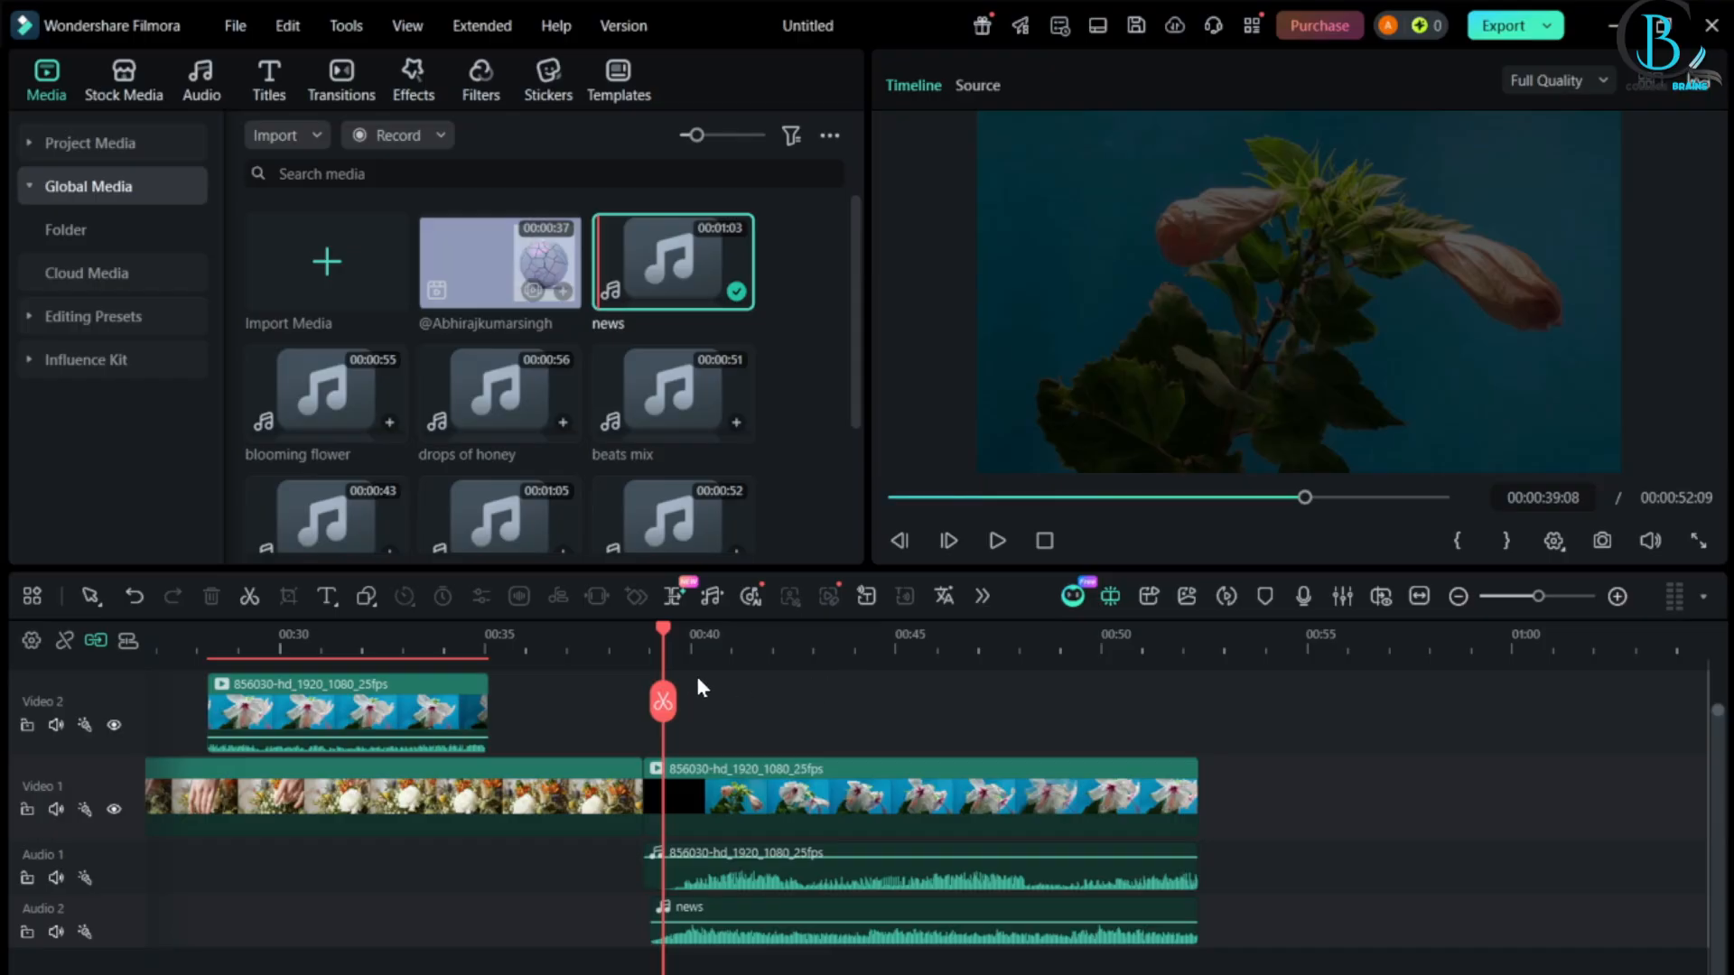
drag(665, 702, 816, 714)
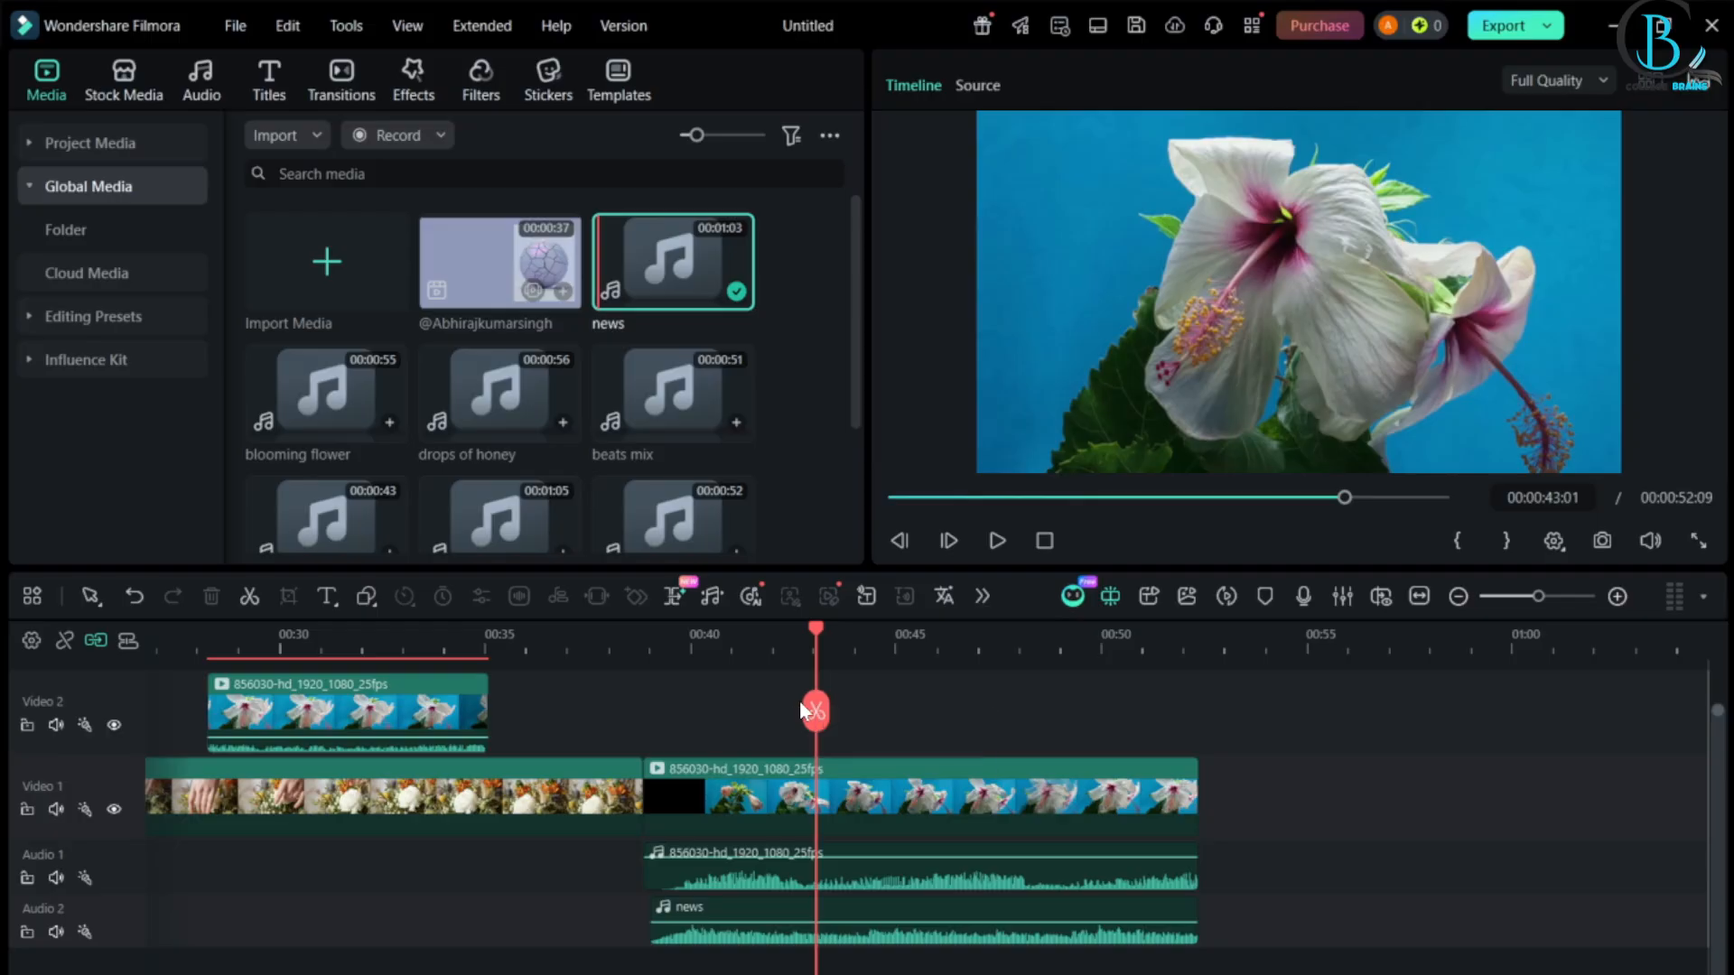
click(695, 799)
drag(816, 711, 712, 701)
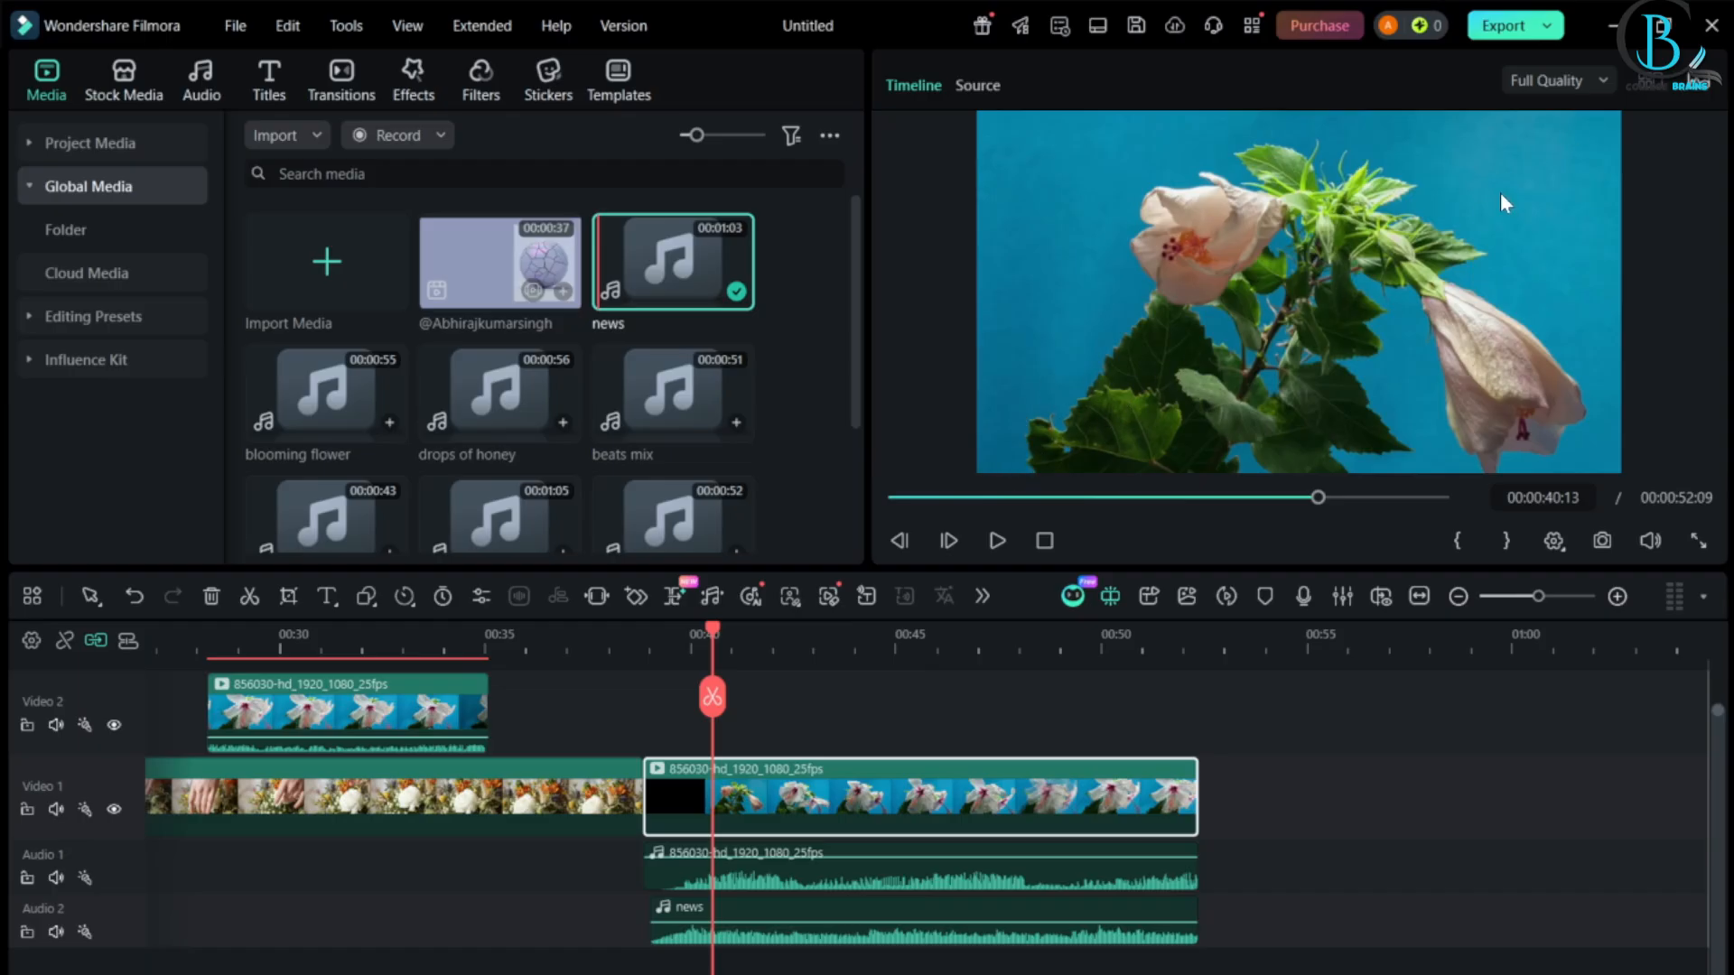
- Add the red Subscribe sticker with the bell from the Trending stickers to Video 2, starting at 00:00:39:00
click(544, 89)
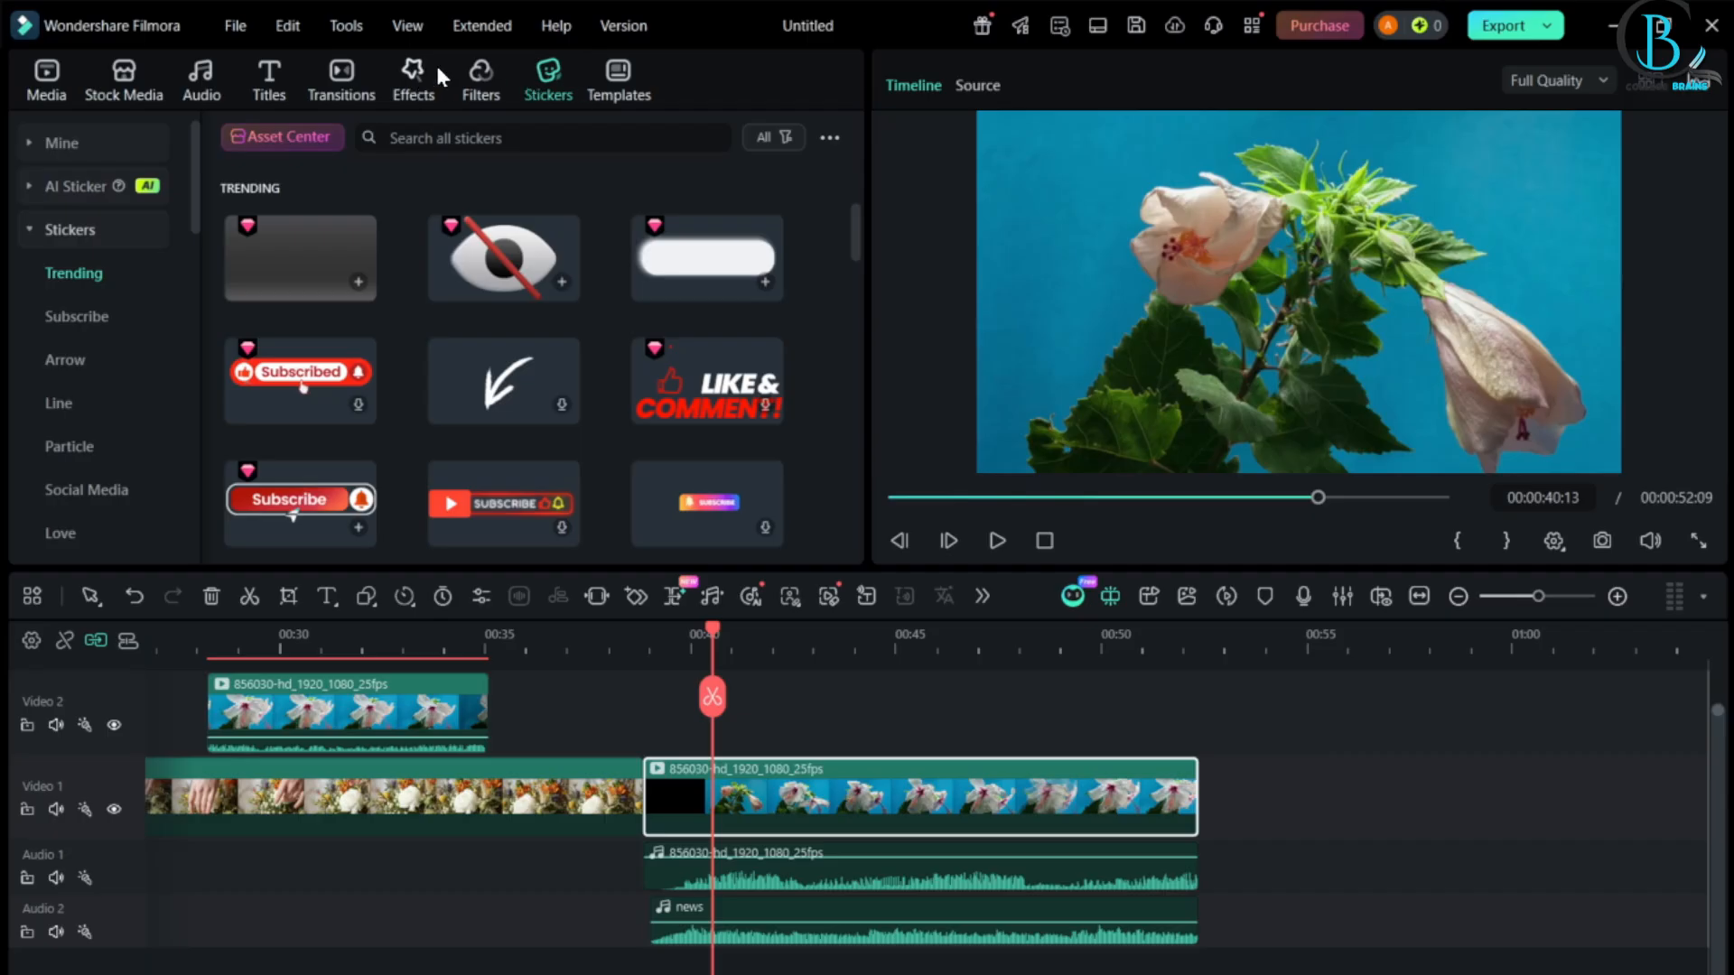
scroll(442, 358, down, 5)
scroll(438, 409, up, 5)
scroll(500, 399, down, 3)
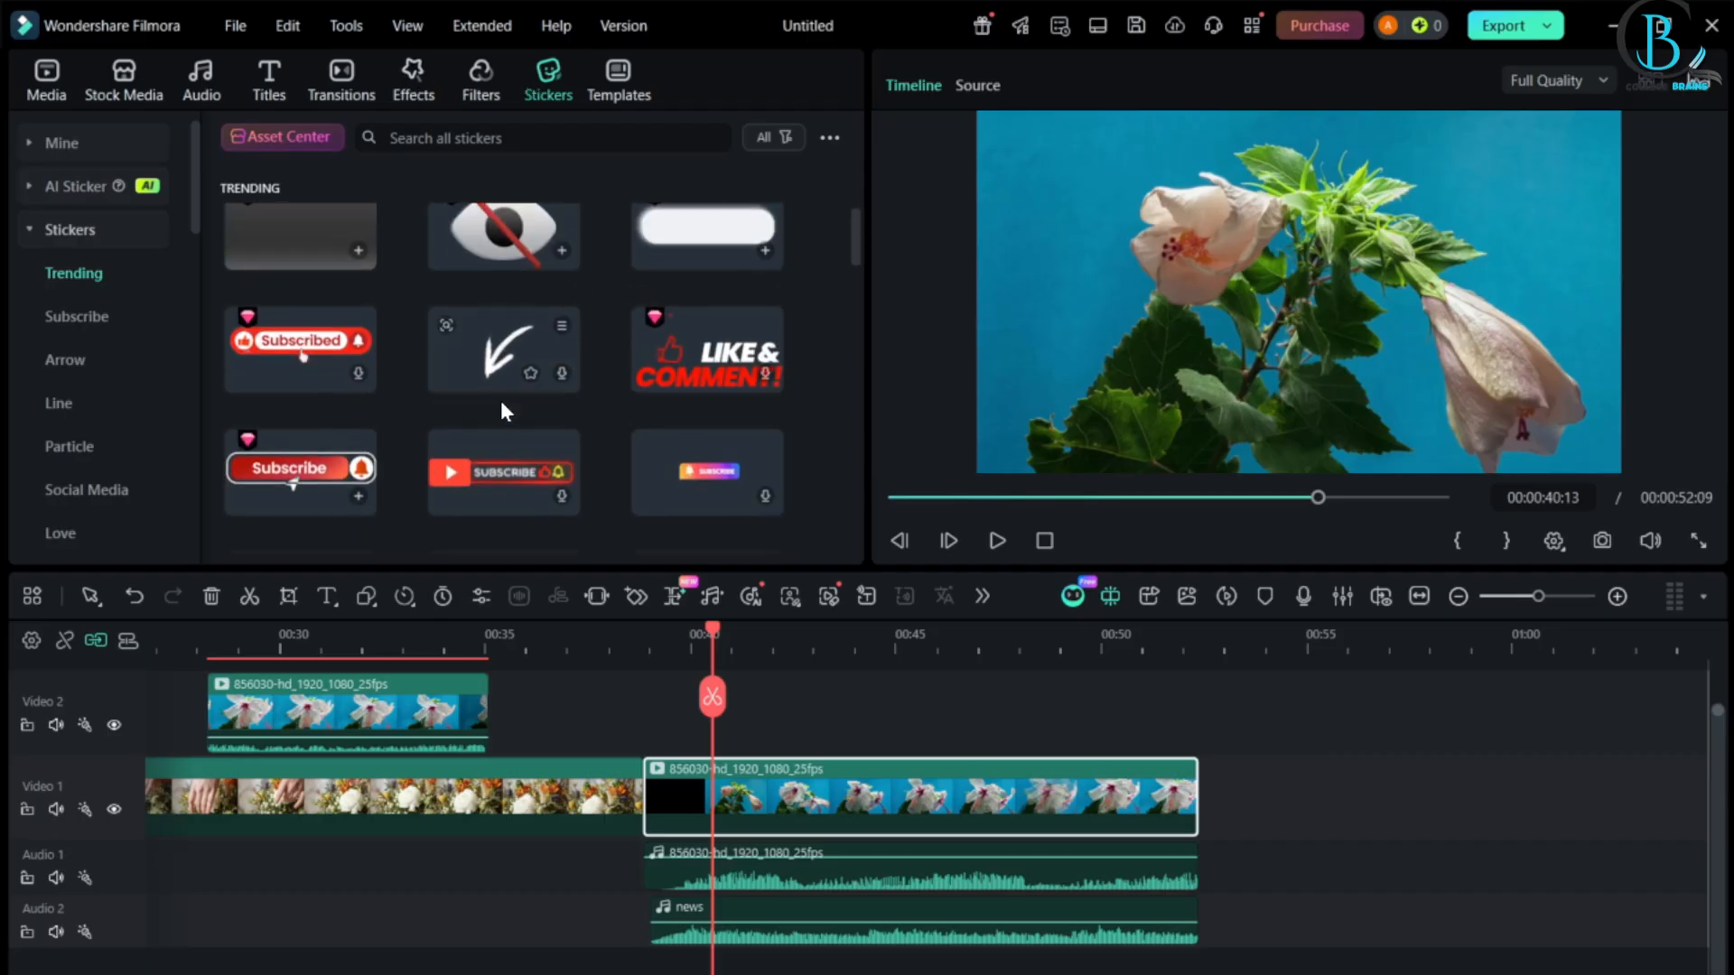
scroll(500, 399, up, 3)
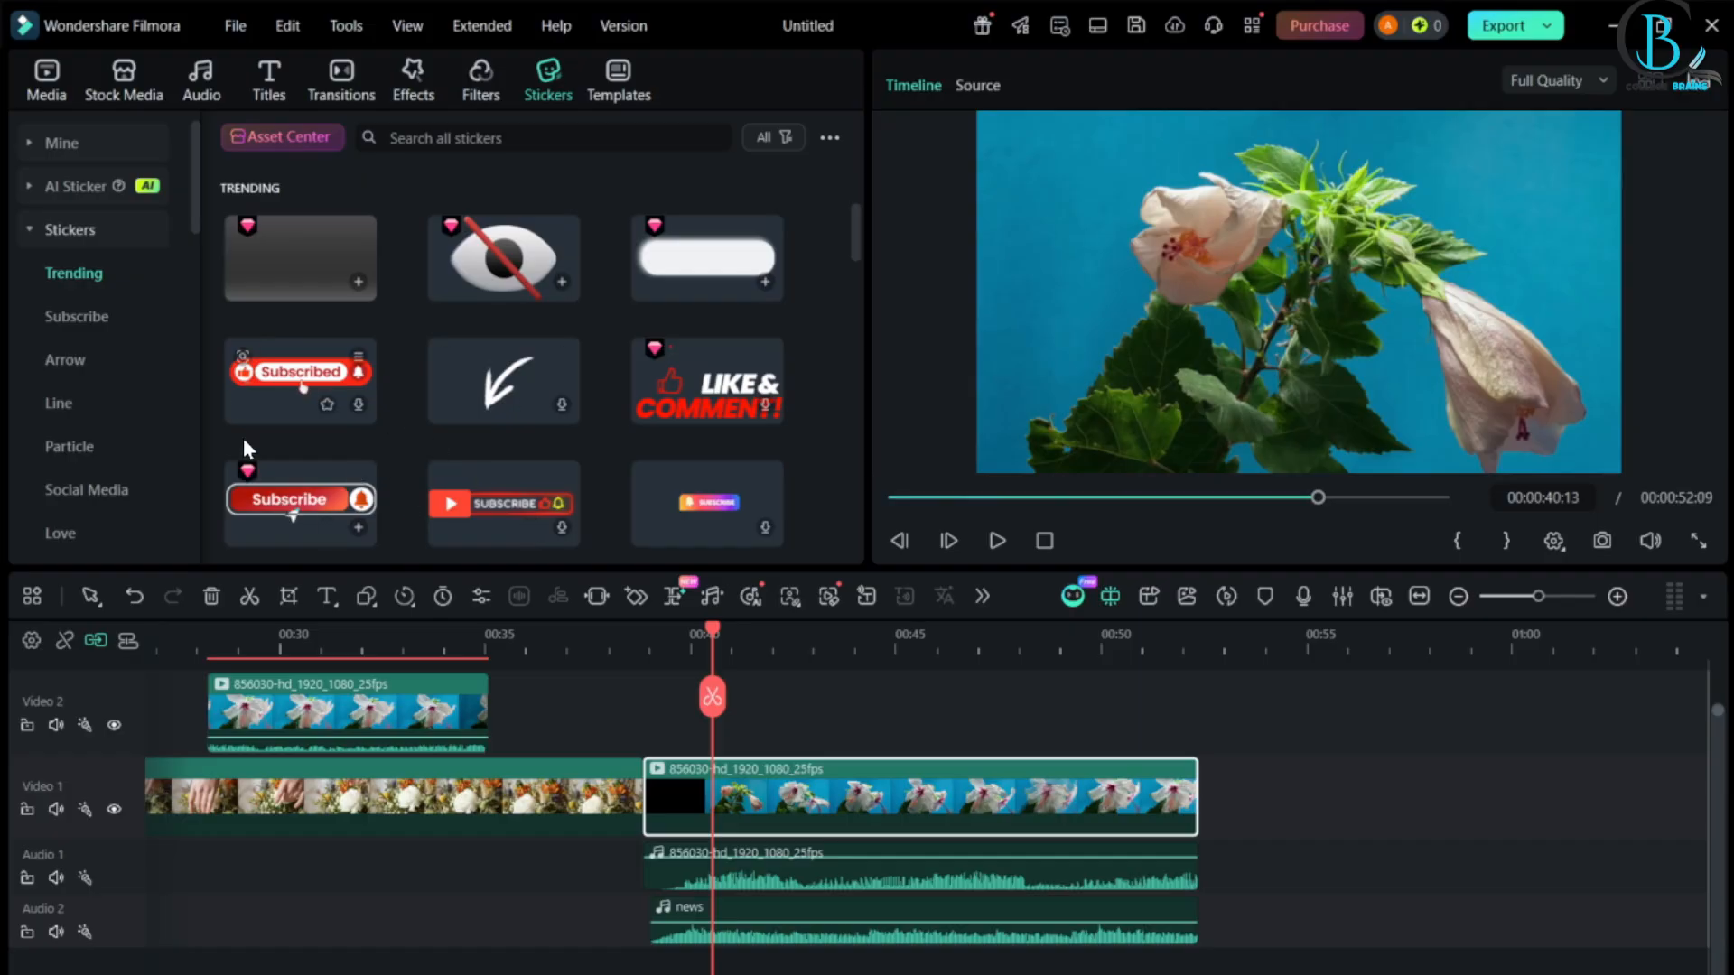
click(289, 506)
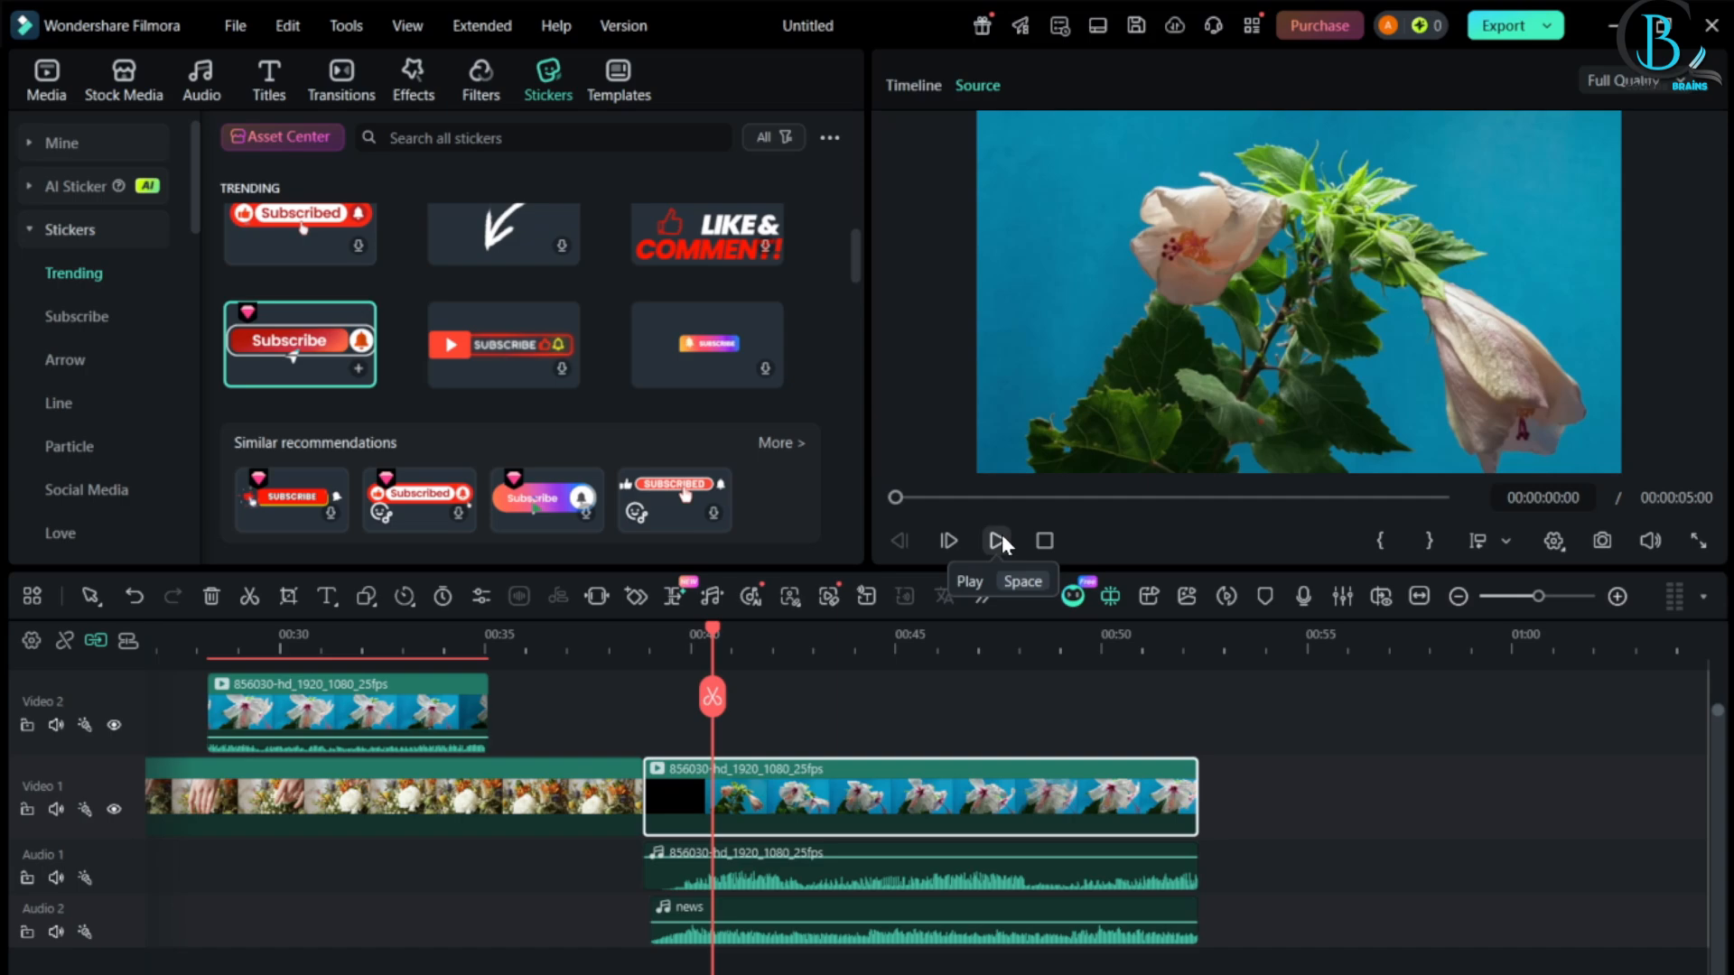
mouse_move(712, 698)
mouse_down()
mouse_move(666, 696)
mouse_move(717, 689)
mouse_up()
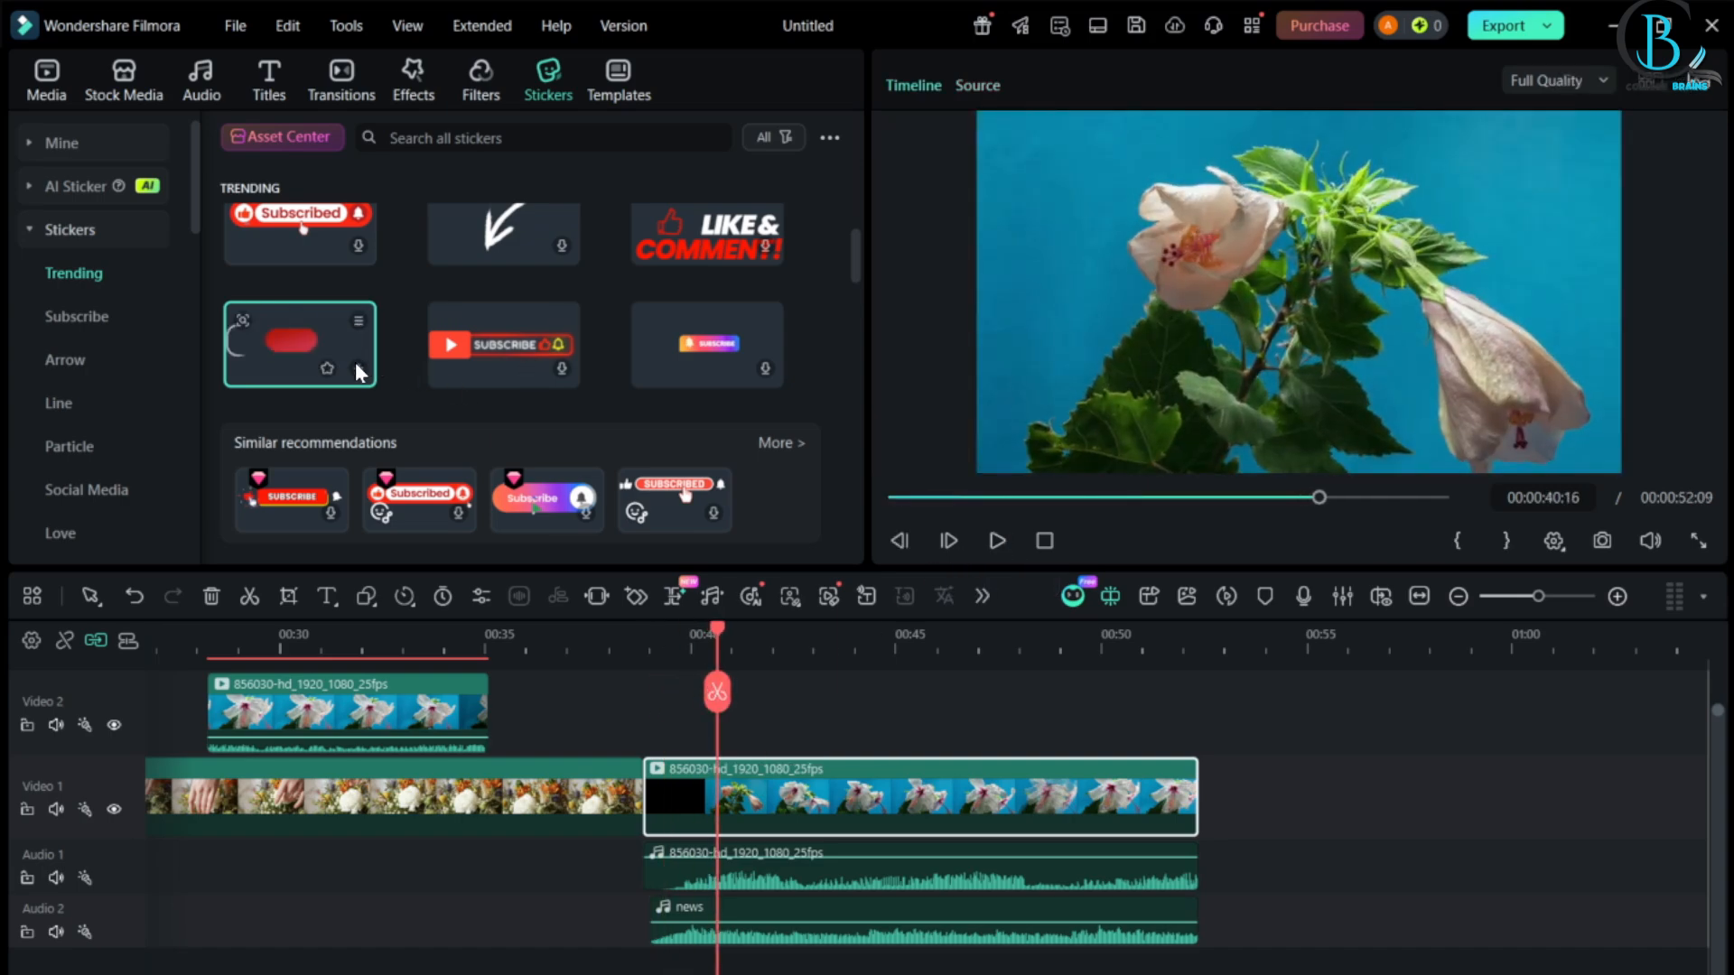
drag(360, 362, 651, 691)
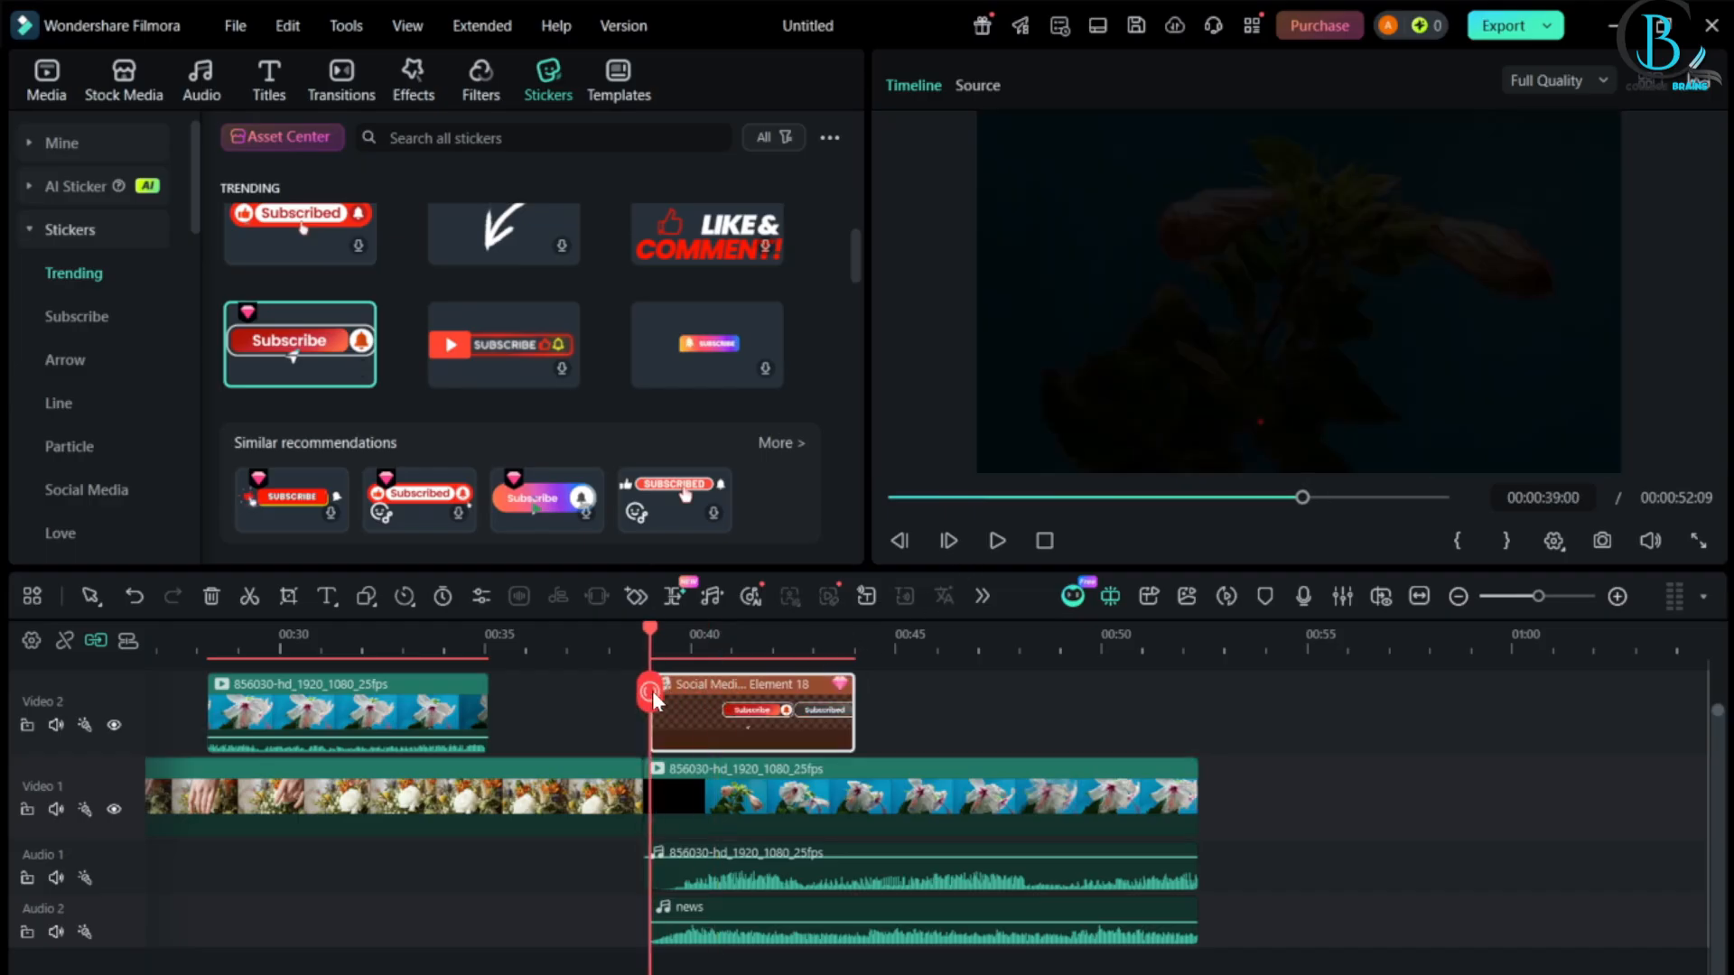
- Play and scrub through the Subscribe sticker, and return the playhead to its start at 00:00:39:00
key(space)
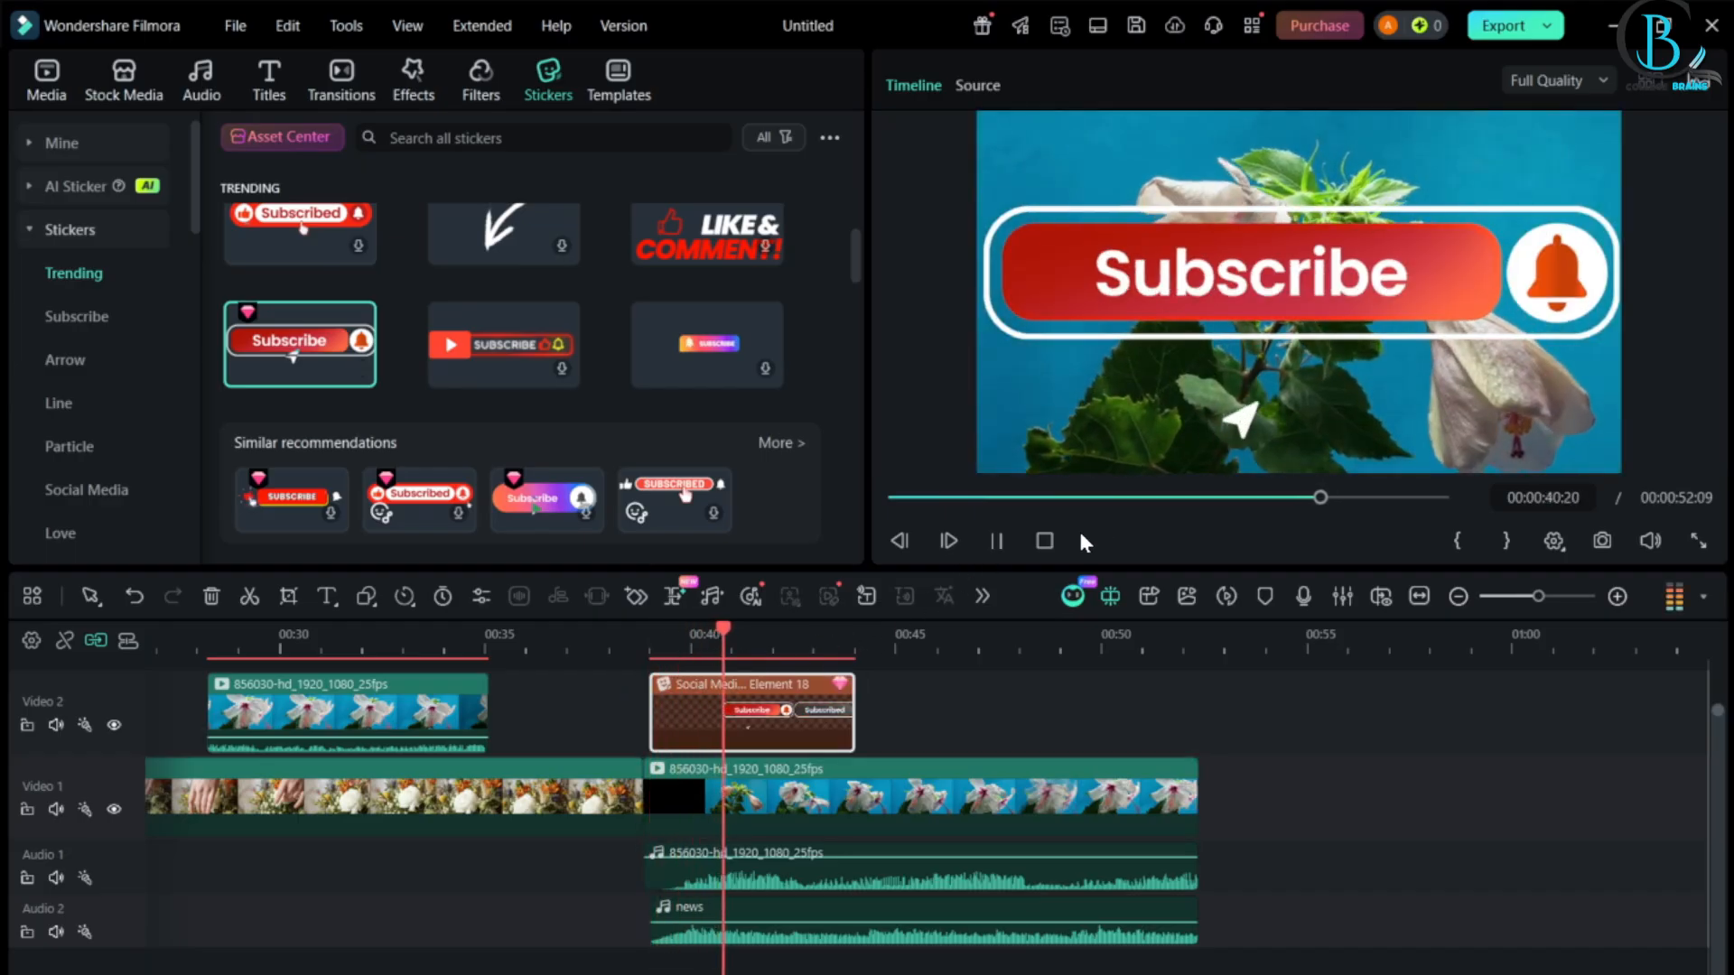
drag(713, 702, 756, 701)
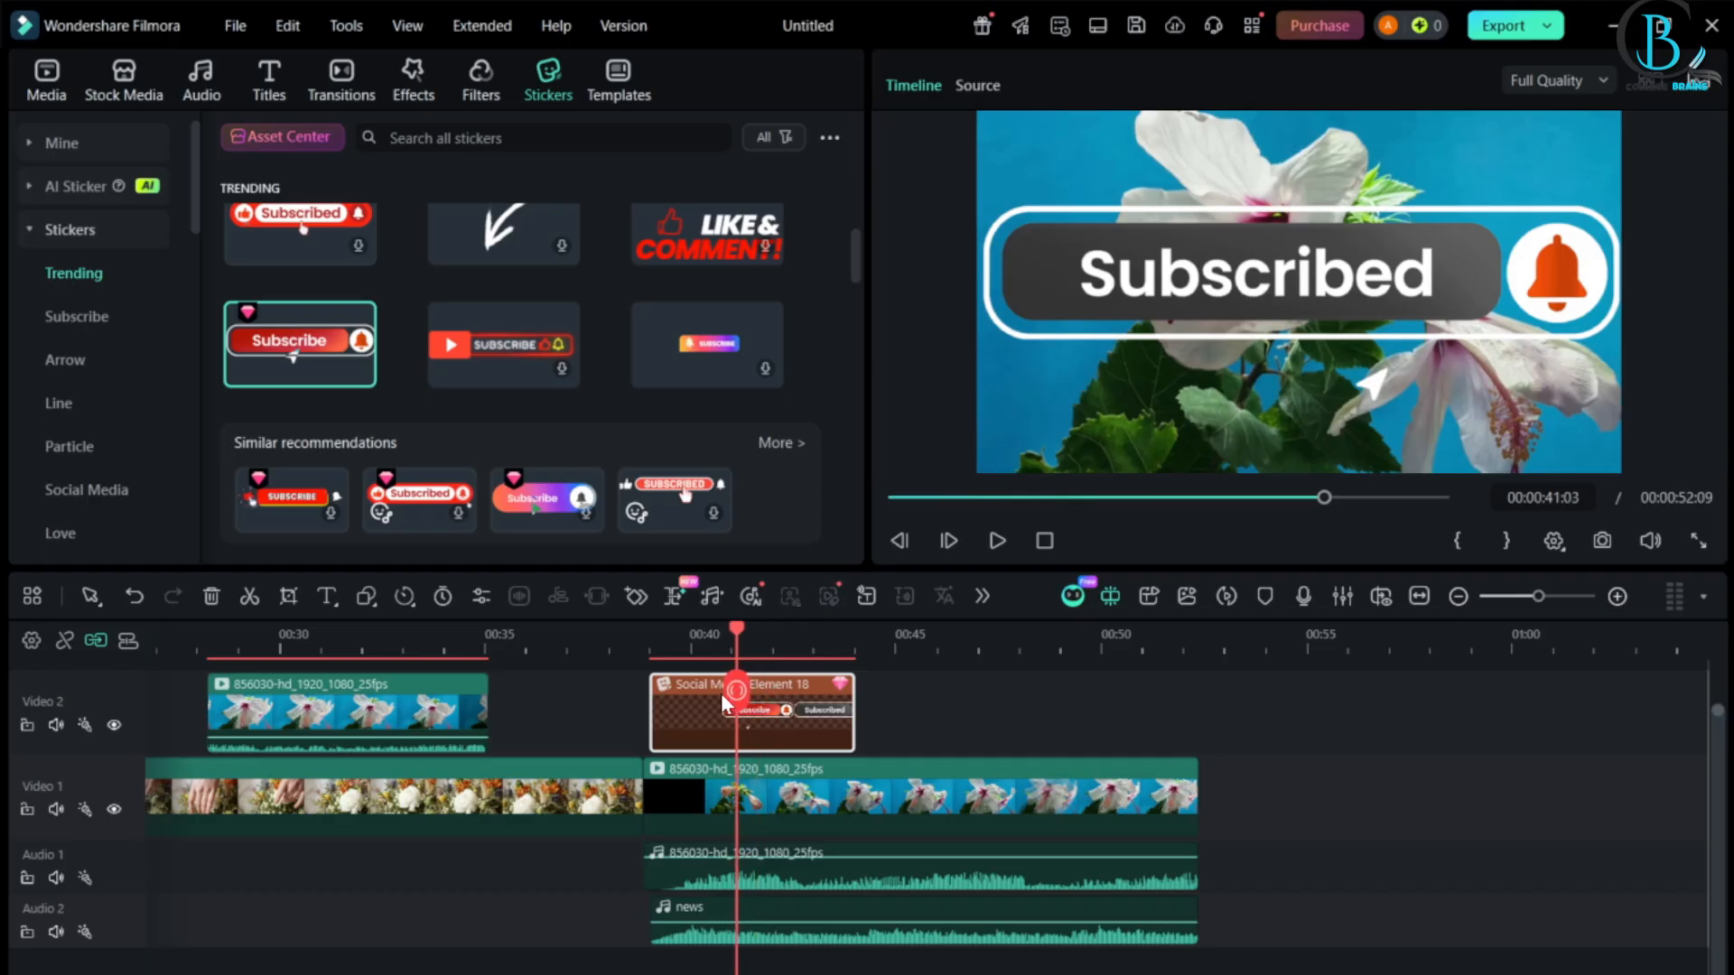
drag(751, 692, 651, 692)
- Add a keyframe at the sticker's start, scale it to about 24.10%, and move it to the frame's lower-left corner, about X -728.68, Y -396.25
click(1618, 596)
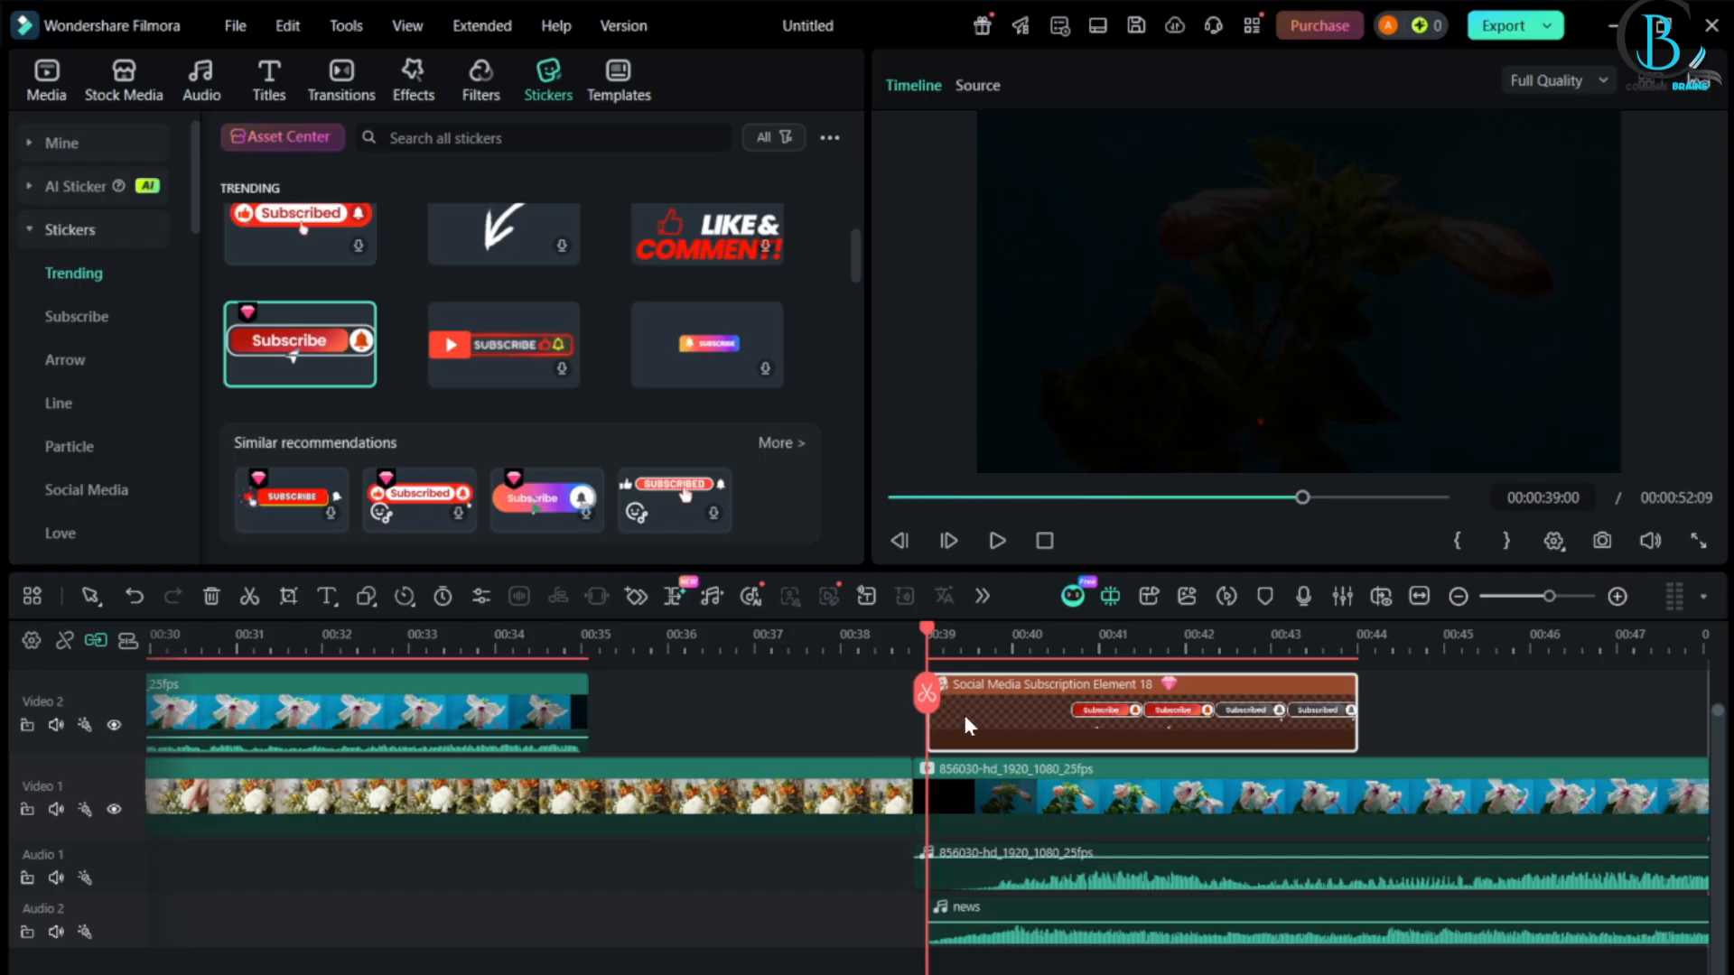
click(678, 600)
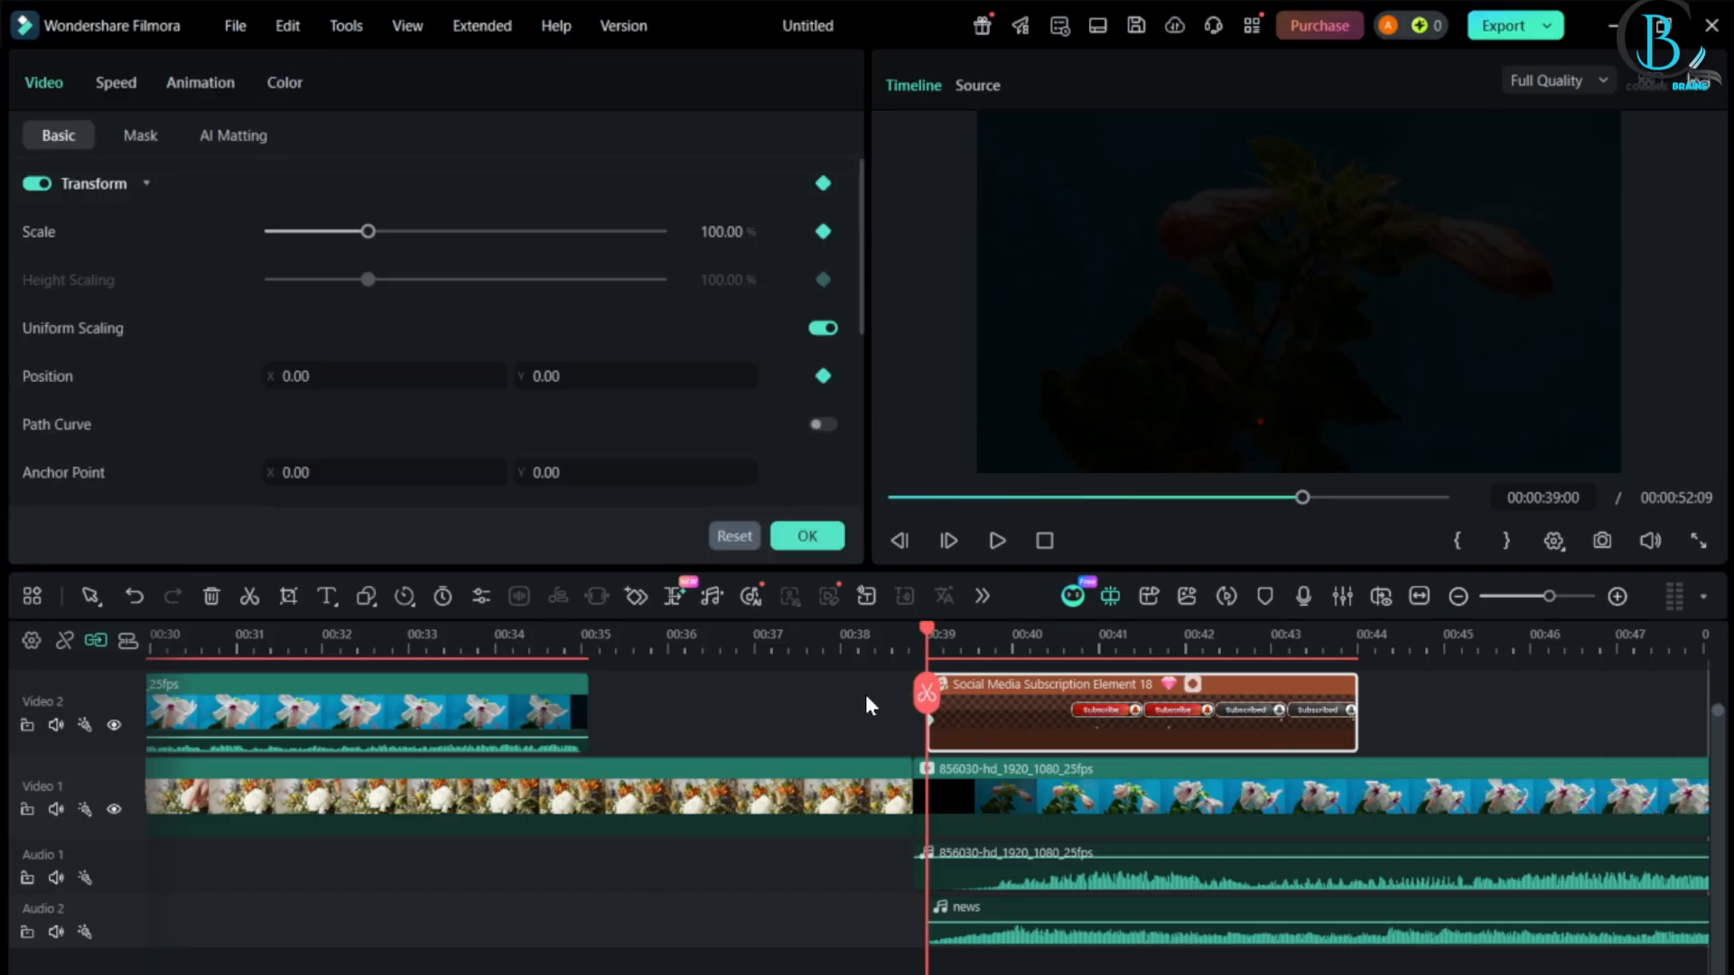
click(1189, 355)
drag(1622, 448, 1526, 343)
drag(1358, 333, 1095, 422)
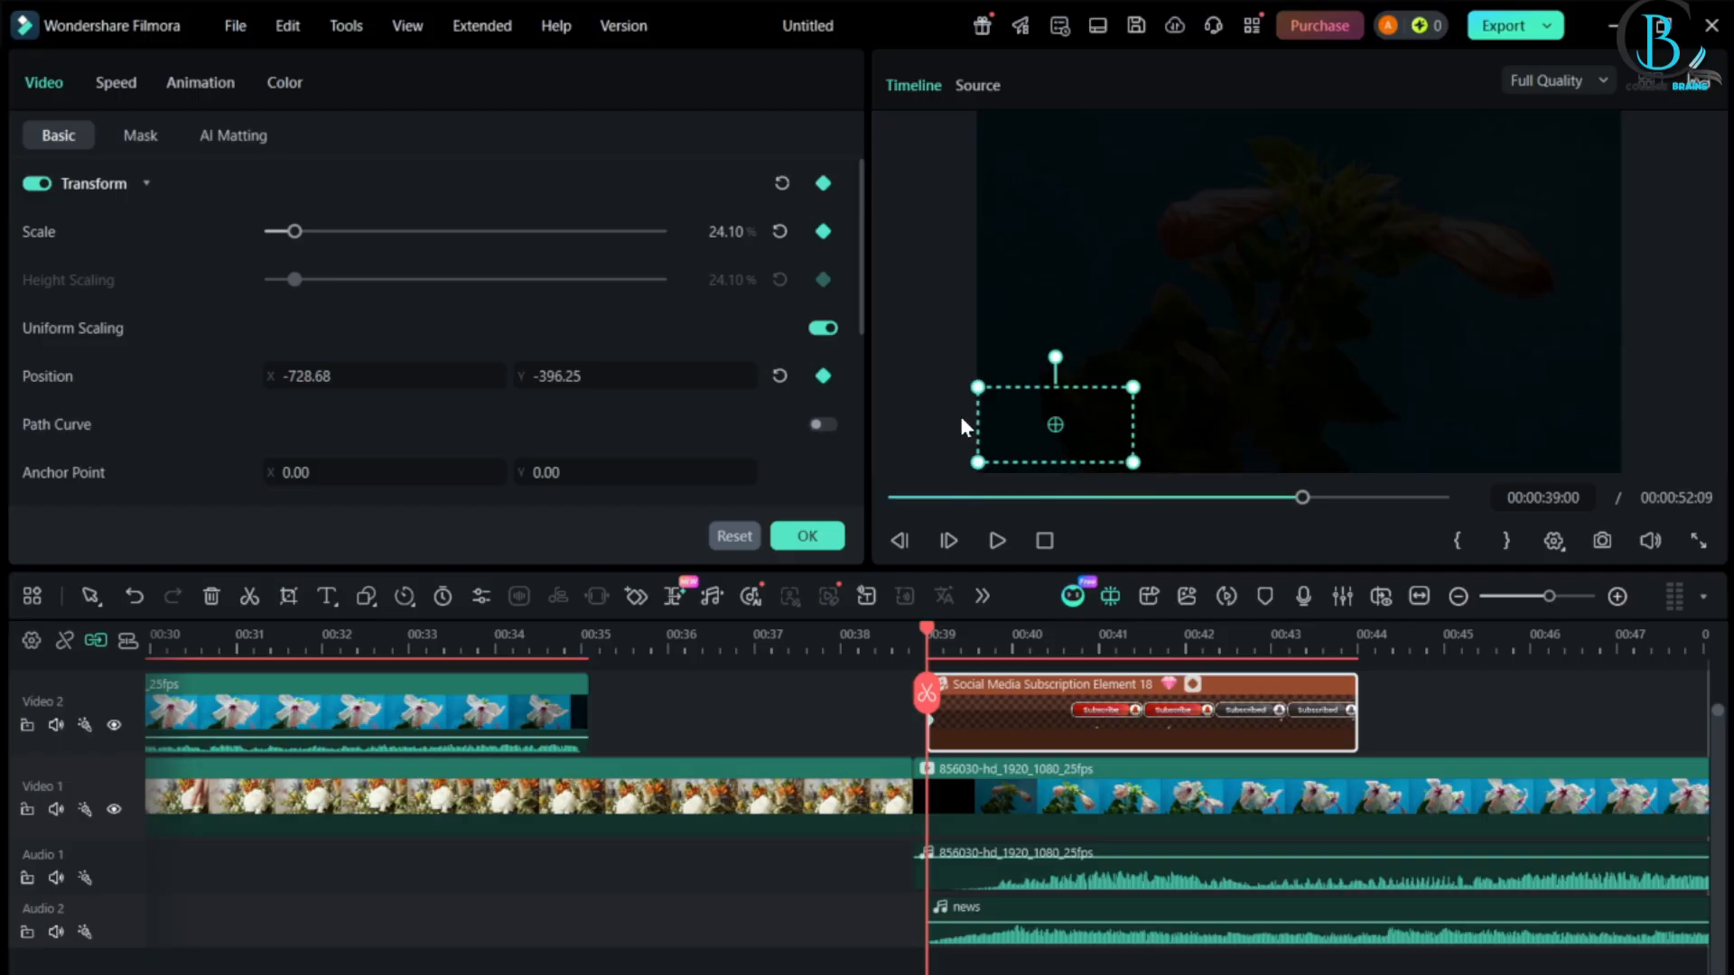
- Add a keyframe at 00:00:41:06, with the sticker enlarged to about 55.57% and moved near the frame's centre, about X -85.27, Y -34.33
click(1097, 638)
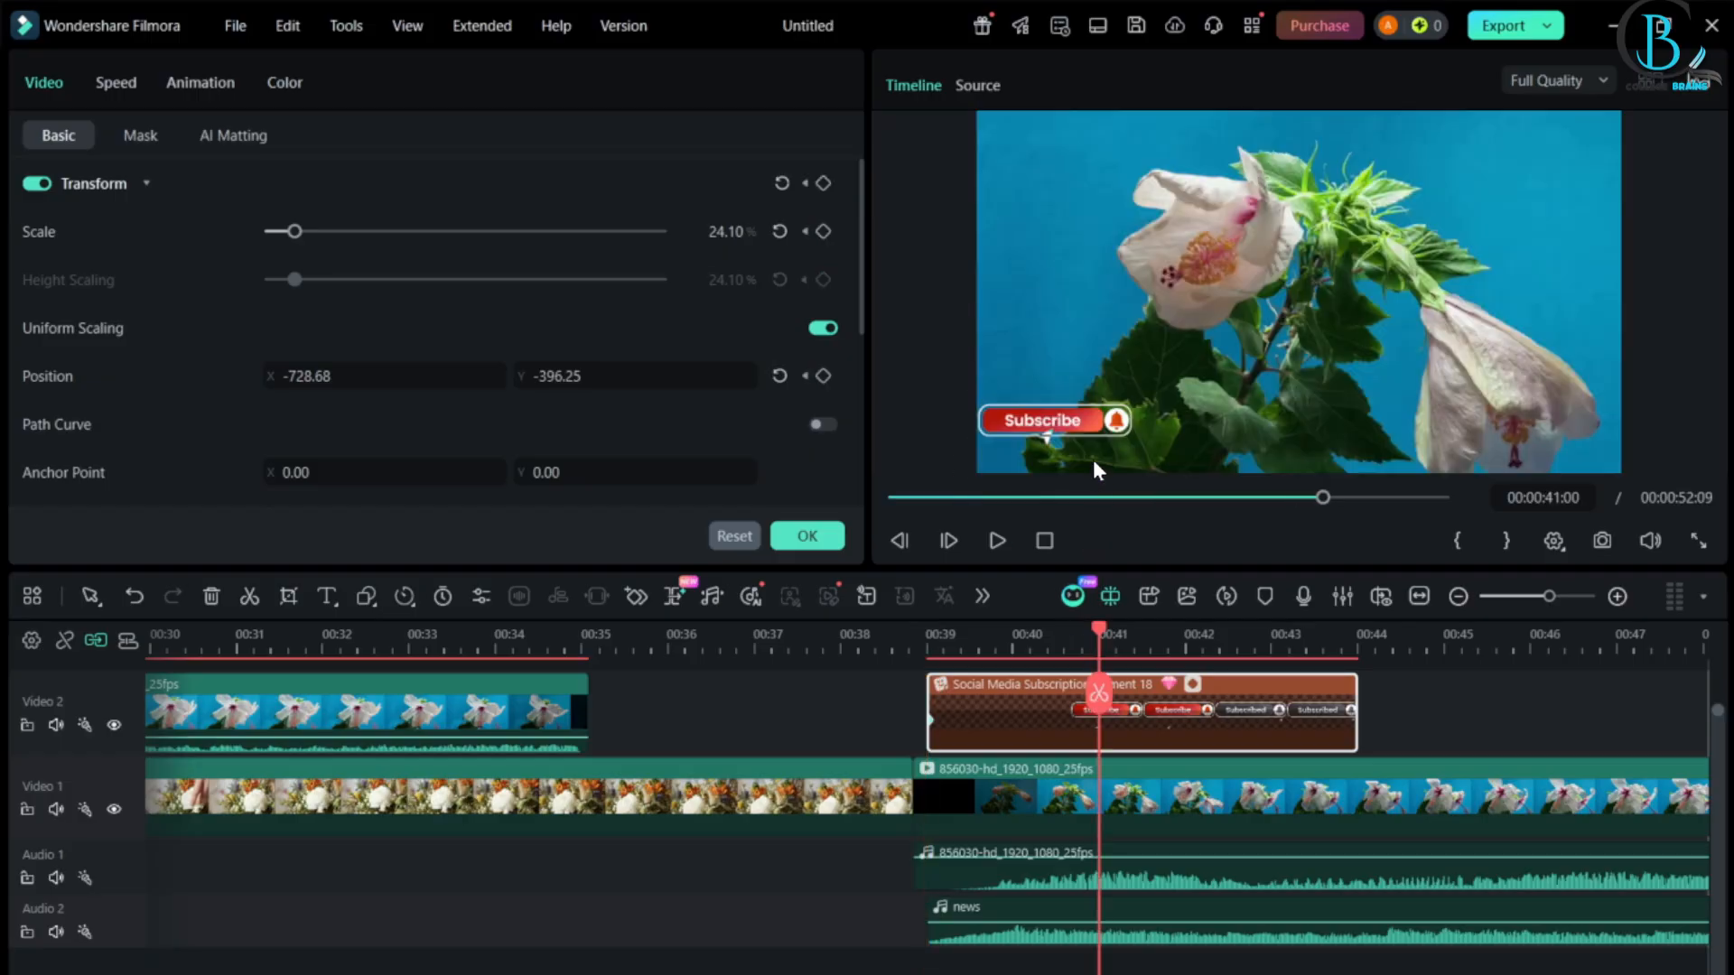
drag(1102, 686, 1120, 685)
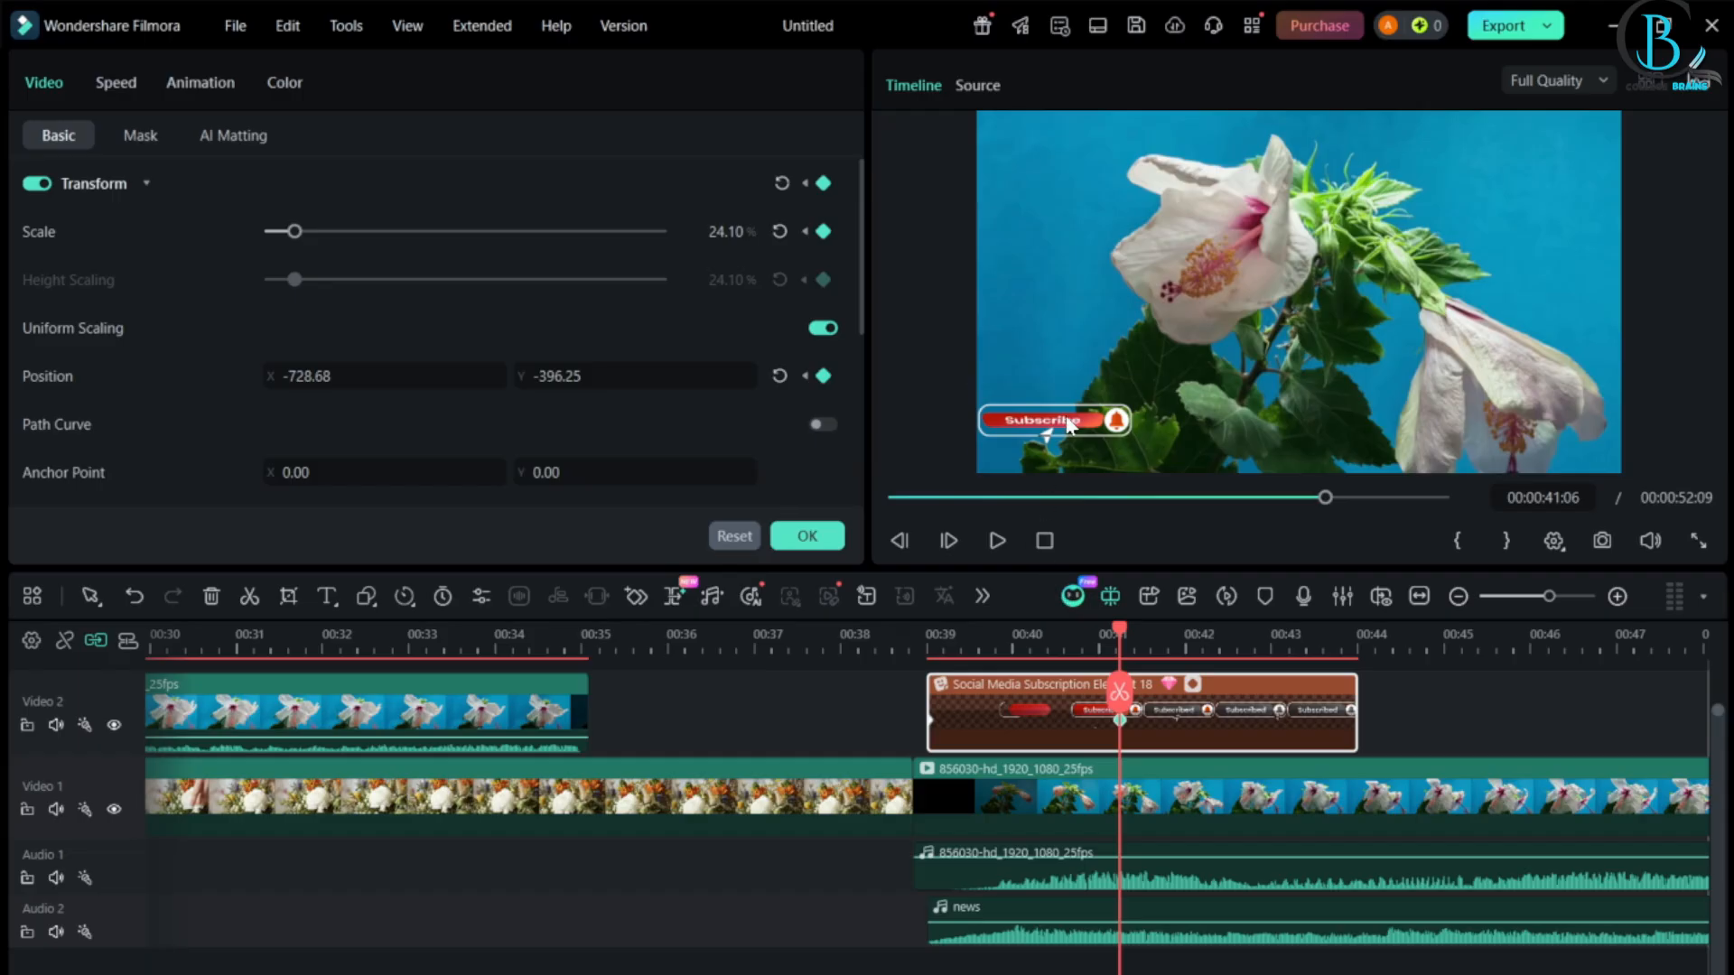
drag(1068, 425, 1471, 218)
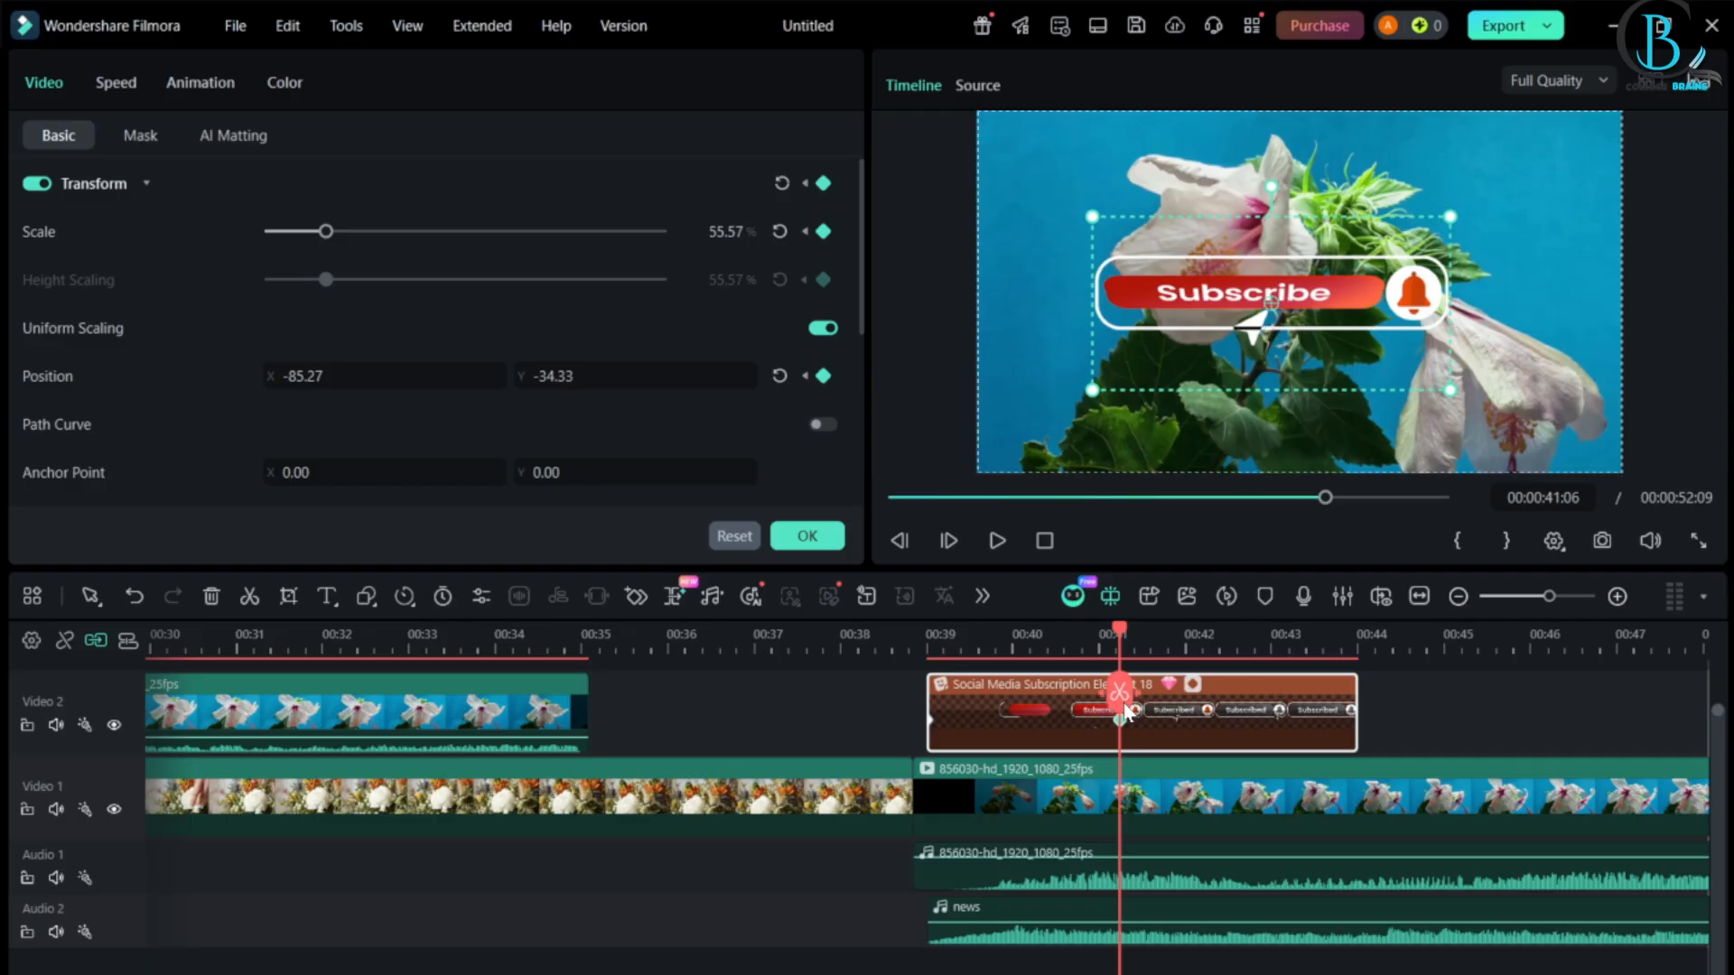
- Add a third keyframe at the end of the Subscribe sticker and select the sticker on Video 2
drag(1125, 714, 1358, 682)
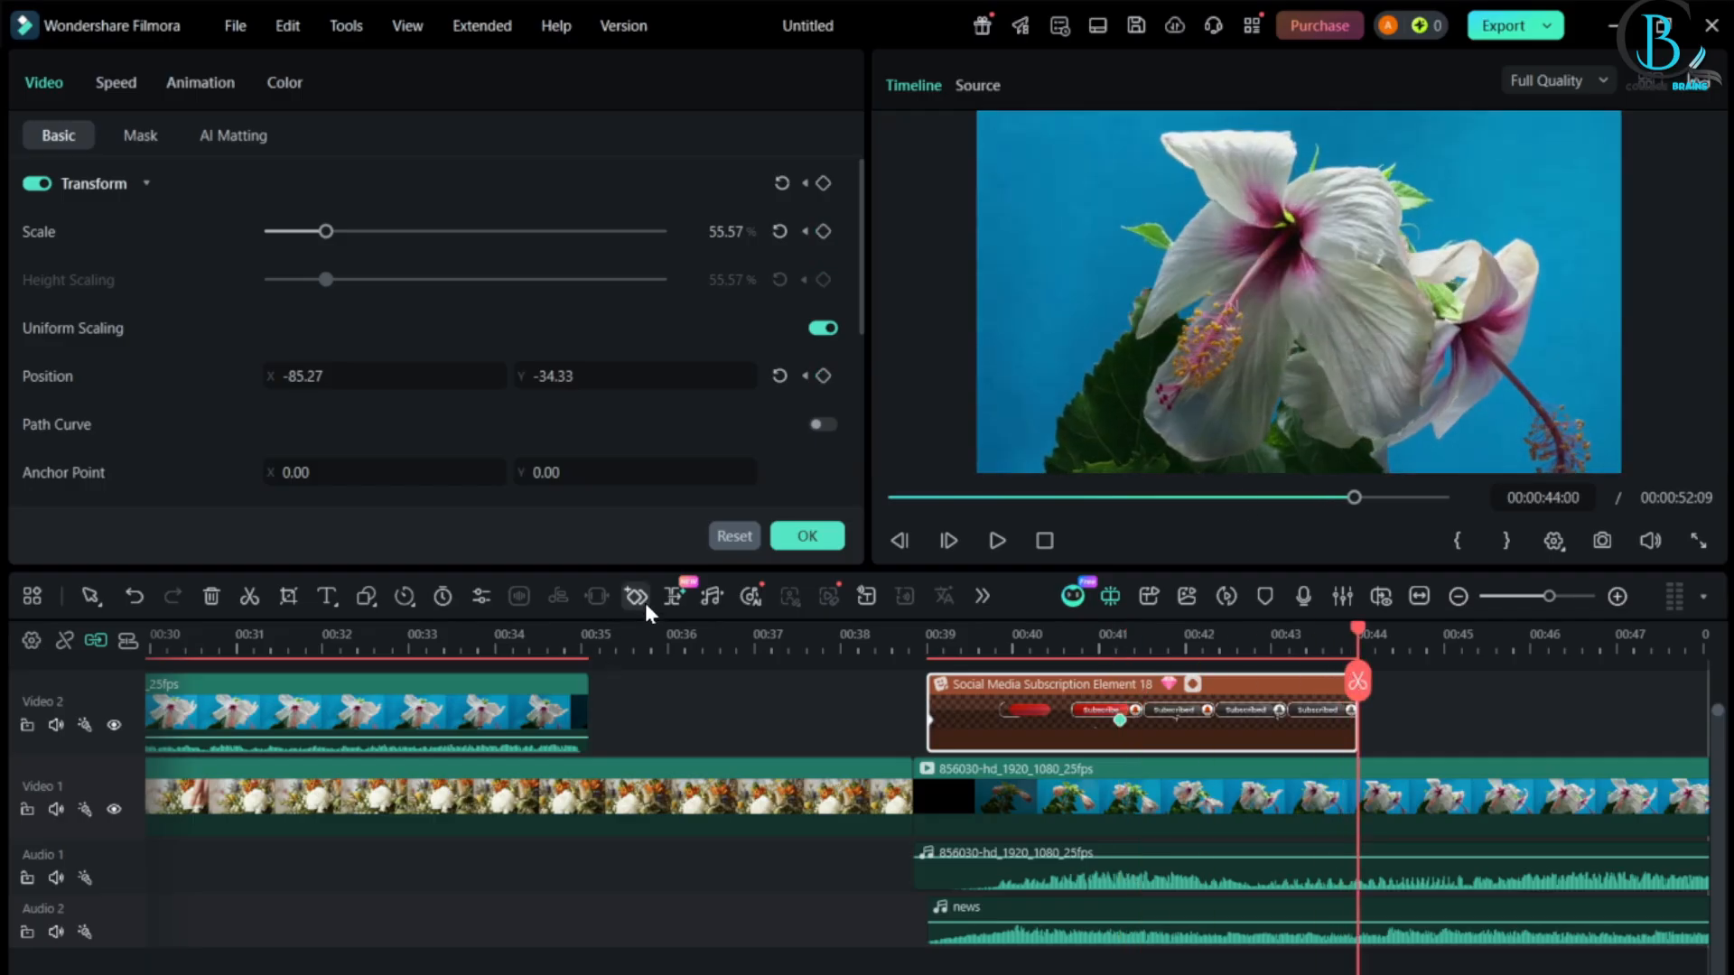
click(1380, 289)
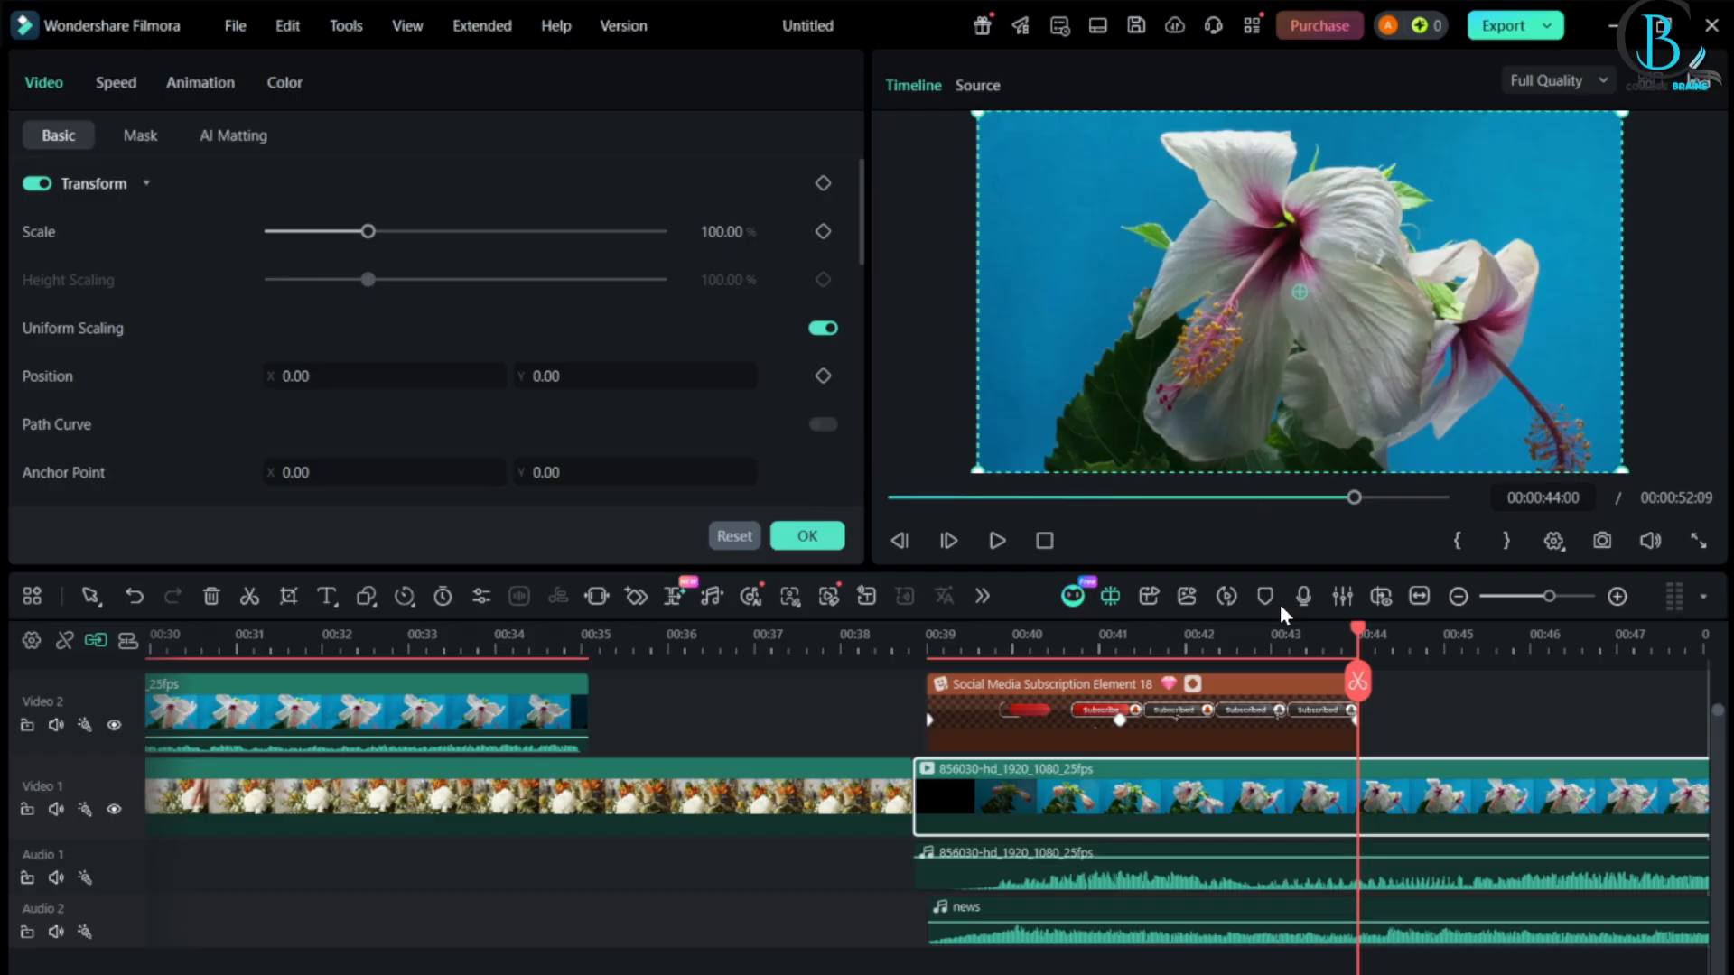
click(1463, 698)
click(1361, 725)
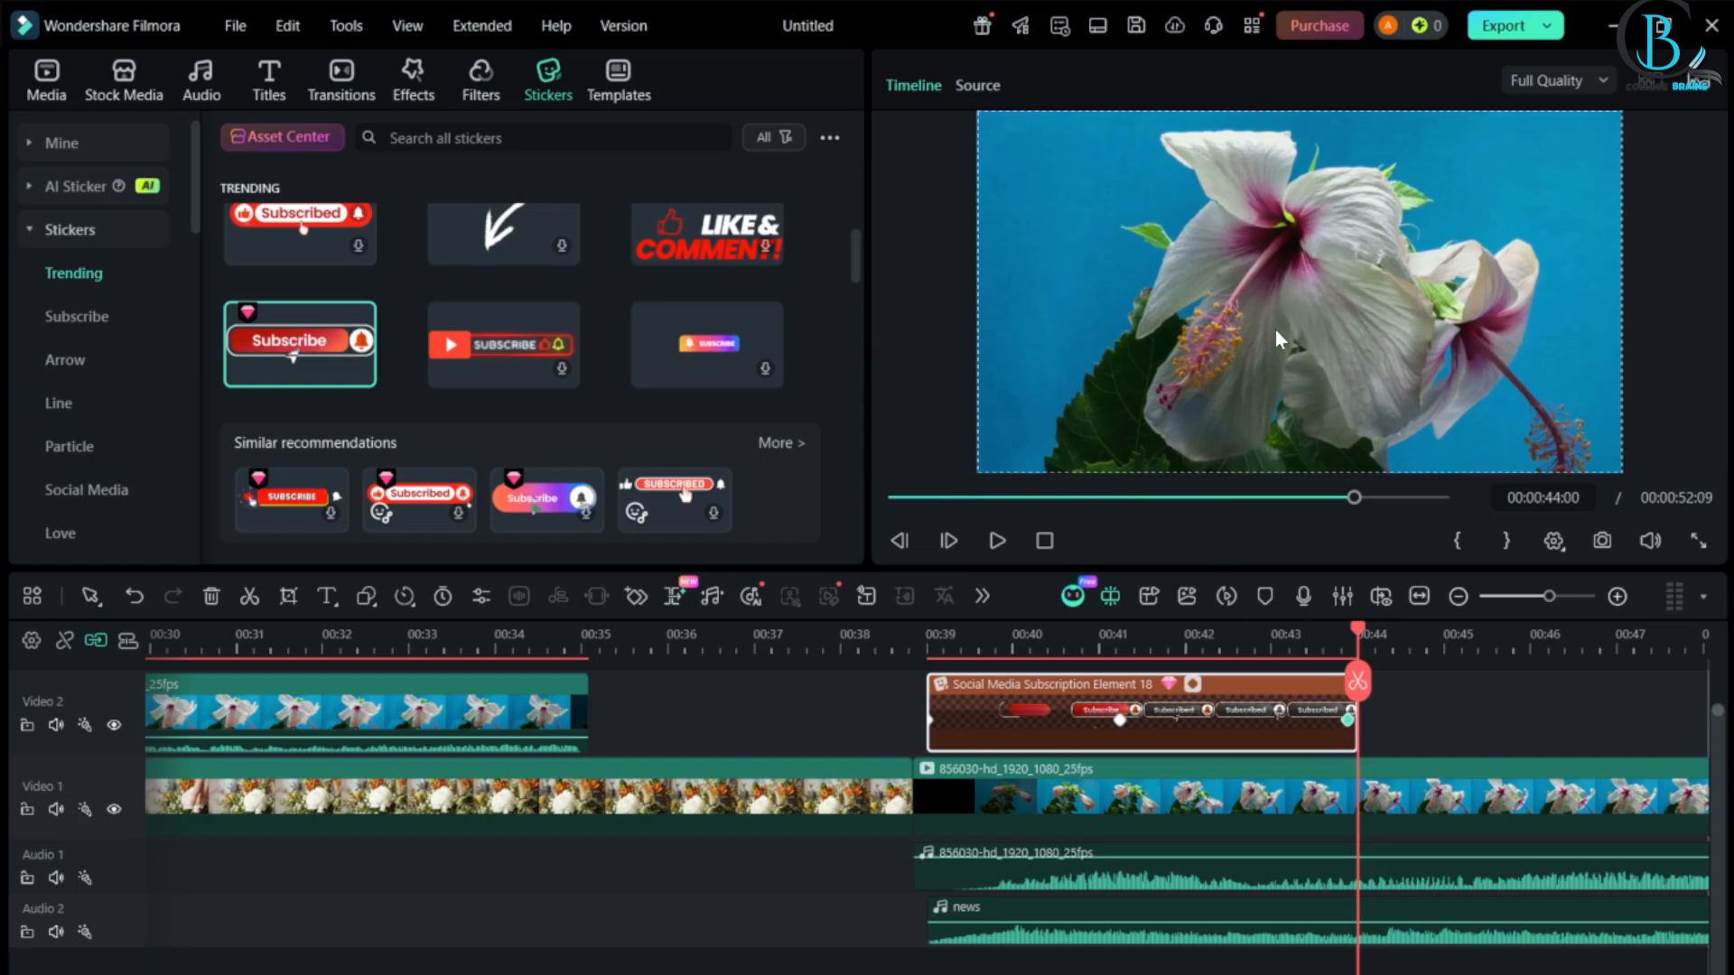
- At the sticker's last keyframe, 00:00:43:22, shrink the sticker and move it to the upper-right corner of the frame
click(1219, 625)
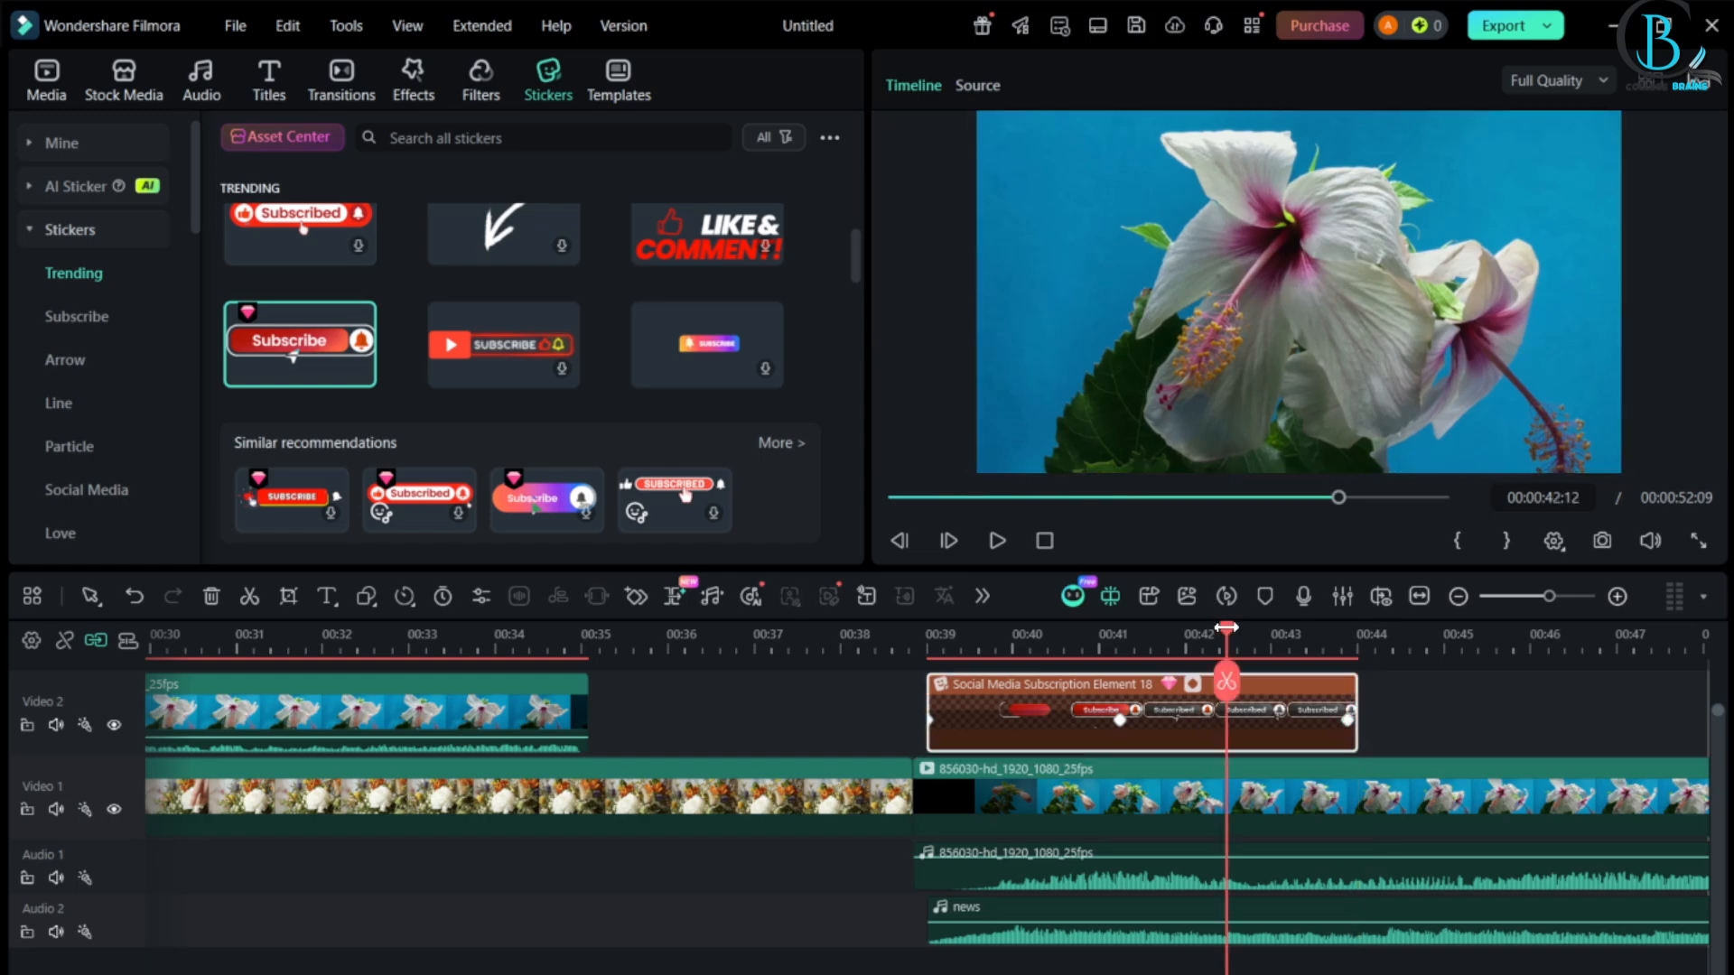
key(space)
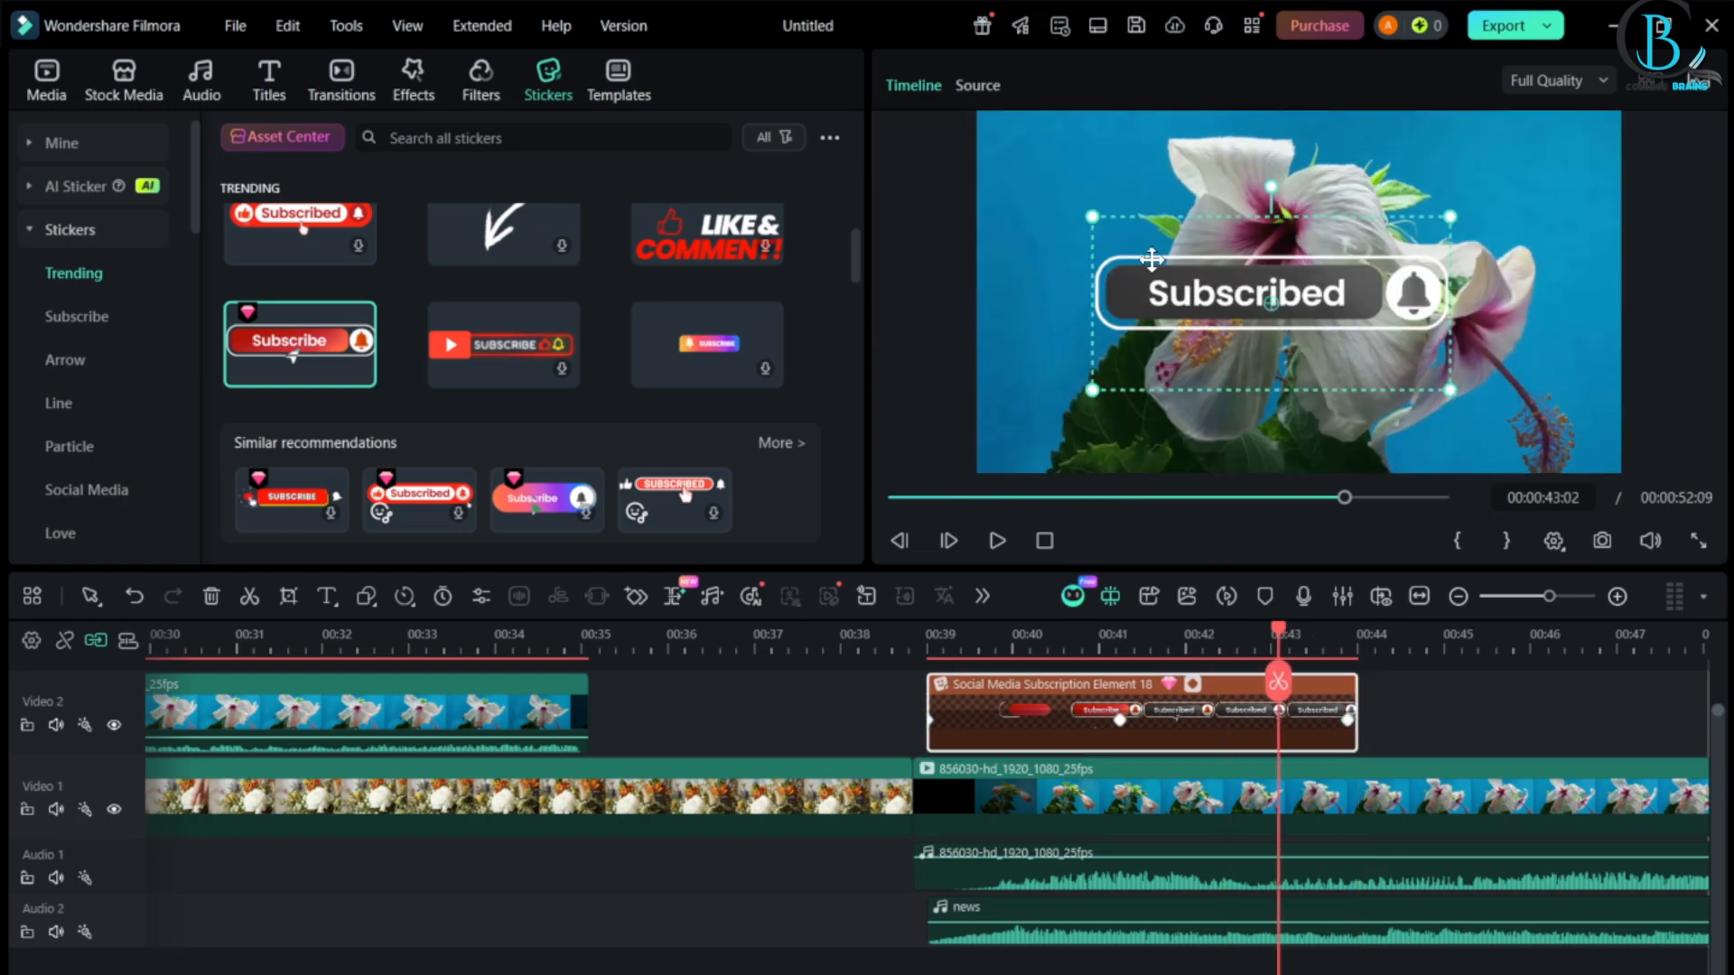
click(1125, 230)
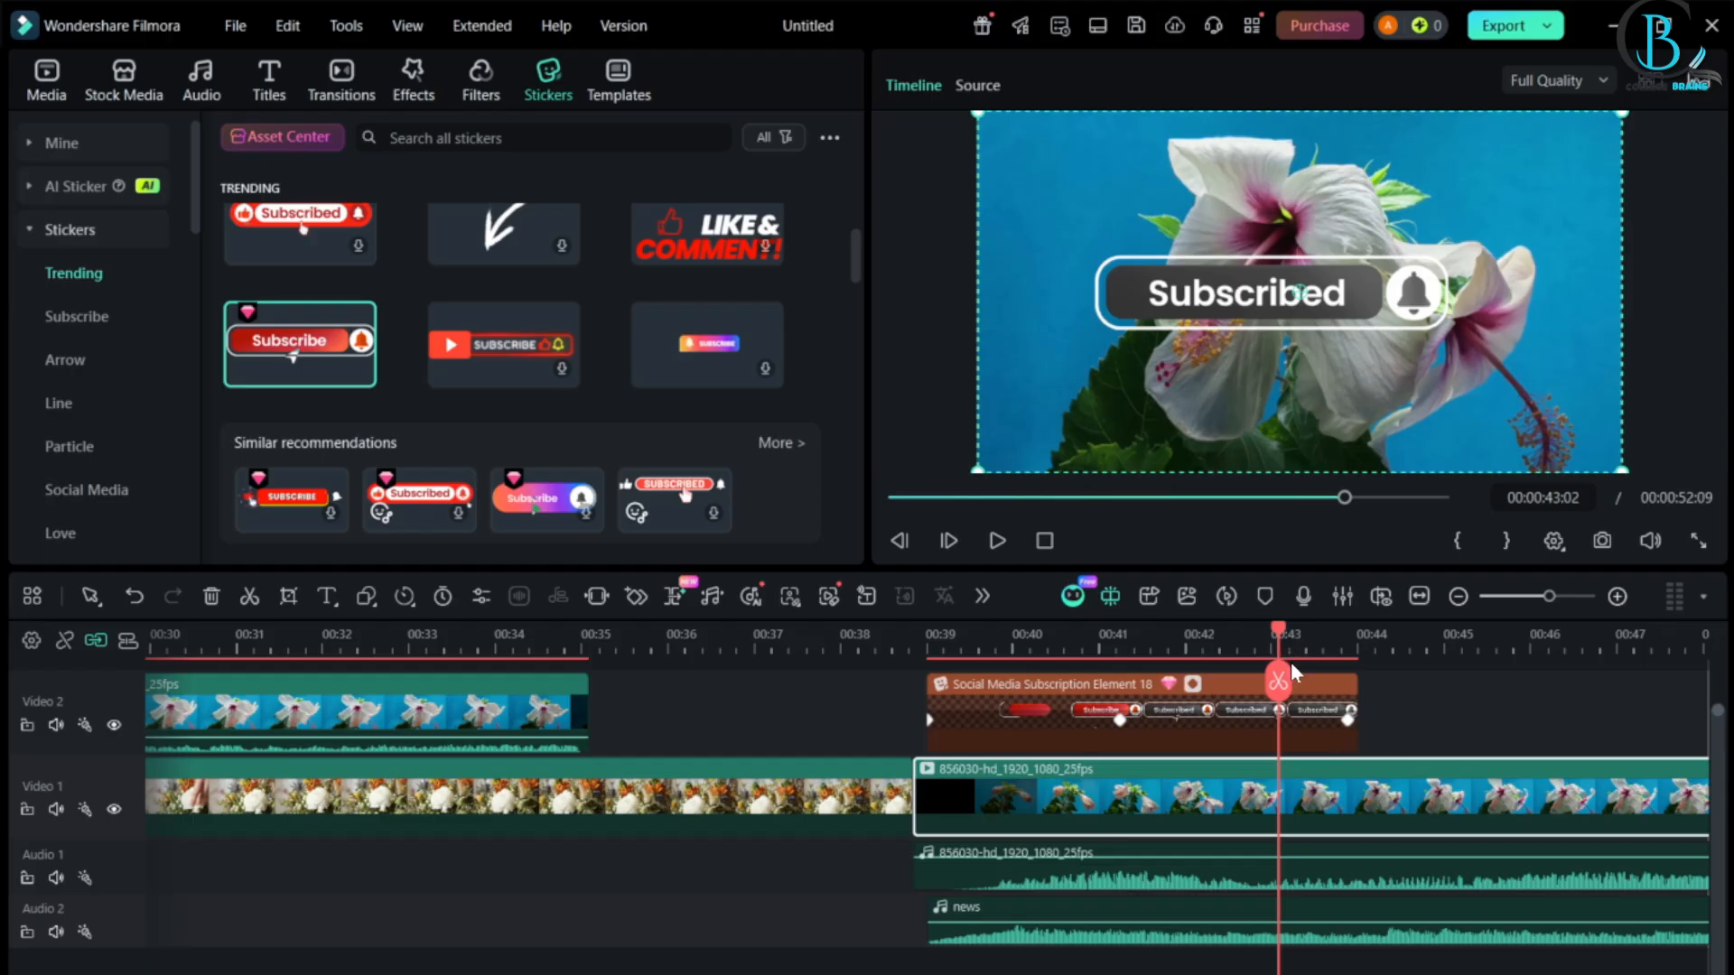
click(1345, 729)
click(1226, 296)
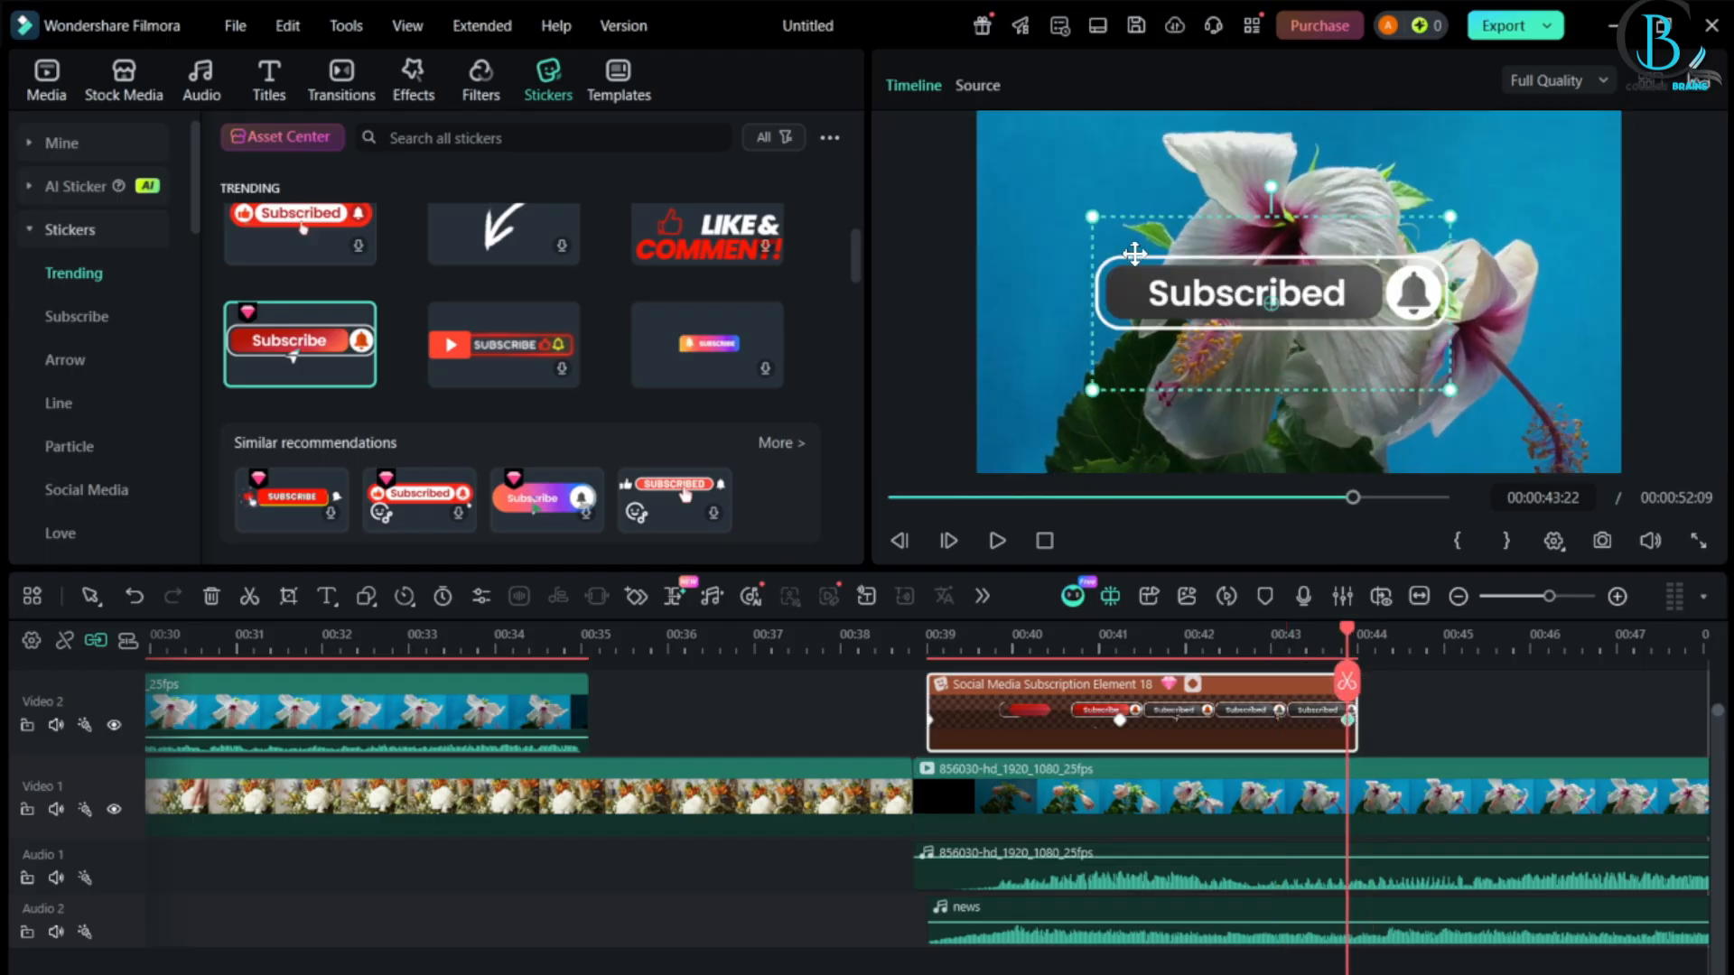
drag(1097, 213, 1233, 279)
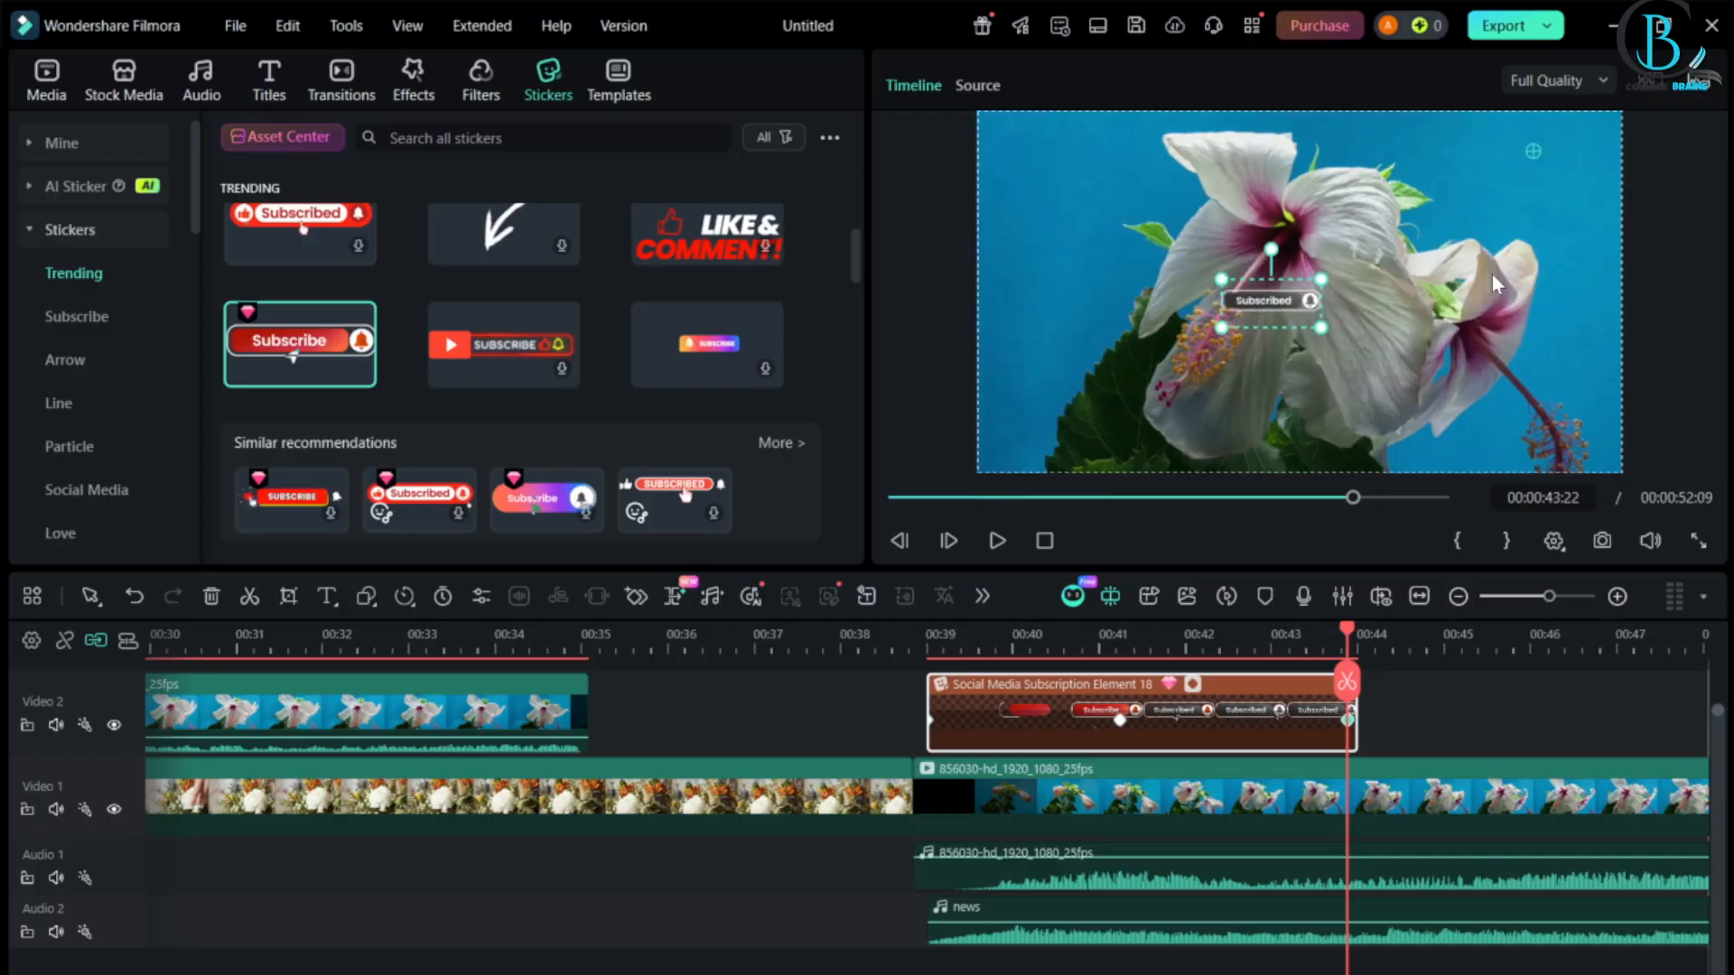
drag(1260, 307, 1571, 158)
click(1666, 271)
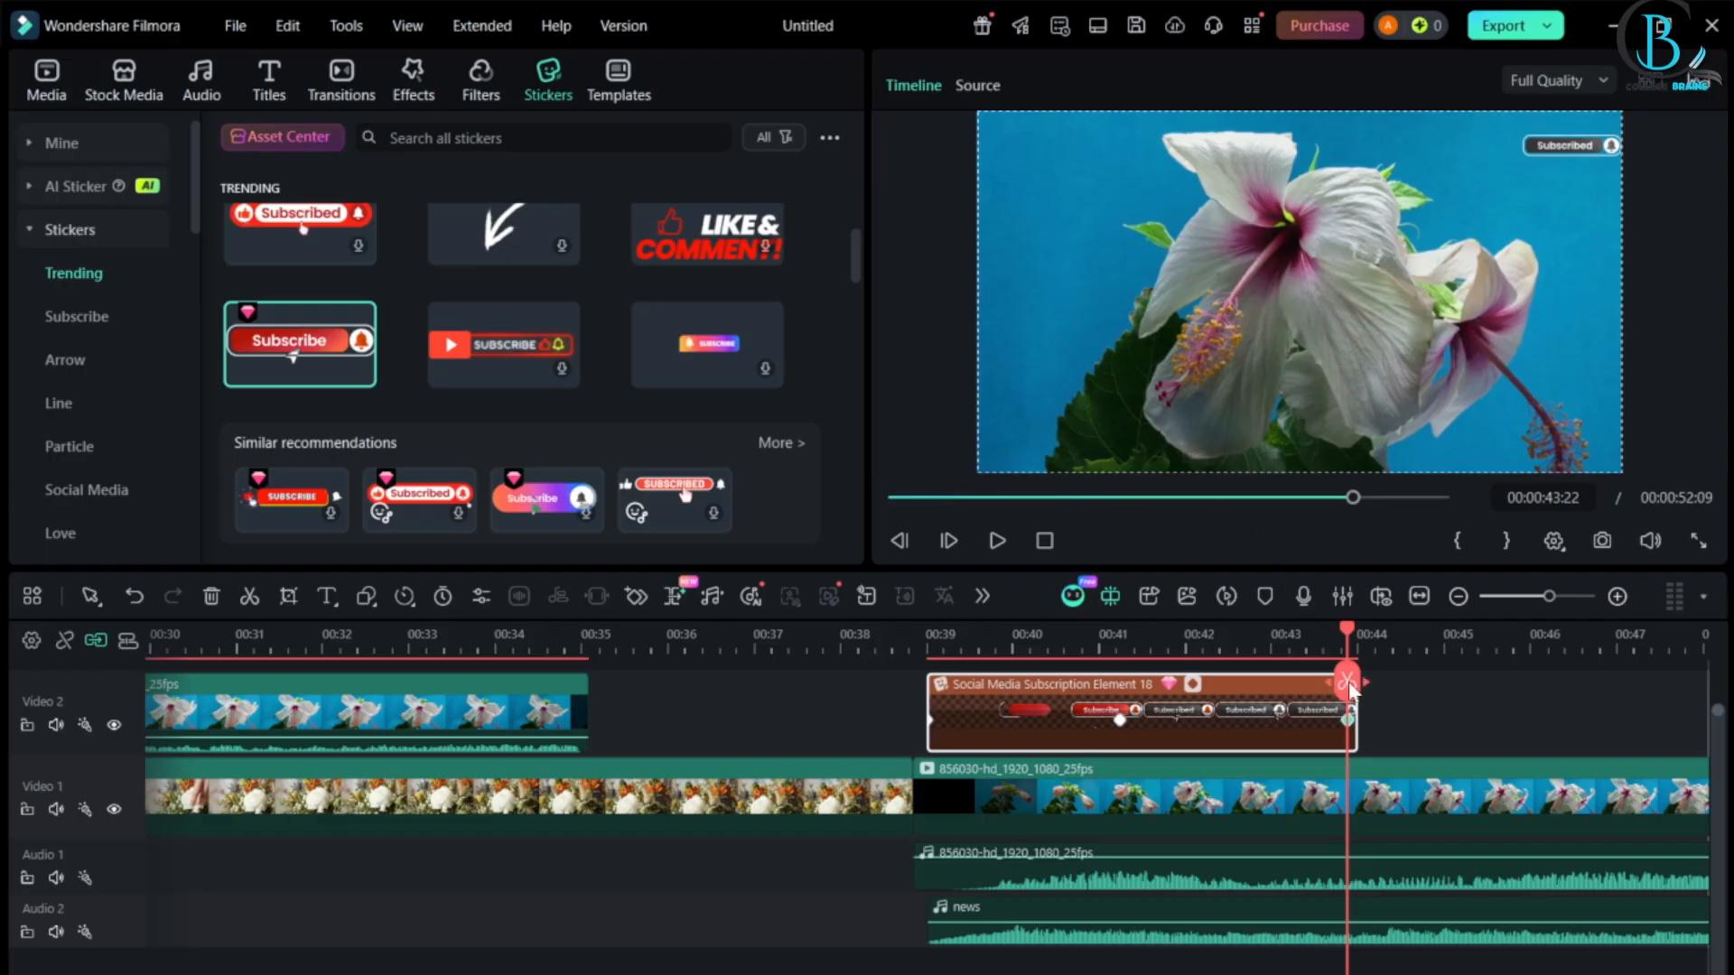
- Play back the sticker's keyframe animation from just before its start, restarting once, and pause at 00:00:41:23
drag(1350, 688, 923, 663)
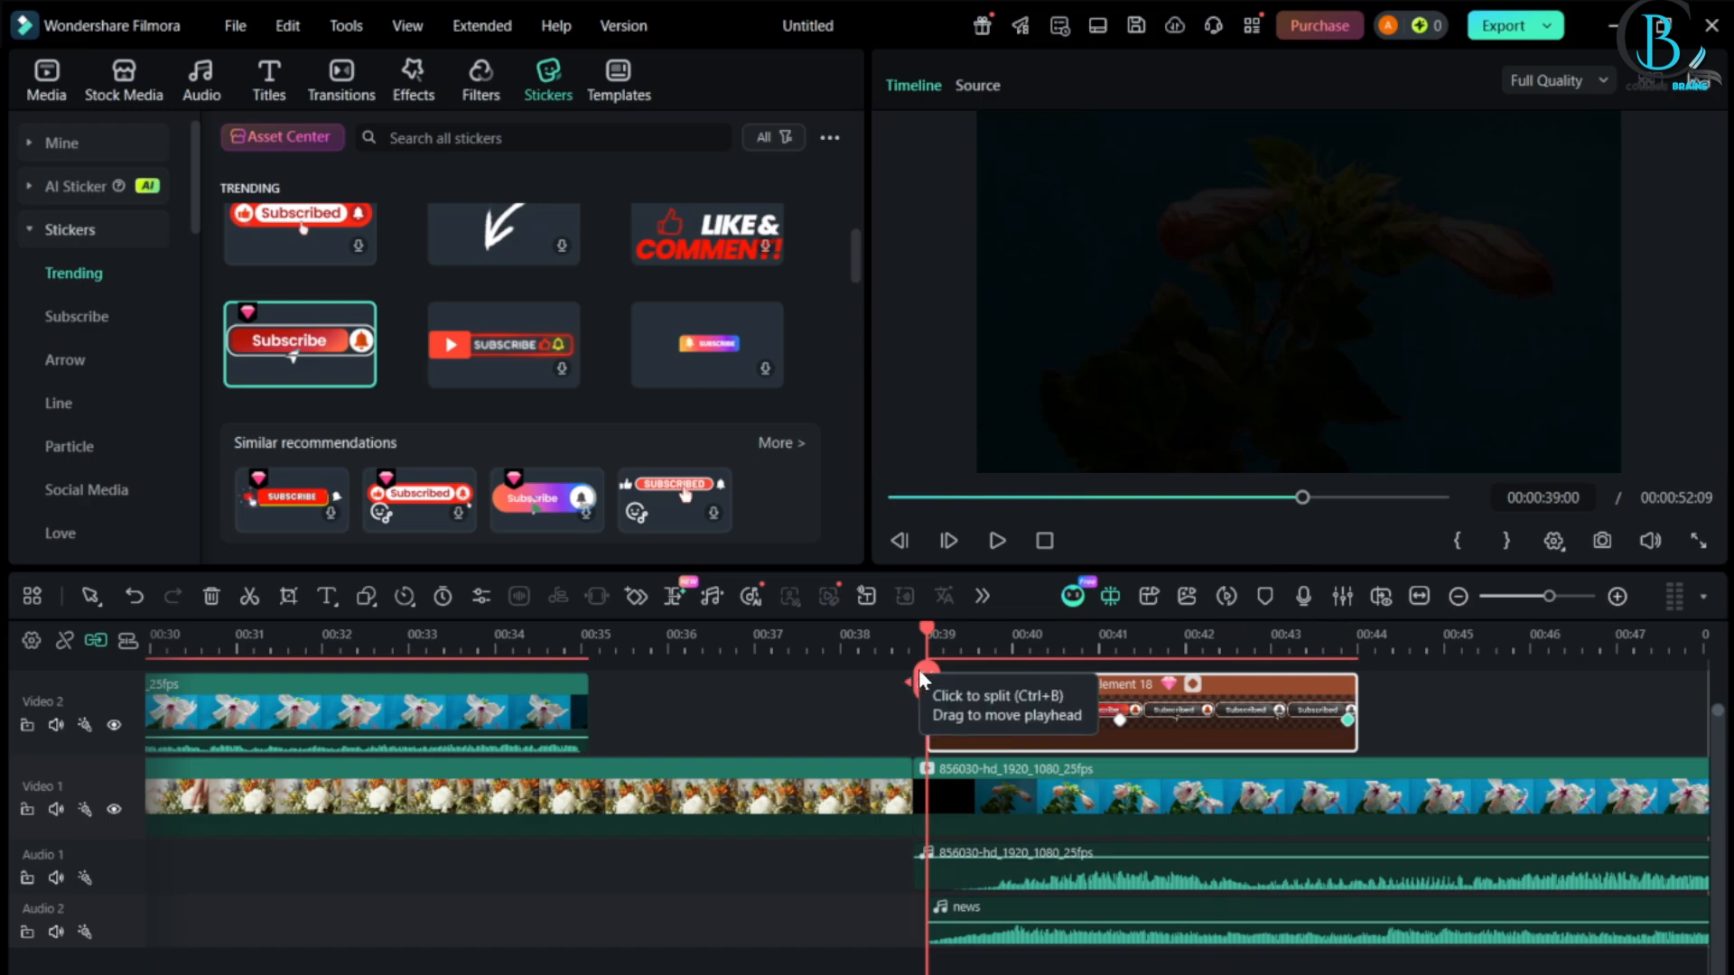
mouse_move(927, 679)
mouse_down()
mouse_move(960, 683)
mouse_move(930, 684)
mouse_up()
click(915, 637)
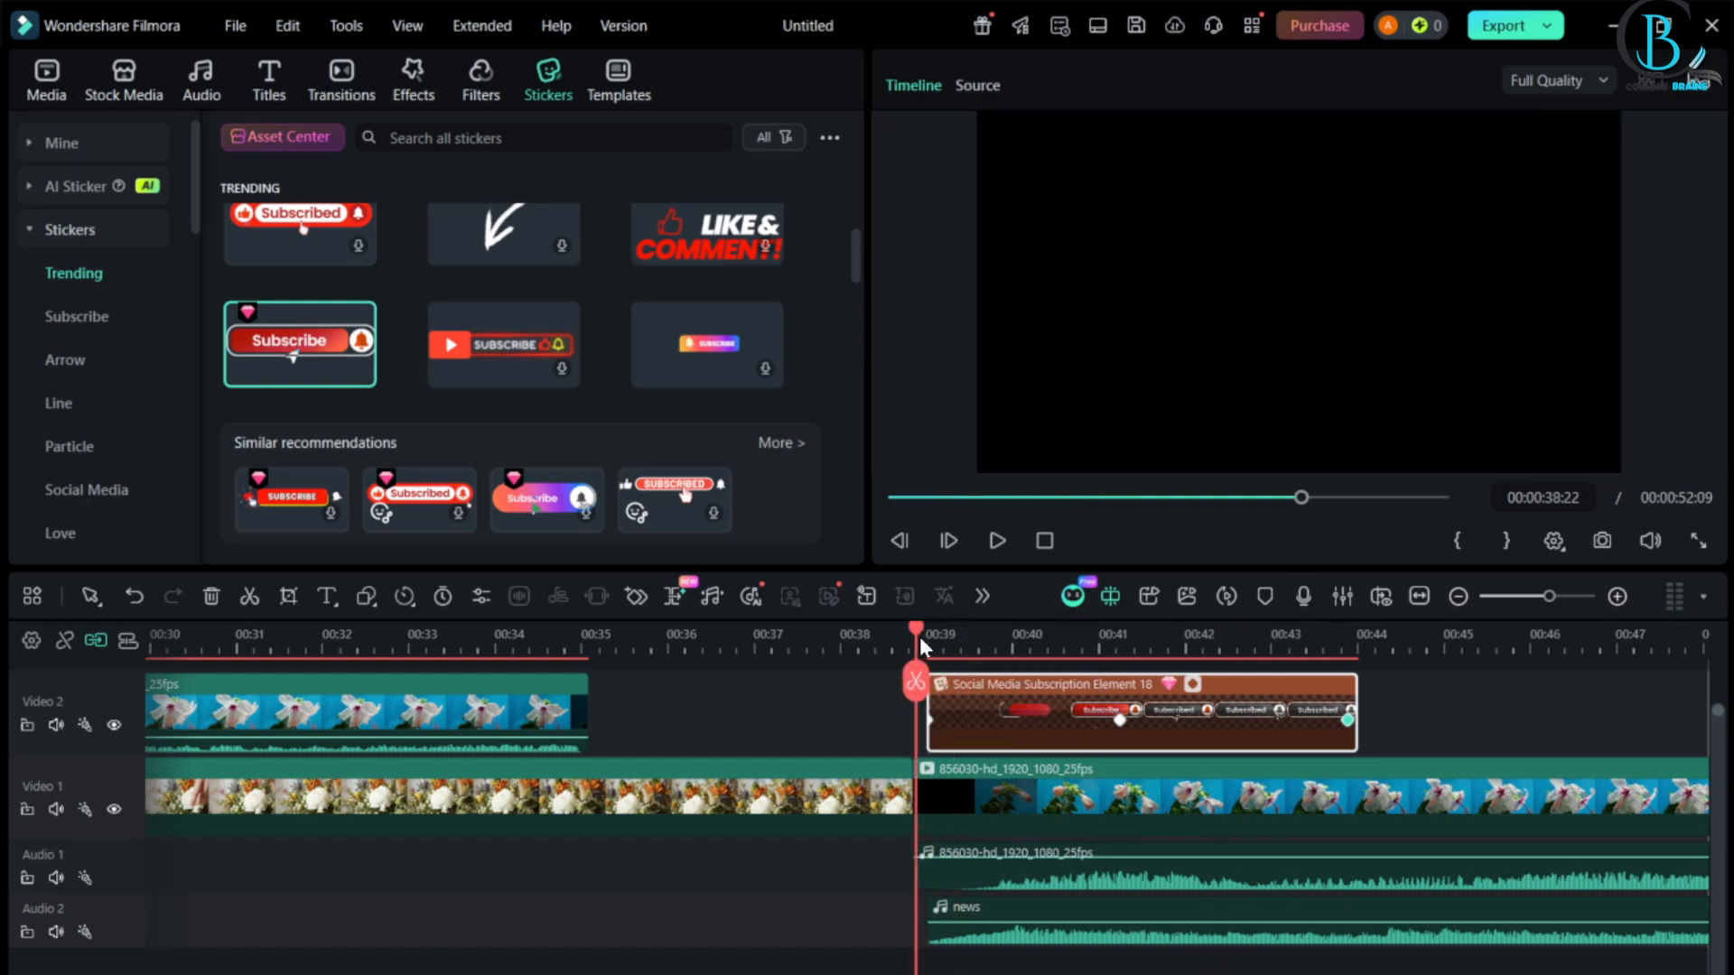
key(space)
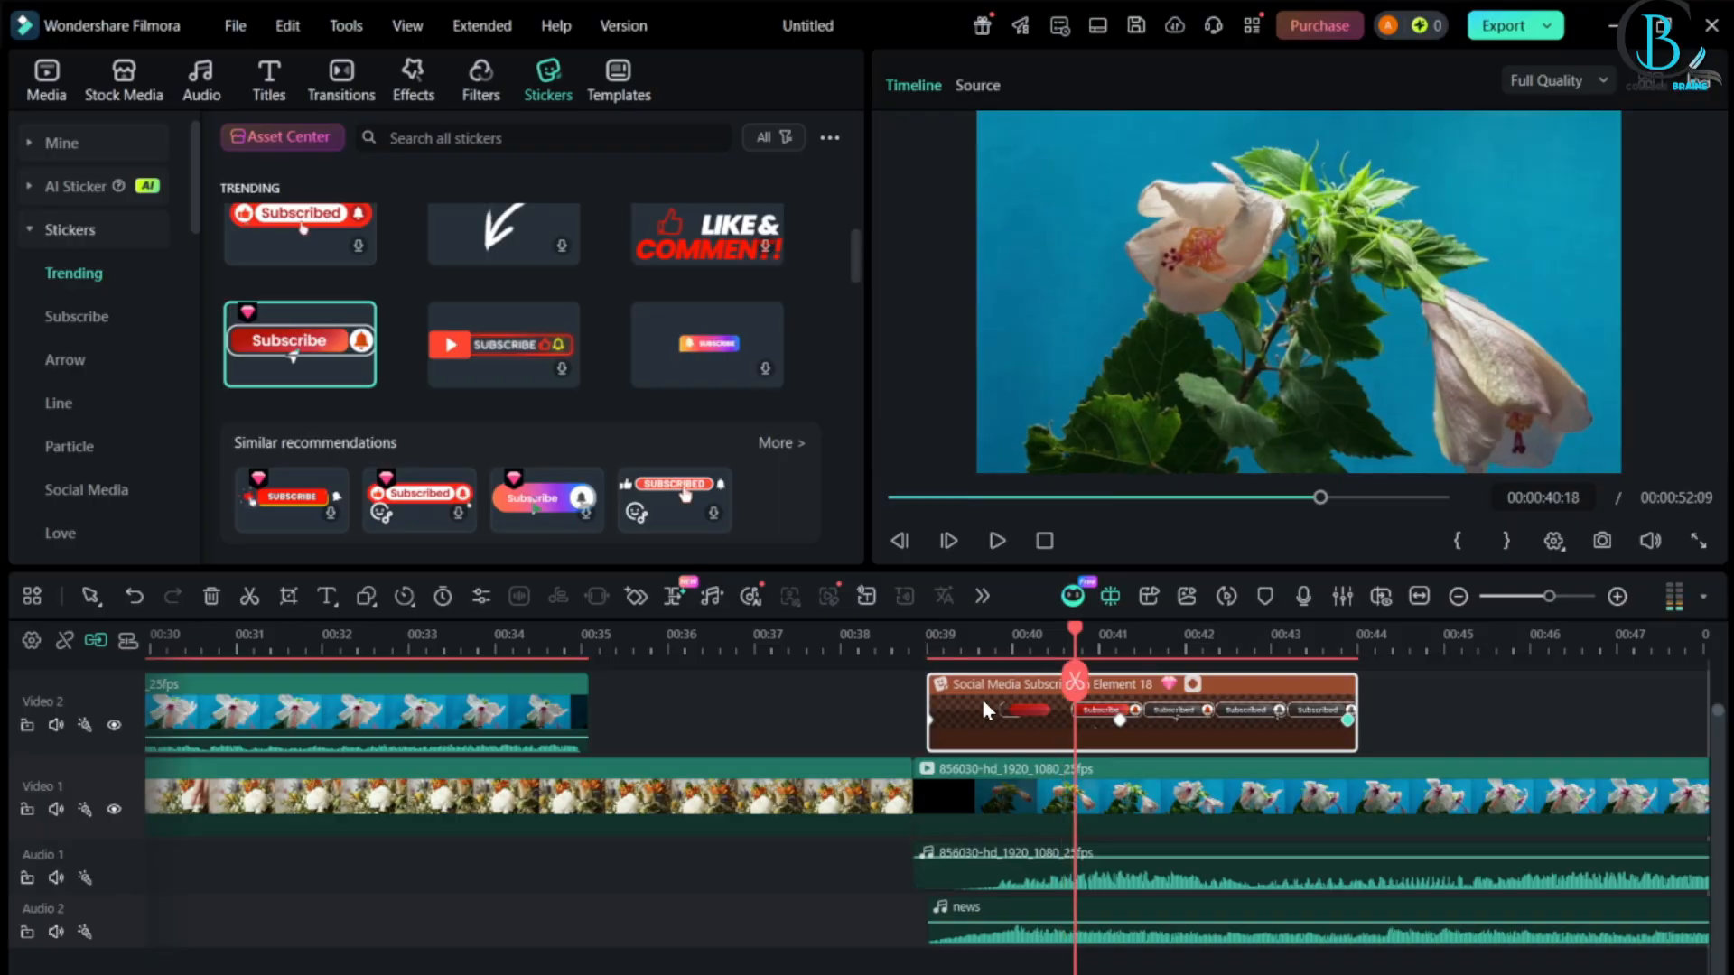
drag(1070, 680, 925, 657)
key(space)
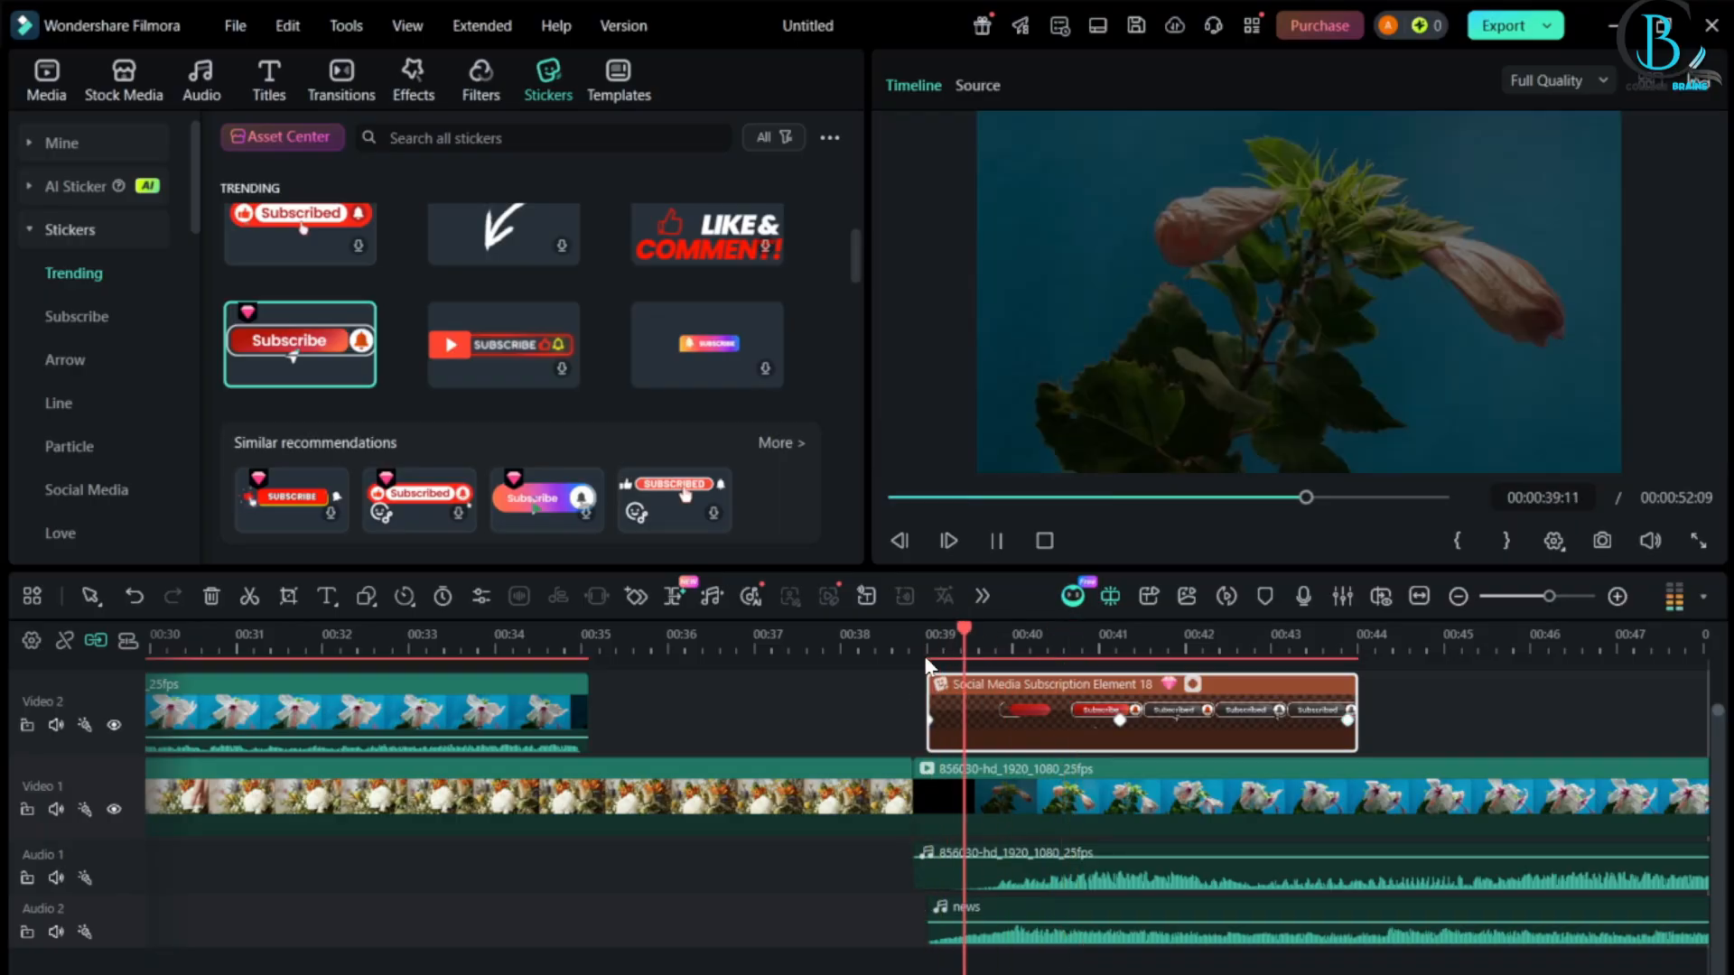
key(space)
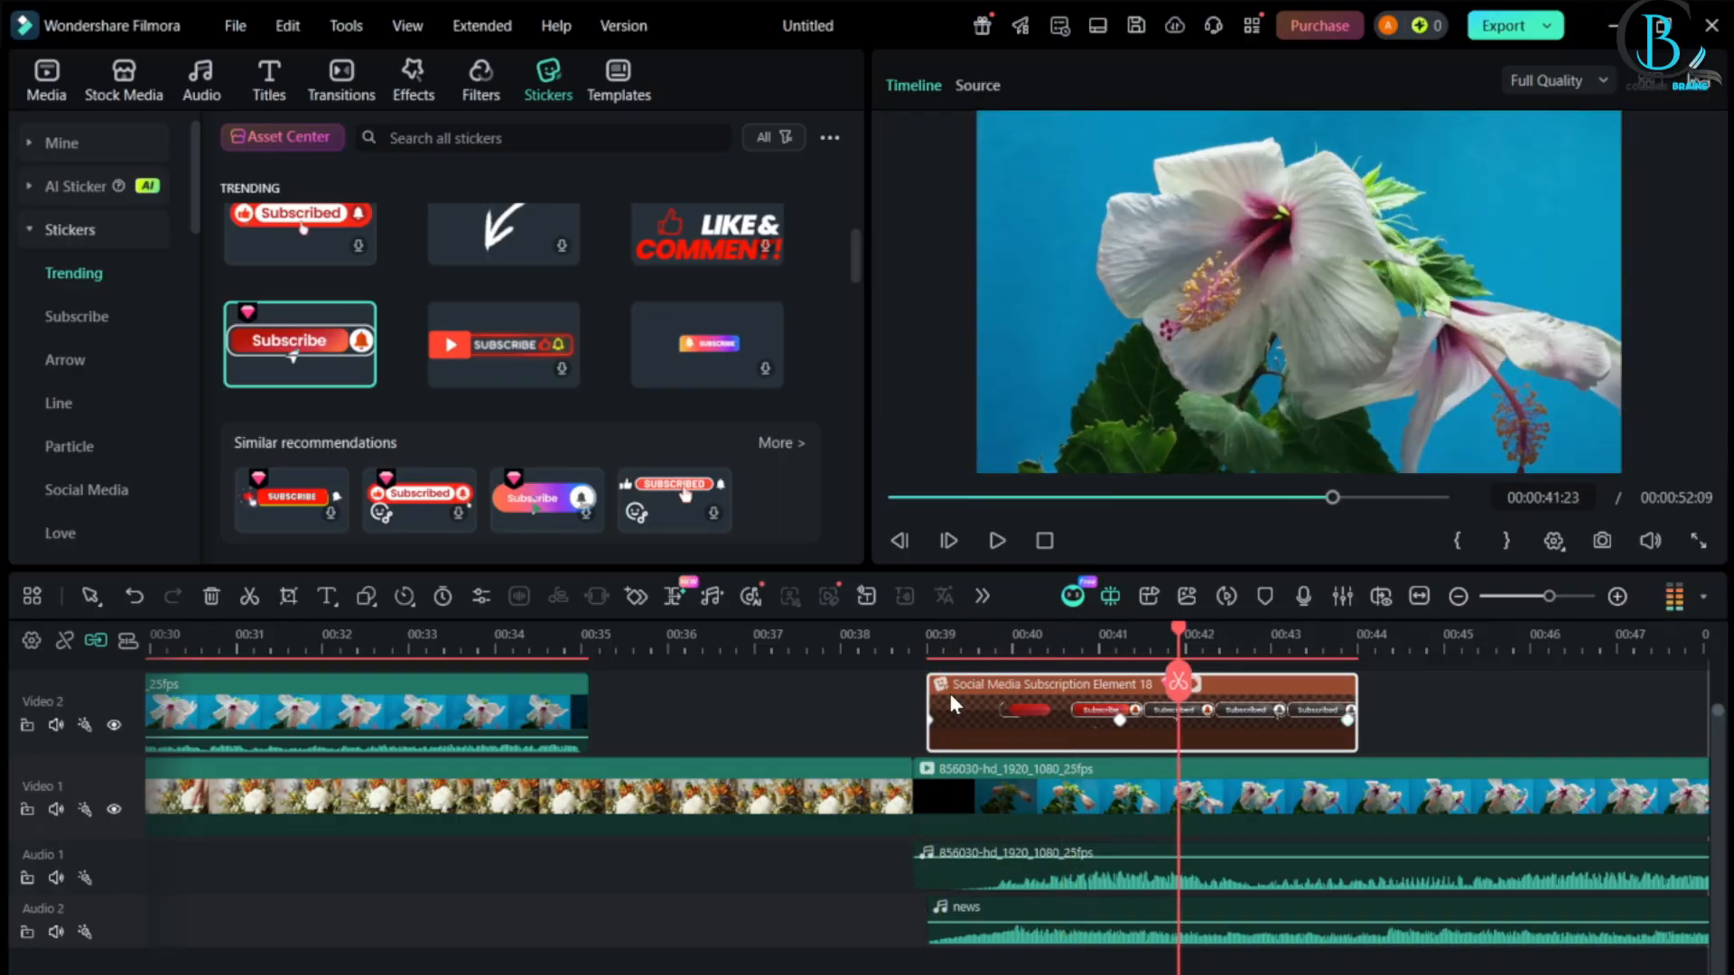
- Return to the sticker's start, select its first keyframe, and scrub through the animation to 00:00:42:03
key(Up)
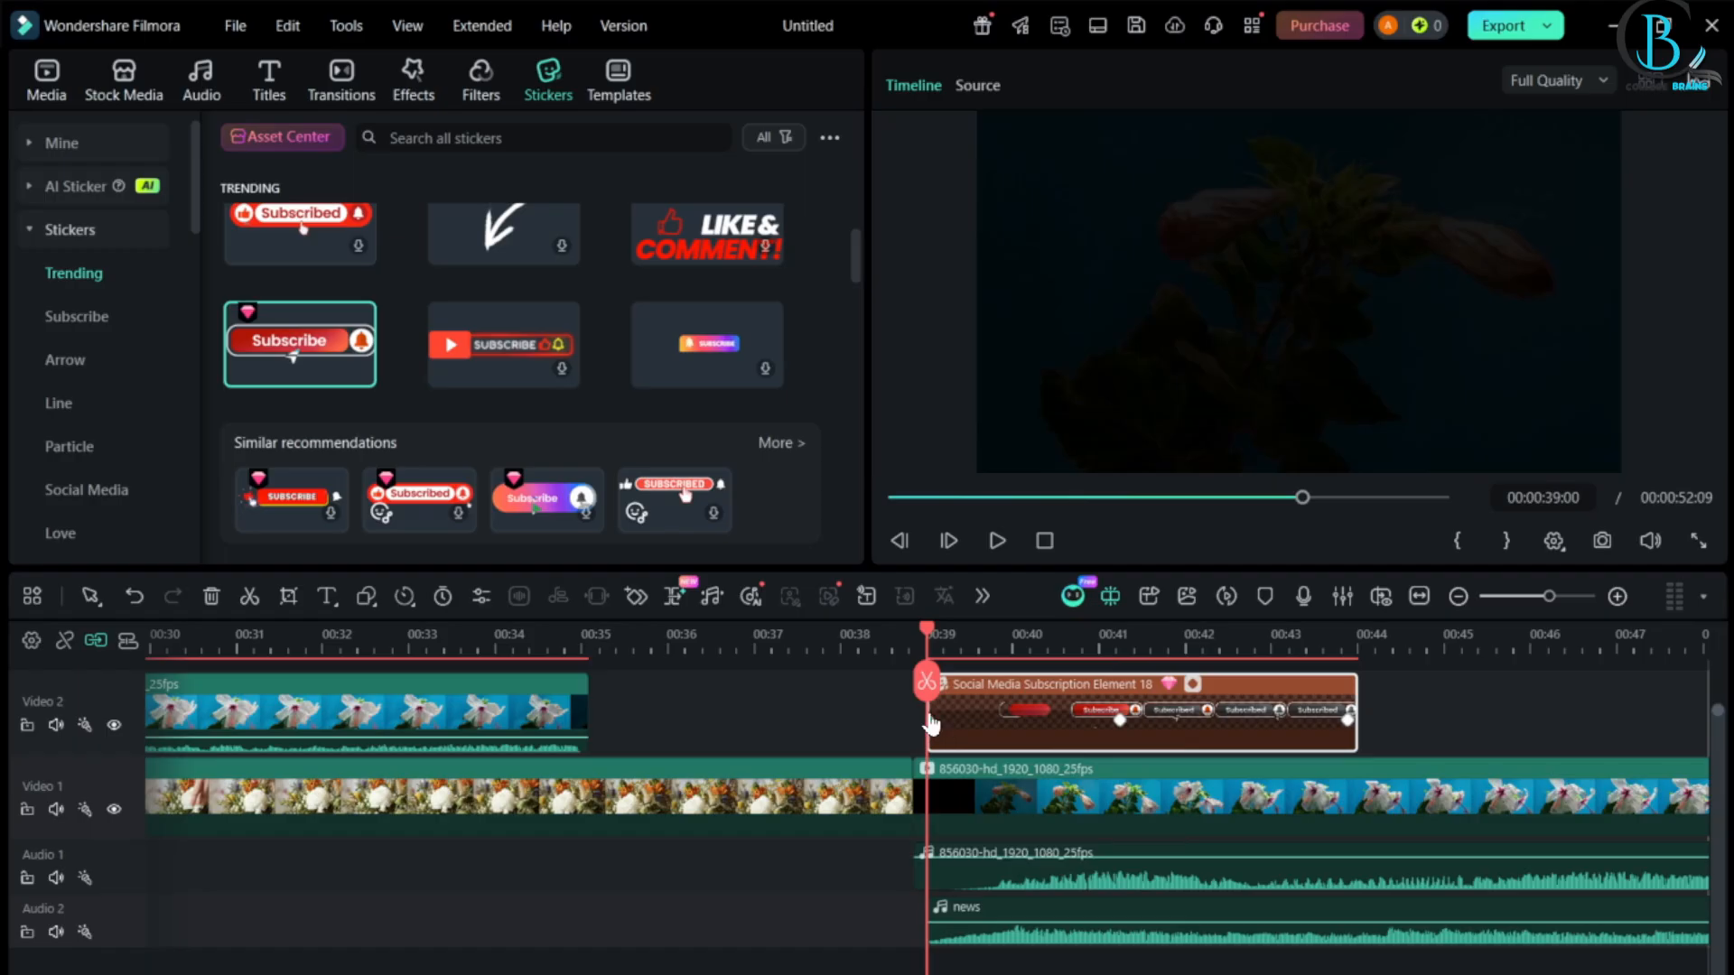
right_click(936, 715)
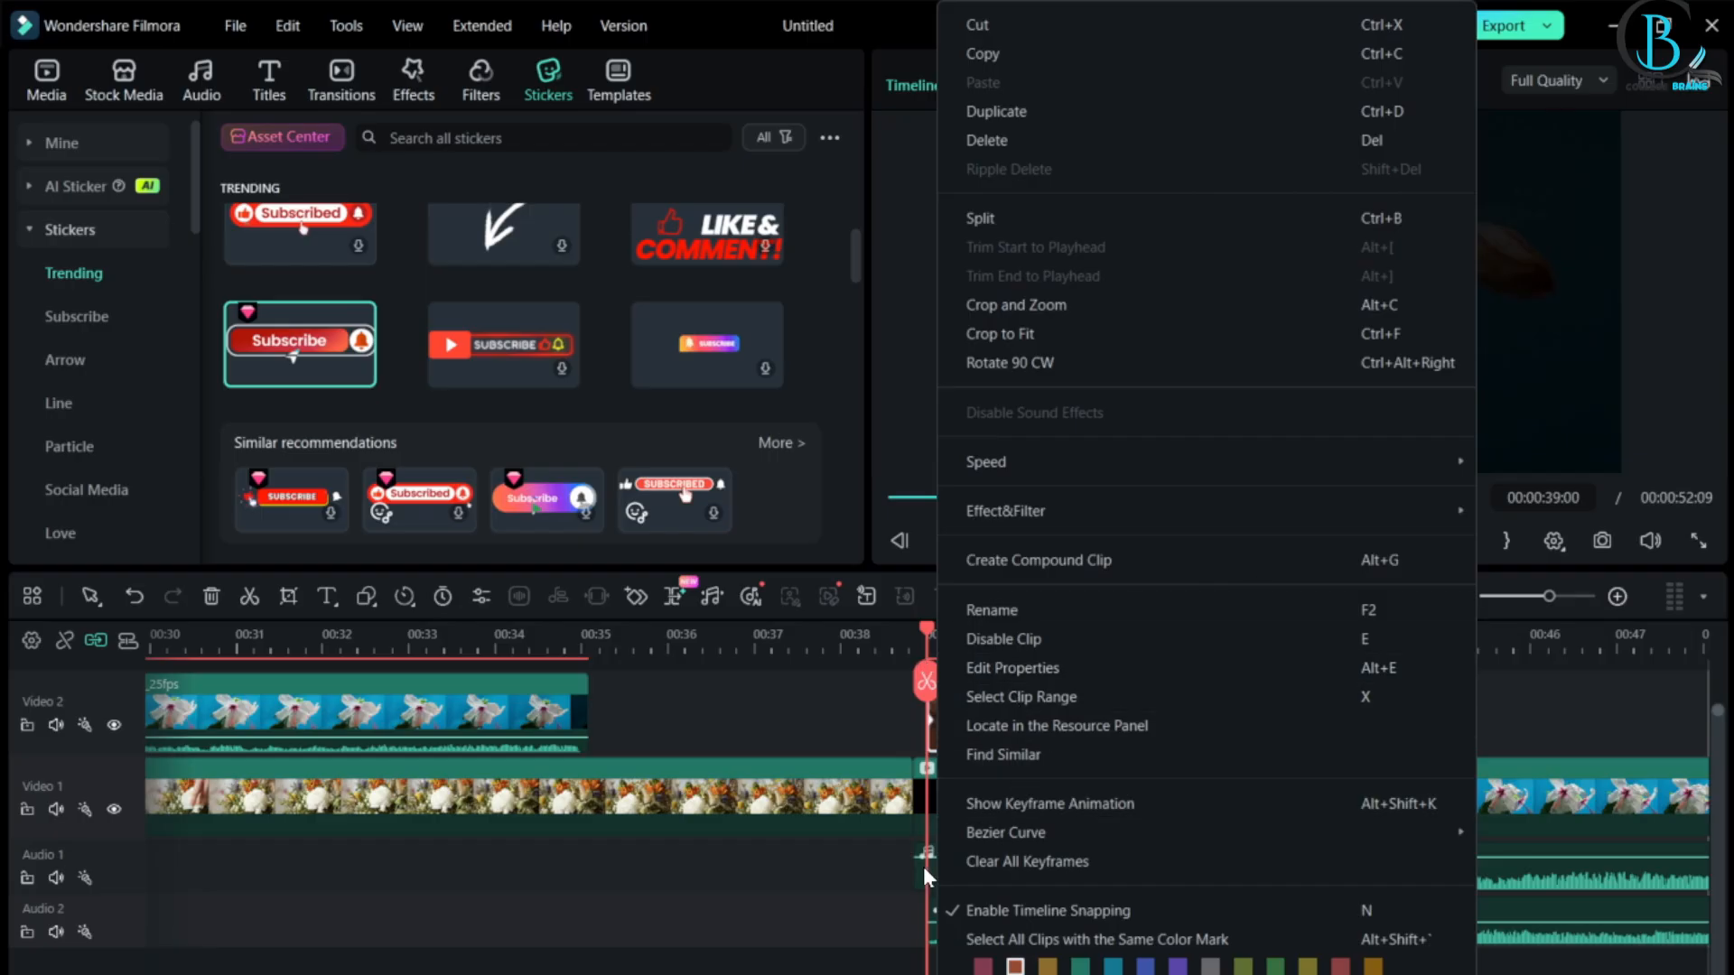
click(891, 832)
click(935, 727)
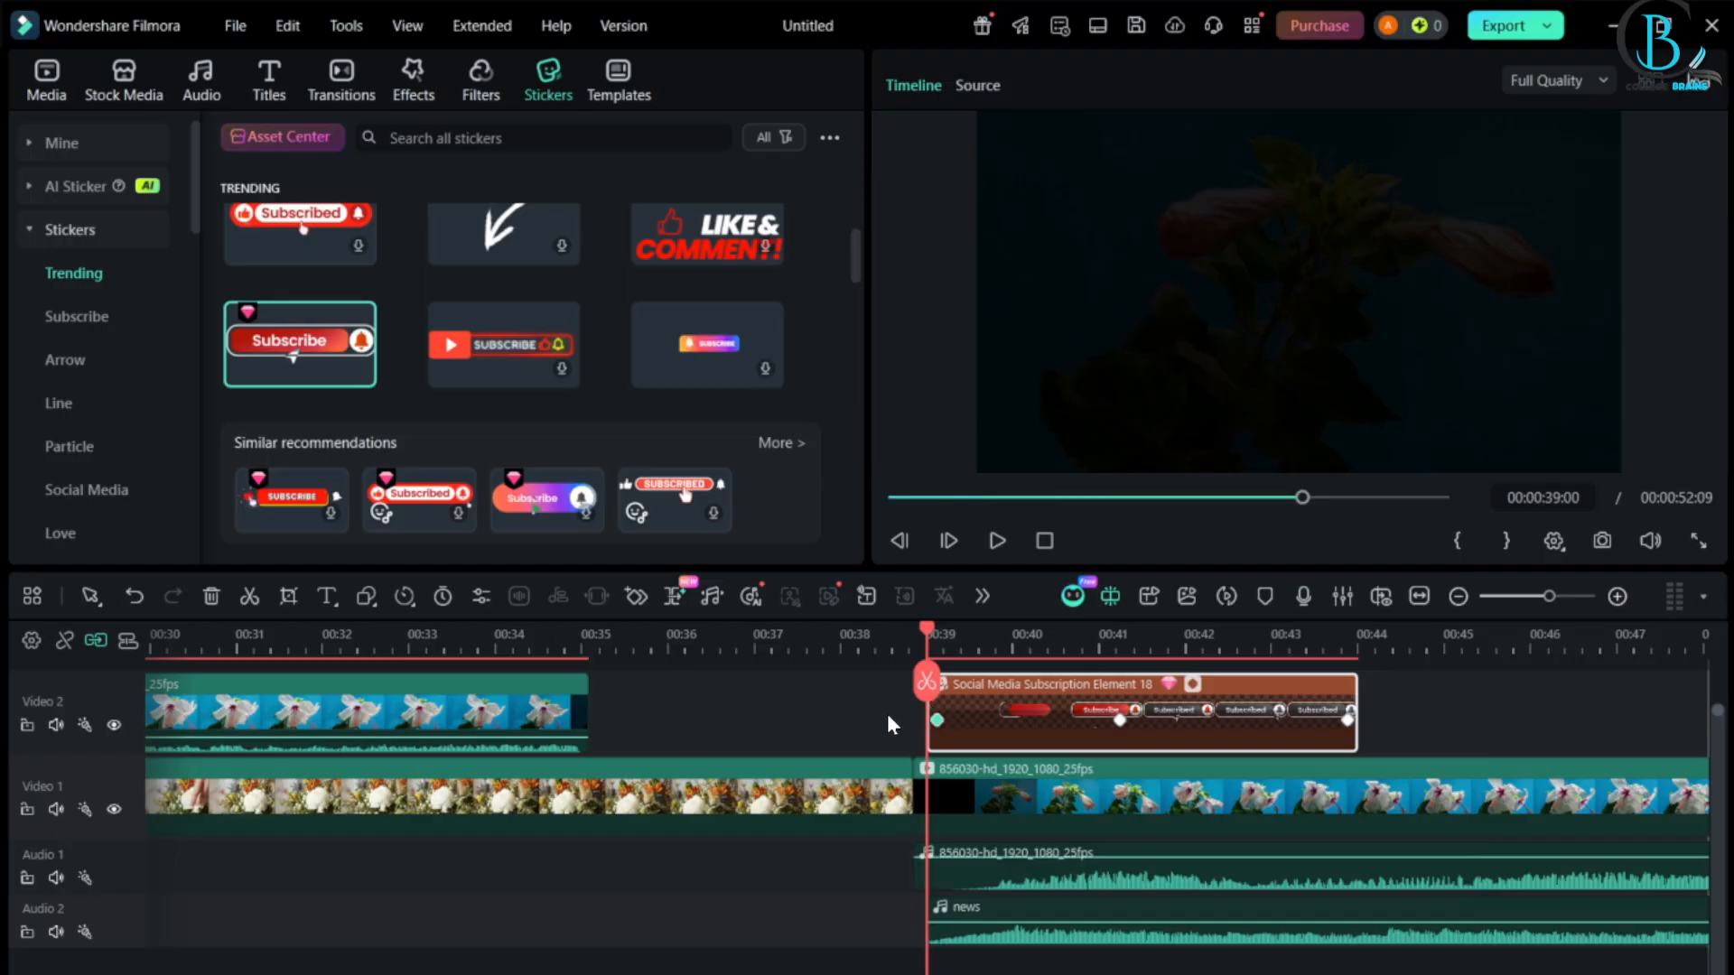
drag(927, 686, 1195, 666)
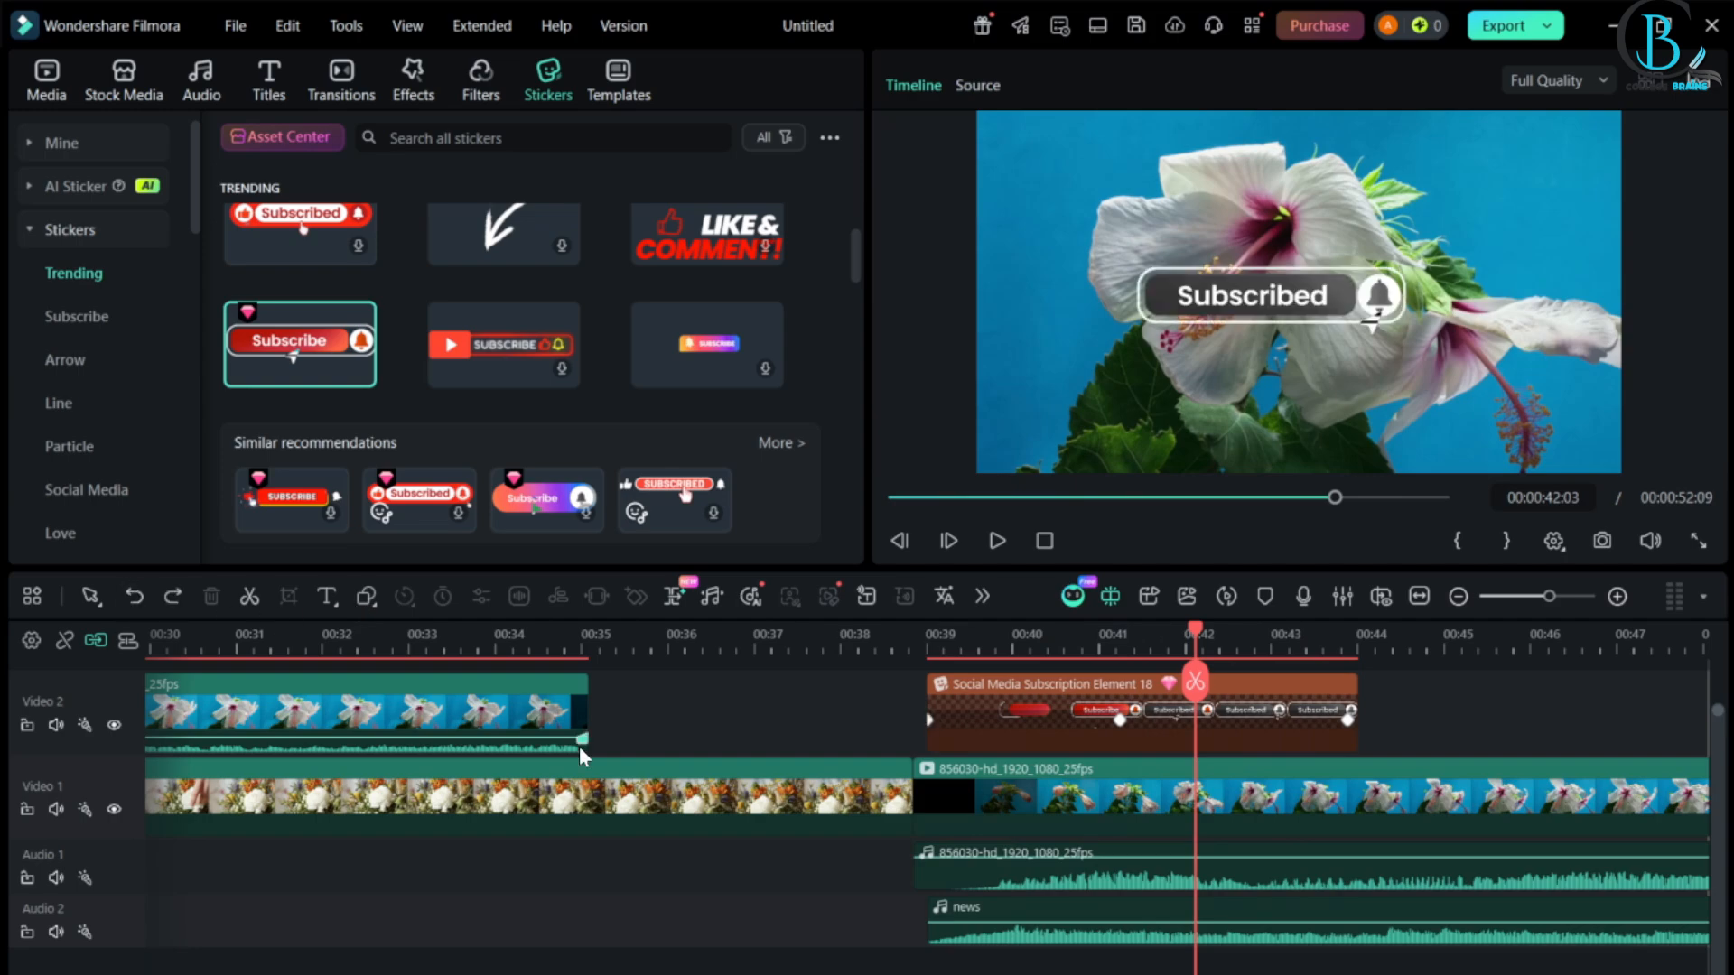
- Replay the whole sticker animation from its start, scrub back over its end, and select its last keyframe
click(1219, 322)
drag(1195, 680, 923, 676)
key(space)
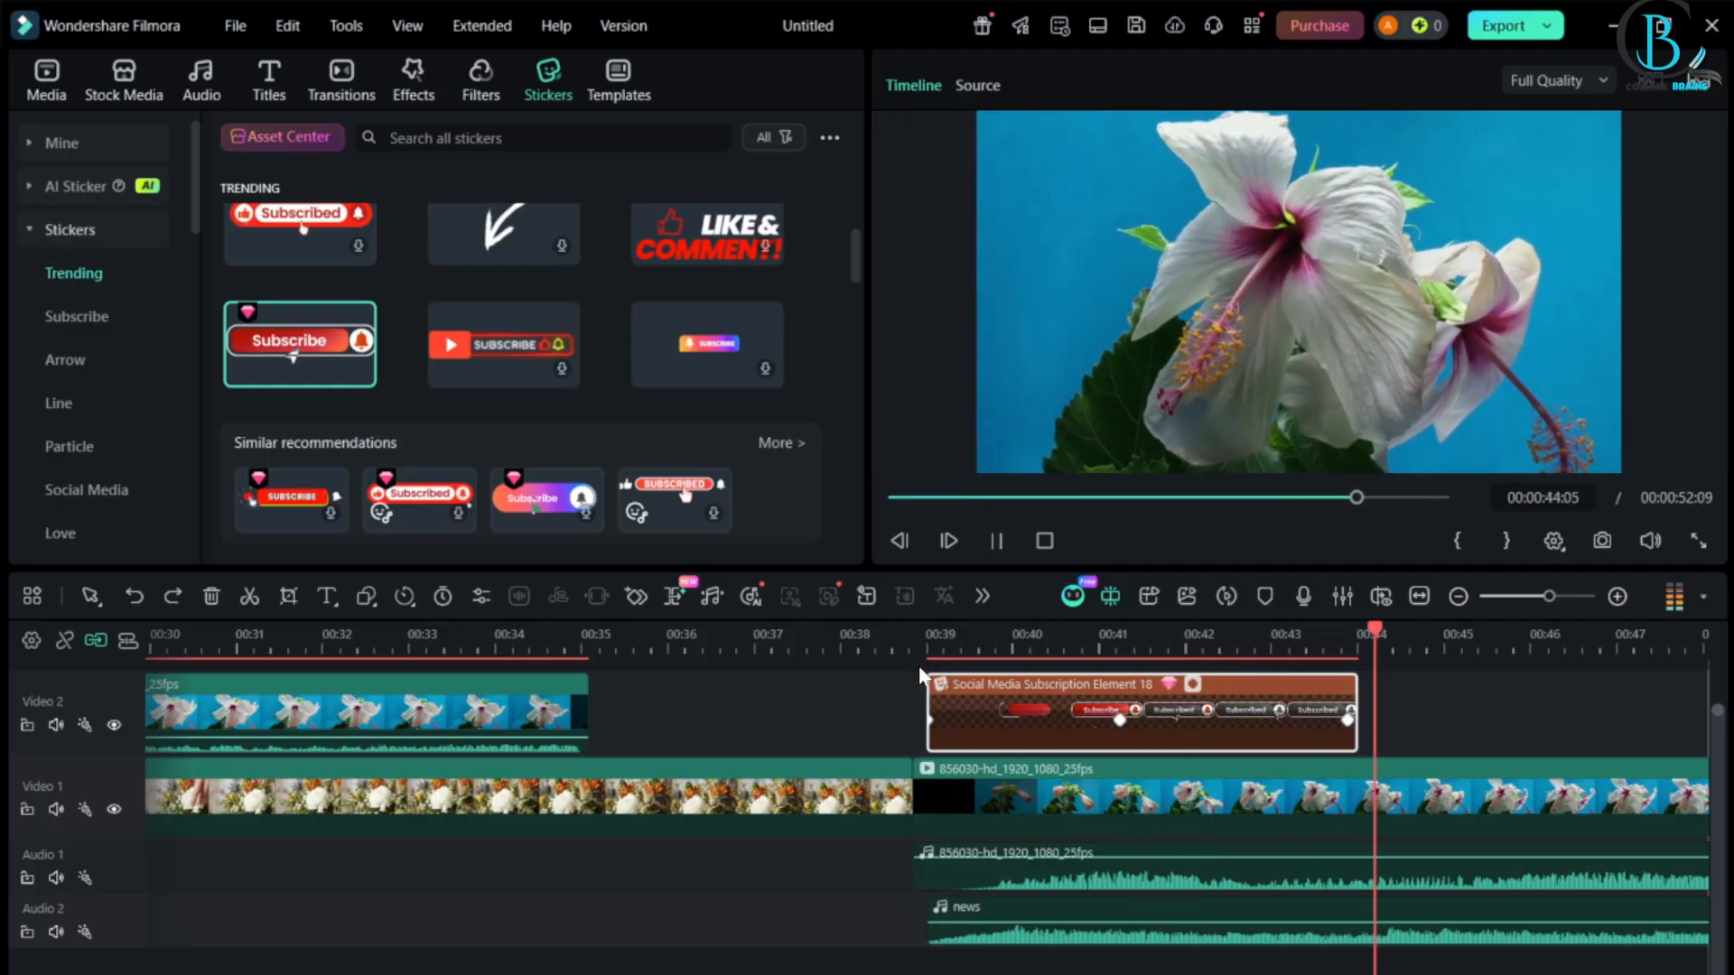
key(space)
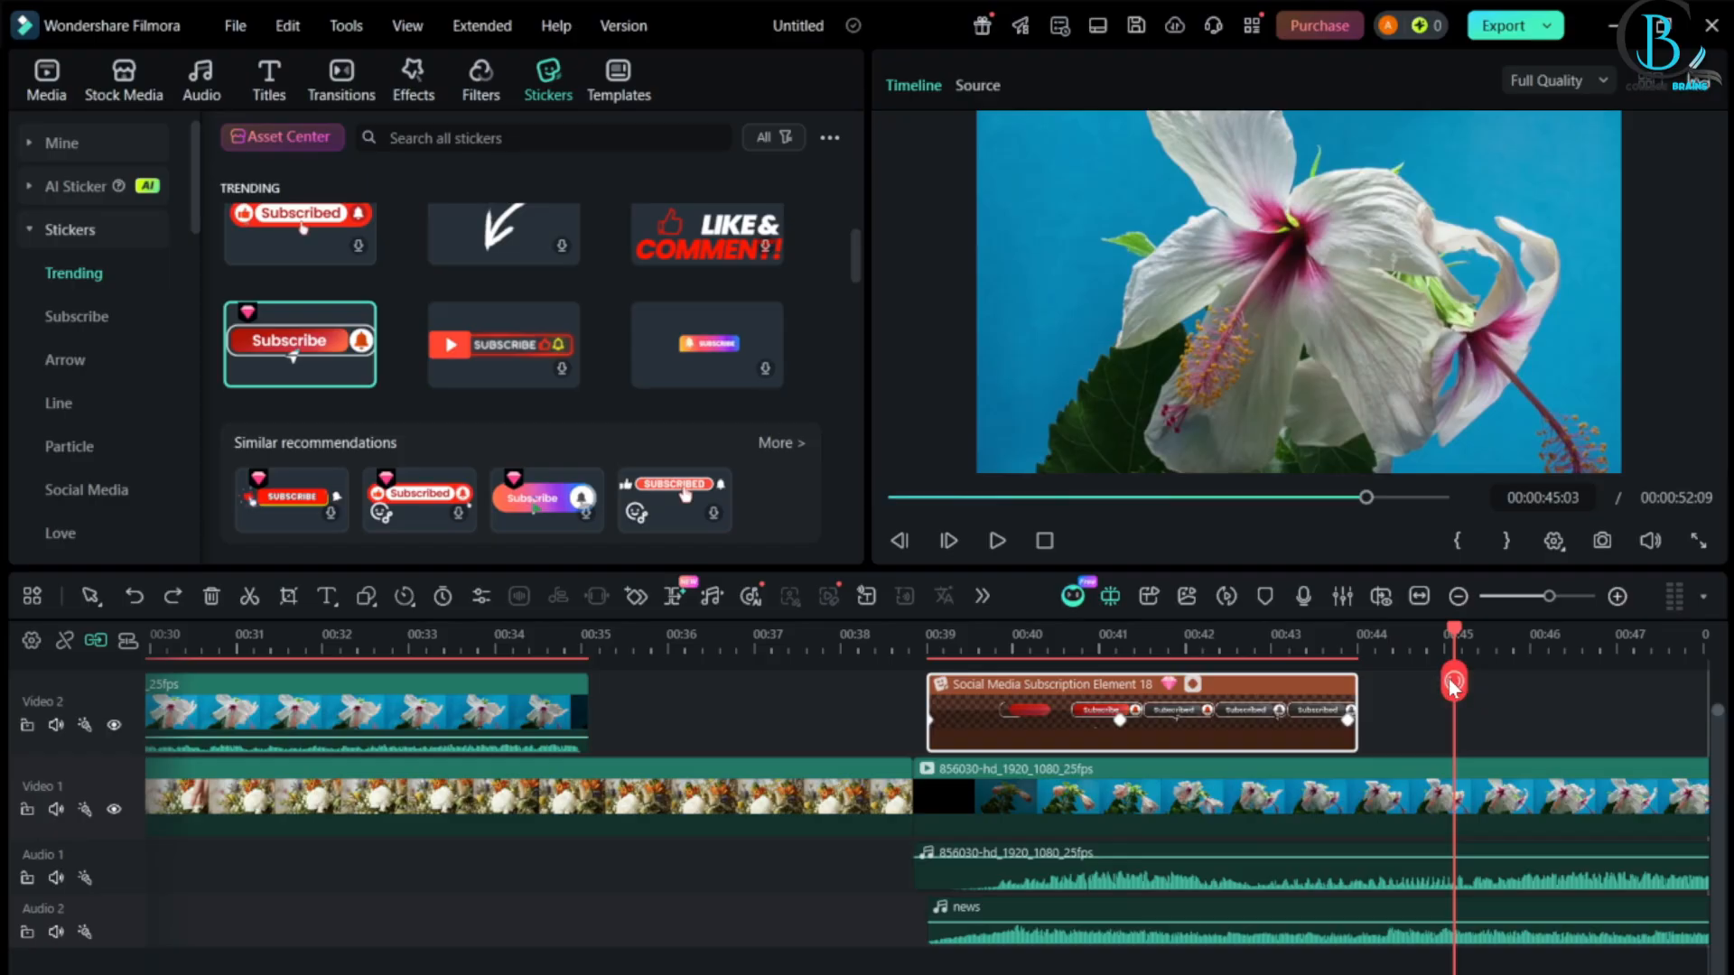
drag(1455, 684, 1314, 686)
click(1348, 721)
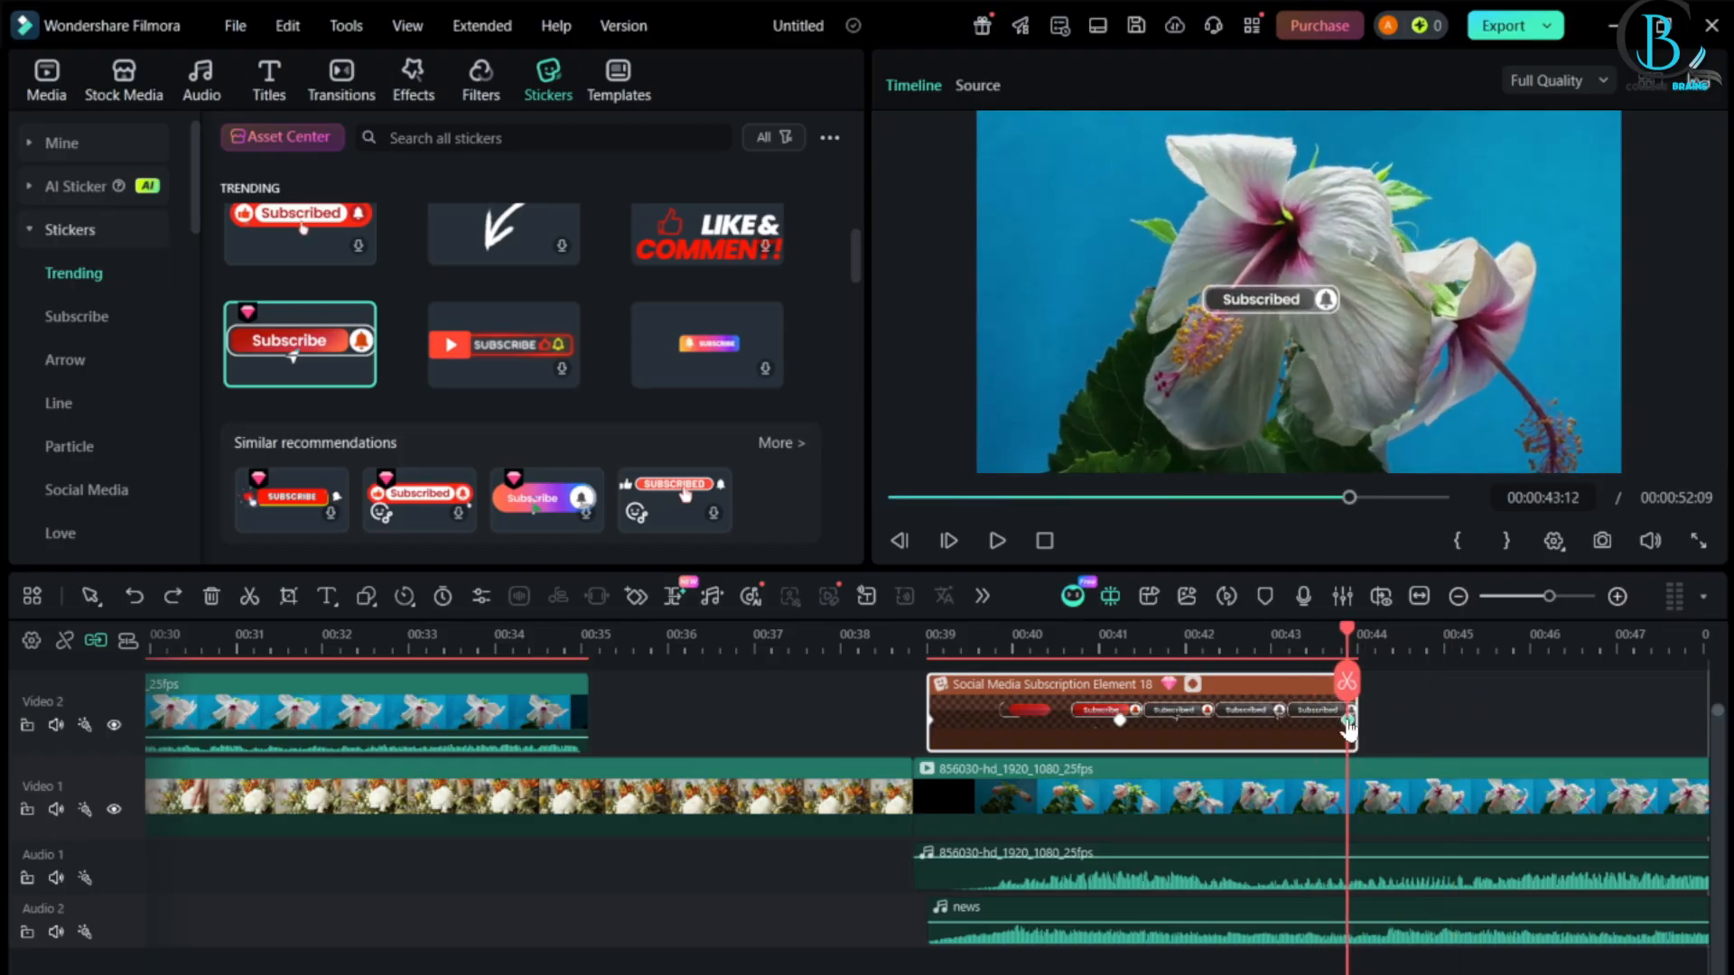
- Move the Subscribe sticker into the frame's upper-right corner at its last keyframe, and play the animation back from 00:00:38:21
drag(1276, 301, 1572, 137)
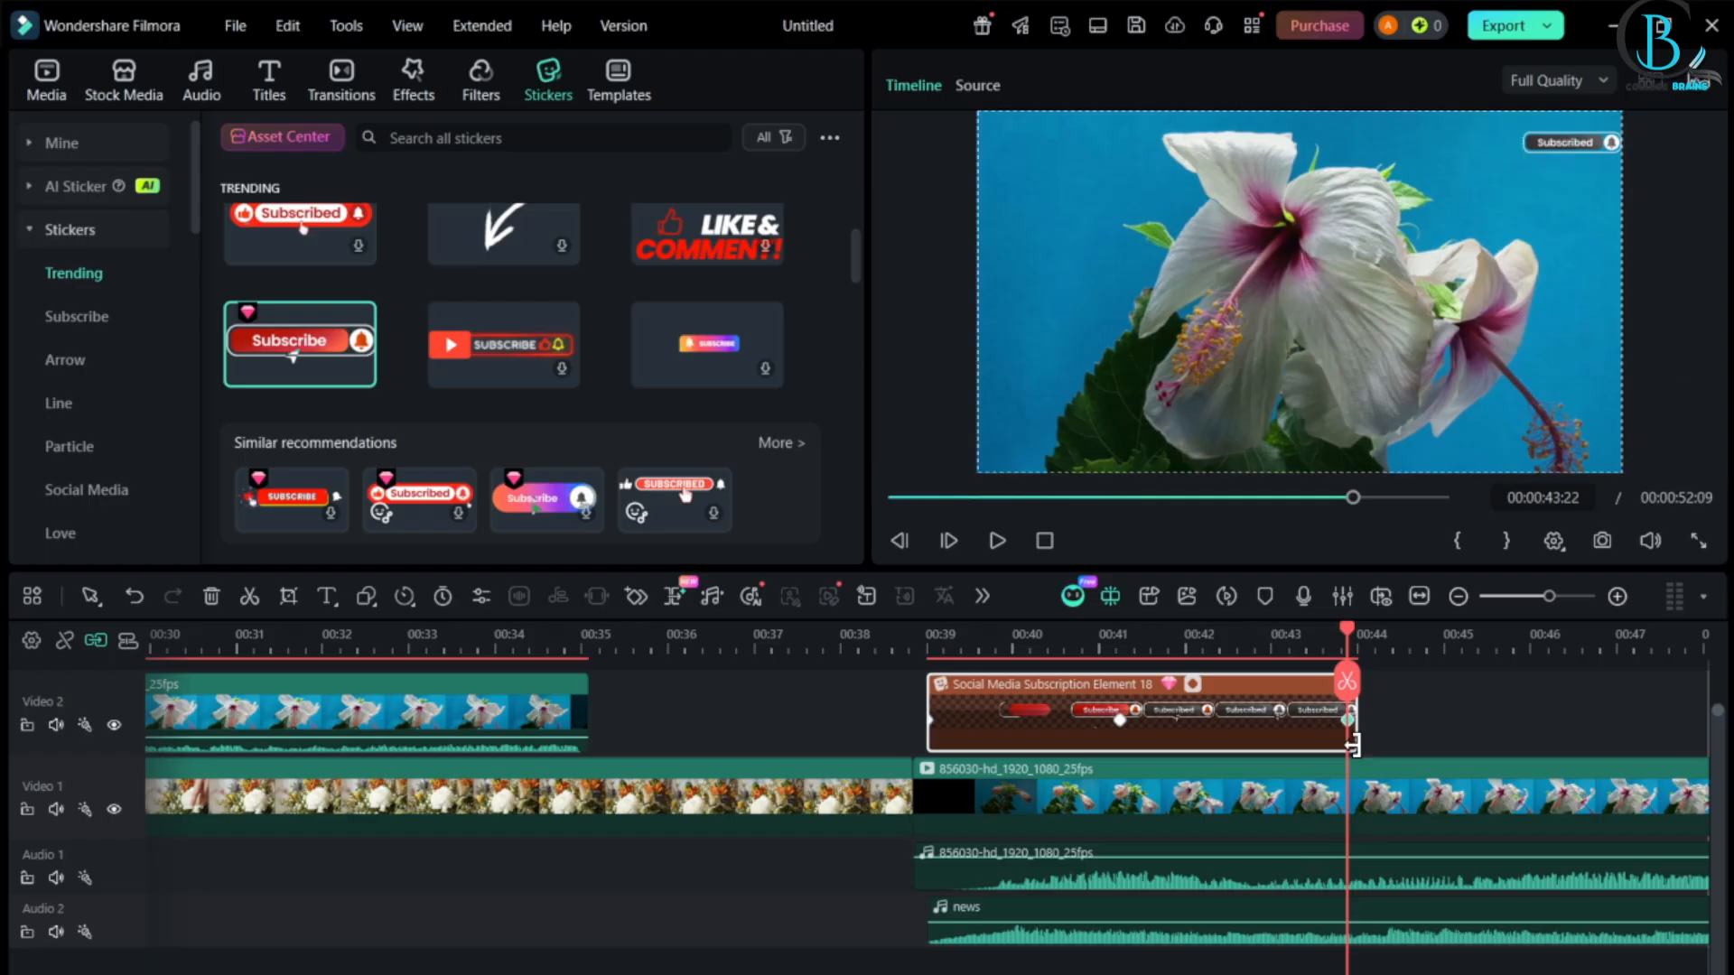
drag(1057, 643, 837, 642)
click(914, 637)
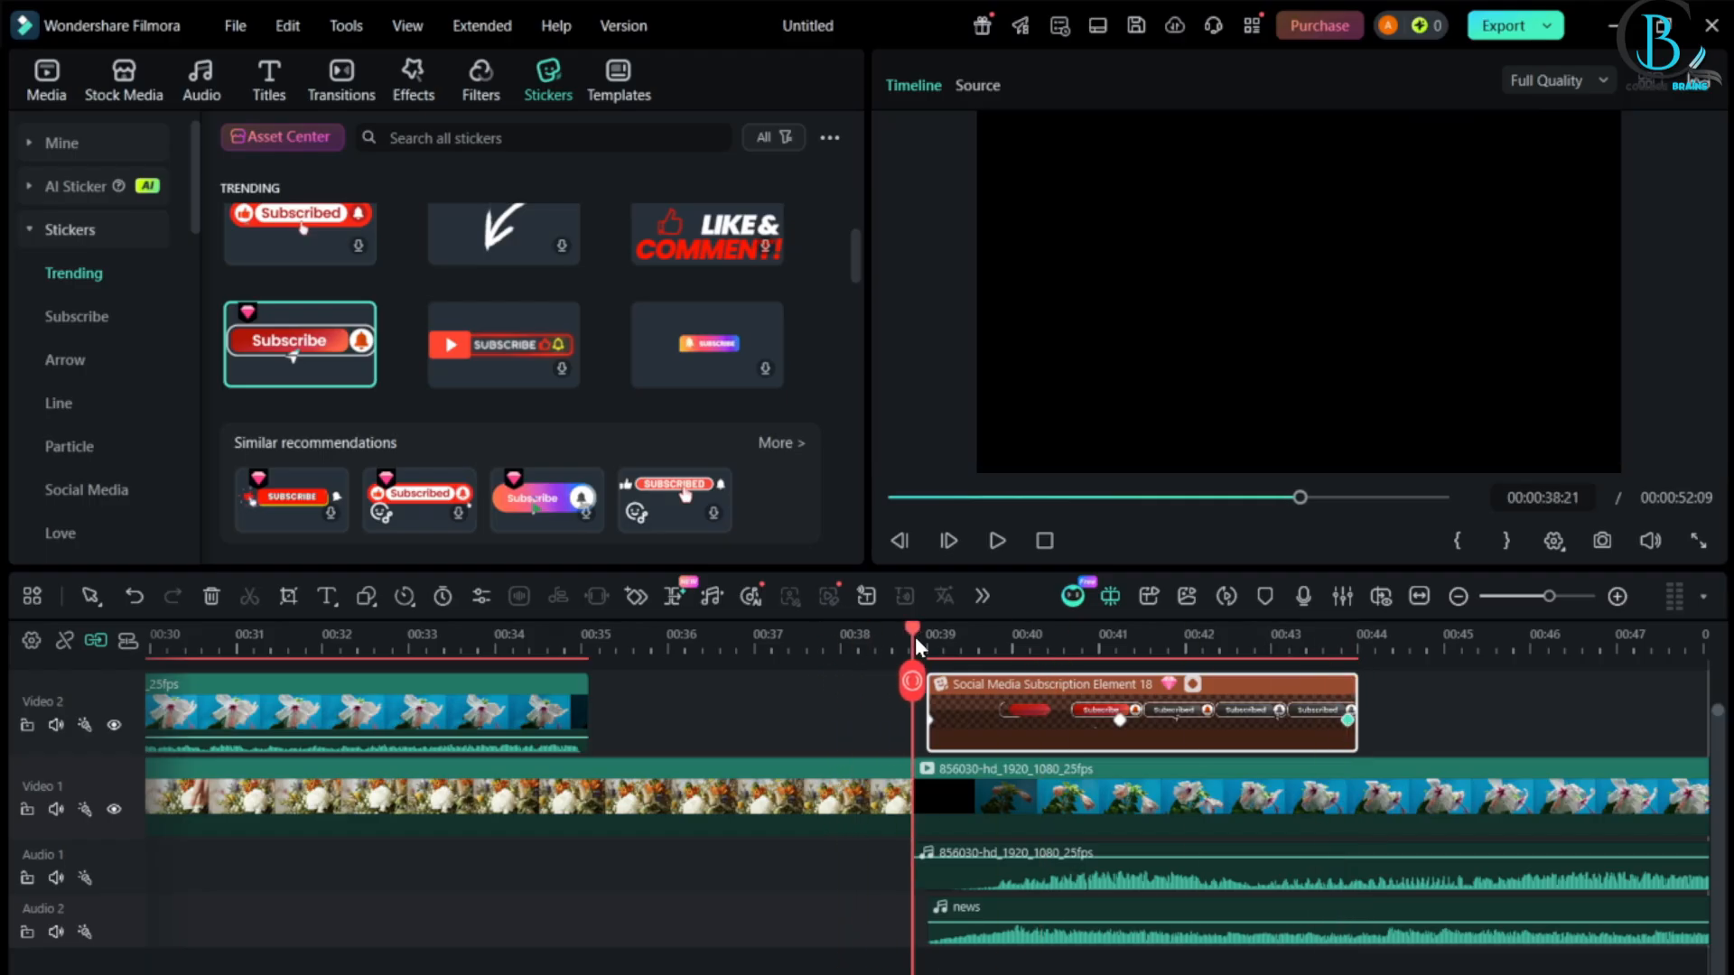
key(space)
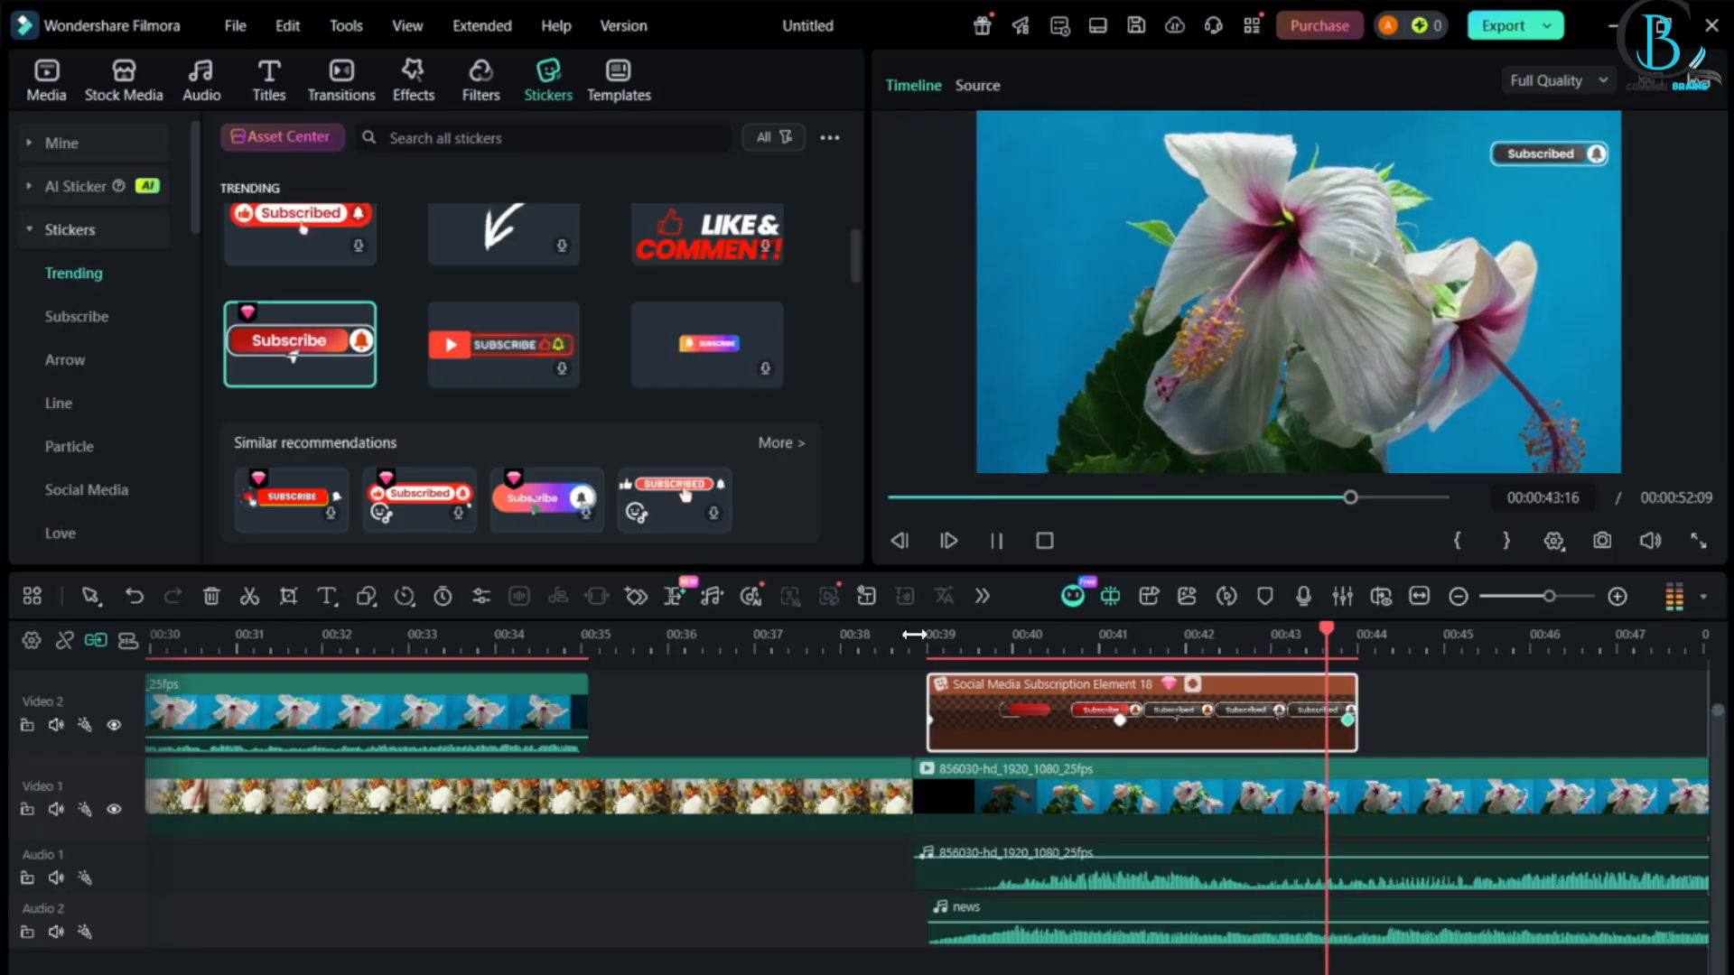
key(space)
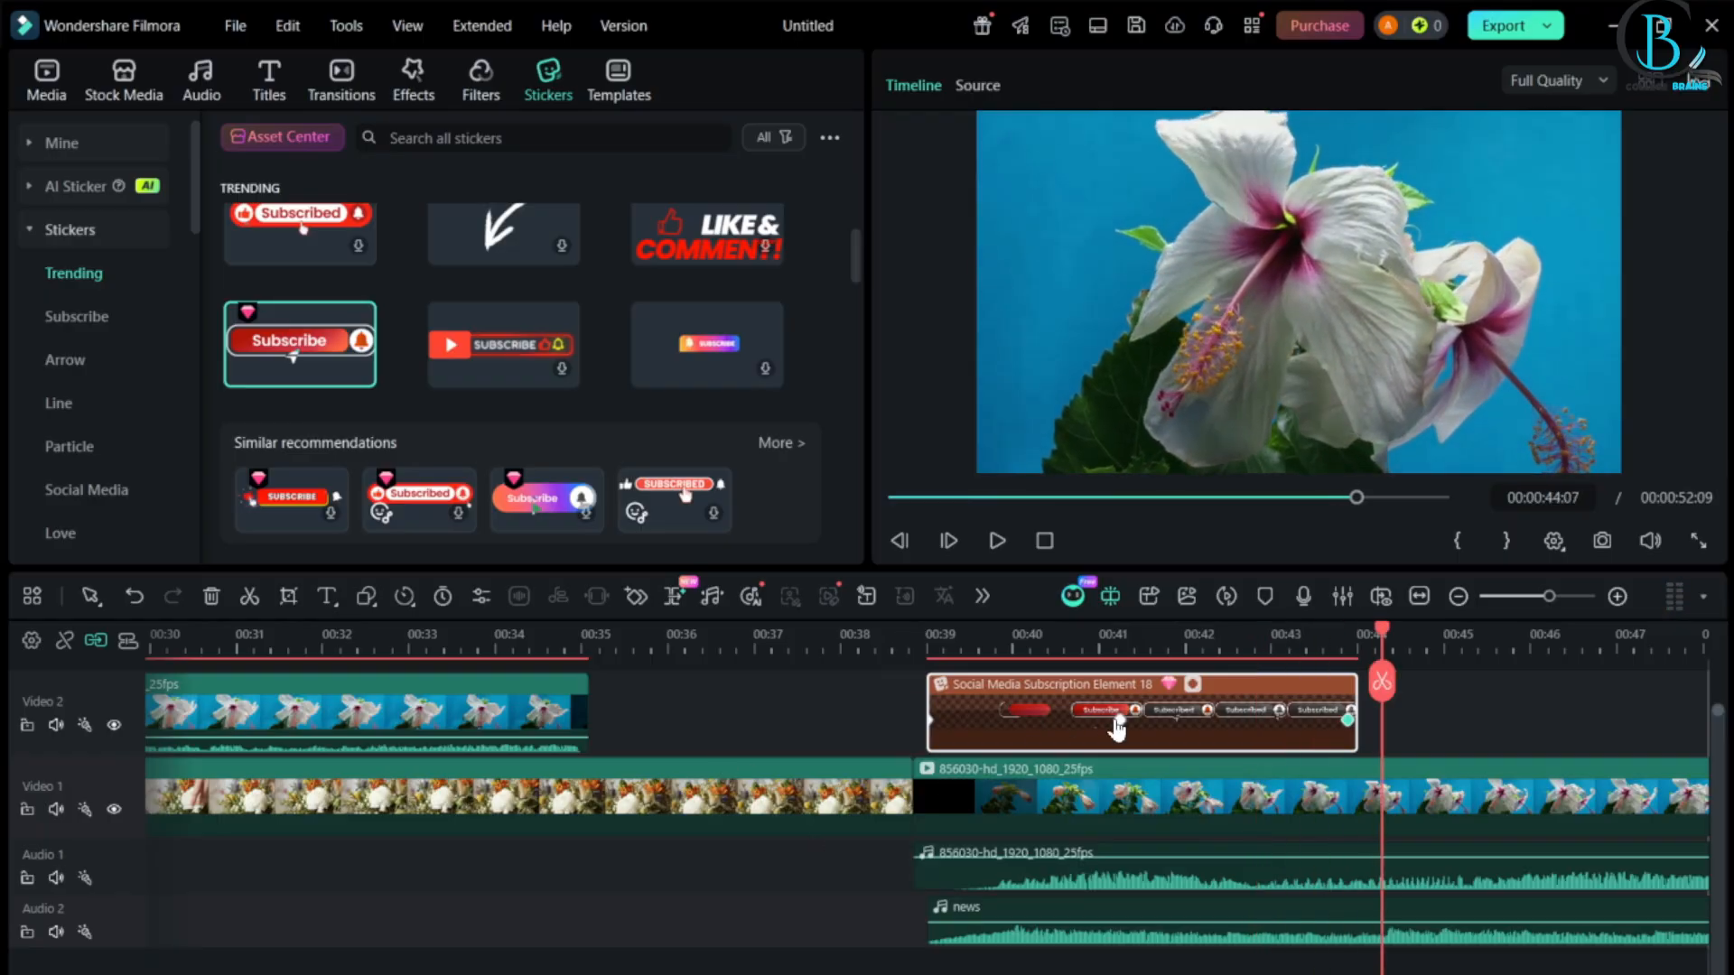
- Import the College Brains logo image, 2 CB name LOGO png, from the Logo folder inside College brains
scroll(1163, 775, up, 1)
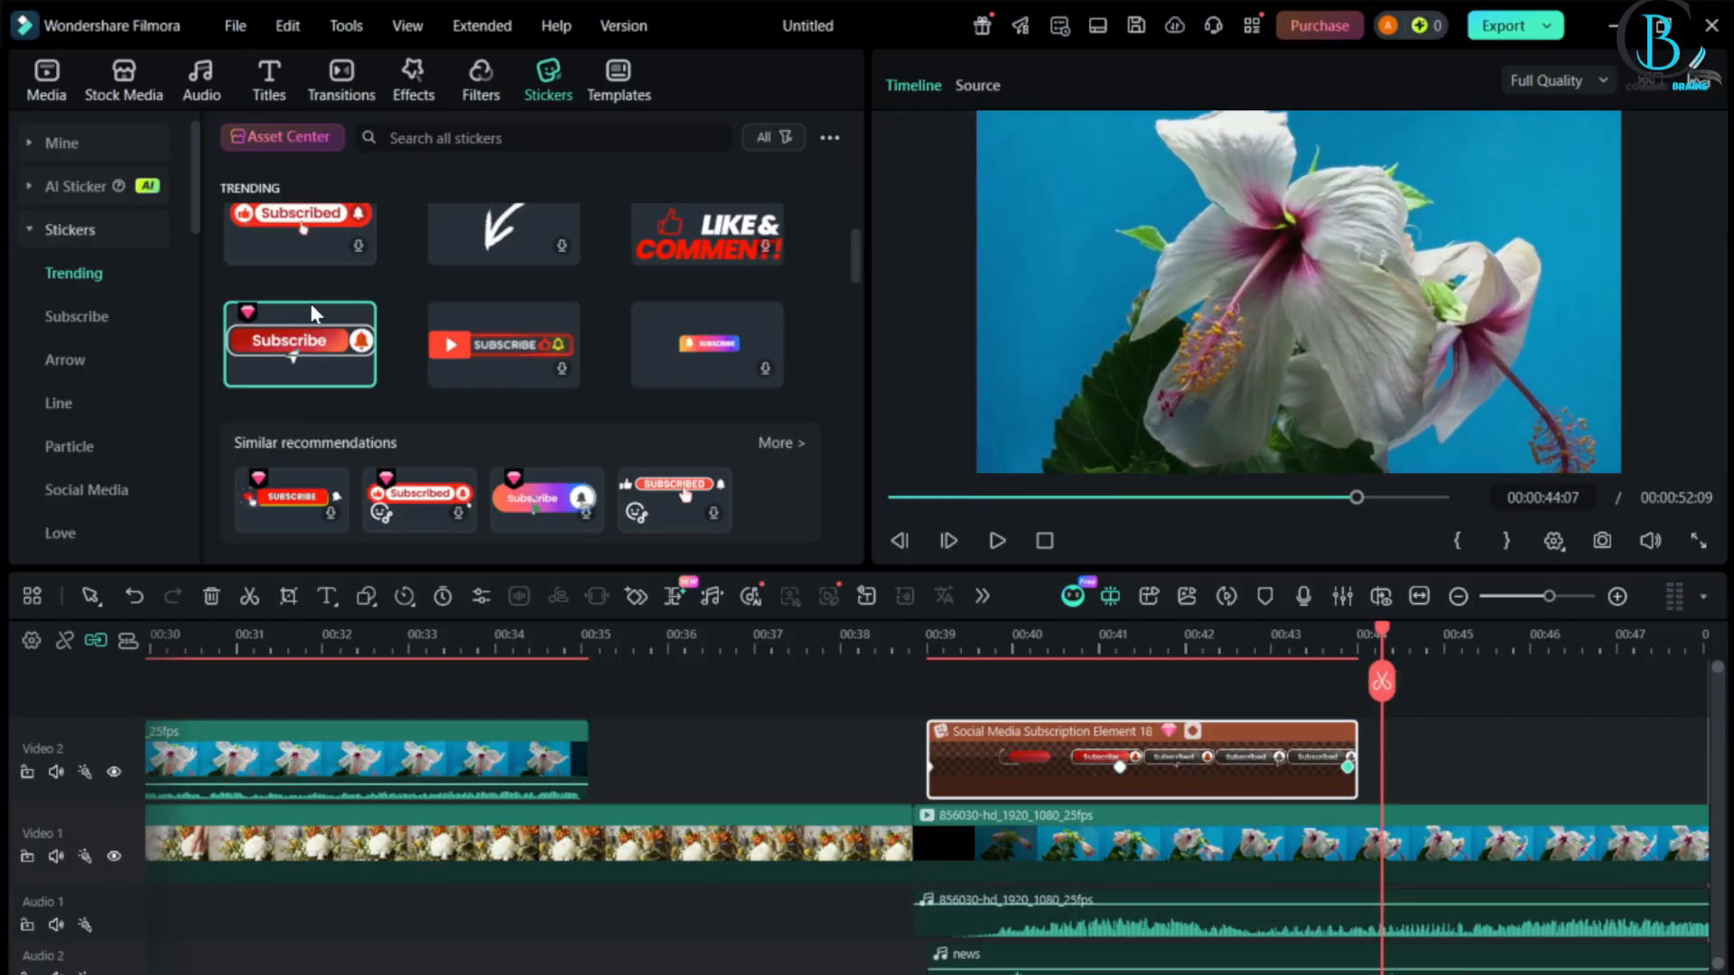
click(45, 89)
click(312, 244)
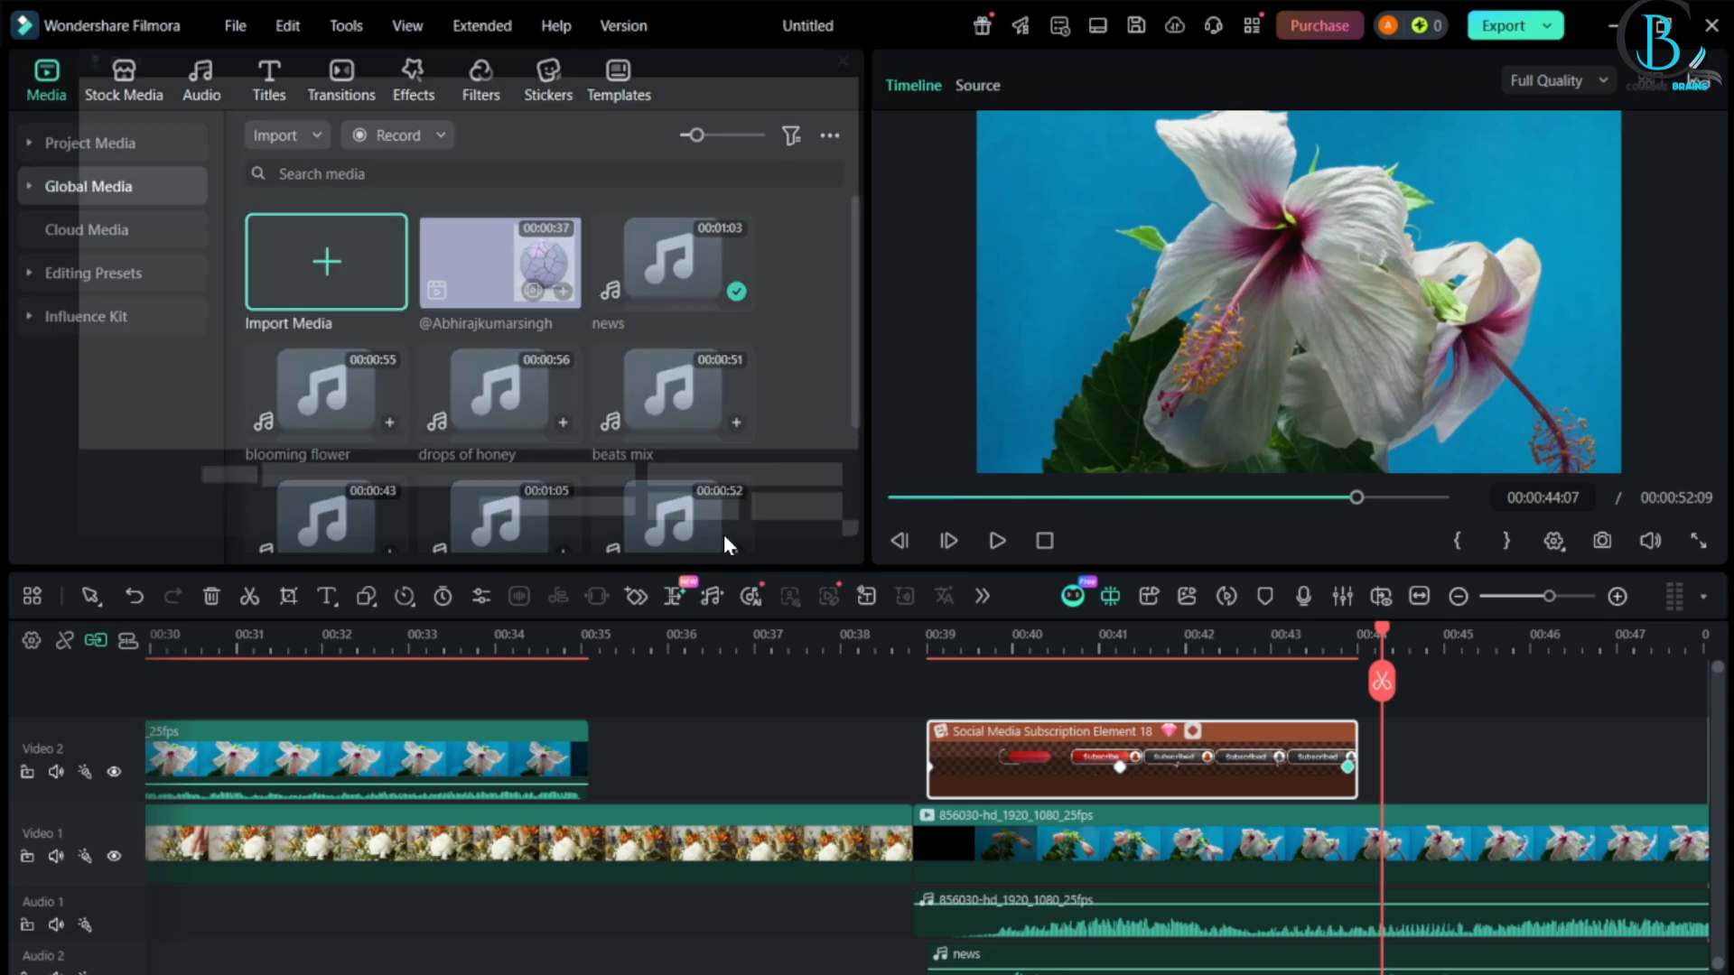
scroll(182, 335, down, 1)
click(113, 350)
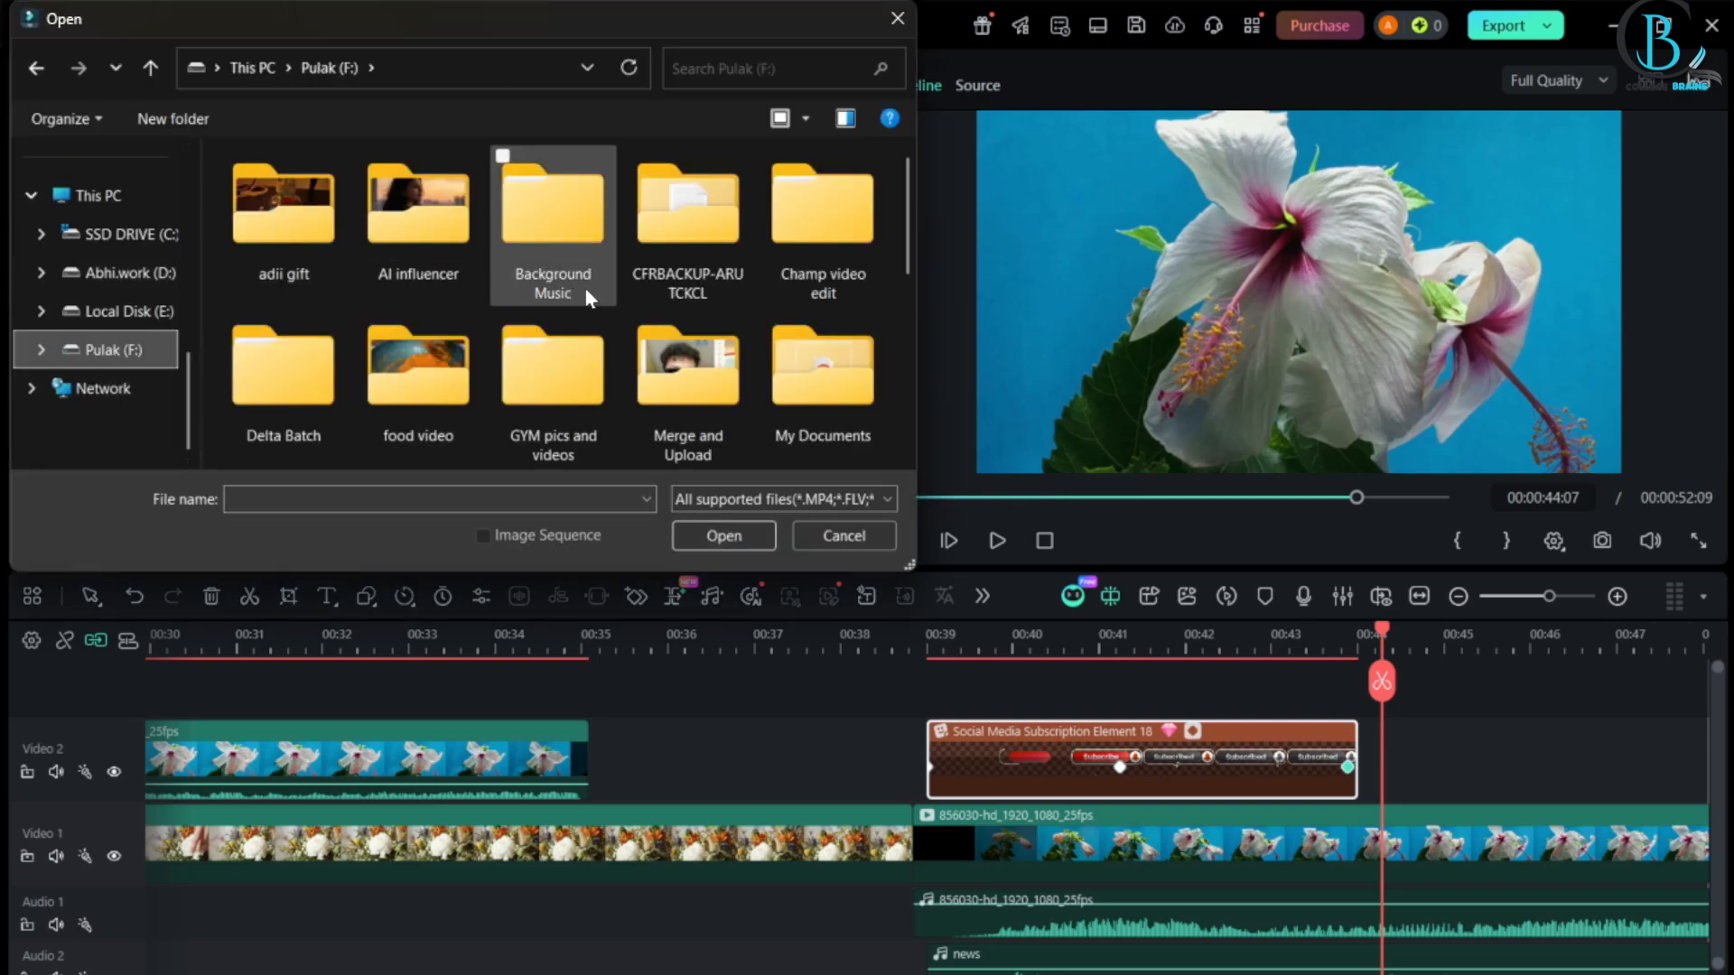
scroll(560, 298, down, 5)
scroll(82, 316, up, 5)
click(79, 316)
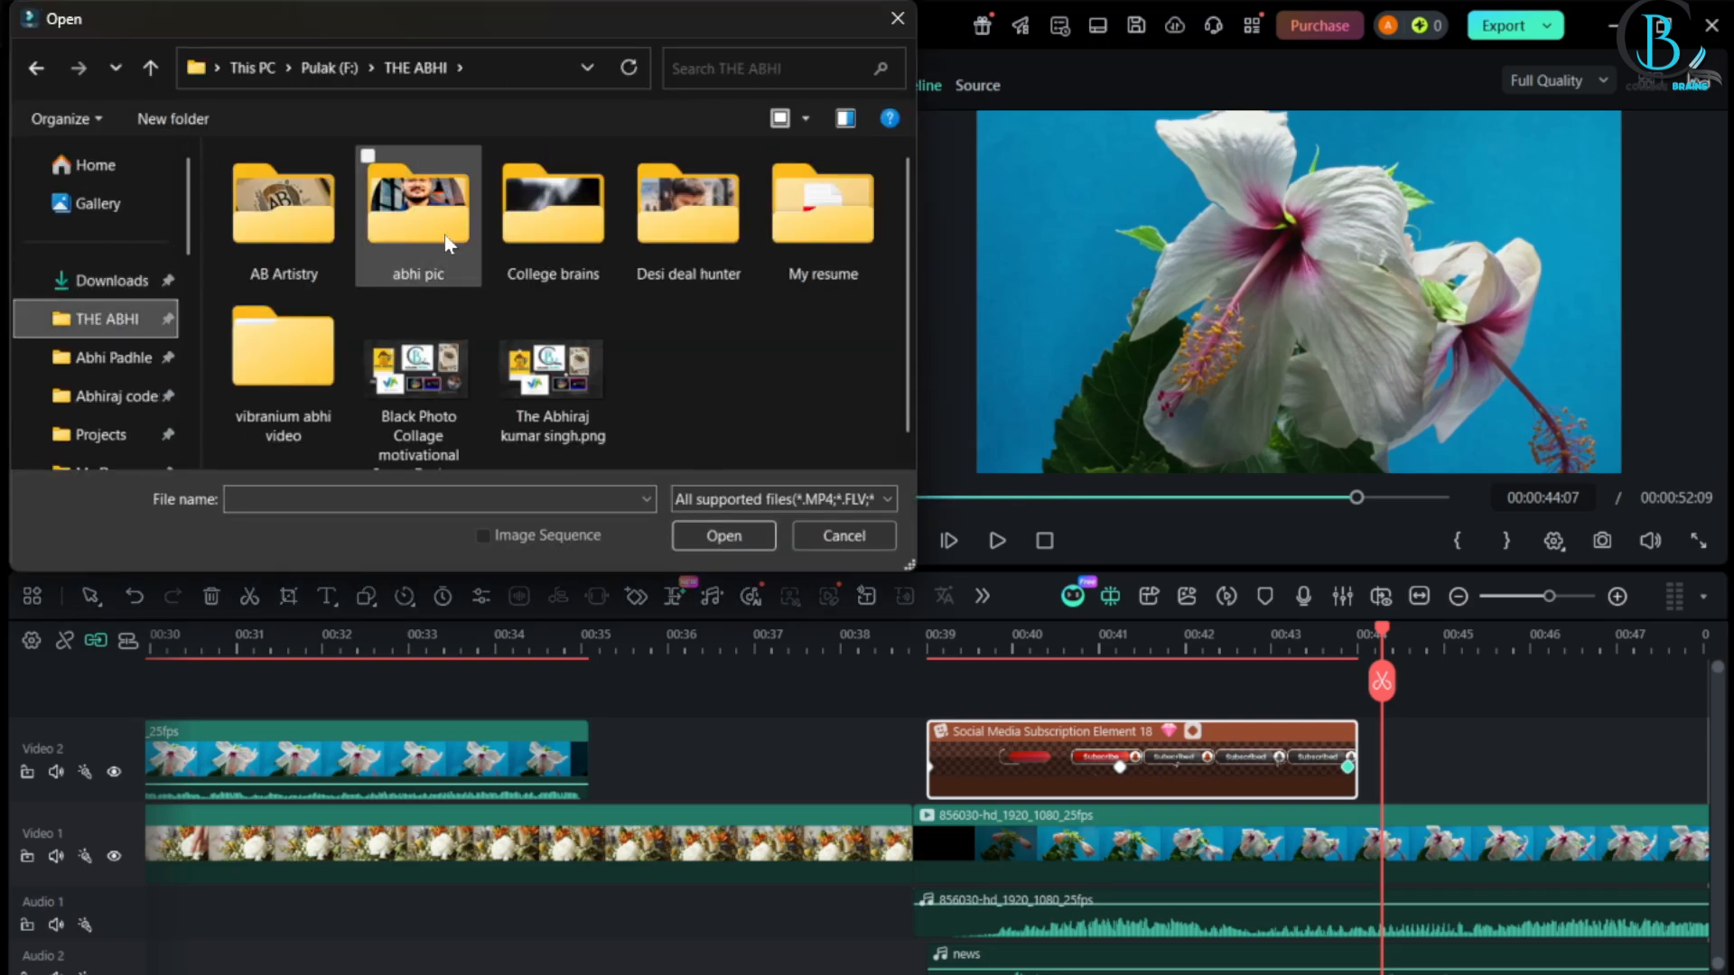
double_click(569, 242)
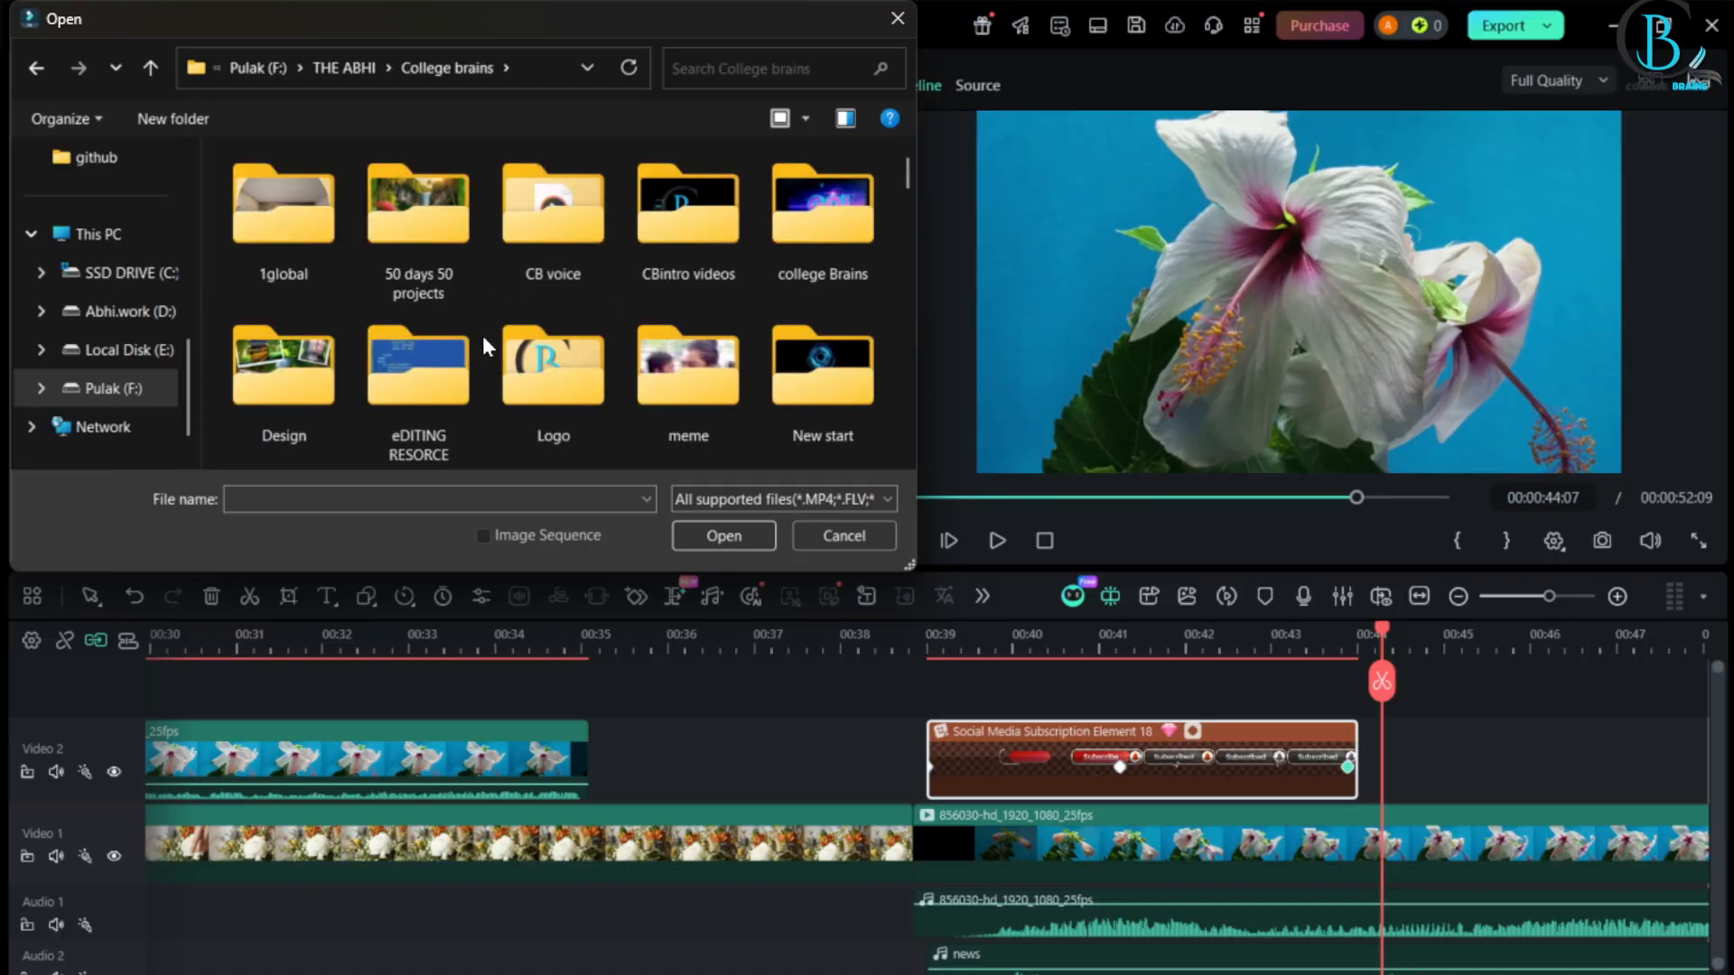
double_click(540, 313)
double_click(252, 204)
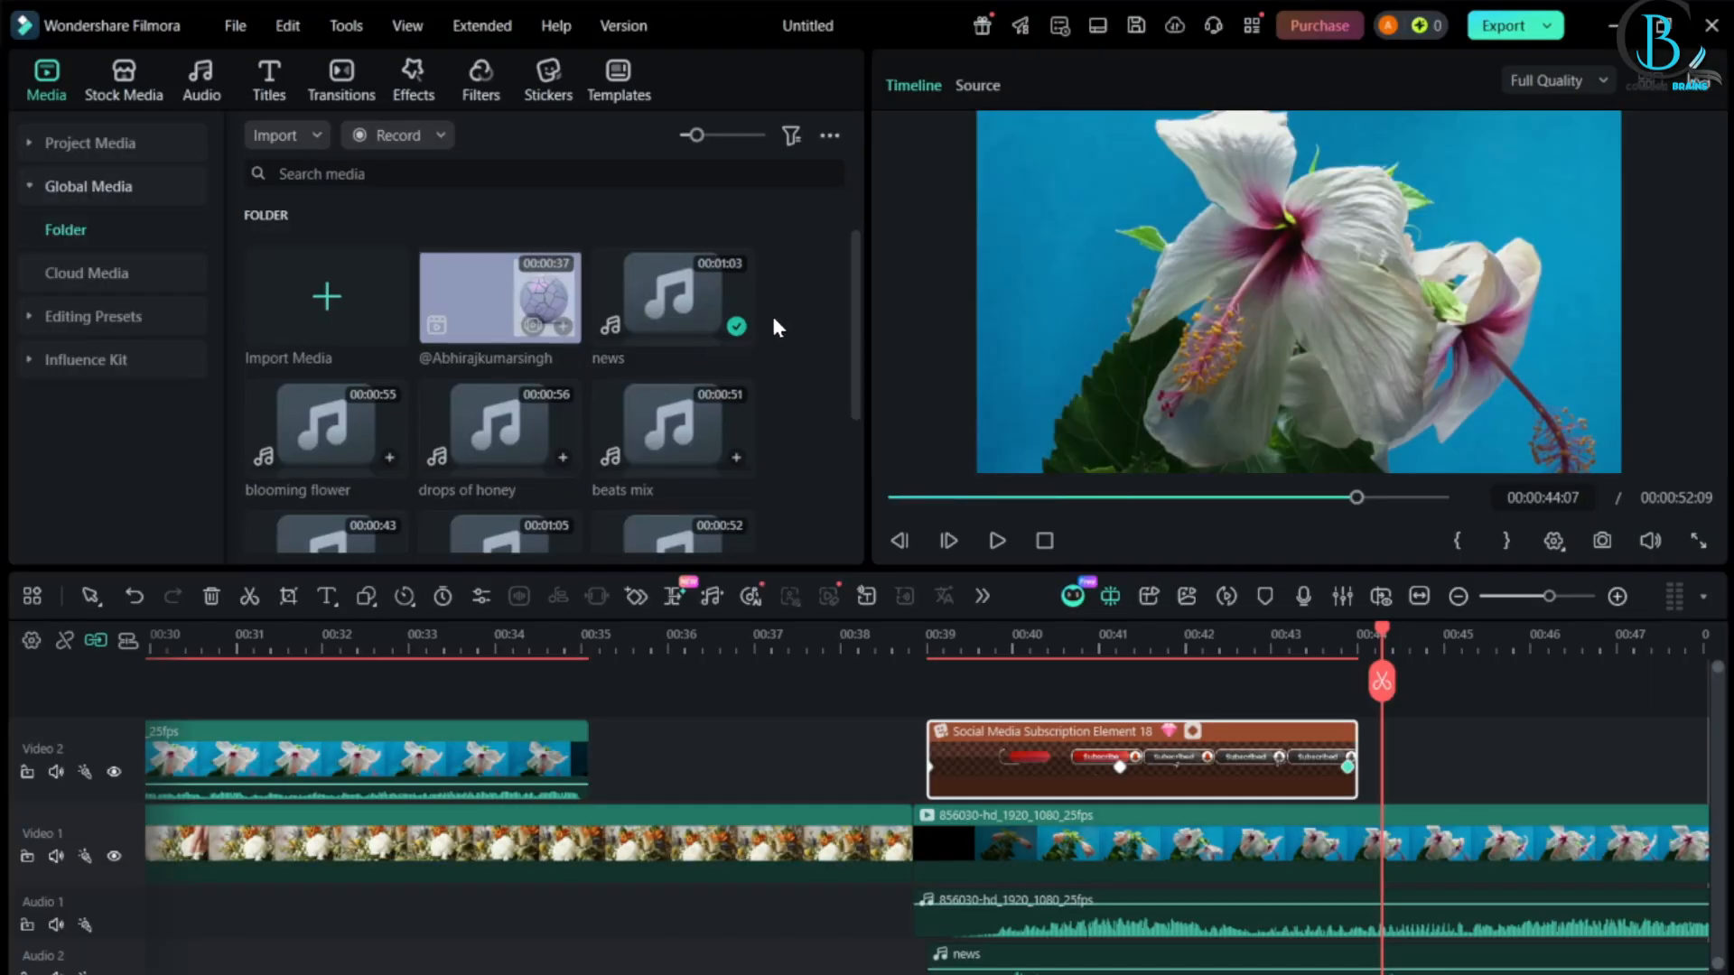
- Add a new video track and place the 2 CB name LOGO png clip on it, above the Subscribe sticker
scroll(774, 321, down, 3)
click(461, 482)
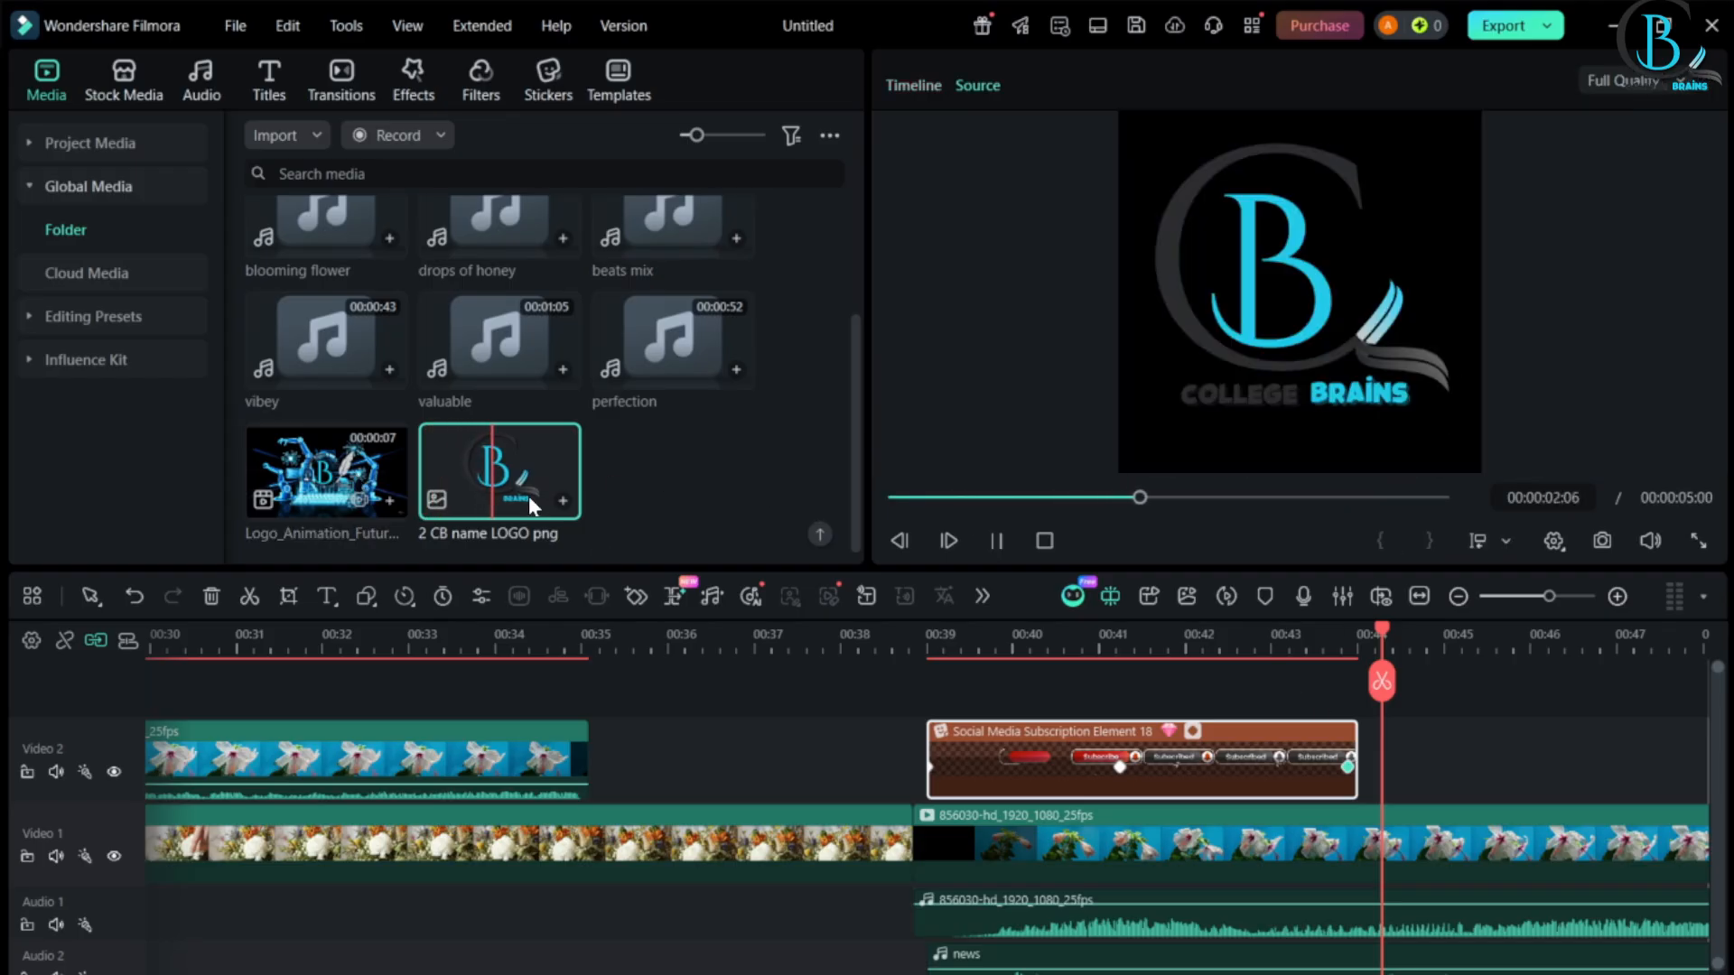
right_click(88, 746)
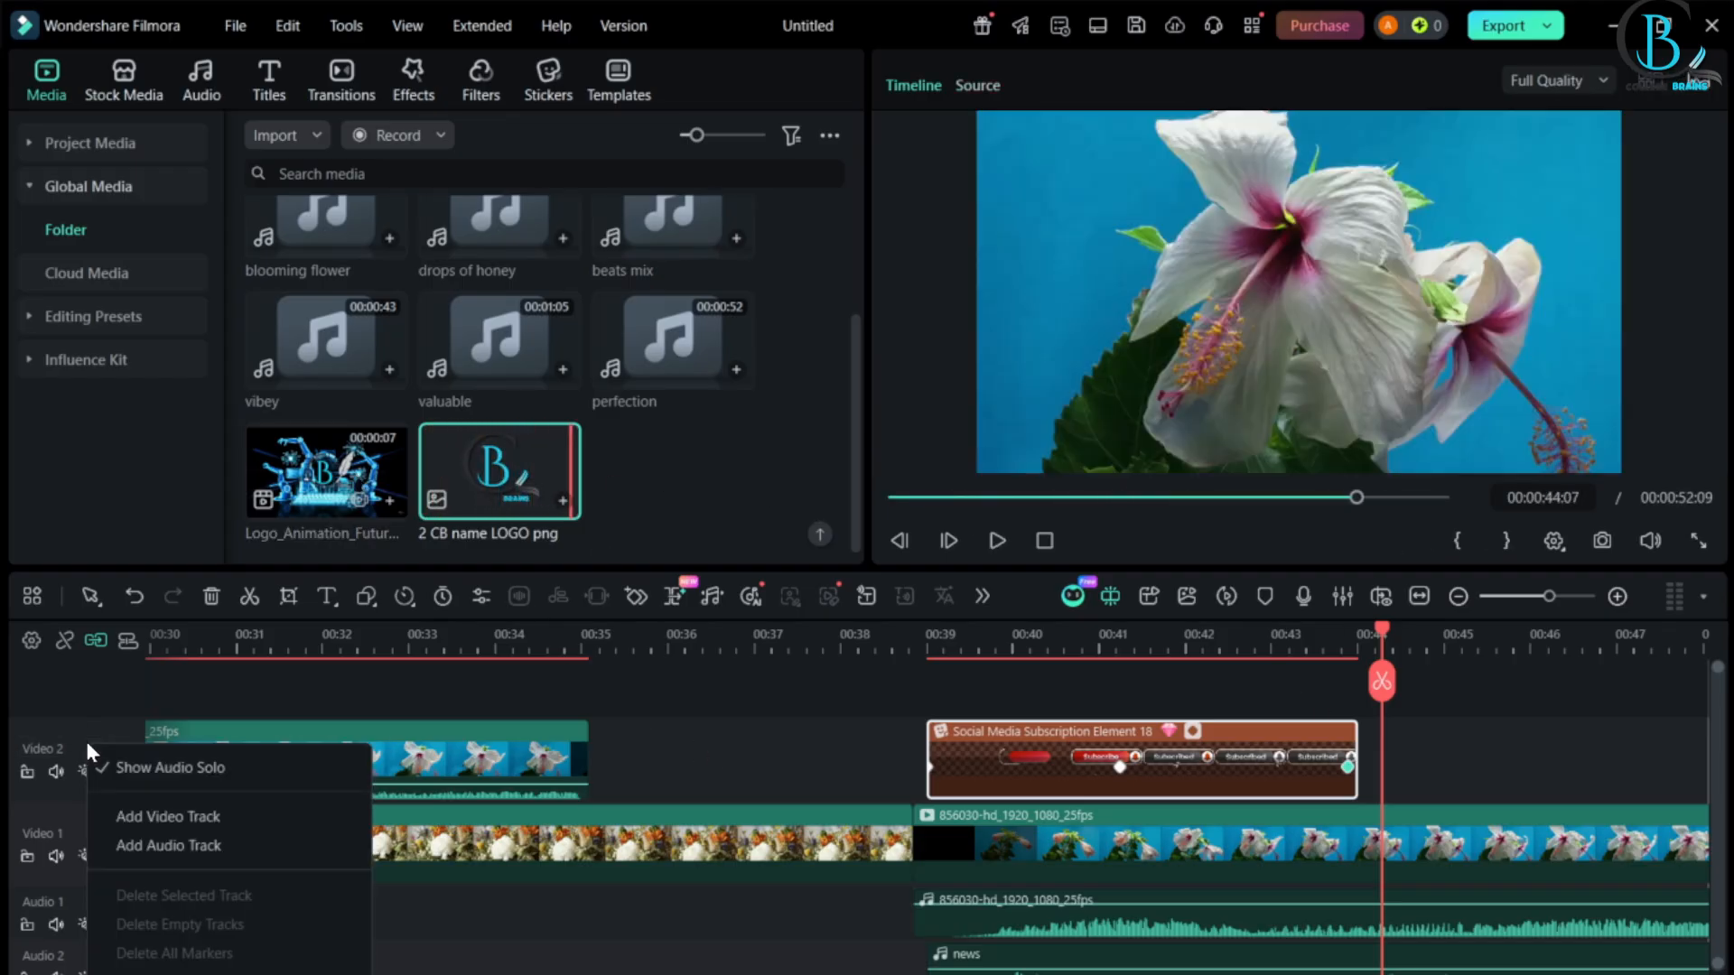
click(239, 820)
drag(505, 536, 1347, 758)
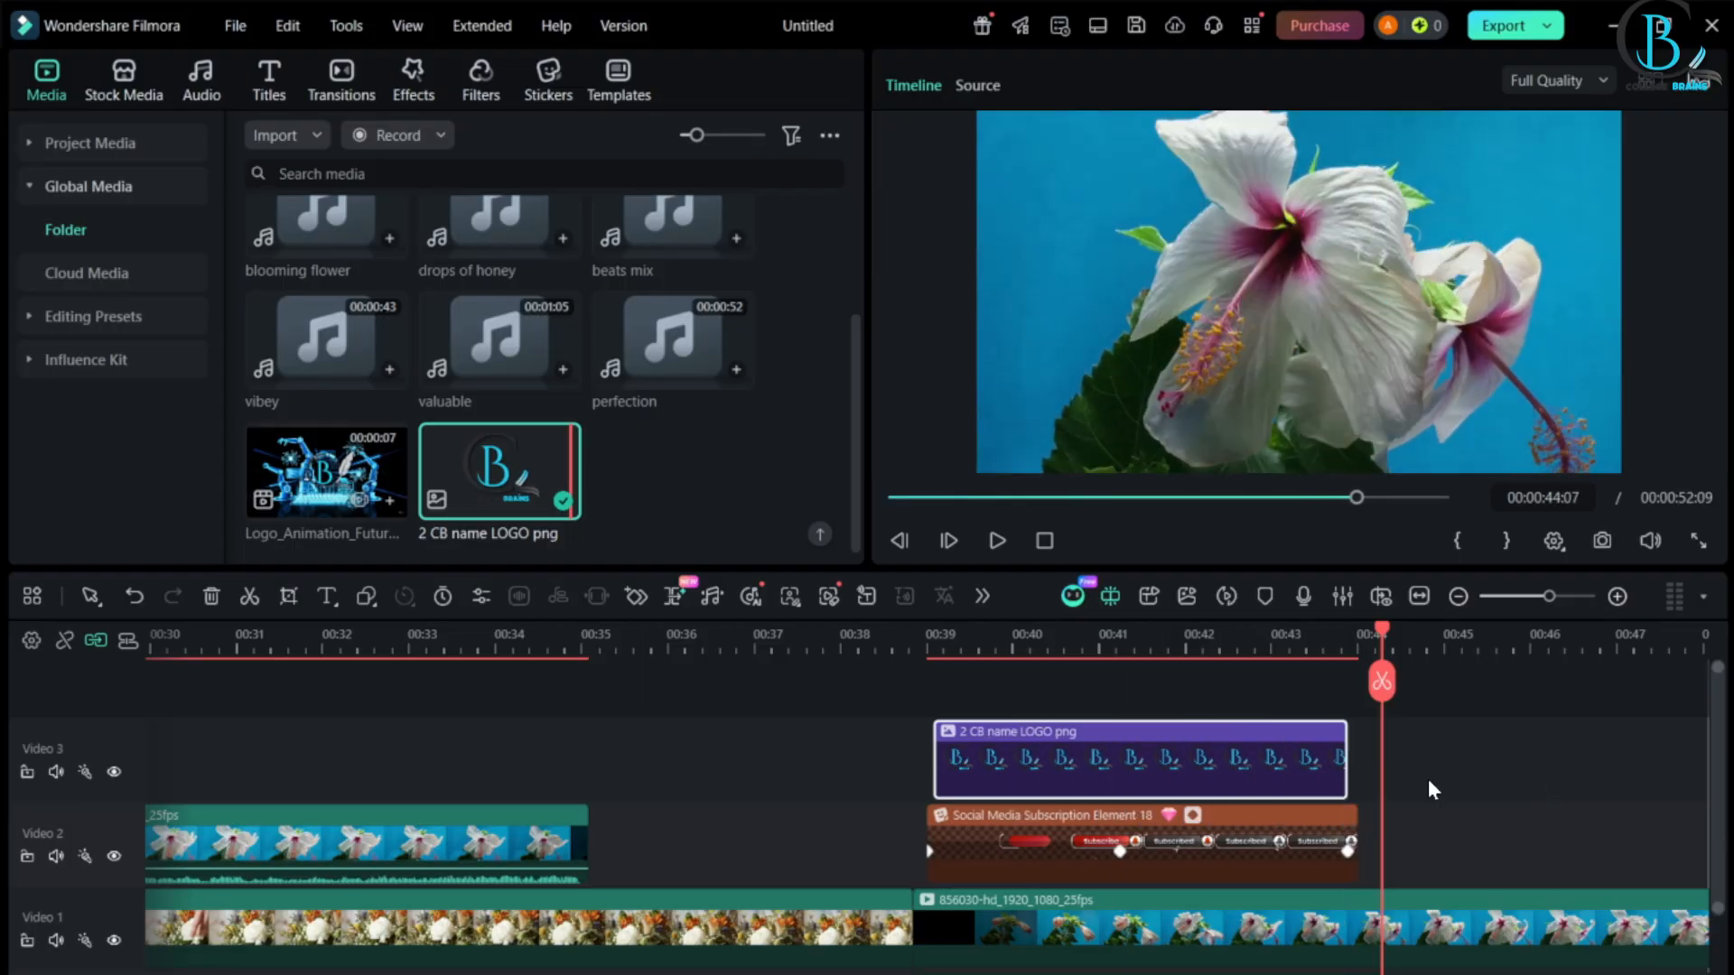
- Scale the logo down to about 44% and place it in the lower-left corner of the frame
drag(1401, 677, 962, 682)
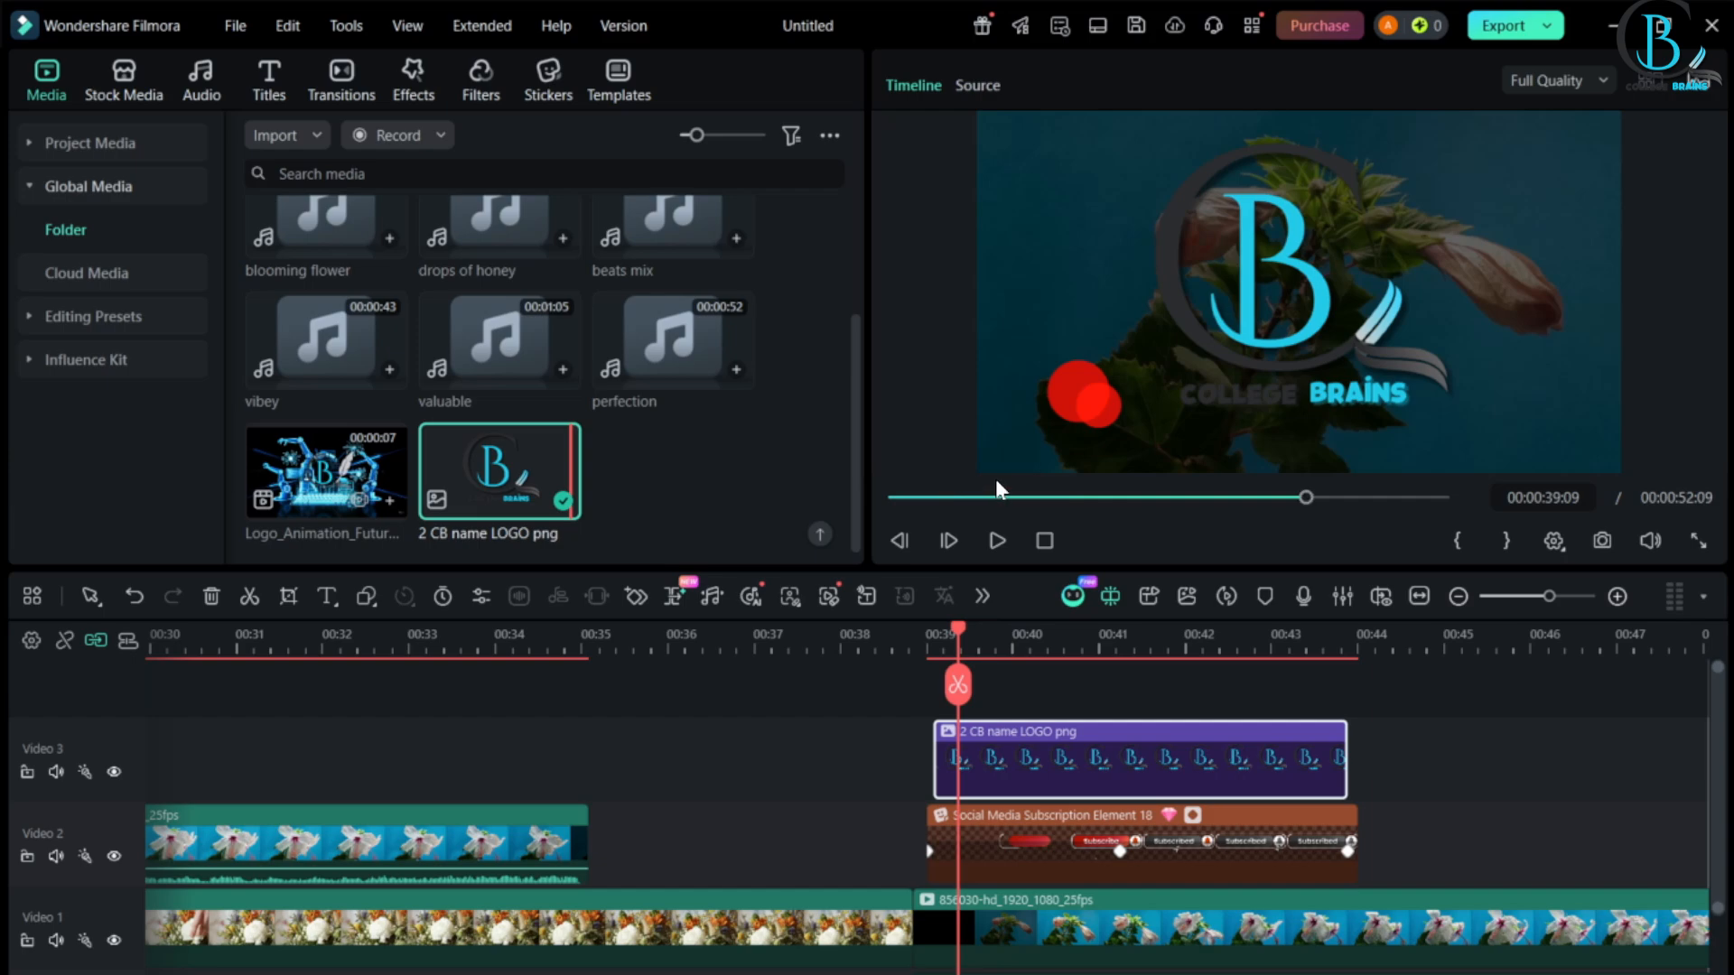
click(1096, 445)
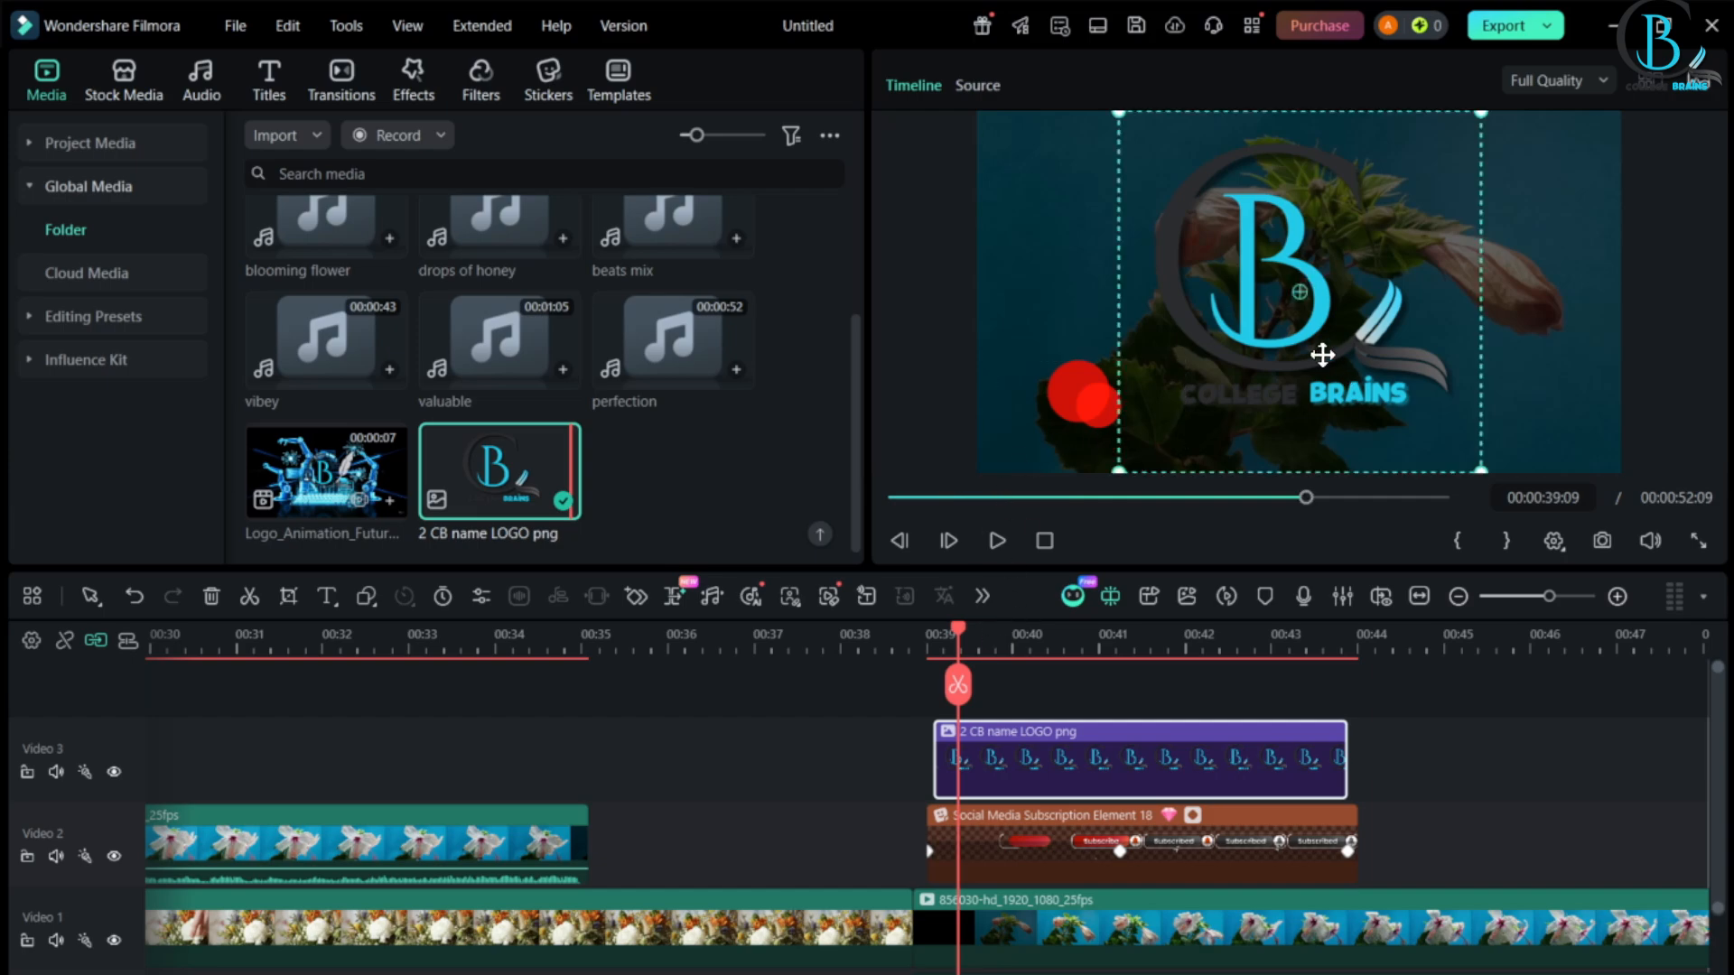
mouse_move(1319, 356)
mouse_down()
mouse_move(1076, 466)
mouse_move(1165, 162)
mouse_move(1602, 256)
mouse_move(1463, 457)
mouse_move(1128, 467)
mouse_move(1395, 239)
mouse_move(1301, 470)
mouse_move(1382, 257)
mouse_move(1317, 341)
mouse_up()
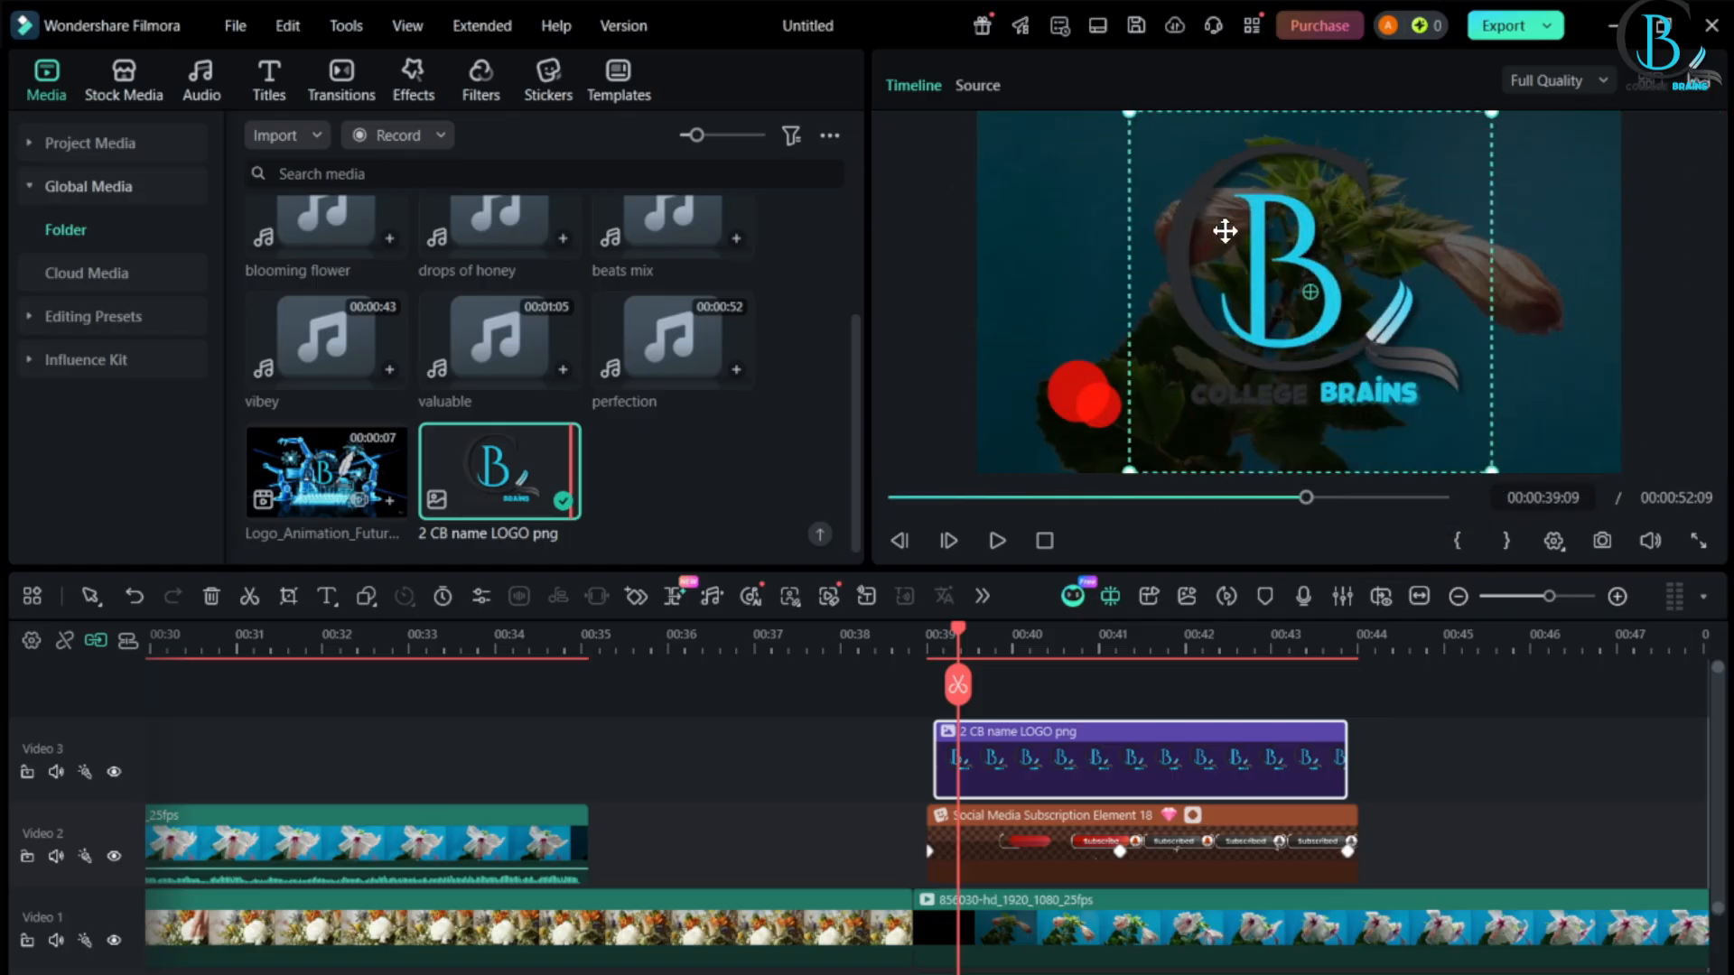
drag(1129, 115, 1230, 212)
click(1070, 398)
mouse_move(1070, 398)
mouse_down()
mouse_move(1166, 307)
mouse_move(1082, 442)
mouse_move(1084, 403)
mouse_up()
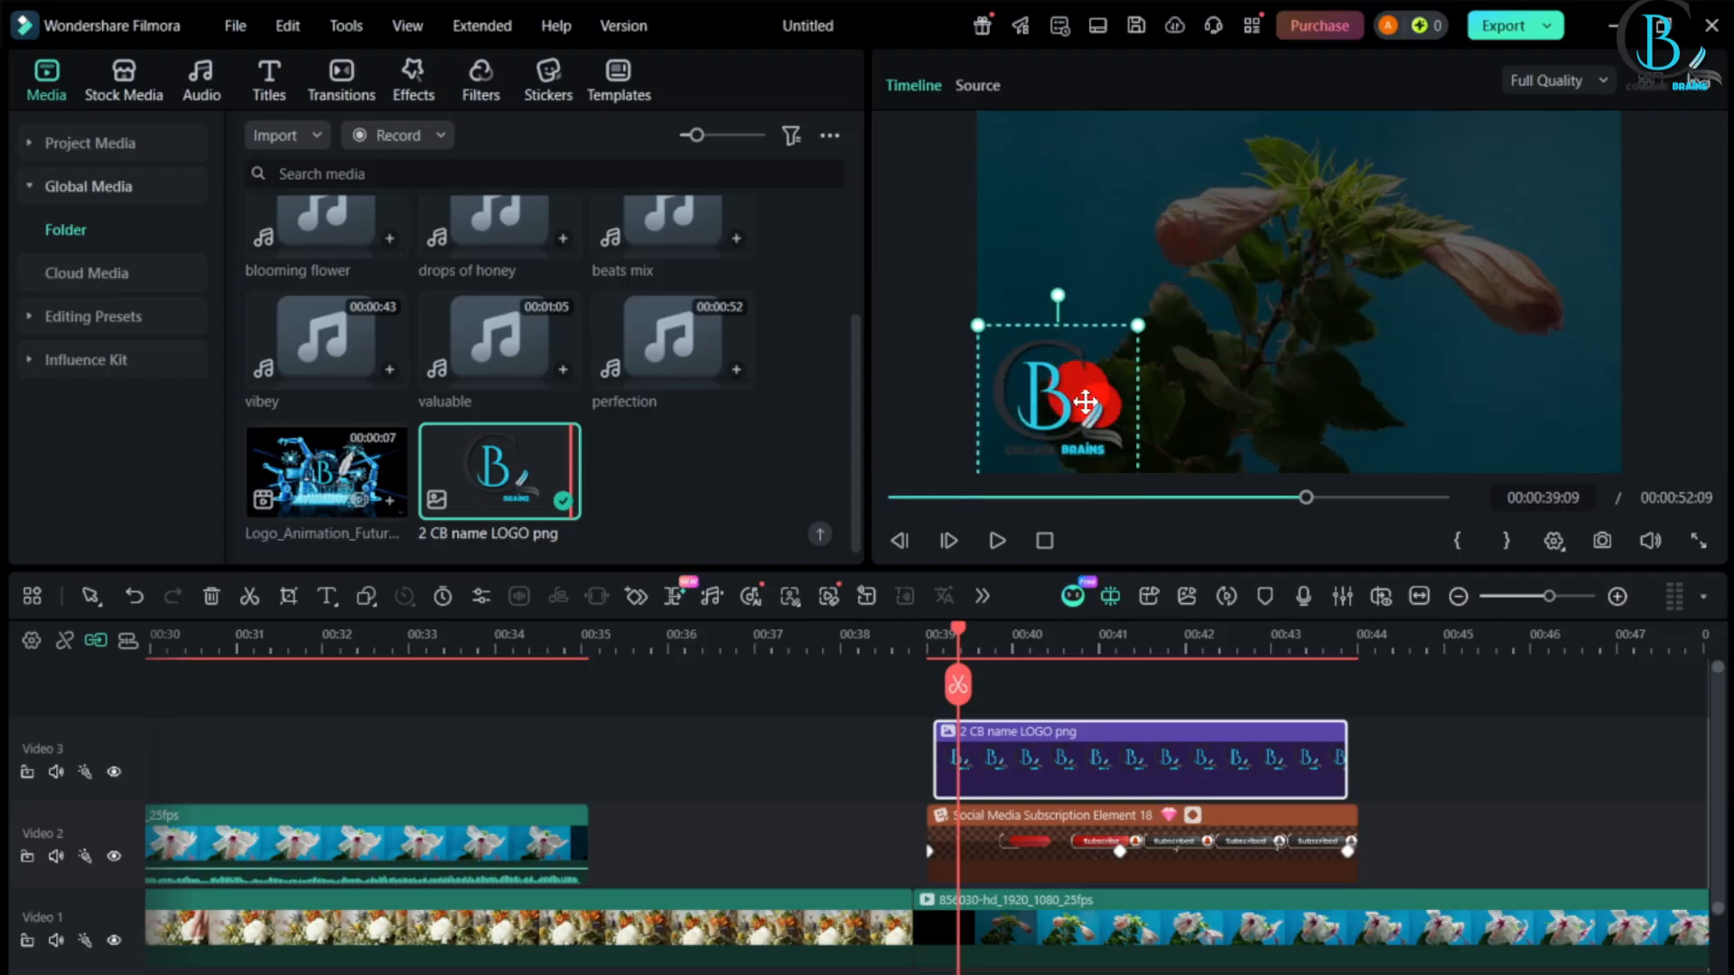
- Add the logo clip's first keyframe at its start, 00:00:39:02, and review its transform and compositing settings
drag(957, 687, 934, 687)
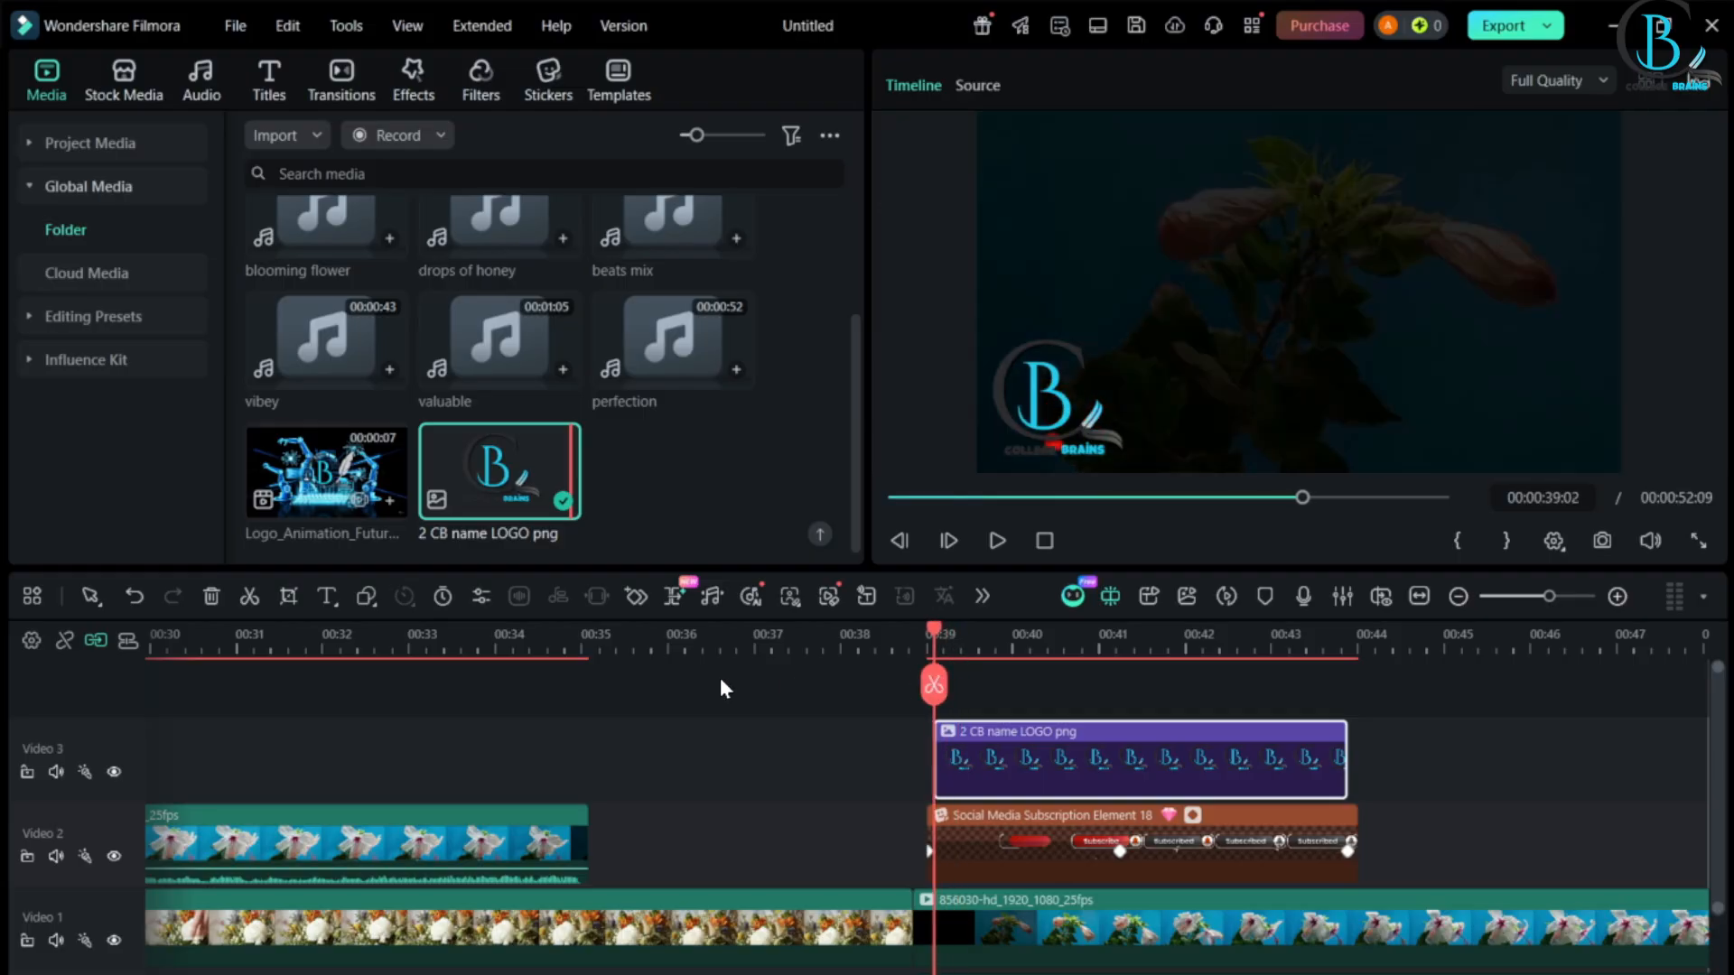
click(637, 596)
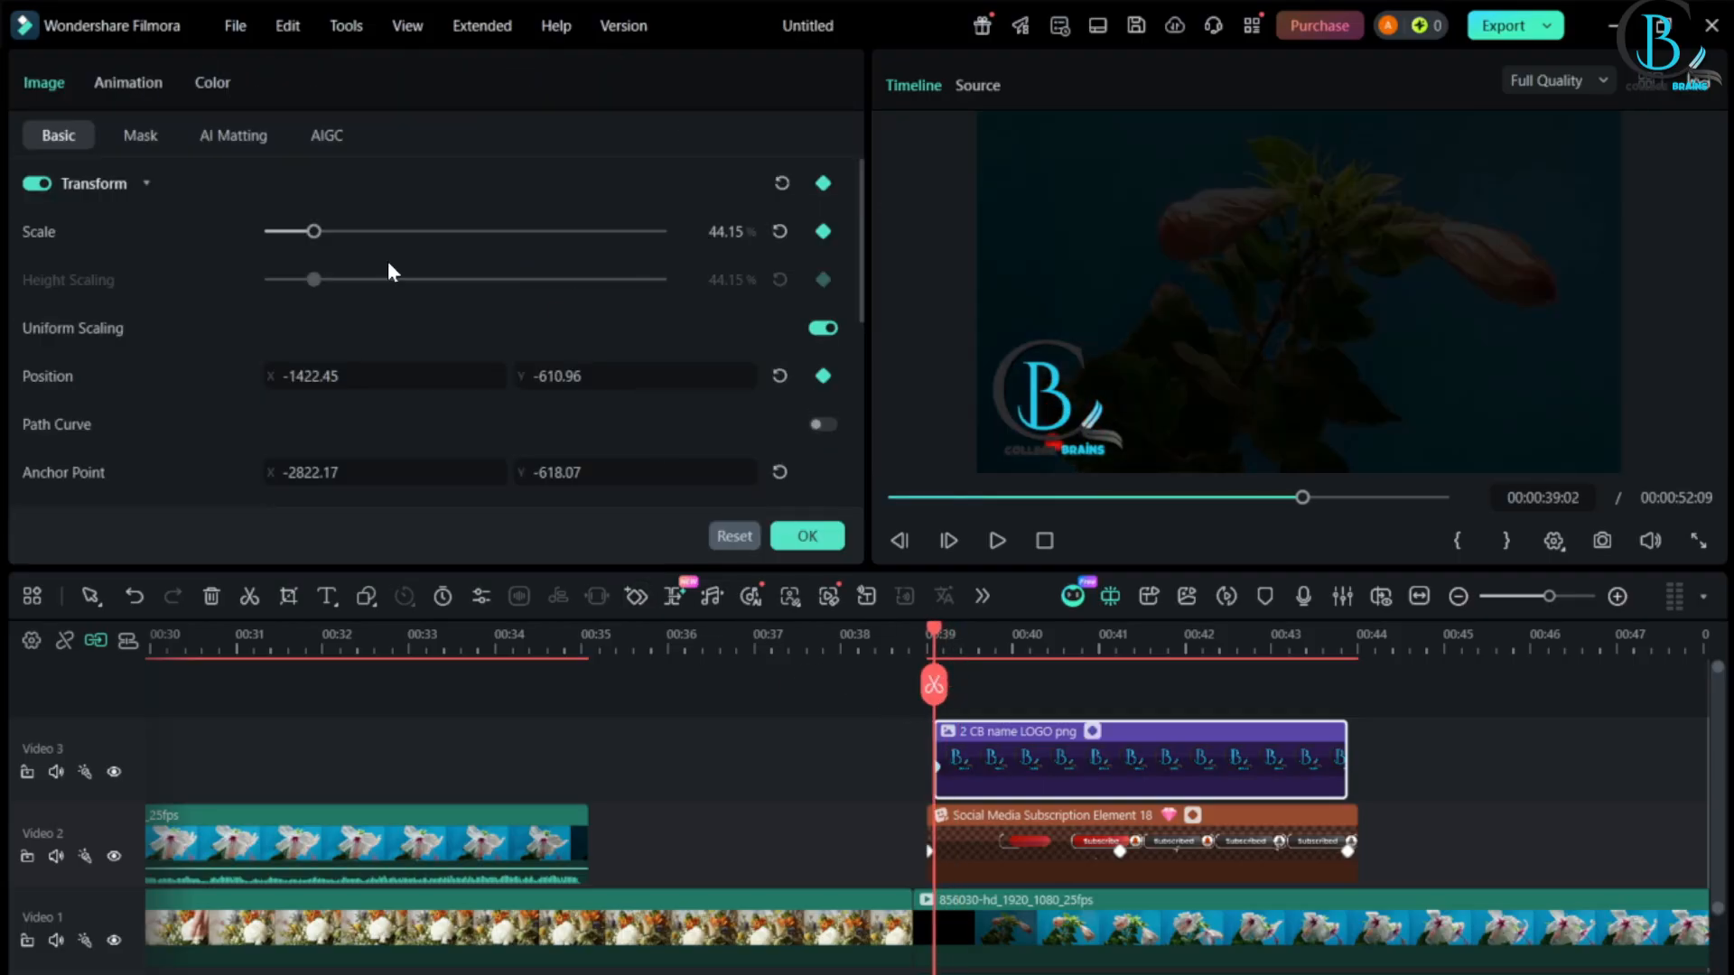
scroll(391, 271, down, 6)
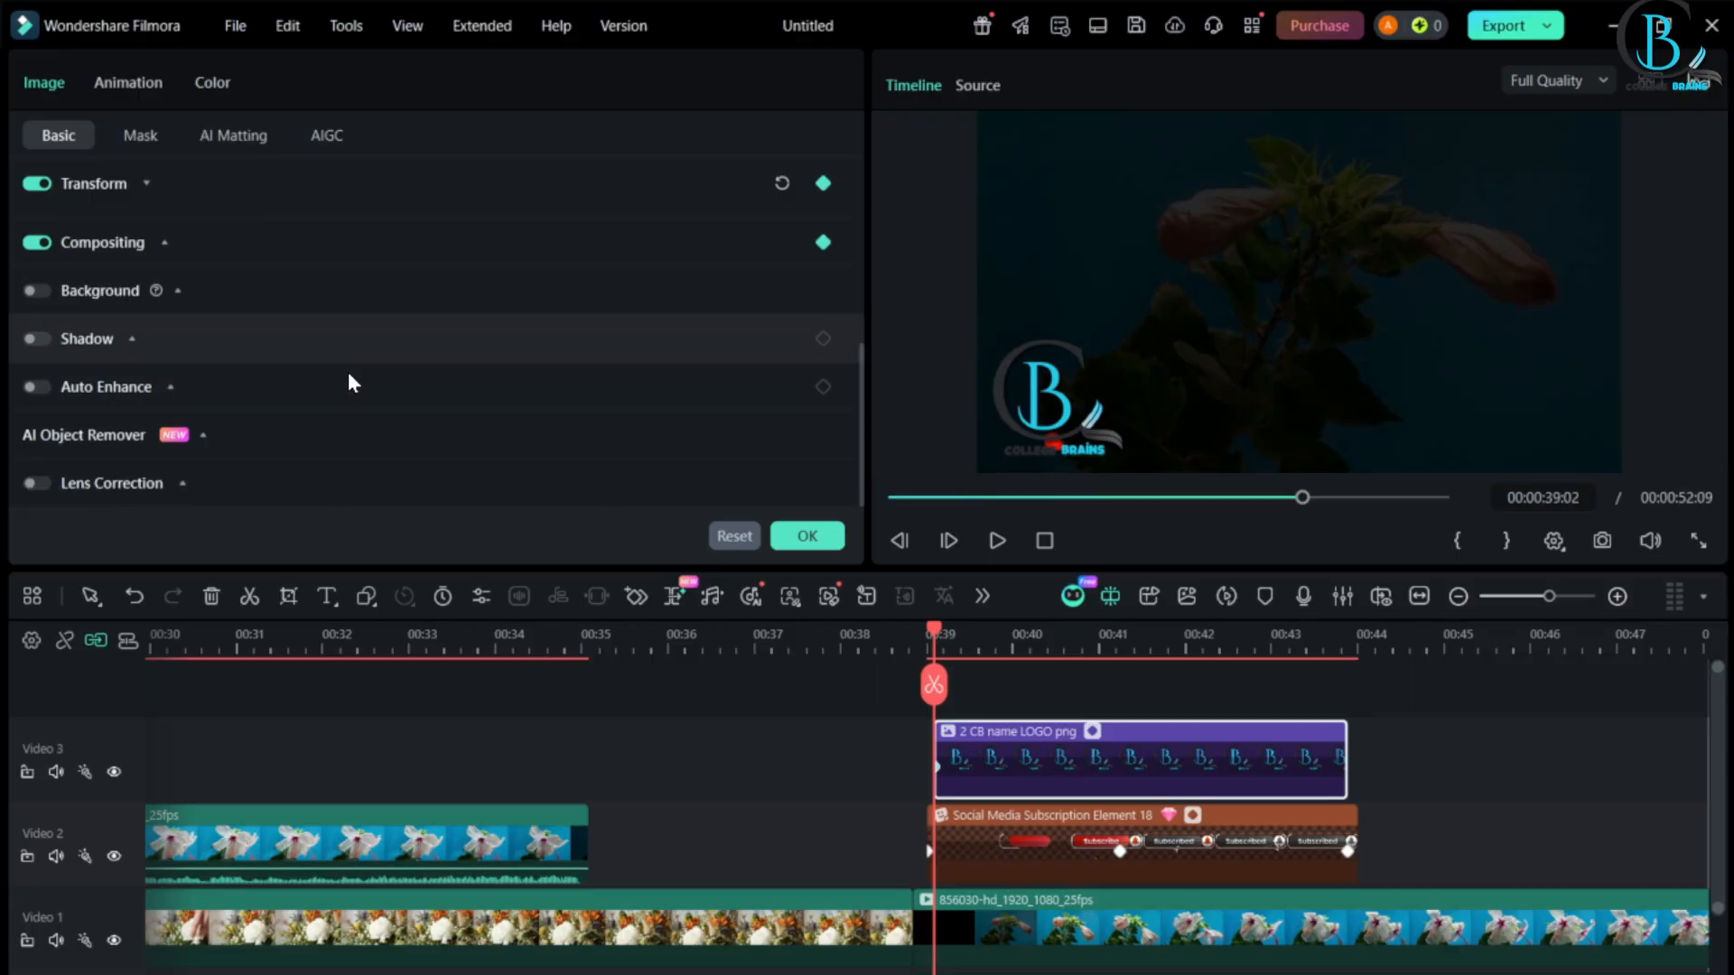
scroll(352, 371, up, 6)
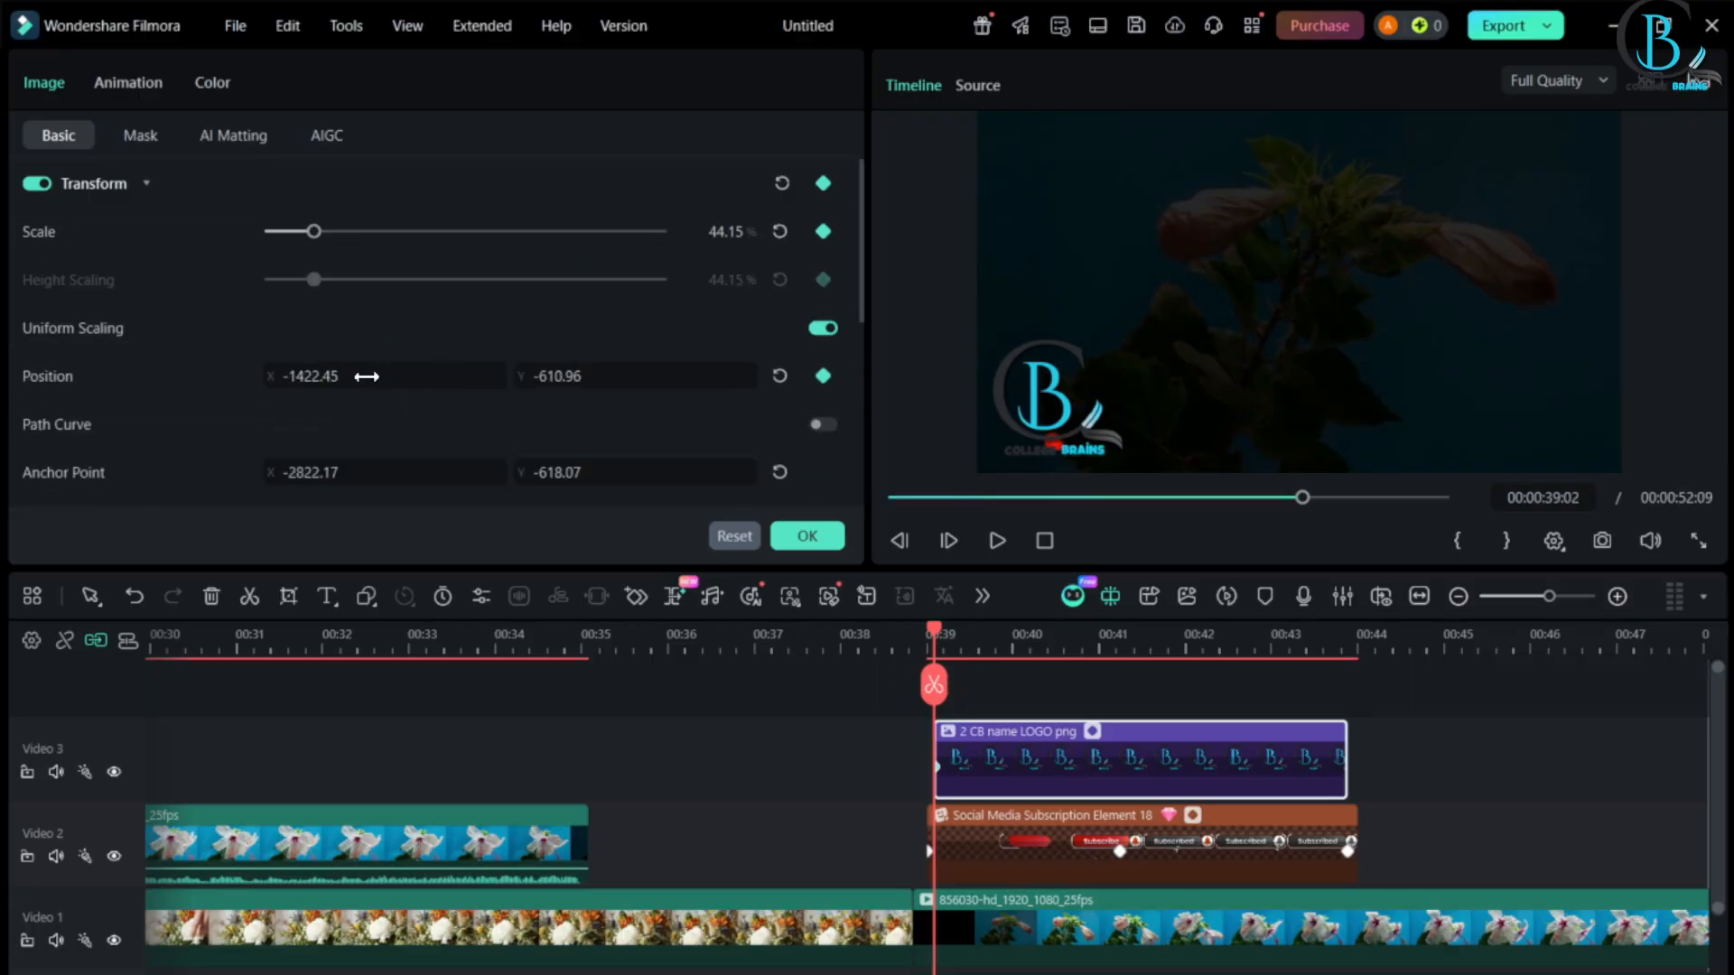
scroll(367, 376, down, 6)
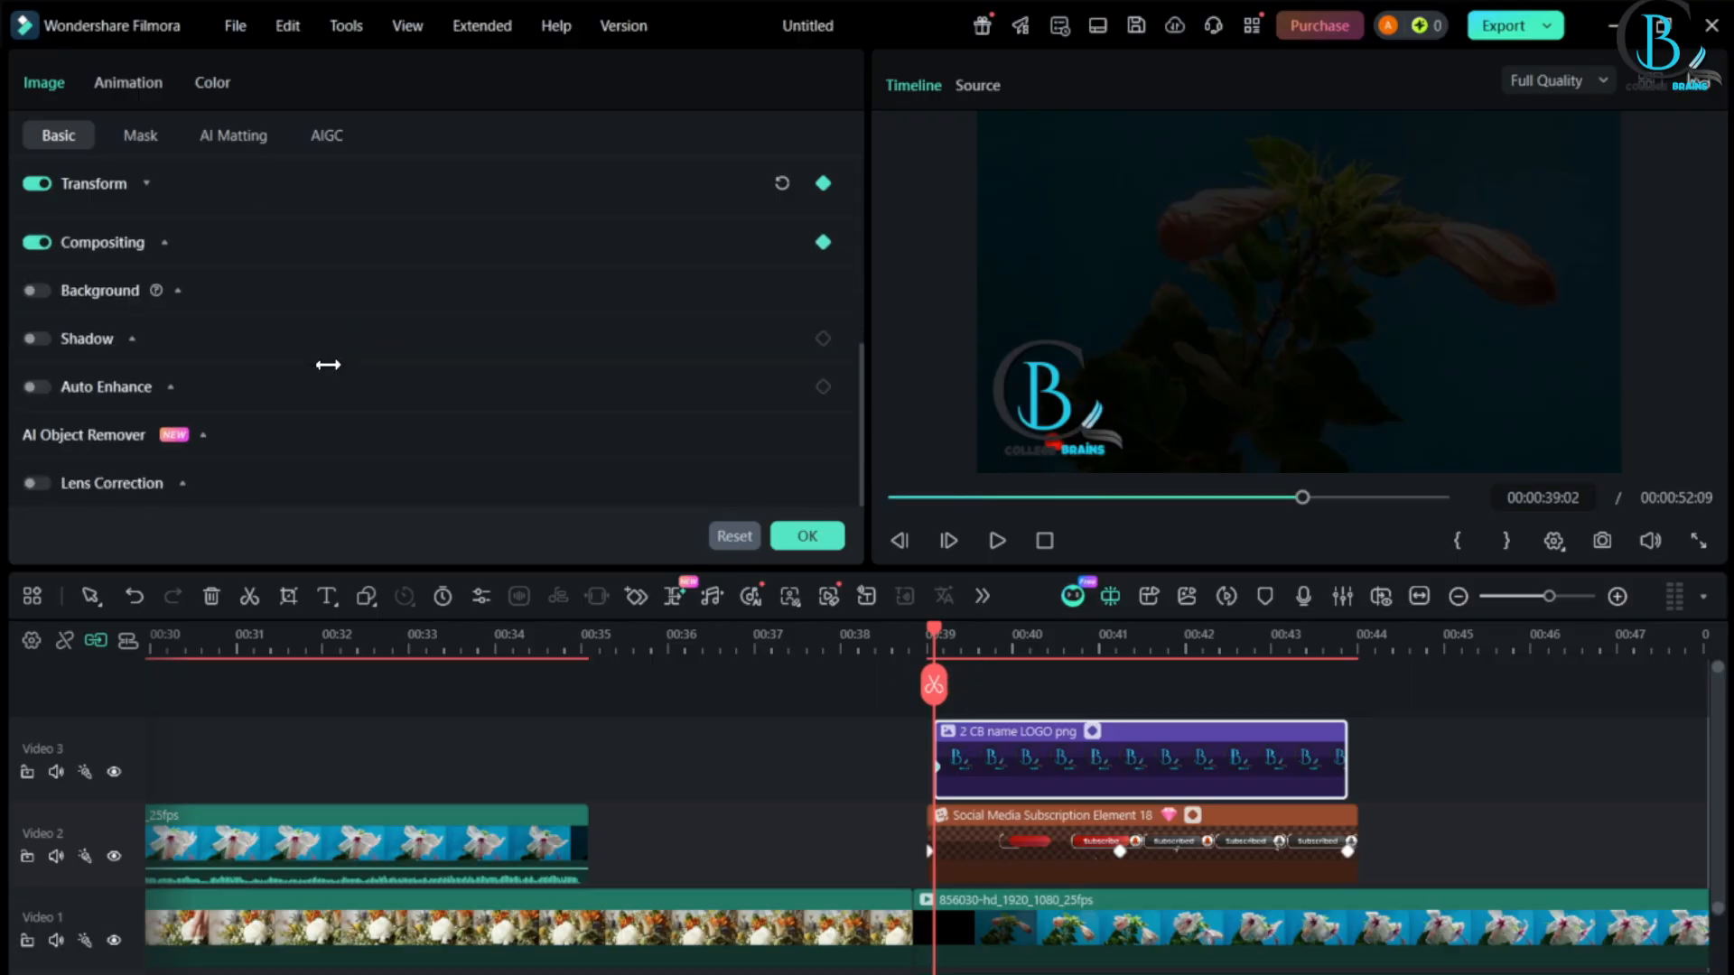
scroll(445, 417, up, 6)
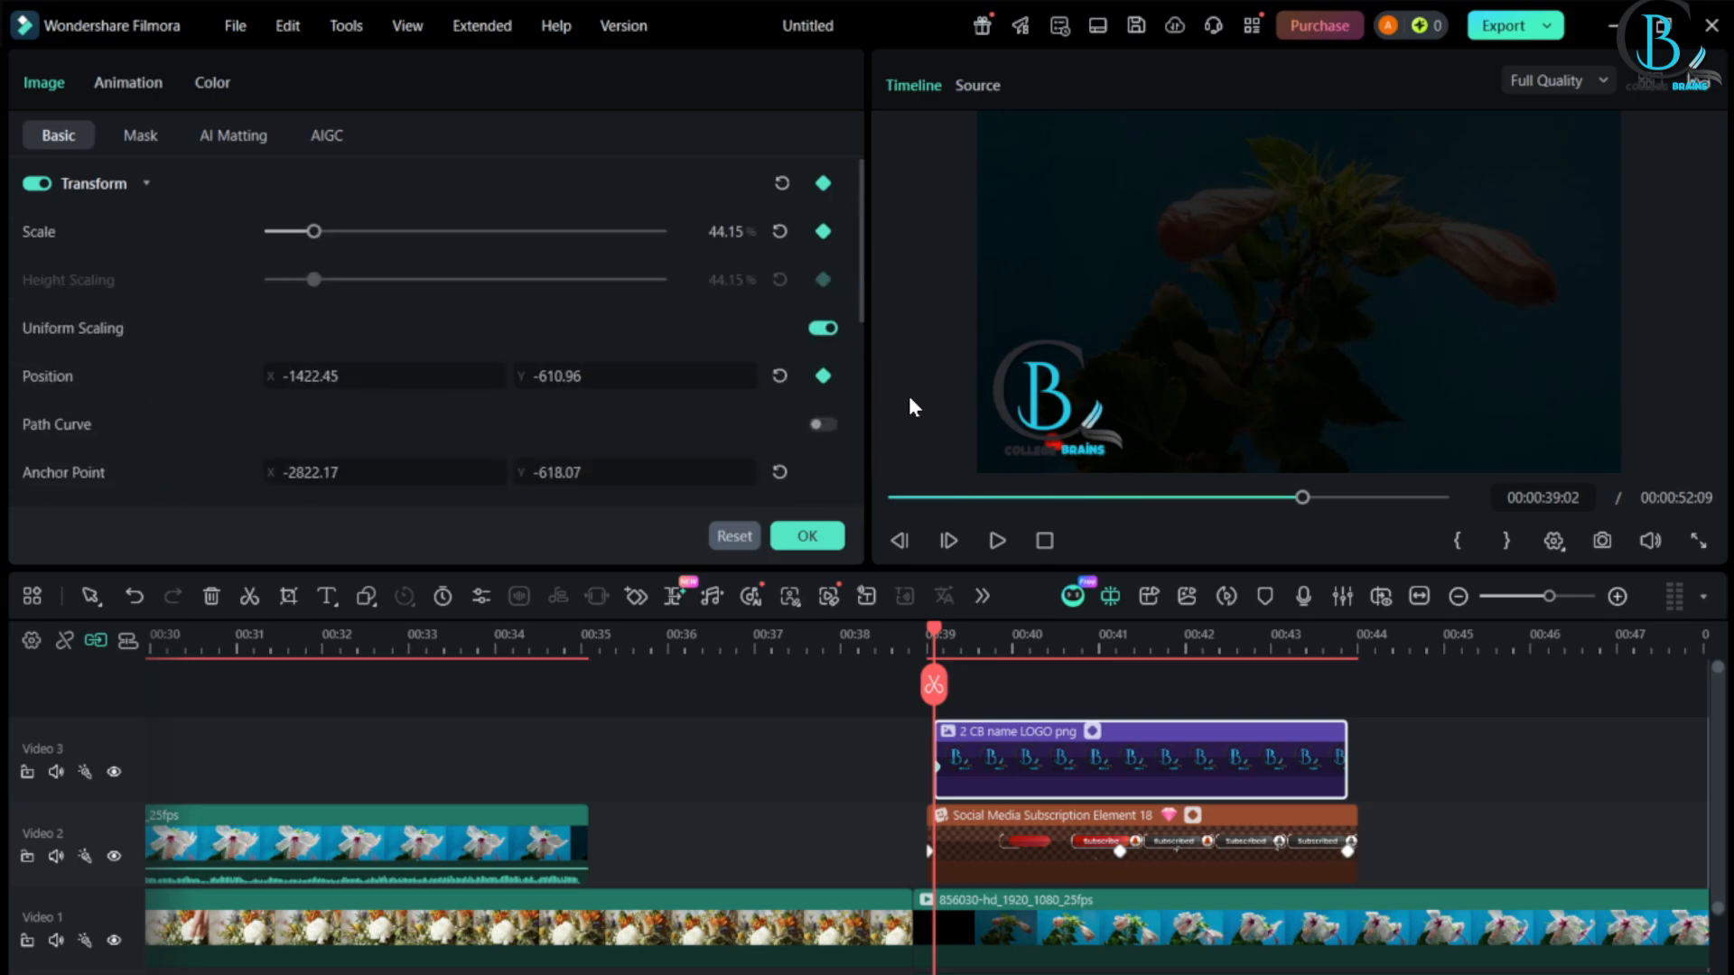
- Add a logo keyframe at 00:00:40:11 and move the logo straight up to the frame's upper-left corner
drag(966, 691, 1053, 695)
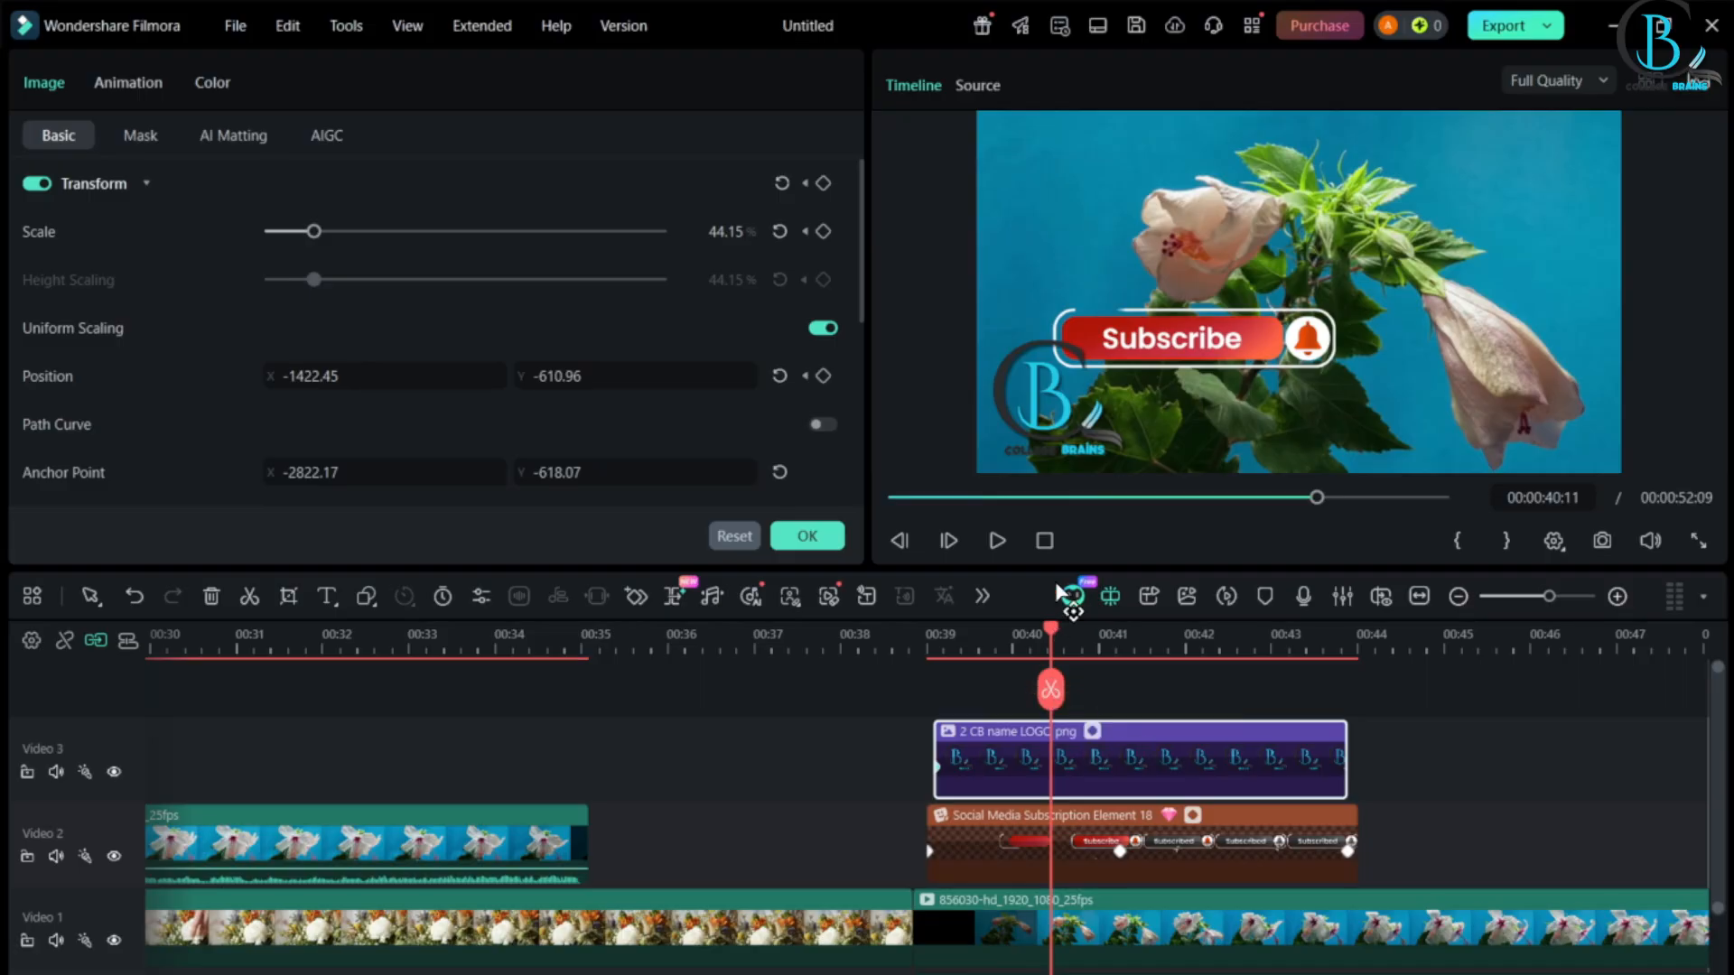
click(1054, 404)
click(643, 598)
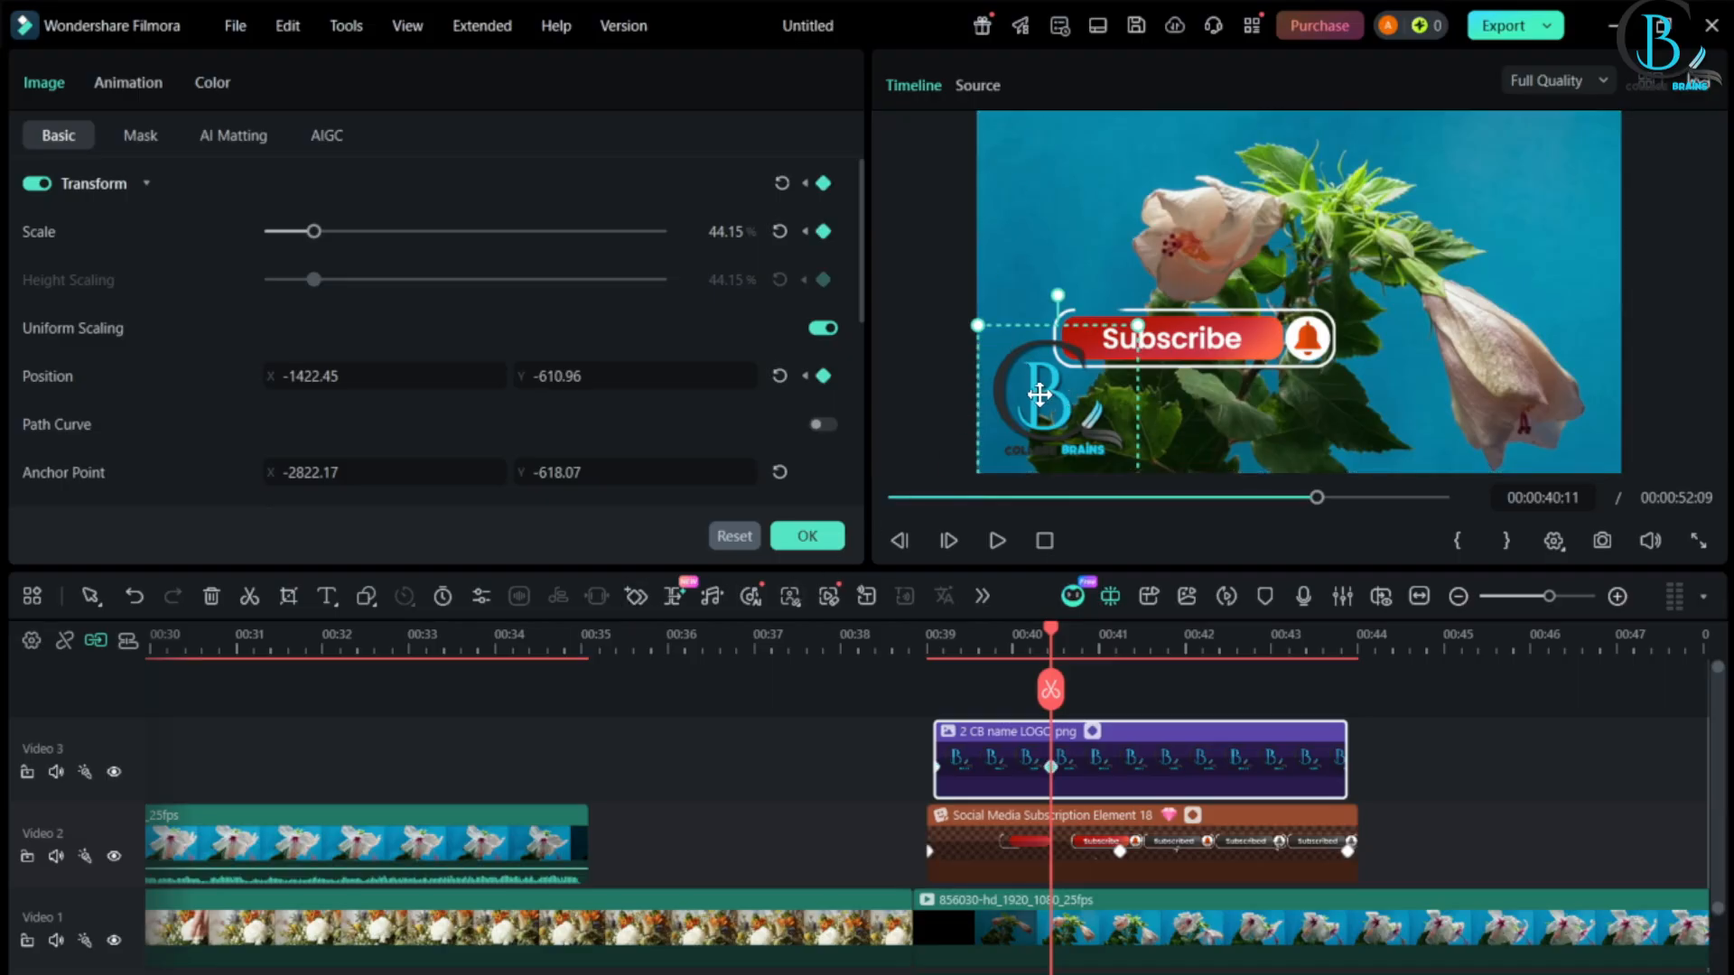
drag(1041, 395, 1047, 179)
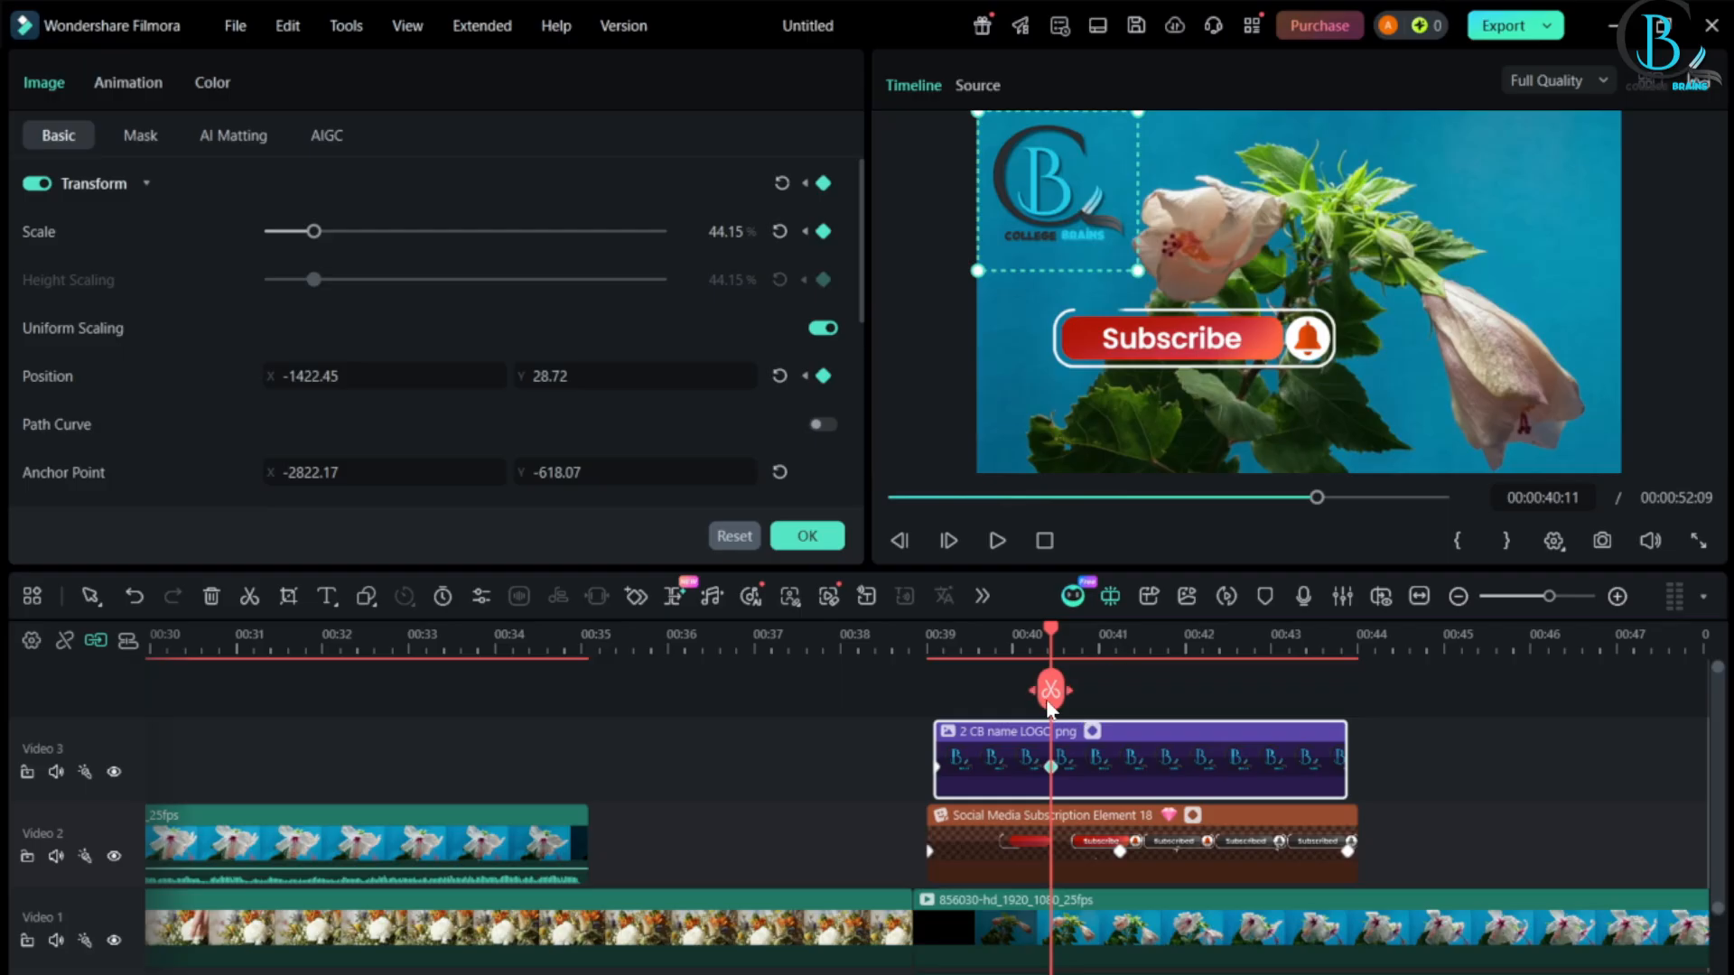
- Add a logo keyframe at 00:00:42:15, shrinking the logo to about 27% and moving it to the frame's upper-right corner
drag(1047, 709, 1235, 711)
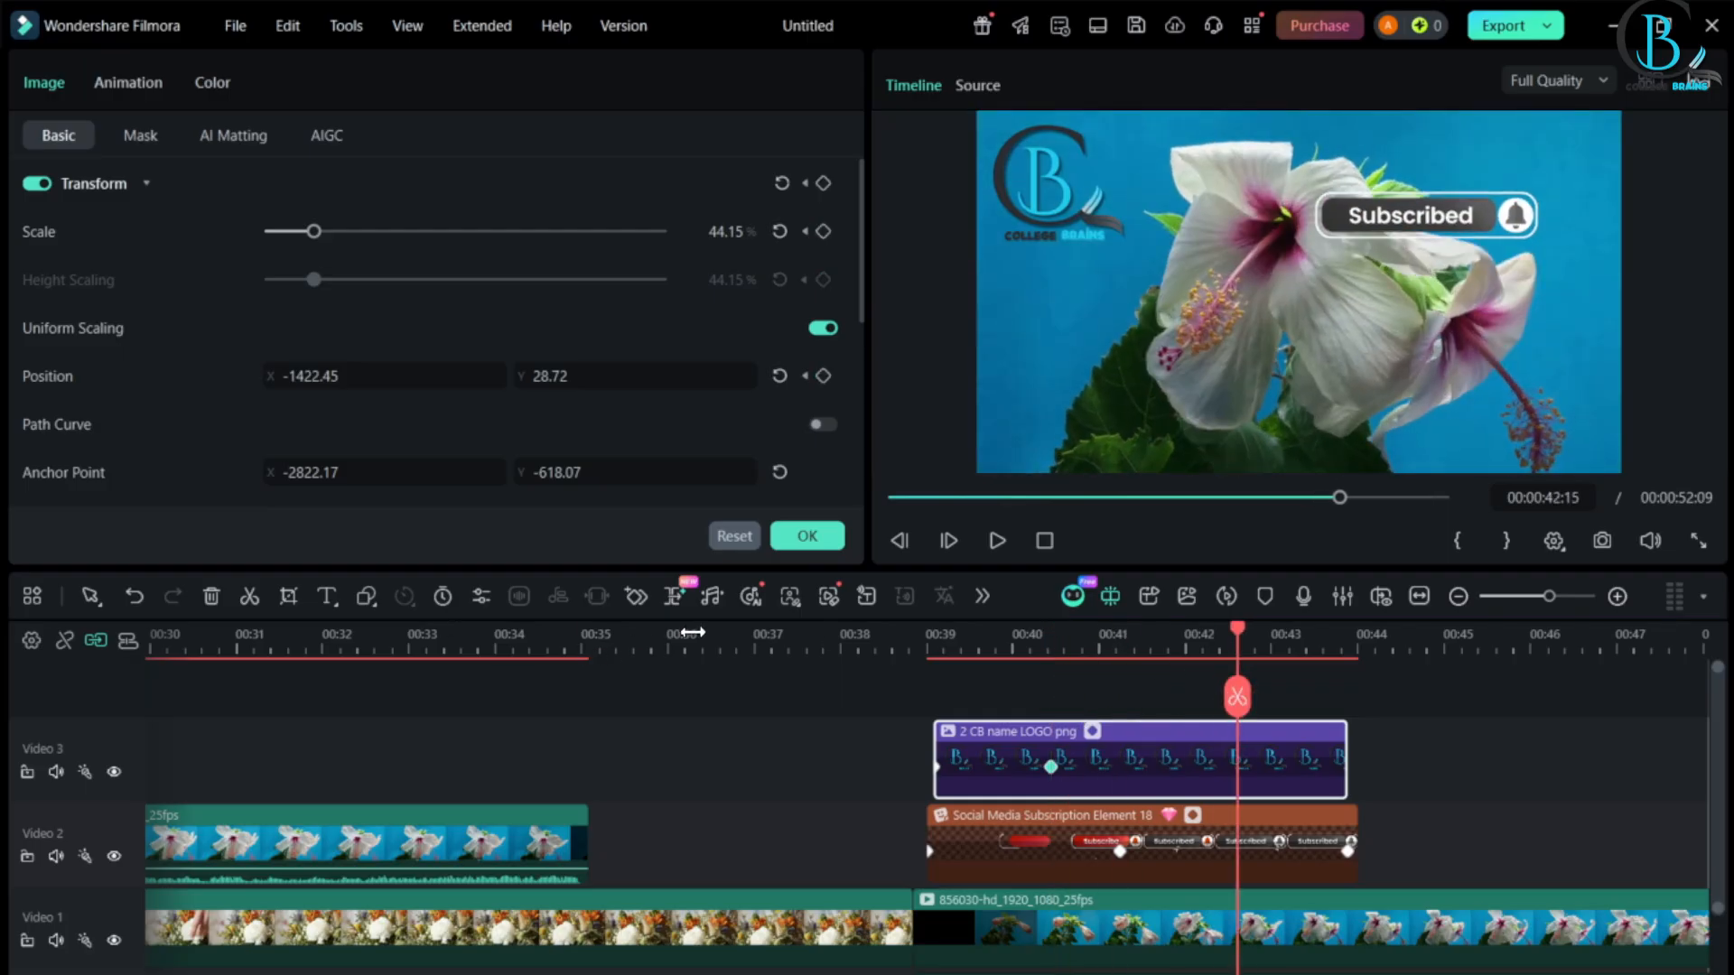
click(636, 596)
drag(1084, 217, 1142, 310)
click(1323, 181)
click(1251, 231)
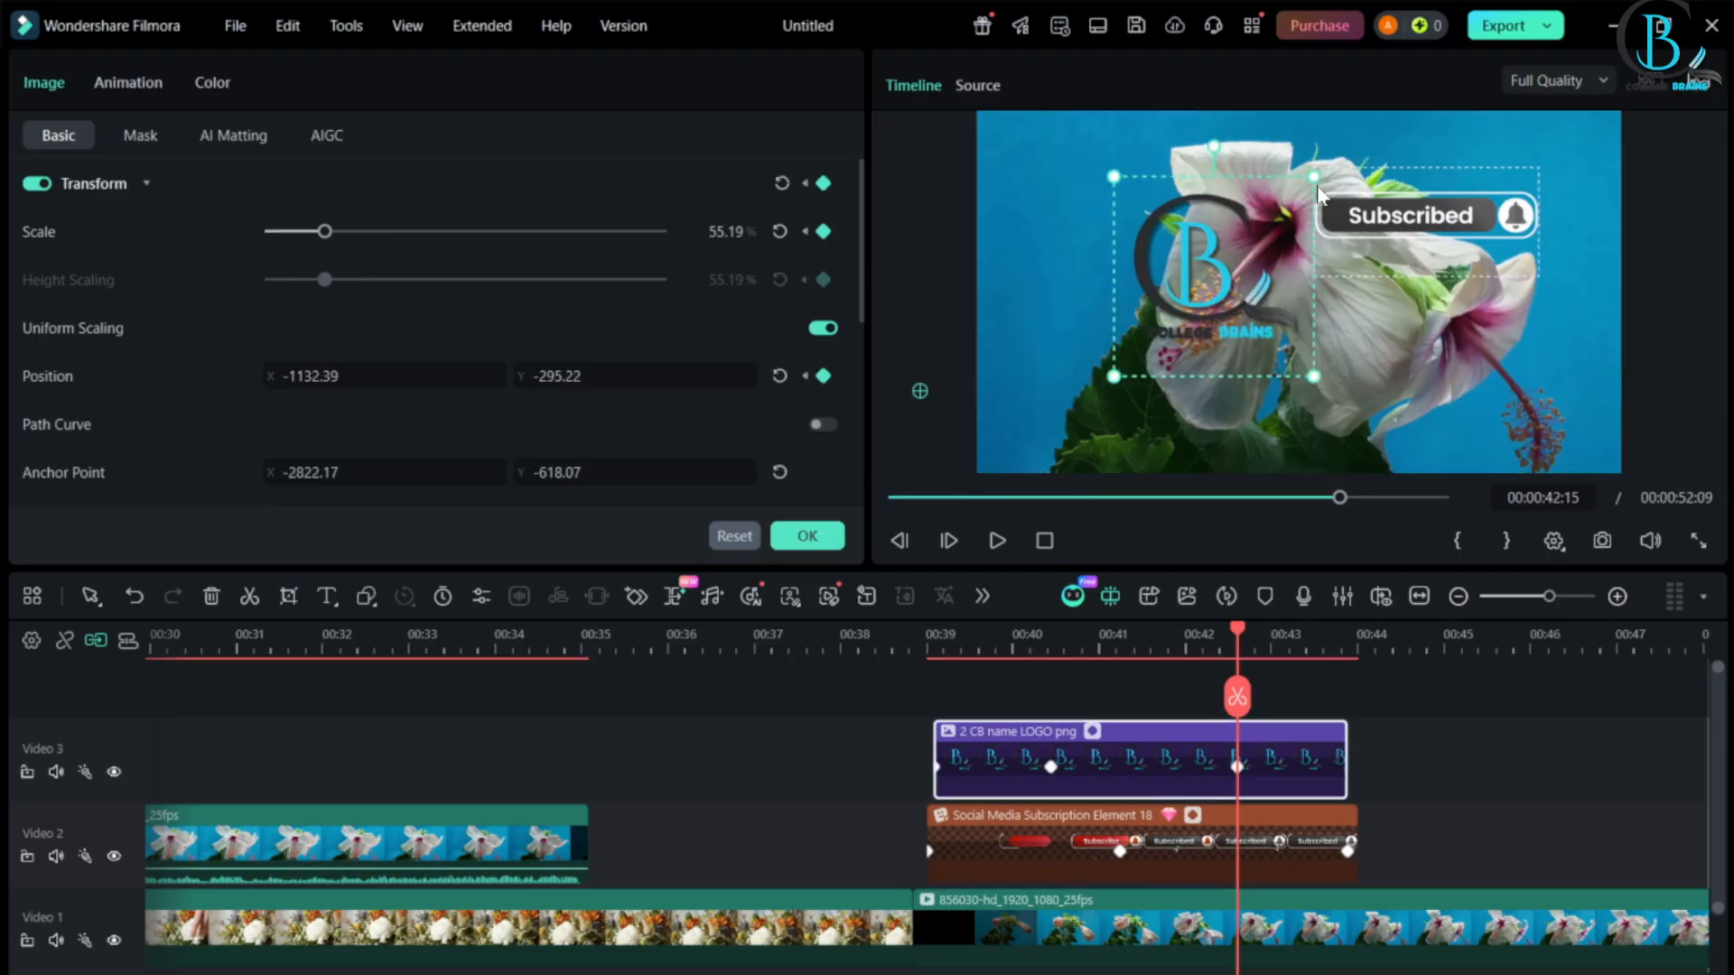
drag(1312, 180, 1579, 162)
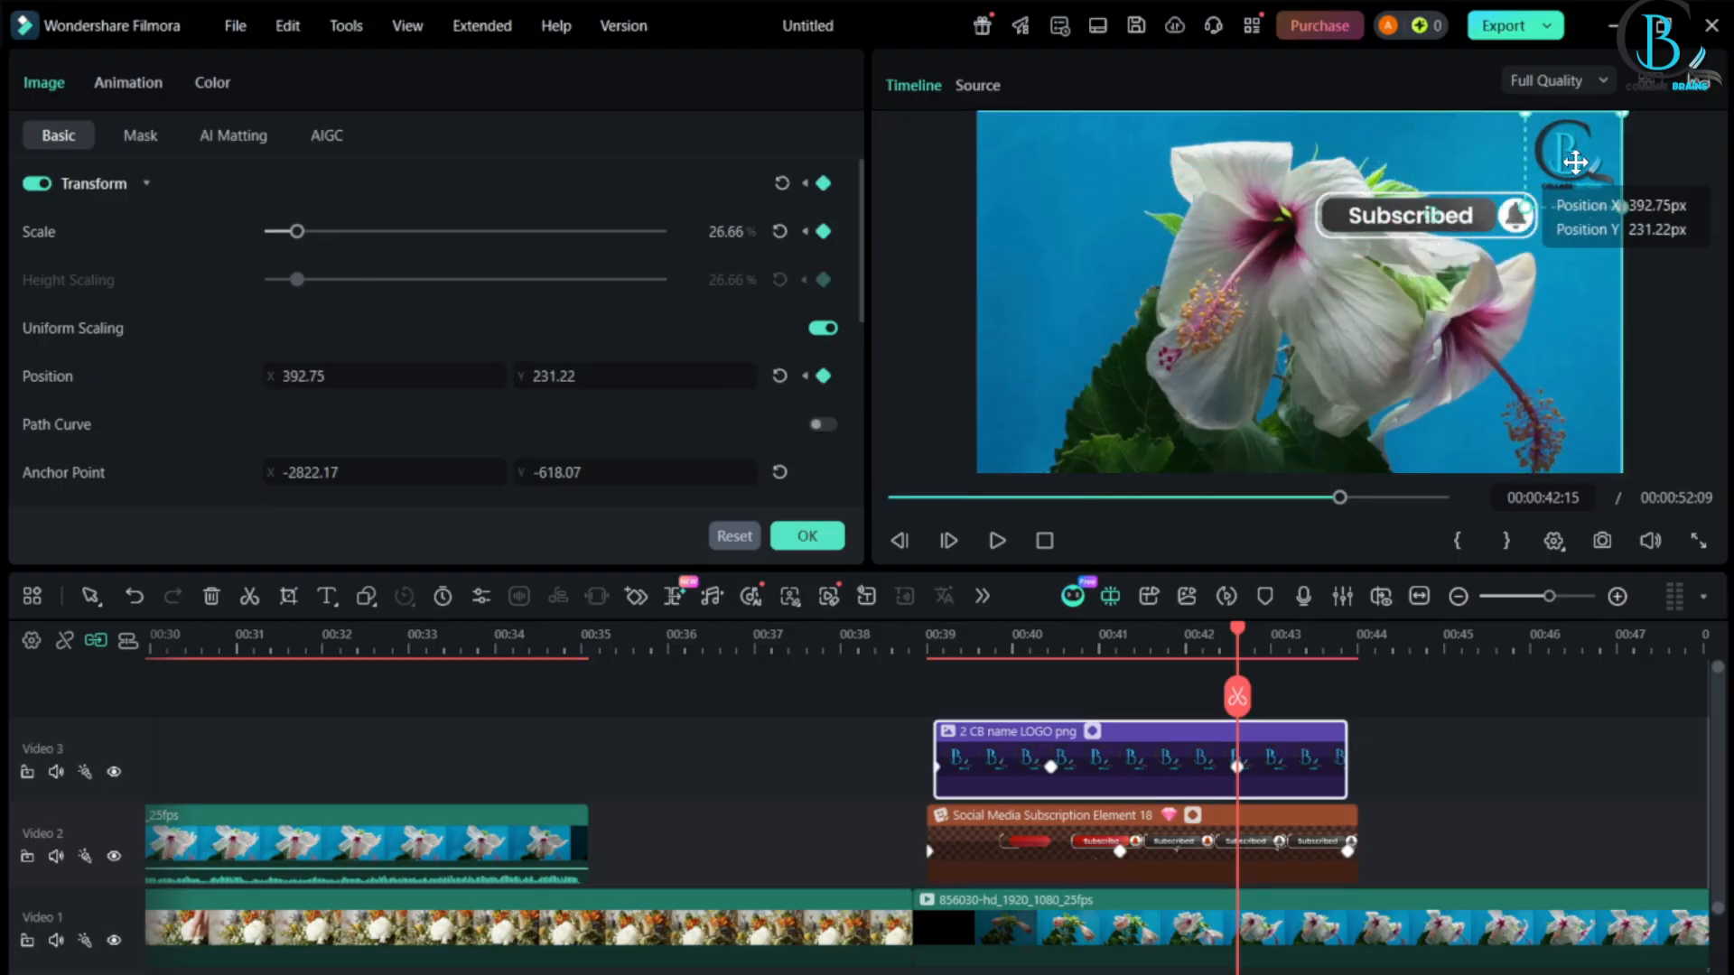
- Add a logo keyframe at 00:00:43:18, moving the logo to the frame's lower-right corner and shrinking it to about 13%
drag(1239, 697, 1339, 707)
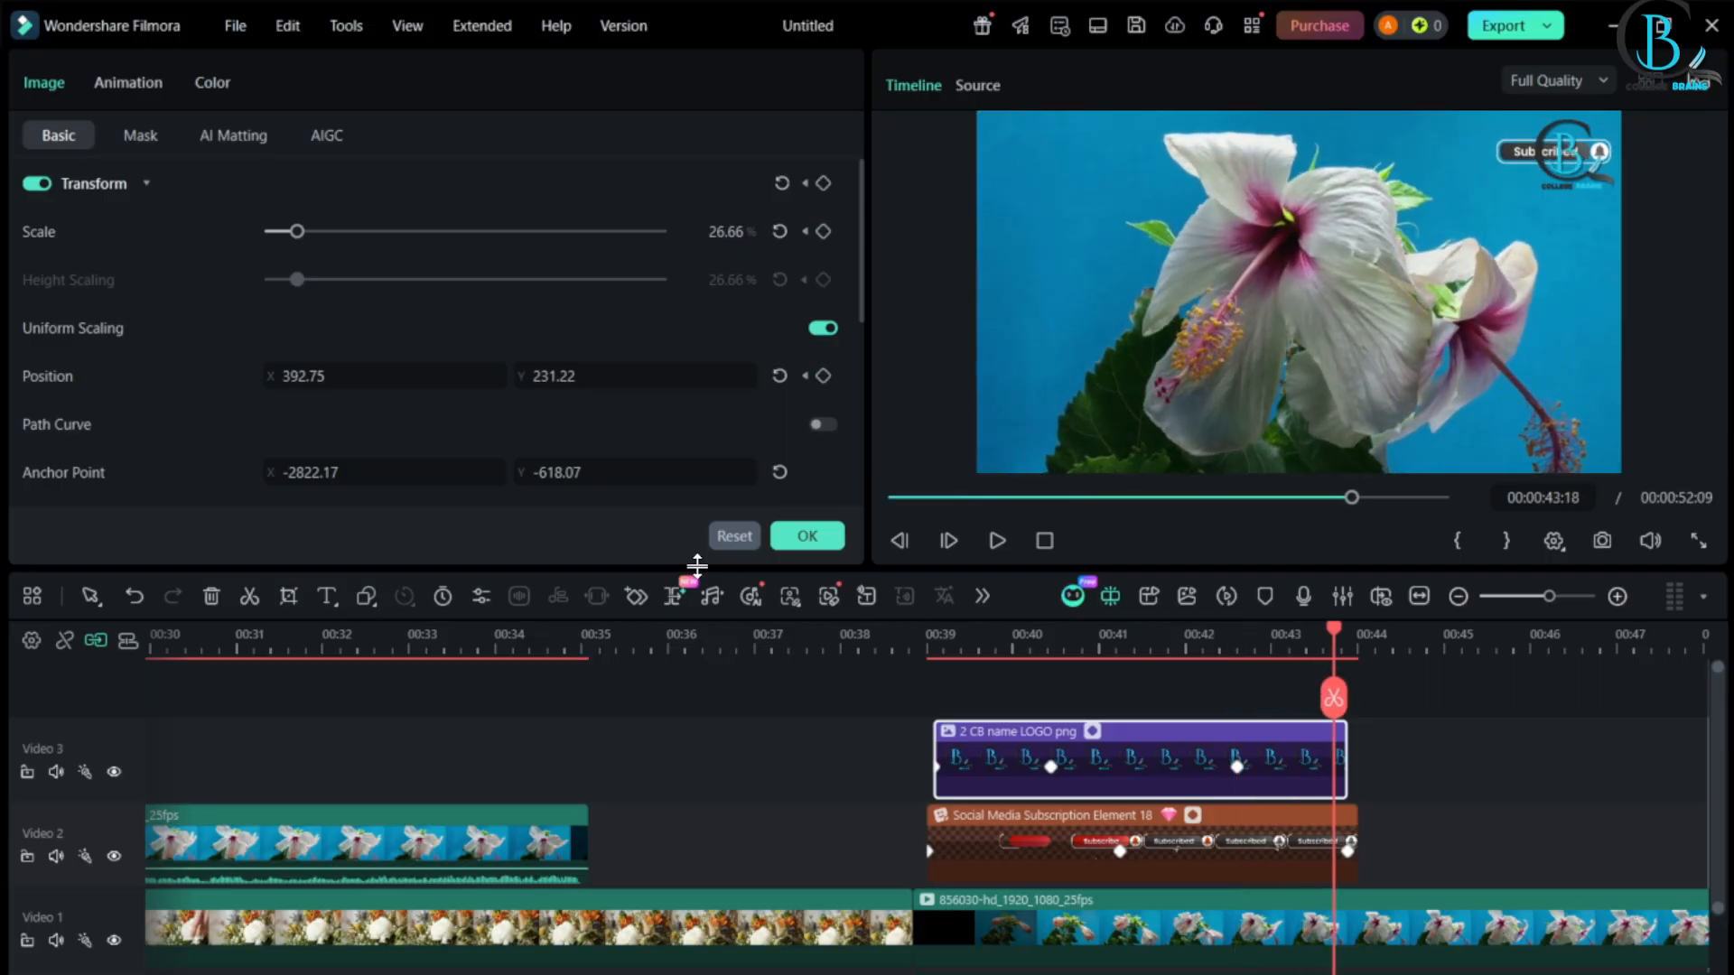
click(635, 598)
drag(1570, 155, 1582, 418)
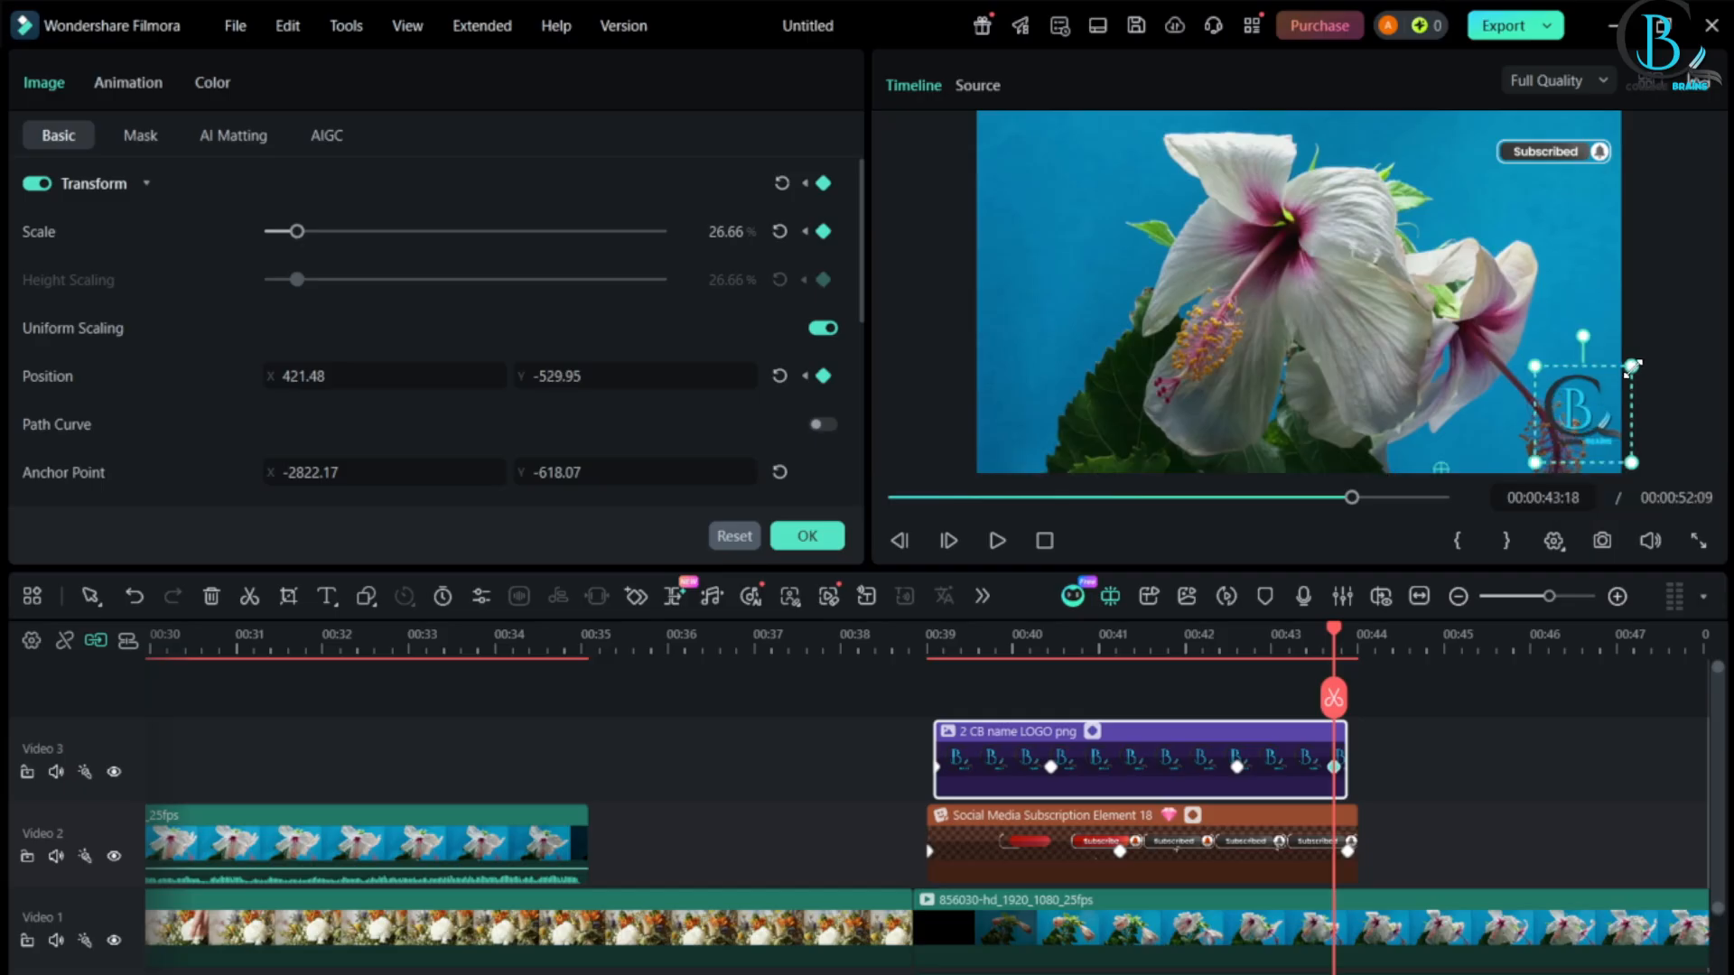
drag(1631, 366, 1604, 456)
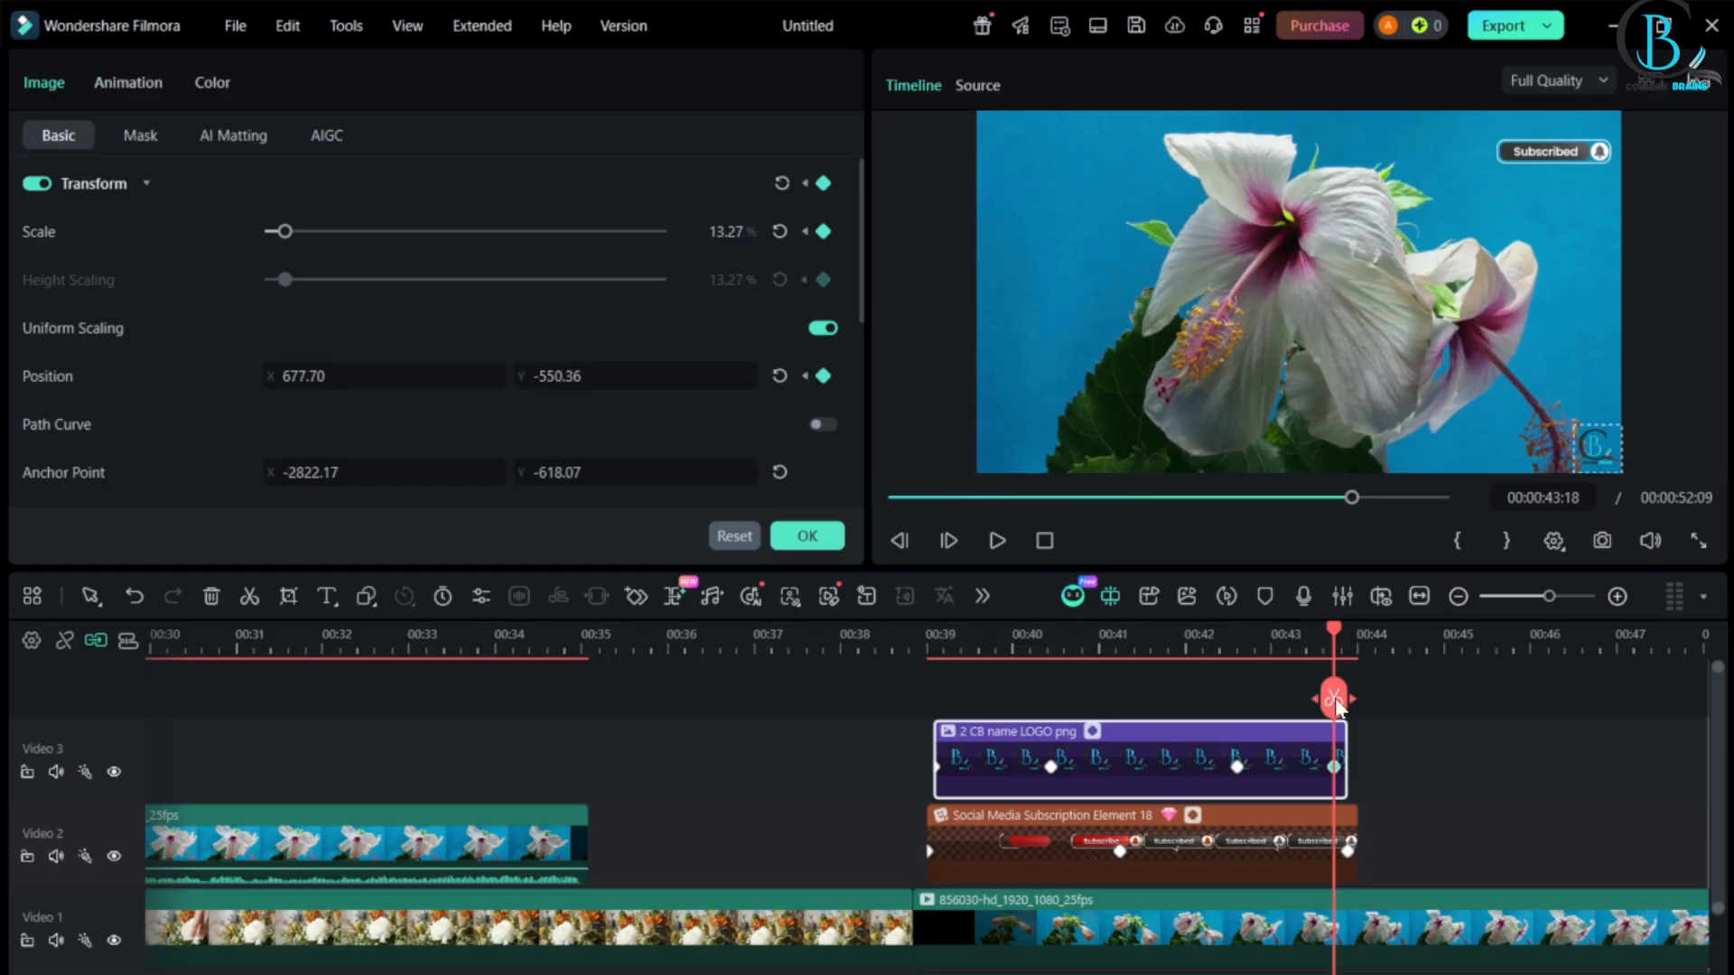
- At the logo's second keyframe, 00:00:40:11, shrink the logo to about 29% and fit it into the frame's upper-left corner
drag(1335, 700, 1088, 698)
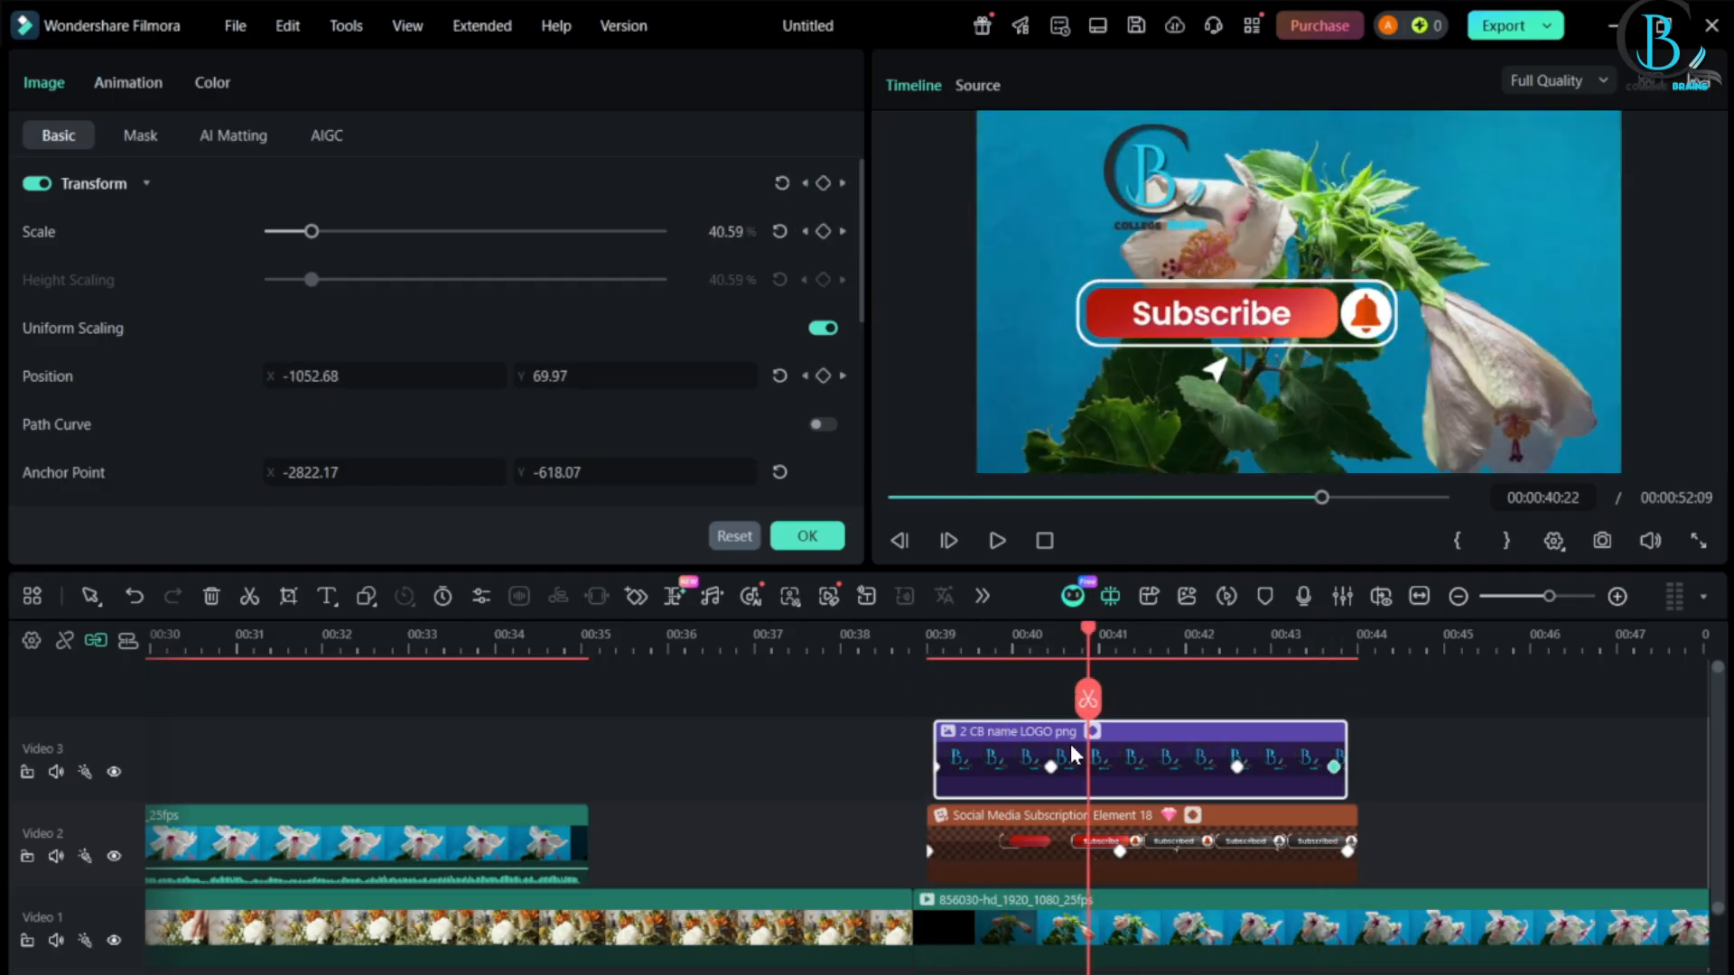
click(1049, 766)
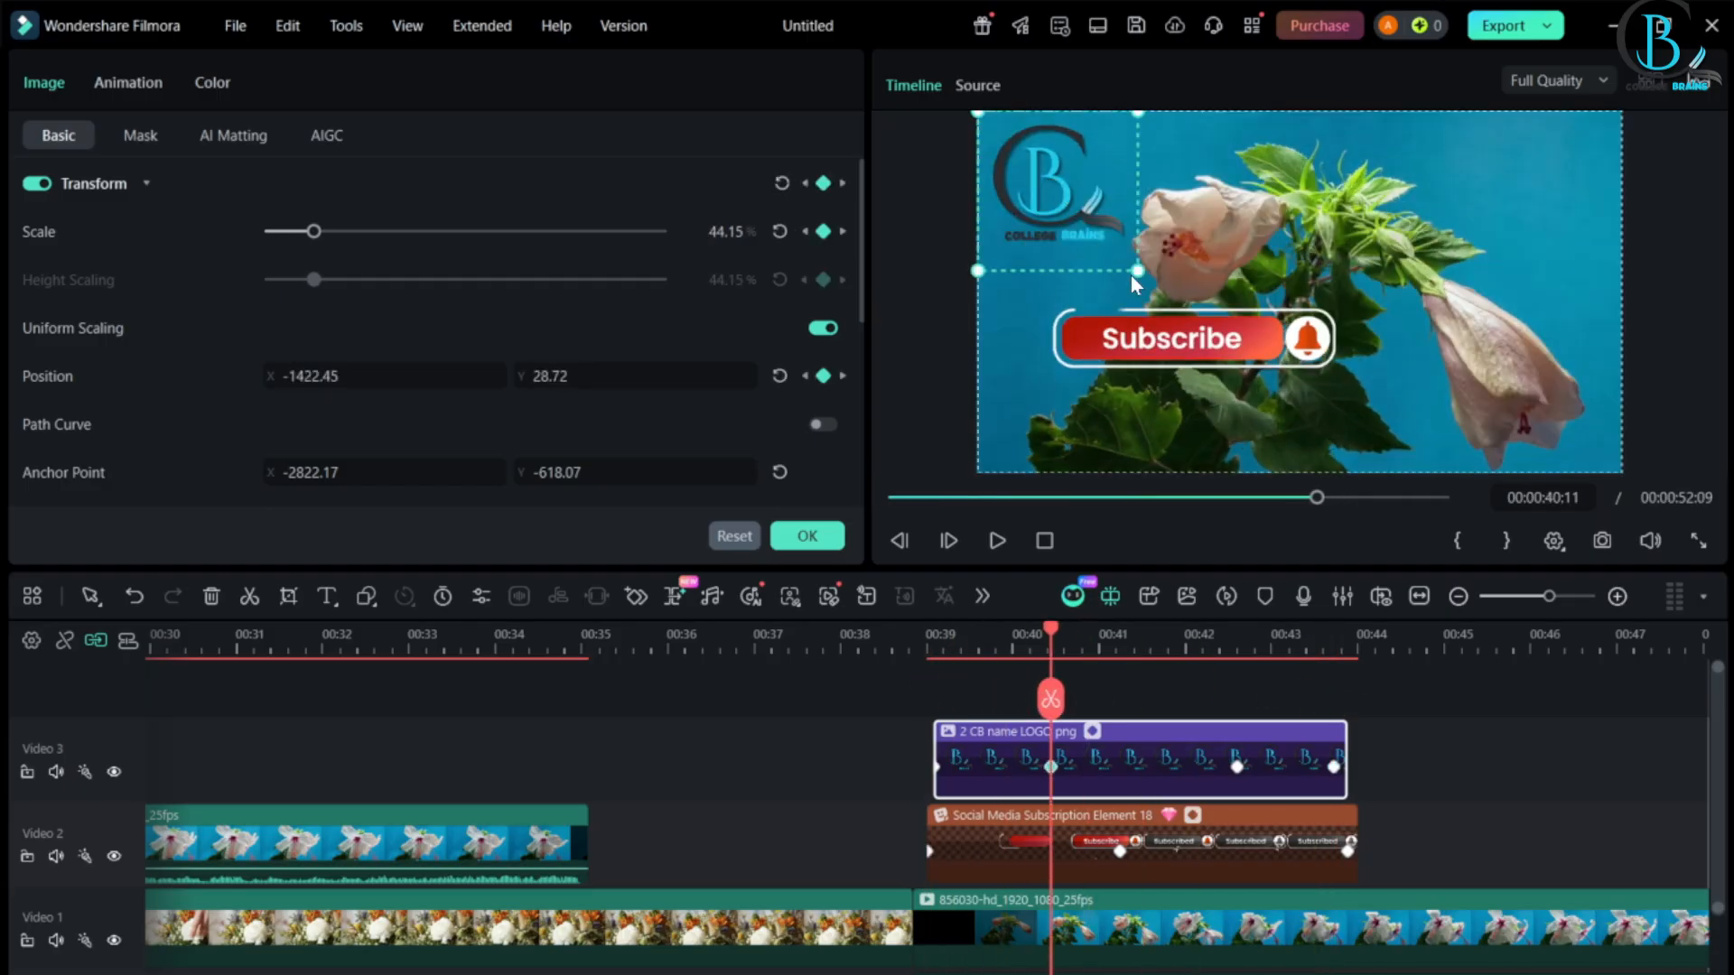
mouse_move(1140, 272)
mouse_down()
mouse_move(1117, 252)
mouse_move(1153, 271)
mouse_move(1129, 246)
mouse_up()
drag(1016, 213, 1027, 161)
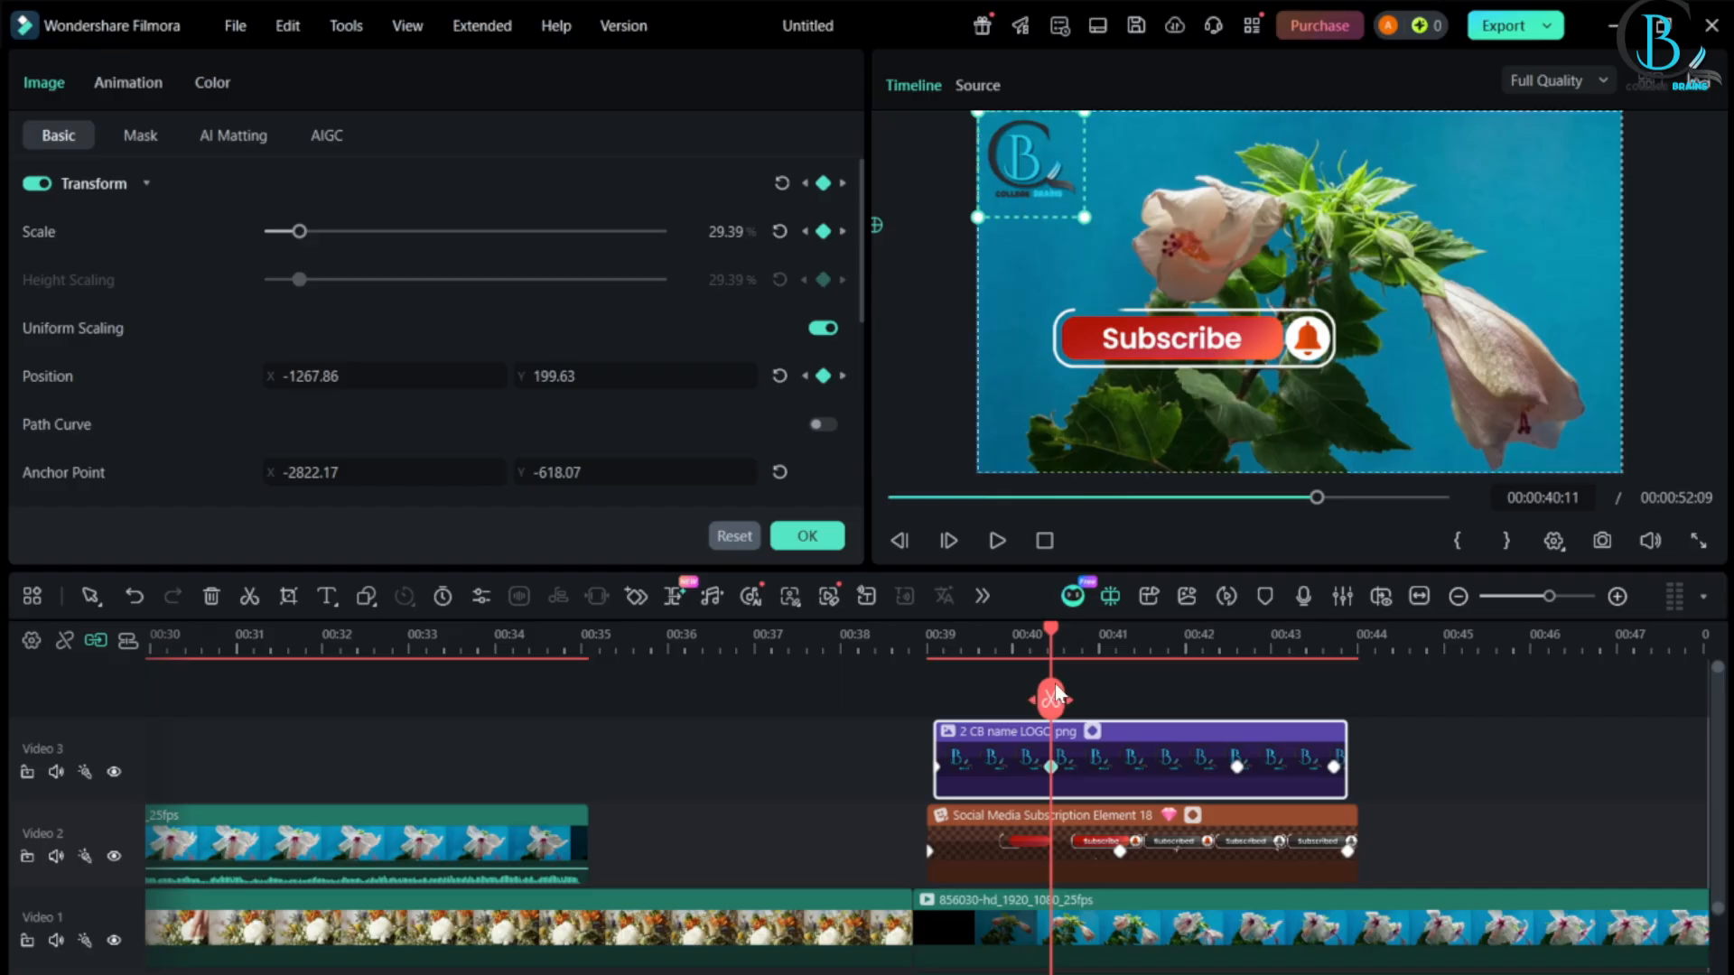
- Play back the logo's keyframe animation from 00:00:38:21, just before the logo clip, and stop playback after the clip ends
drag(1050, 697, 920, 695)
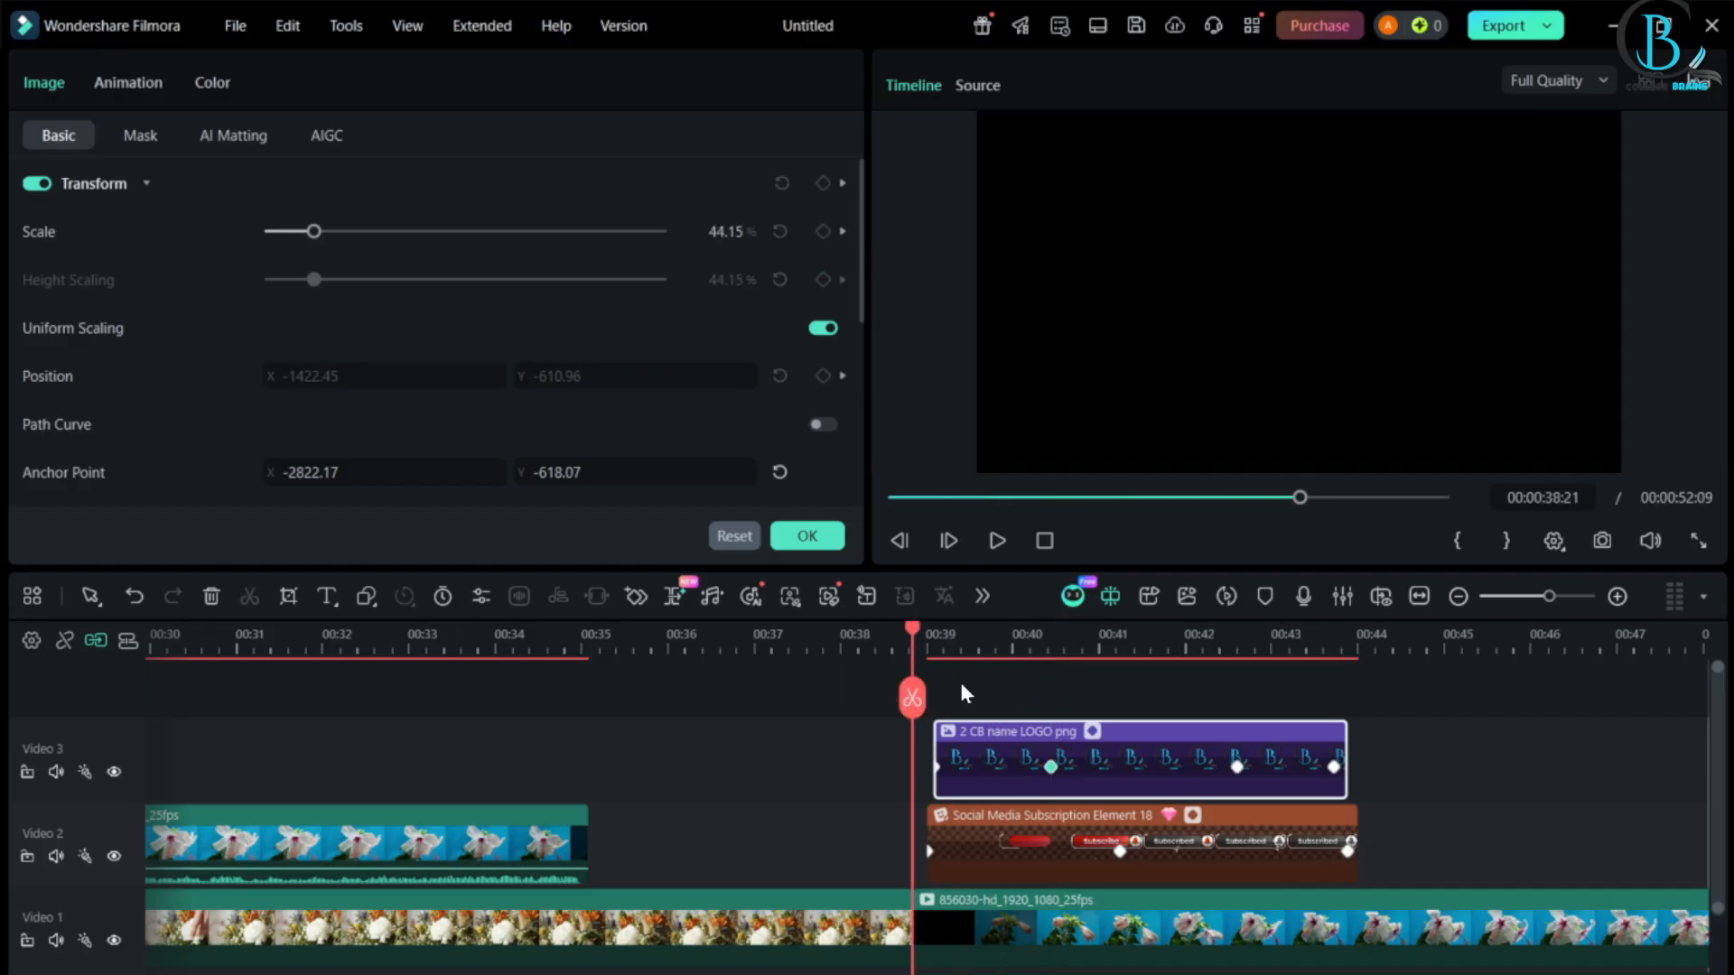
click(994, 541)
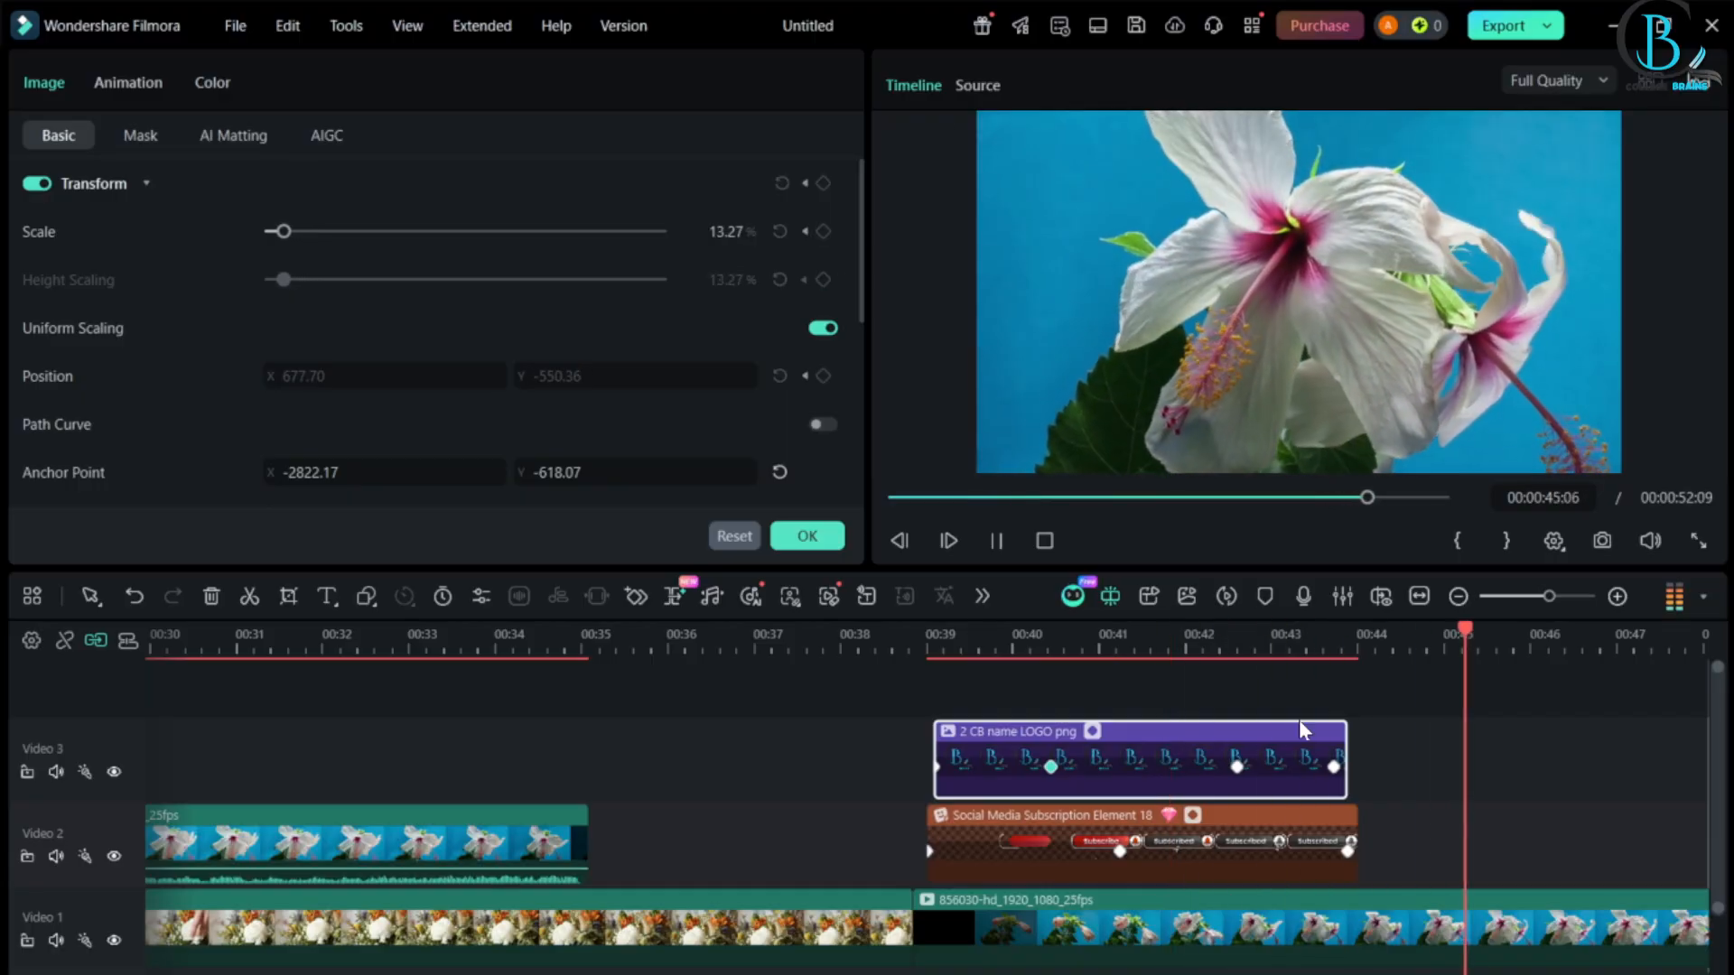
click(996, 540)
- At 00:00:39:13, move the logo near the frame's center, to about X -690 and Y -409, adding a position keyframe
drag(1565, 697, 971, 669)
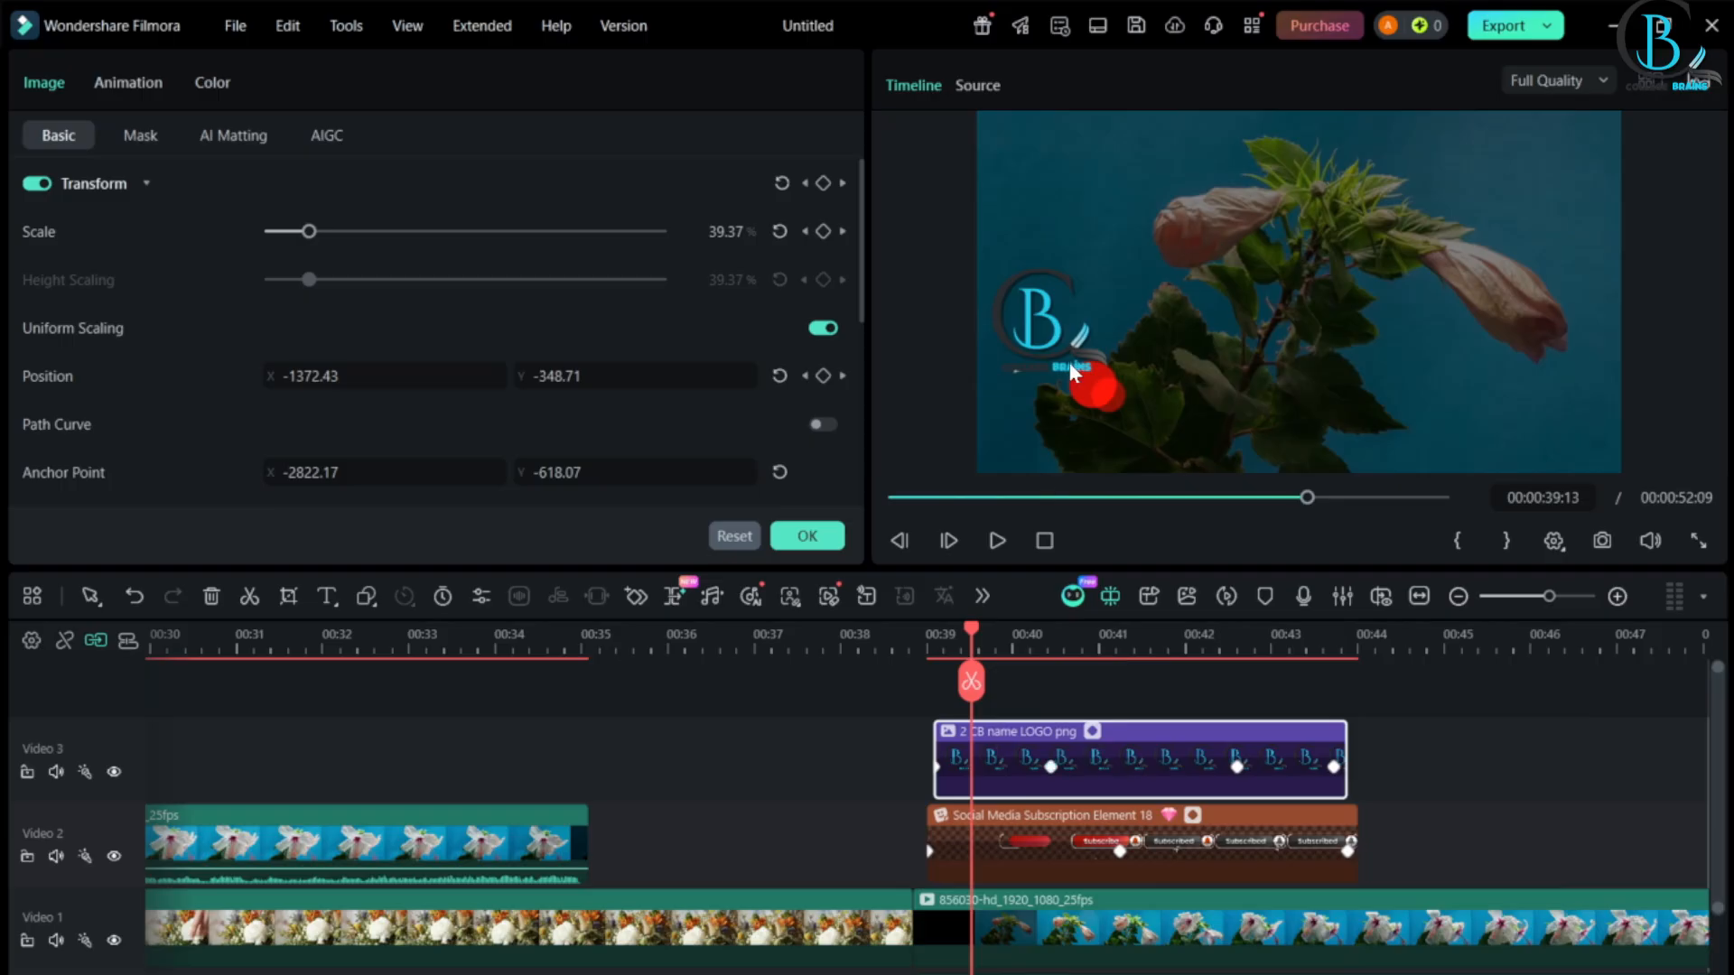
click(1071, 325)
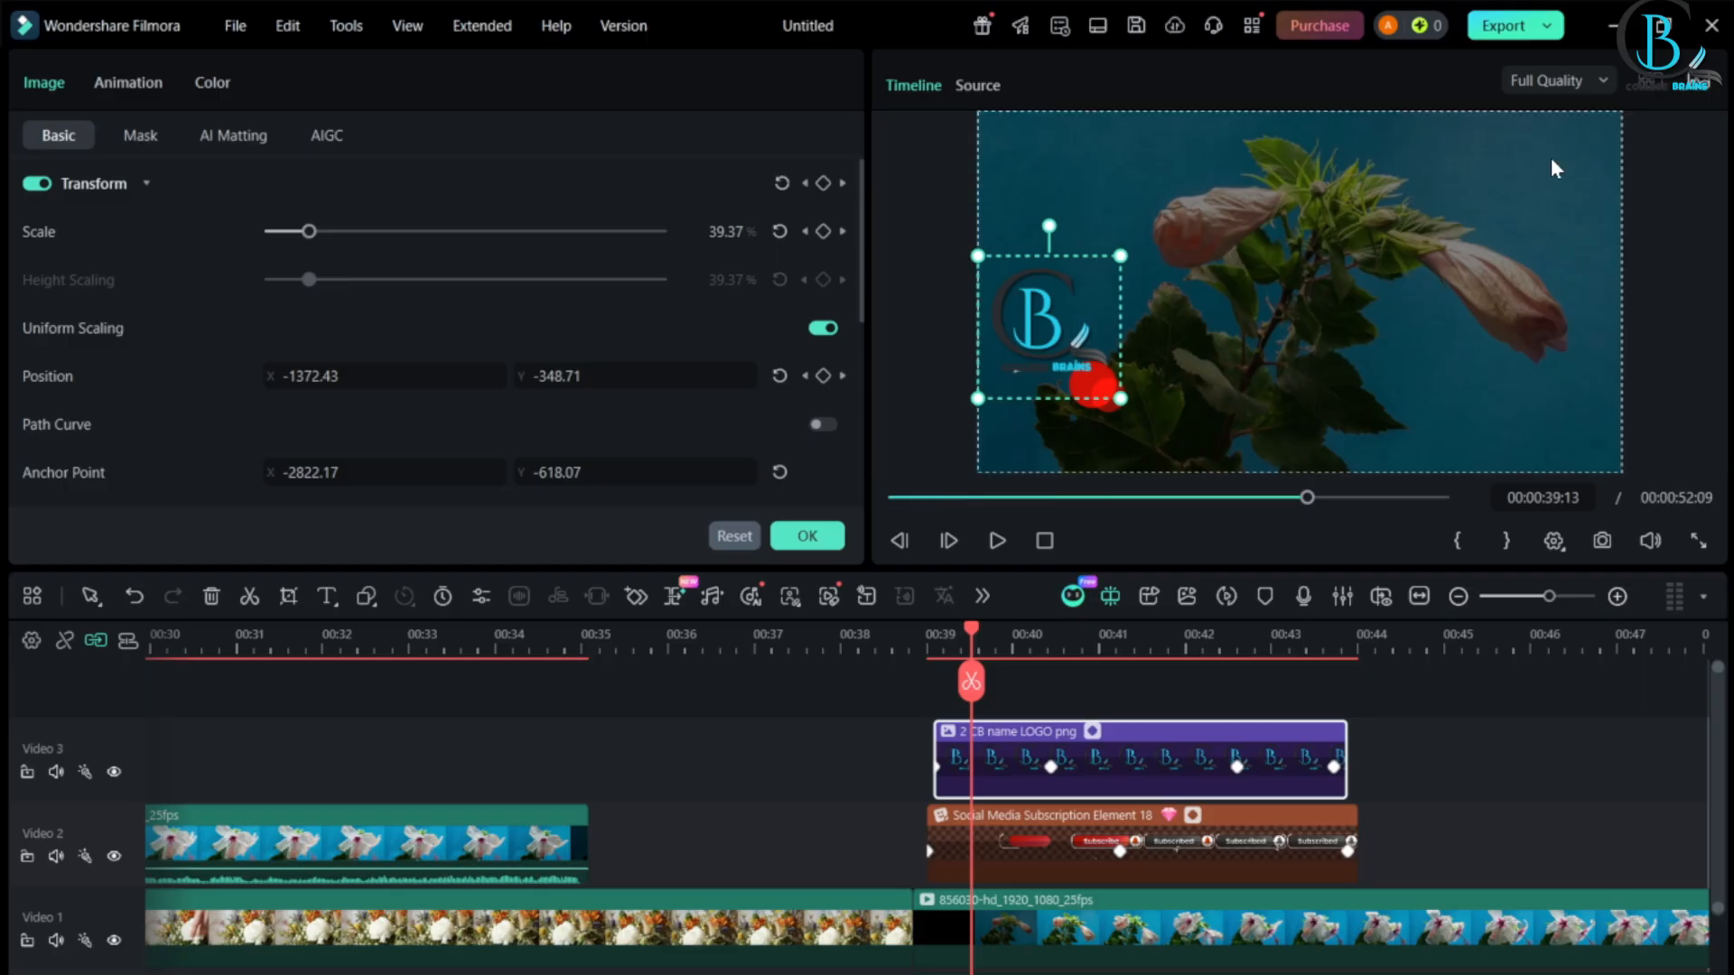
drag(1056, 297, 1285, 311)
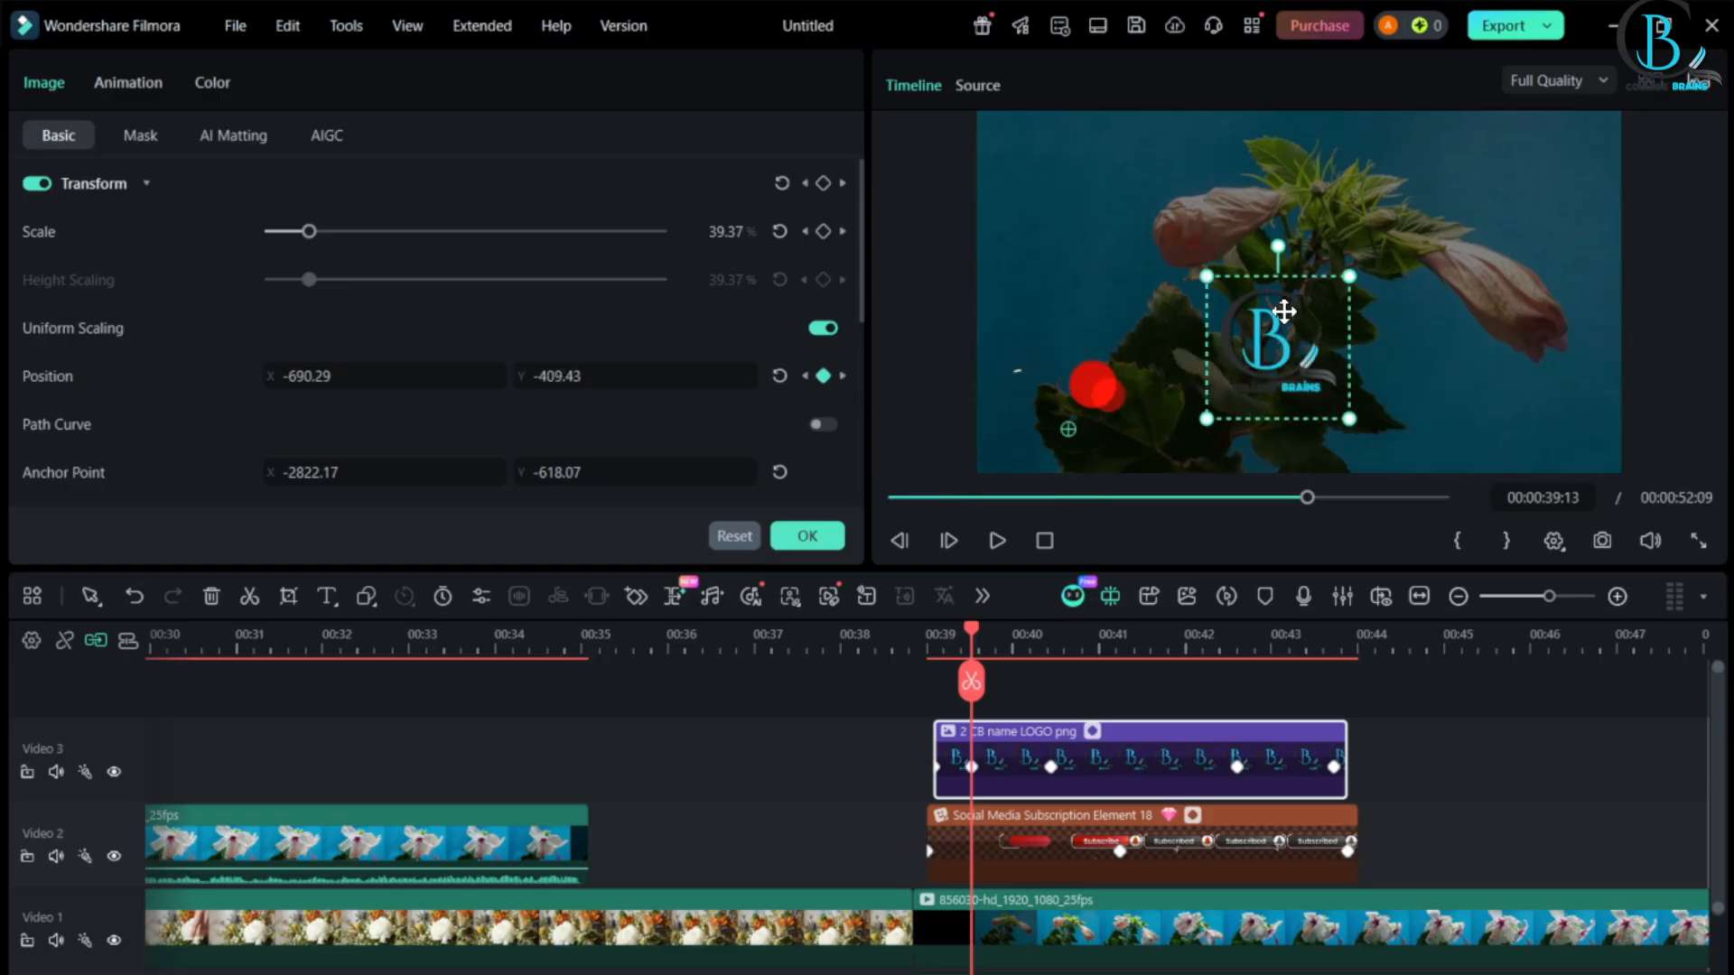
scroll(938, 789, down, 2)
scroll(1084, 799, up, 2)
scroll(760, 700, down, 2)
scroll(760, 705, up, 2)
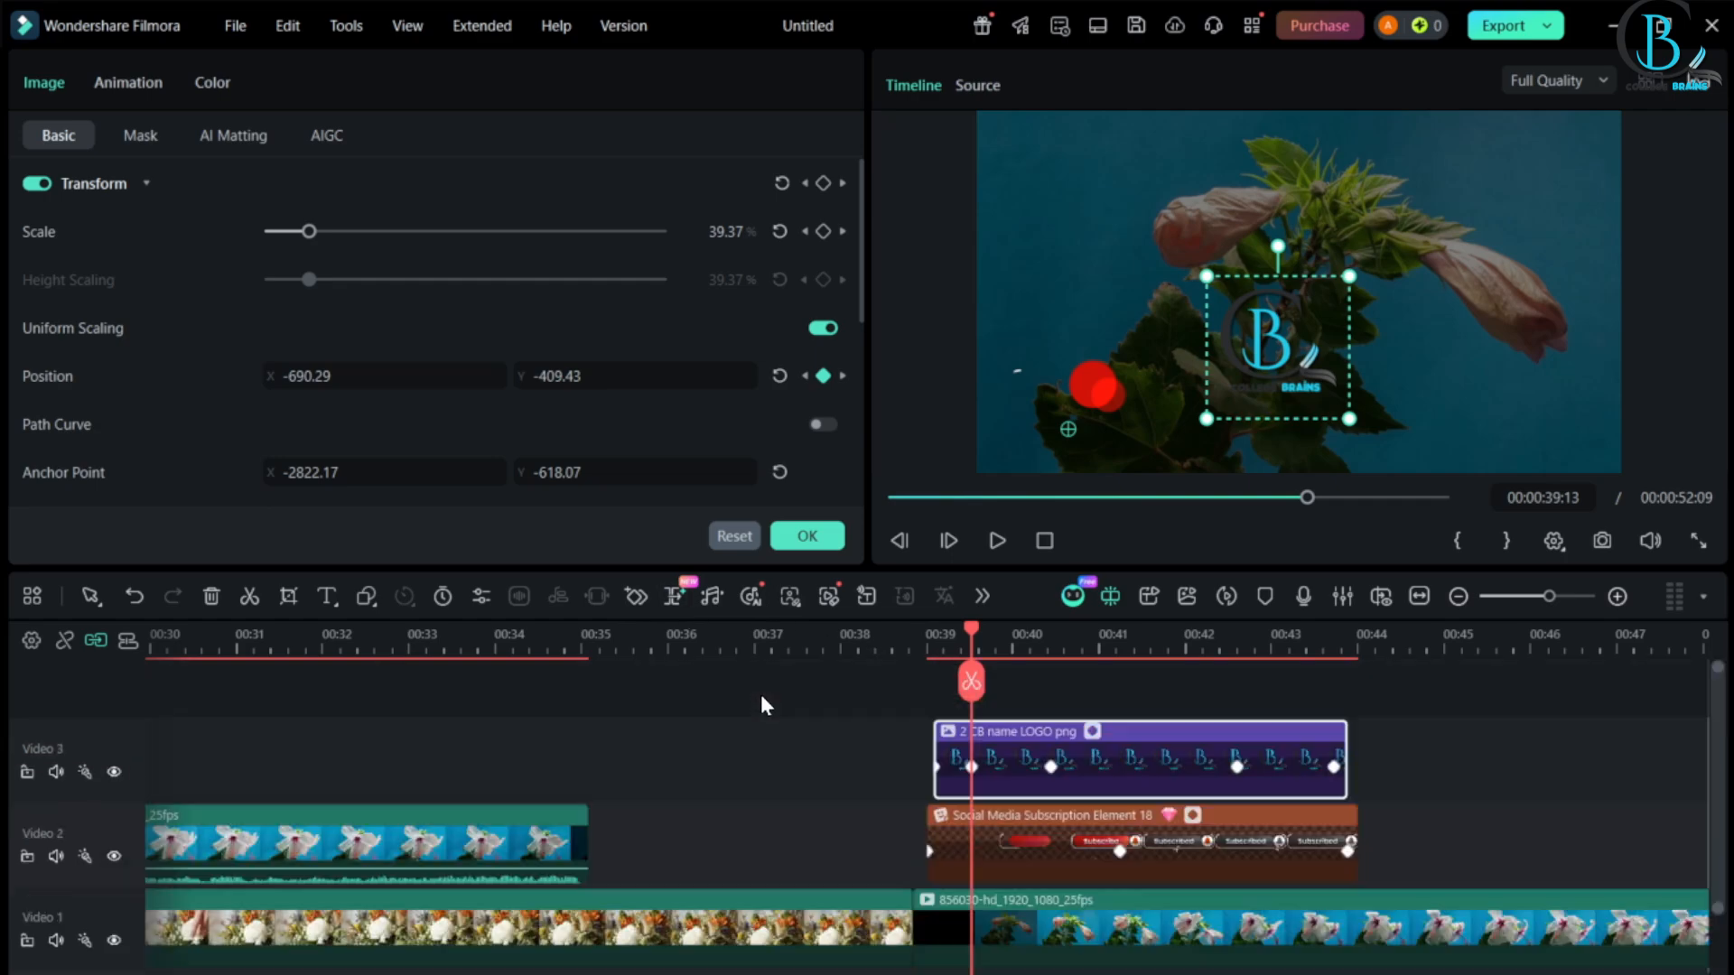